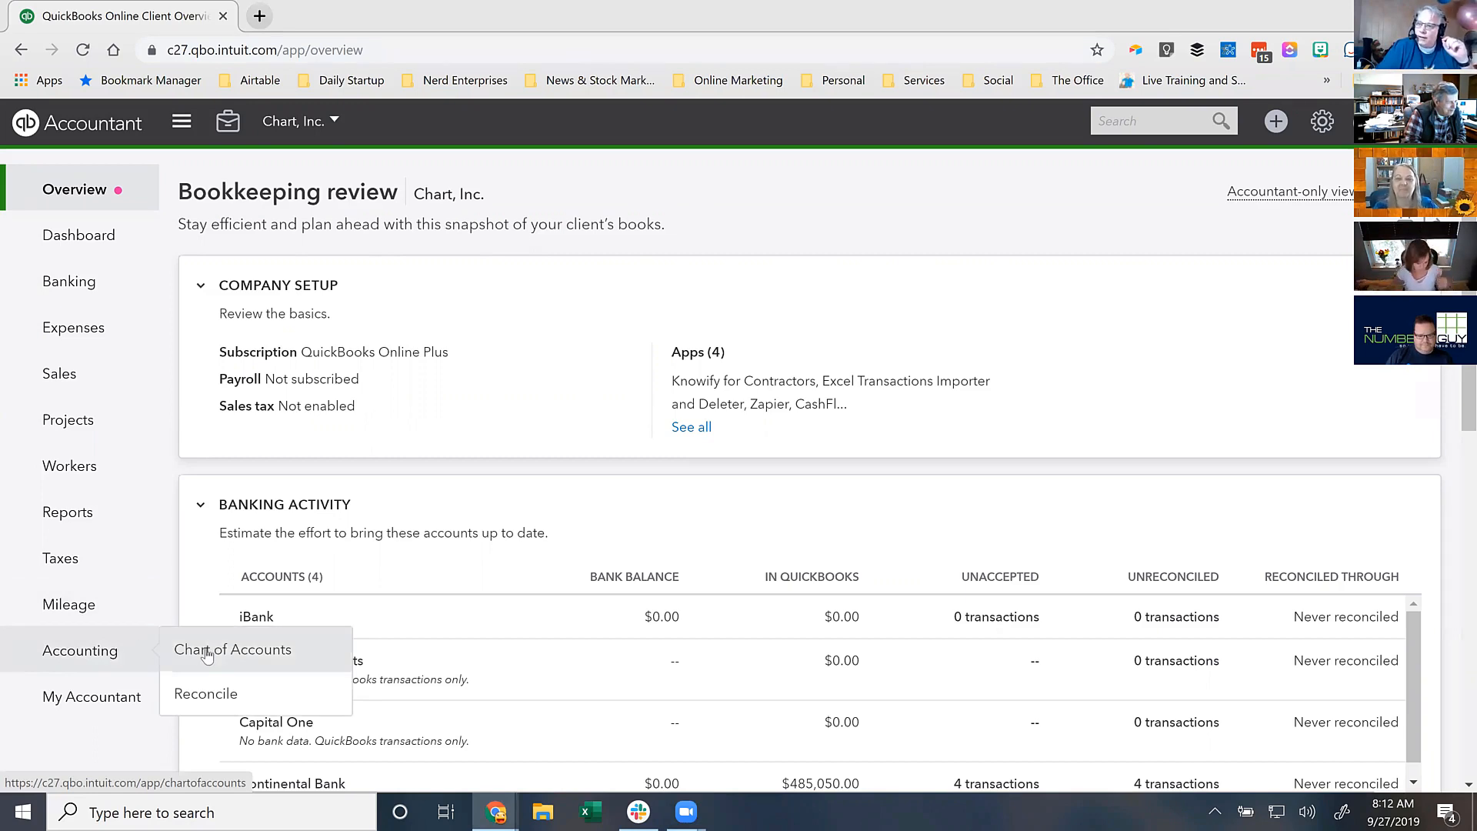
# - Open the Chart of Accounts and scroll down to the partners' Capital, Contributions and Distributions equity accounts
pyautogui.click(206, 652)
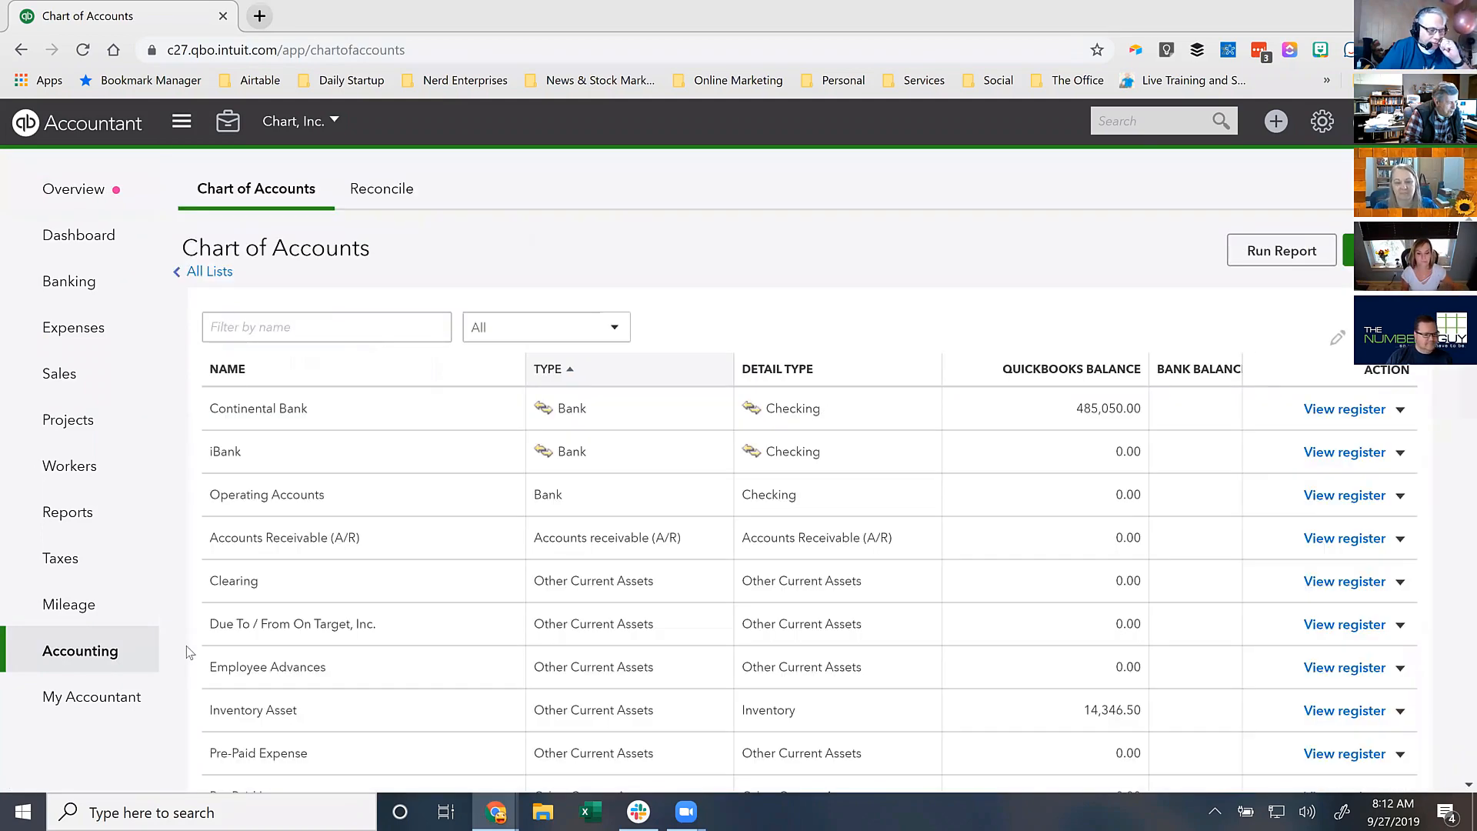
pyautogui.scroll(-3, 667, 677)
pyautogui.scroll(-8, 667, 680)
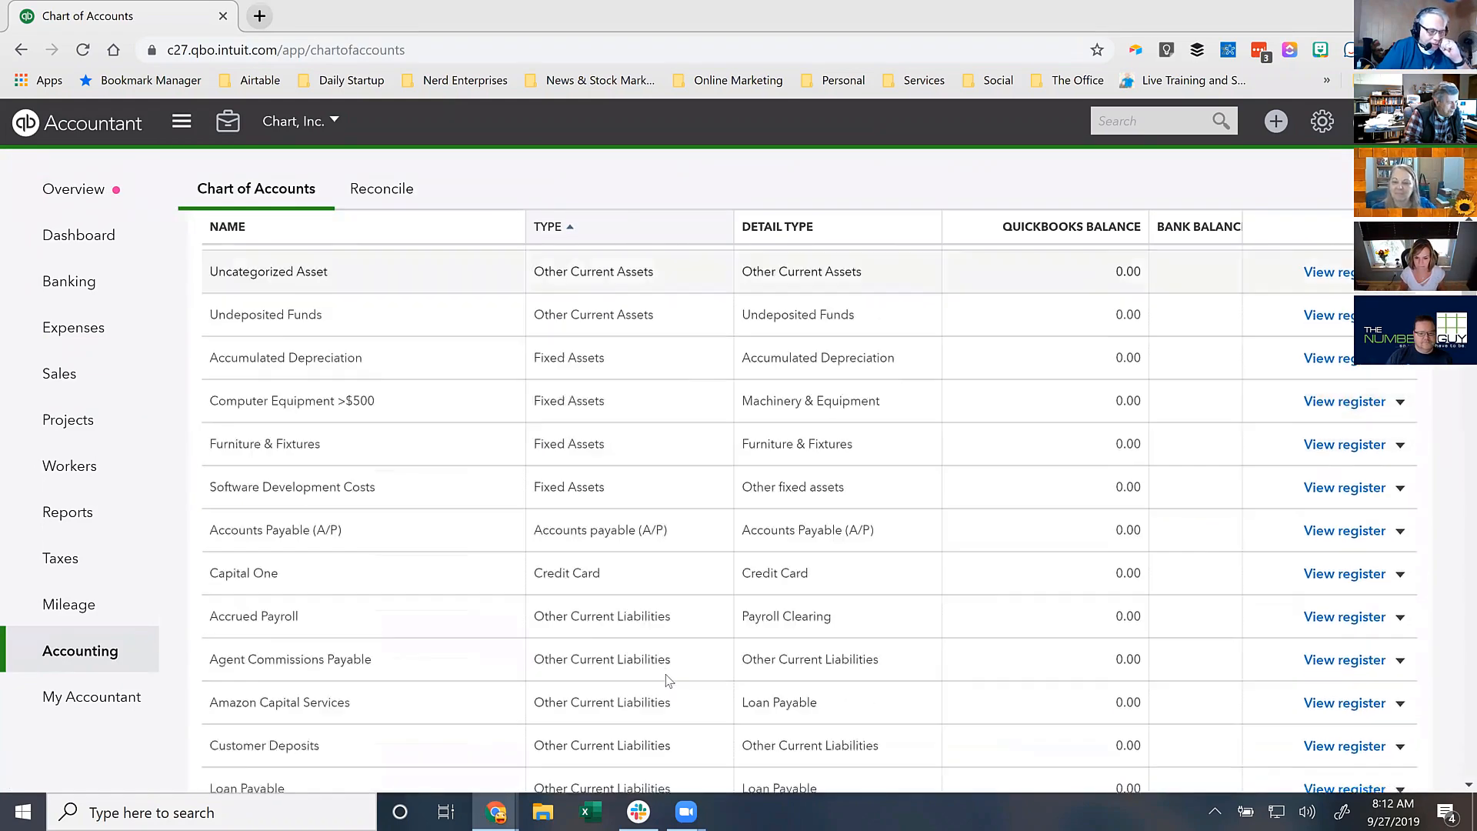
pyautogui.scroll(-3, 668, 681)
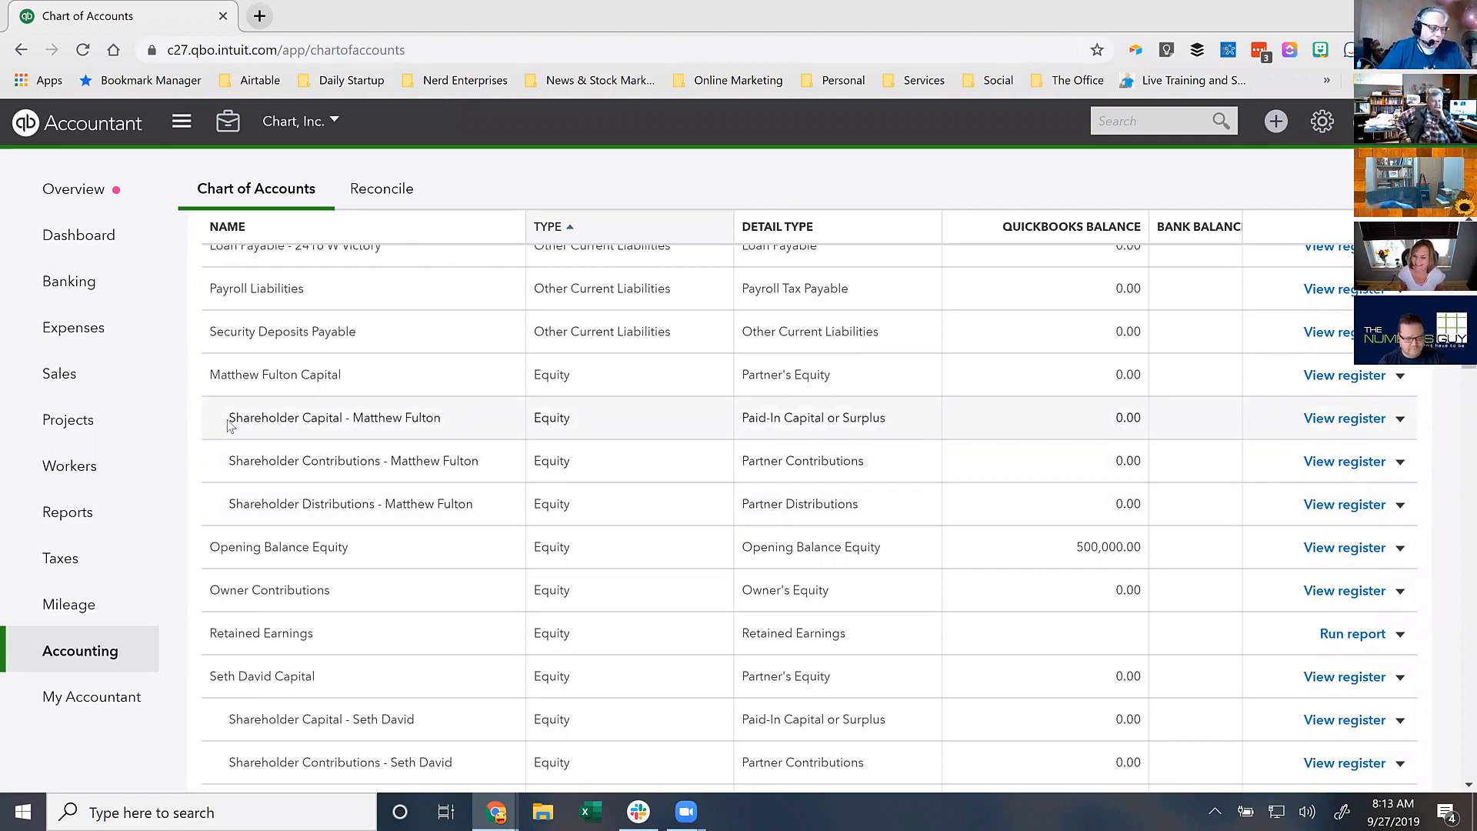
pyautogui.moveTo(230, 419); pyautogui.dragTo(299, 421)
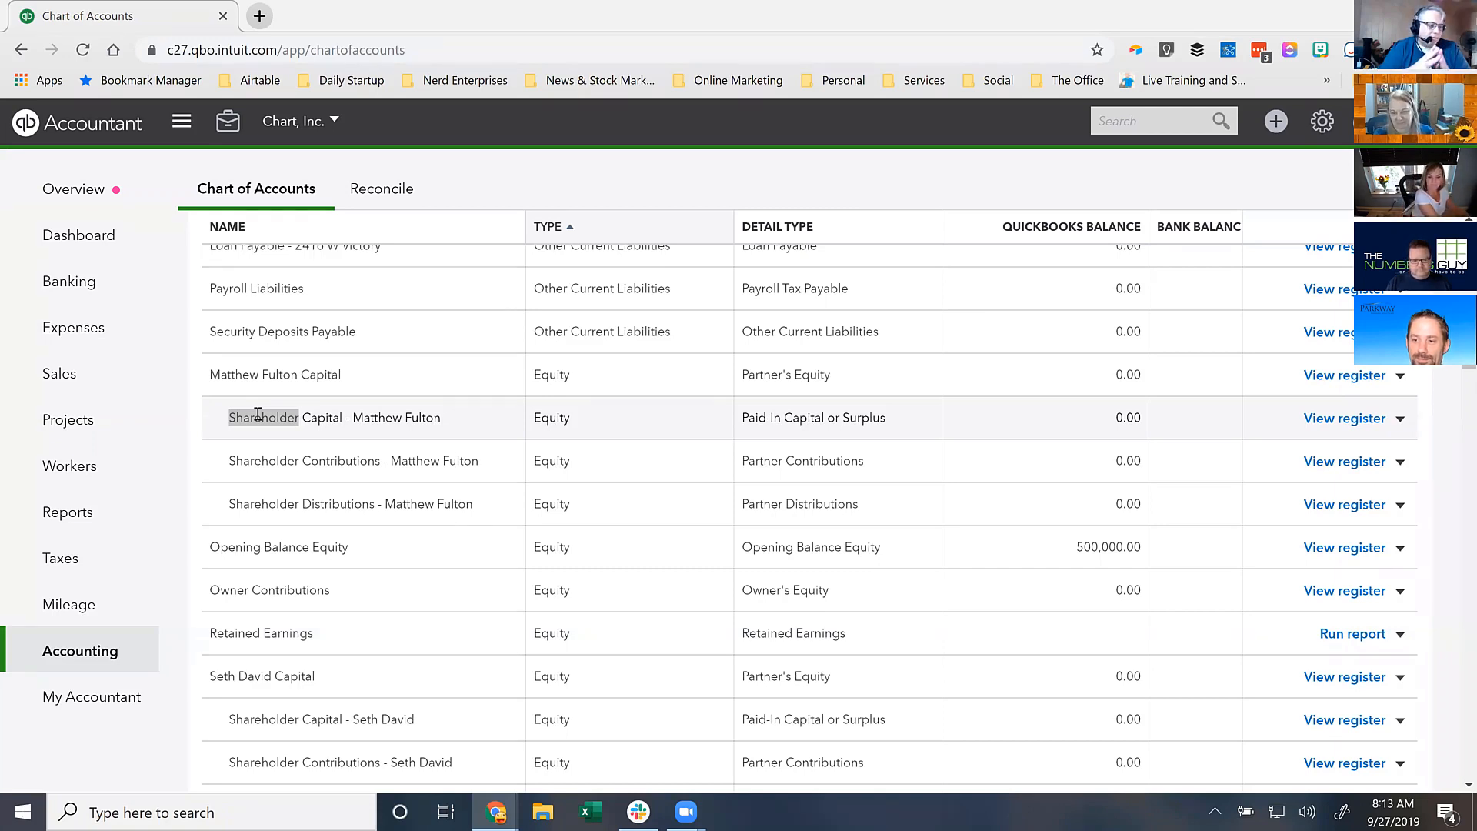
pyautogui.click(308, 458)
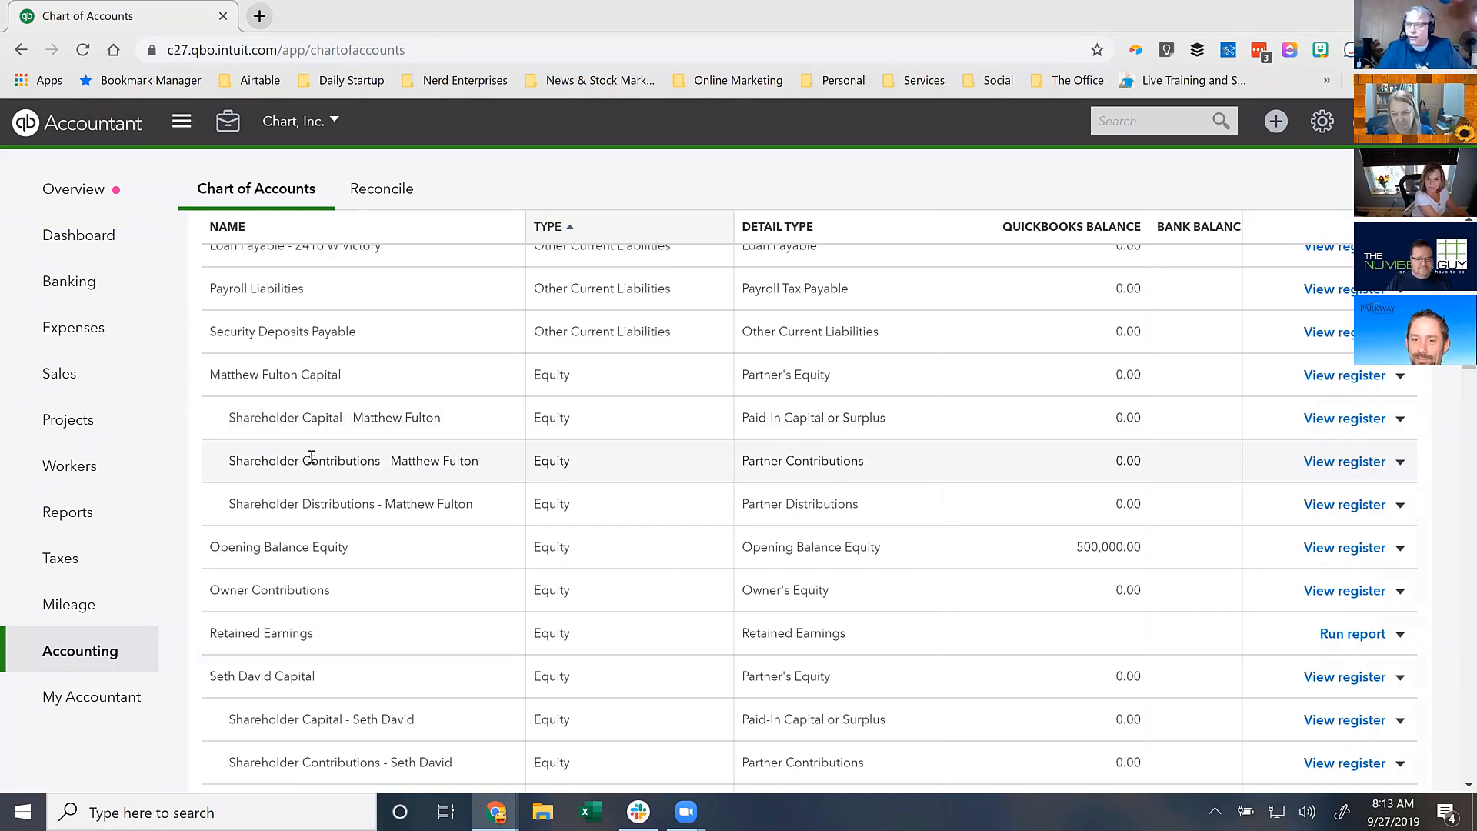
pyautogui.moveTo(302, 504); pyautogui.dragTo(375, 505)
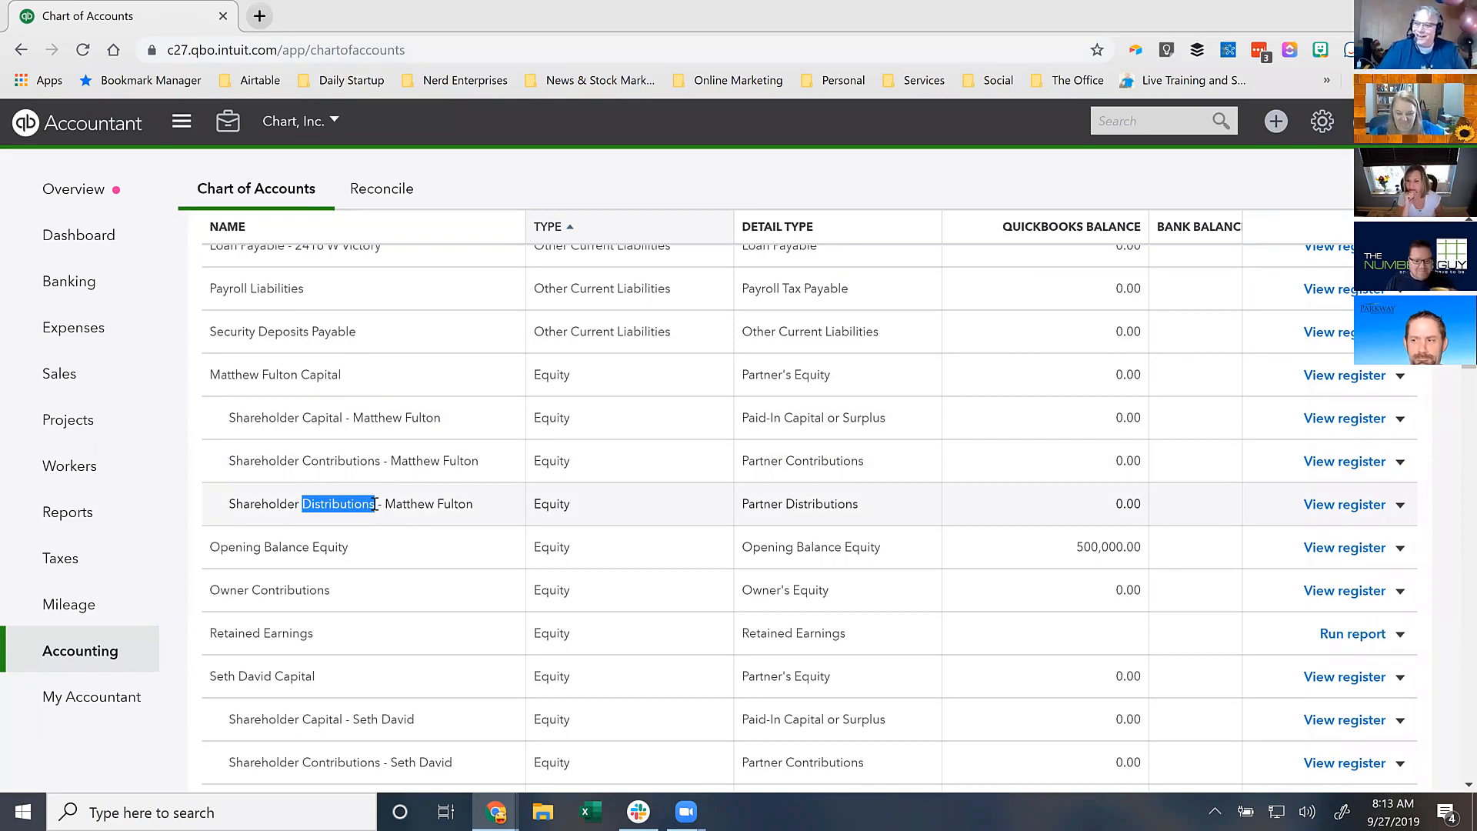
pyautogui.click(301, 420)
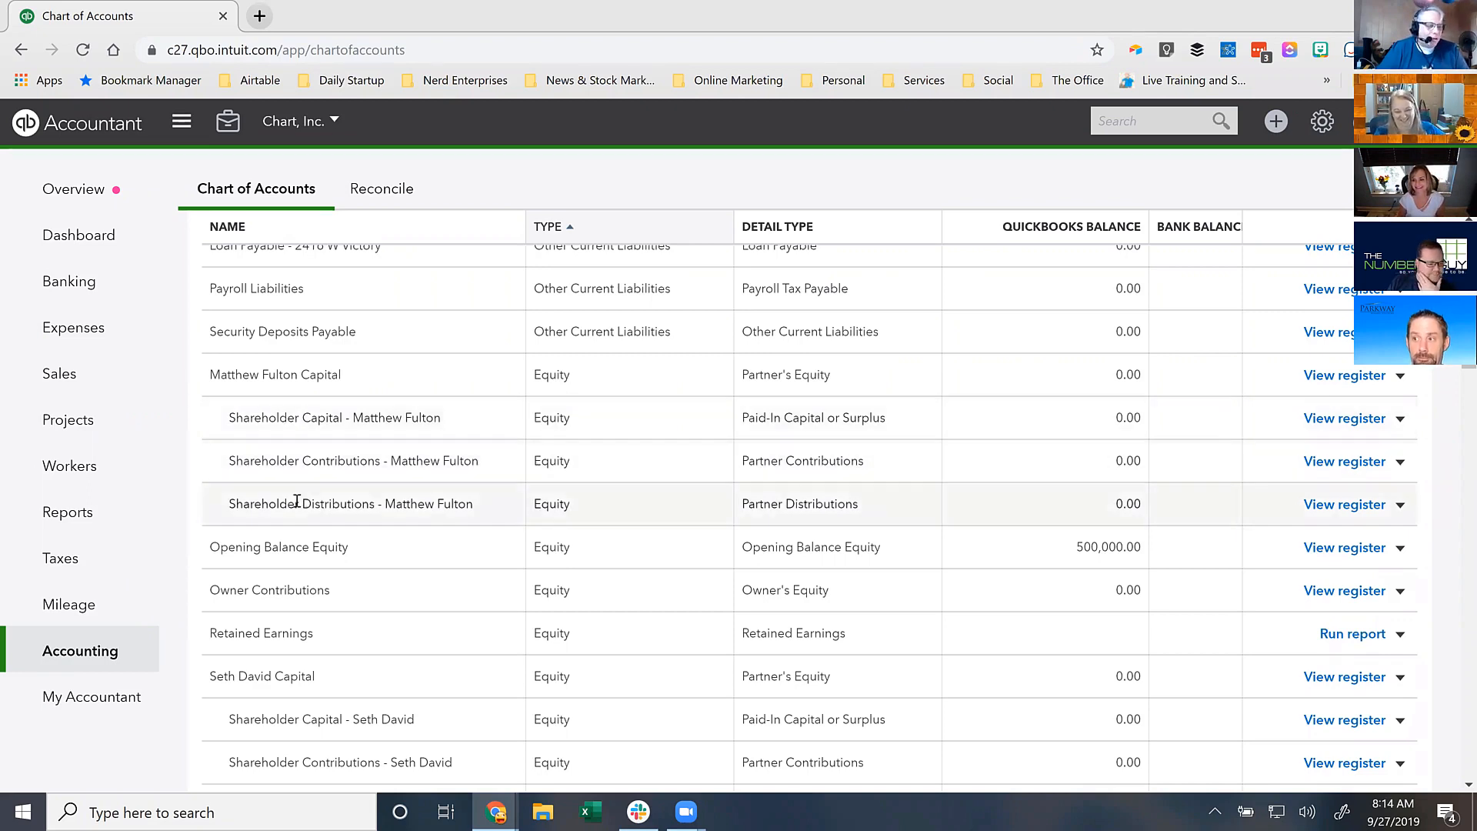
pyautogui.moveTo(301, 504); pyautogui.dragTo(373, 506)
pyautogui.click(330, 504)
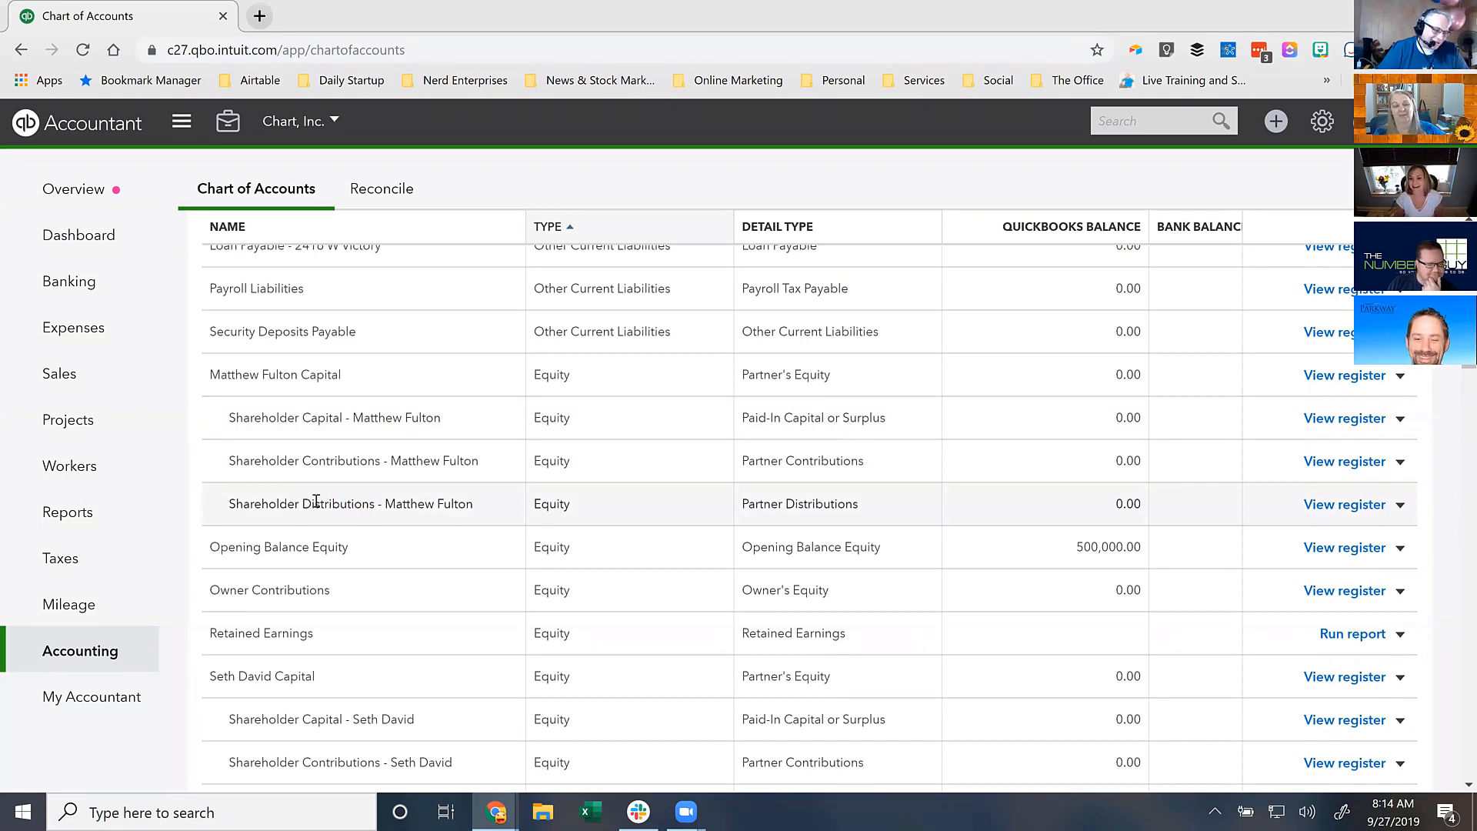
pyautogui.doubleClick(339, 505)
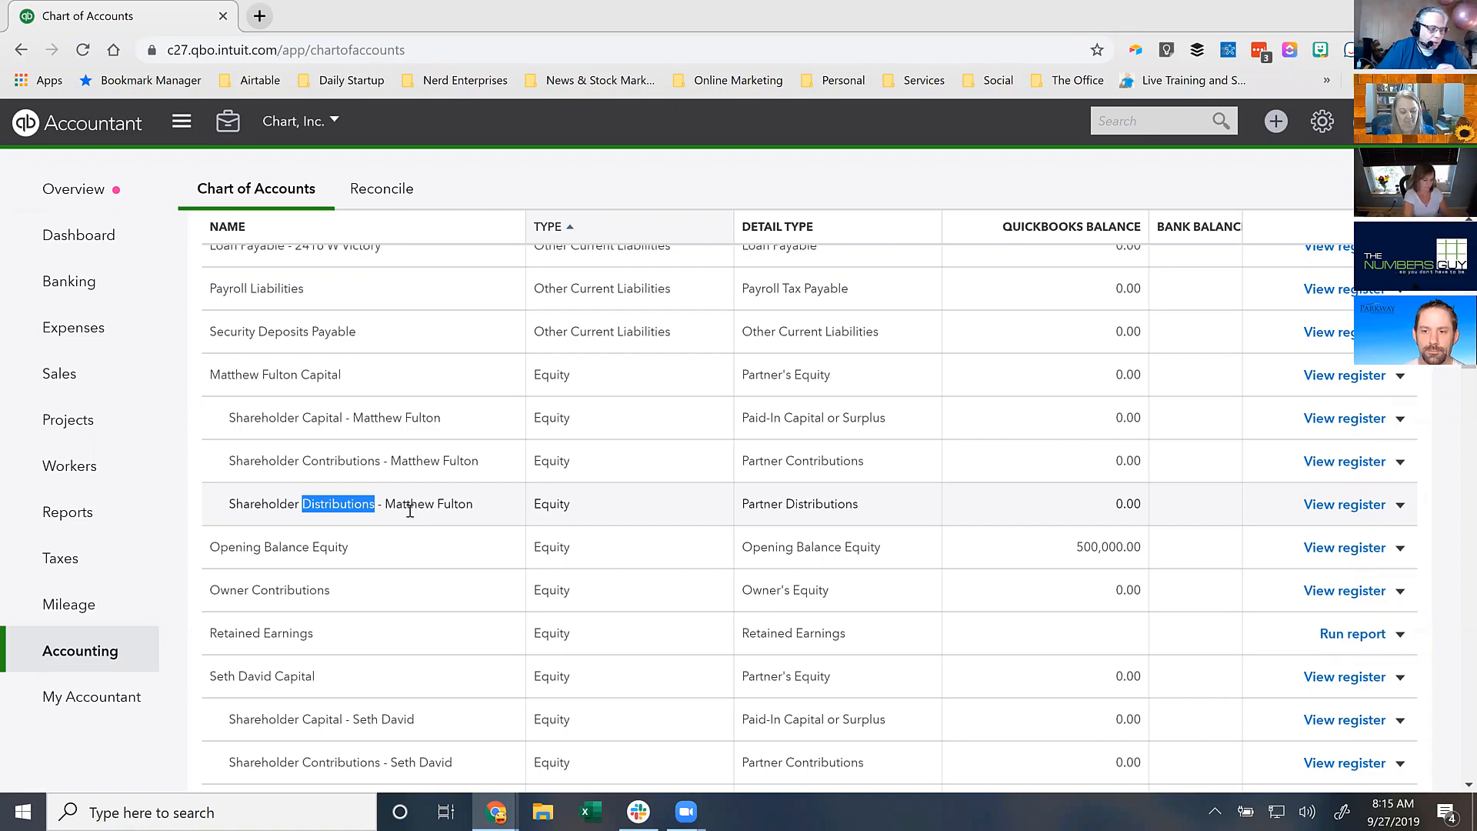
pyautogui.click(483, 506)
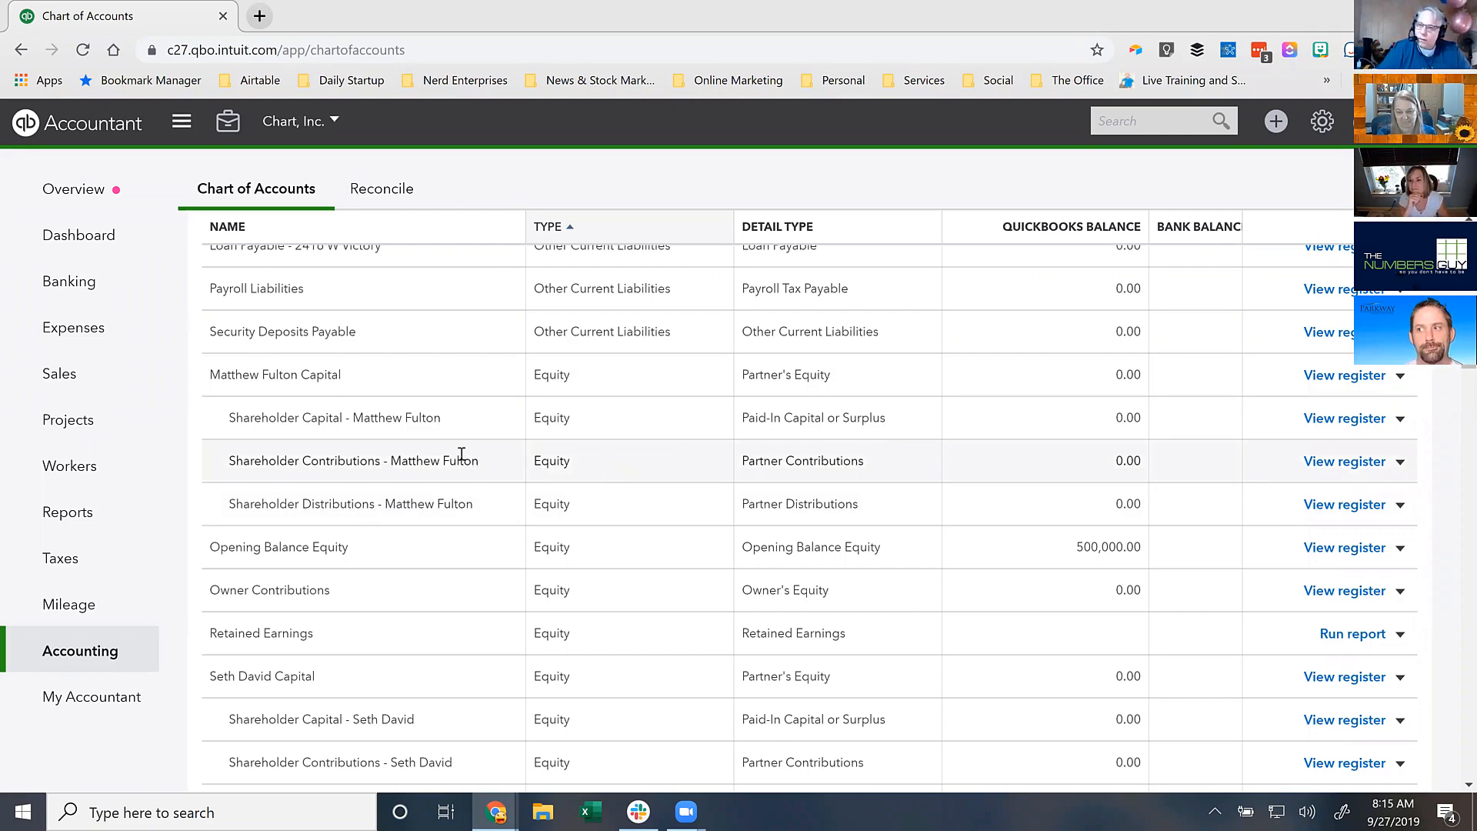
pyautogui.moveTo(304, 420); pyautogui.dragTo(343, 420)
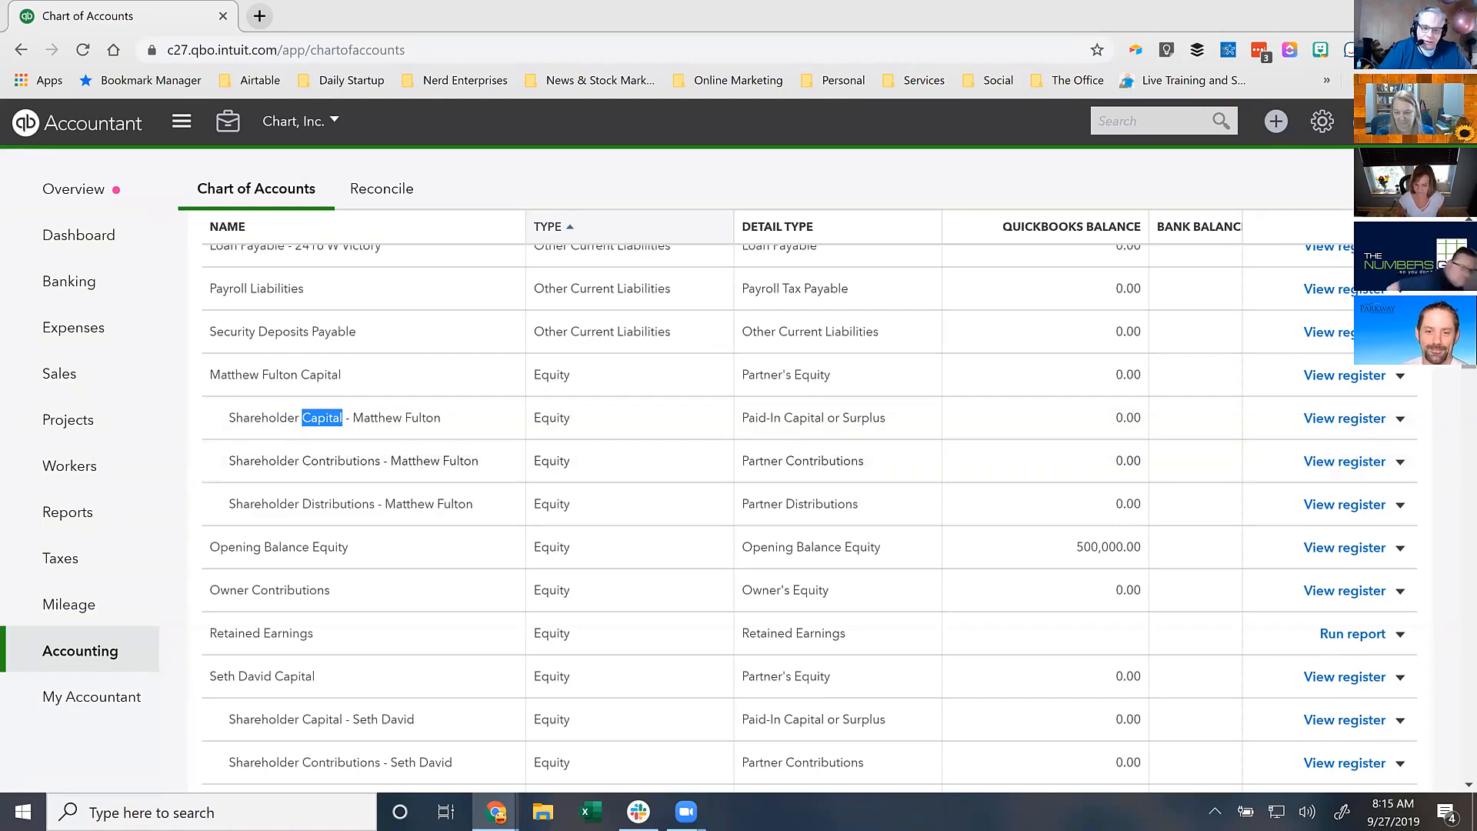
pyautogui.scroll(12, 731, 500)
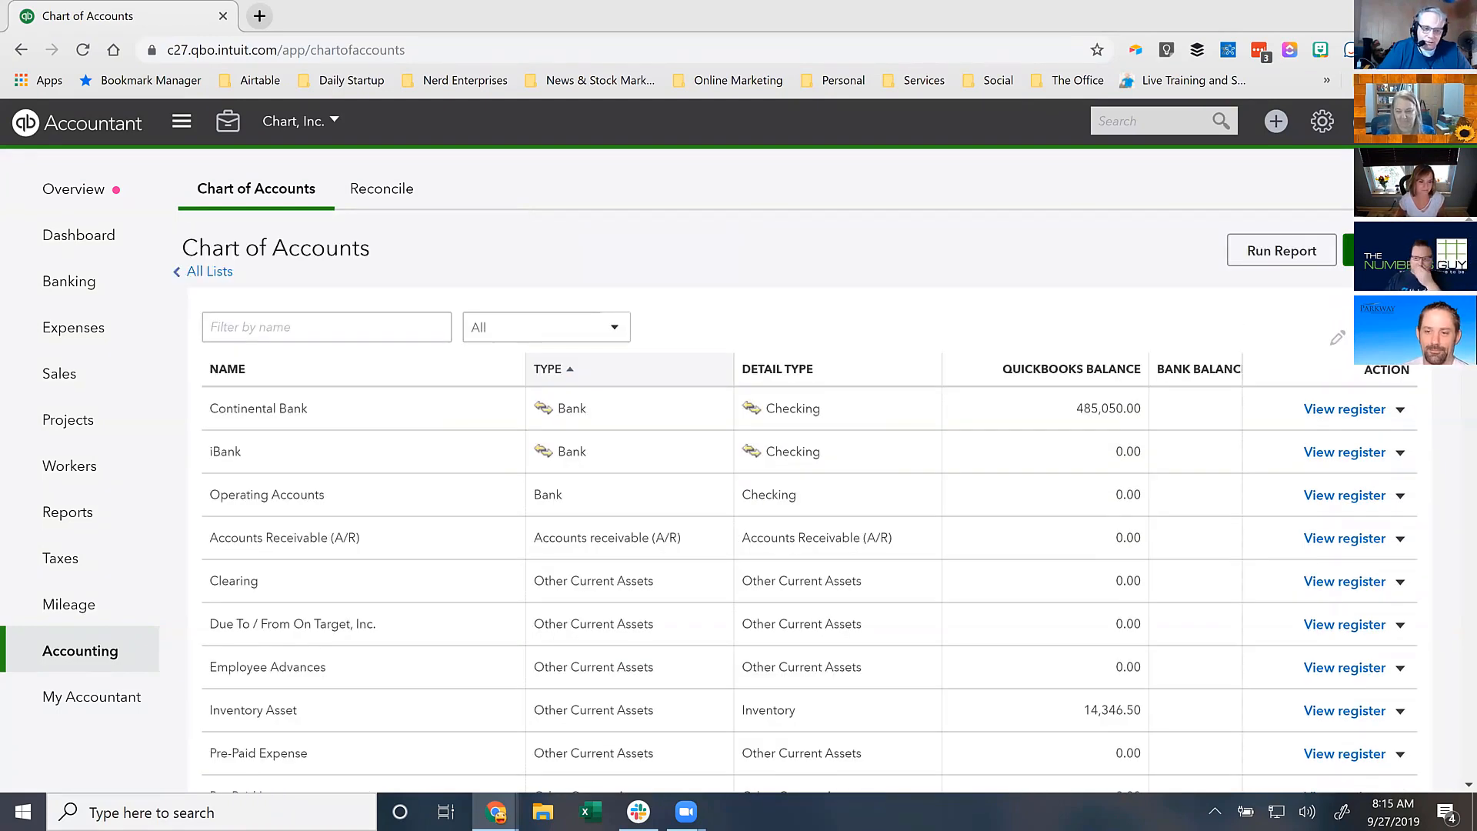
# - Draft a new Equity account, detail type Partner's Equity, named Shareholder Capital plus the third shareholder's name
pyautogui.click(1387, 250)
pyautogui.click(471, 238)
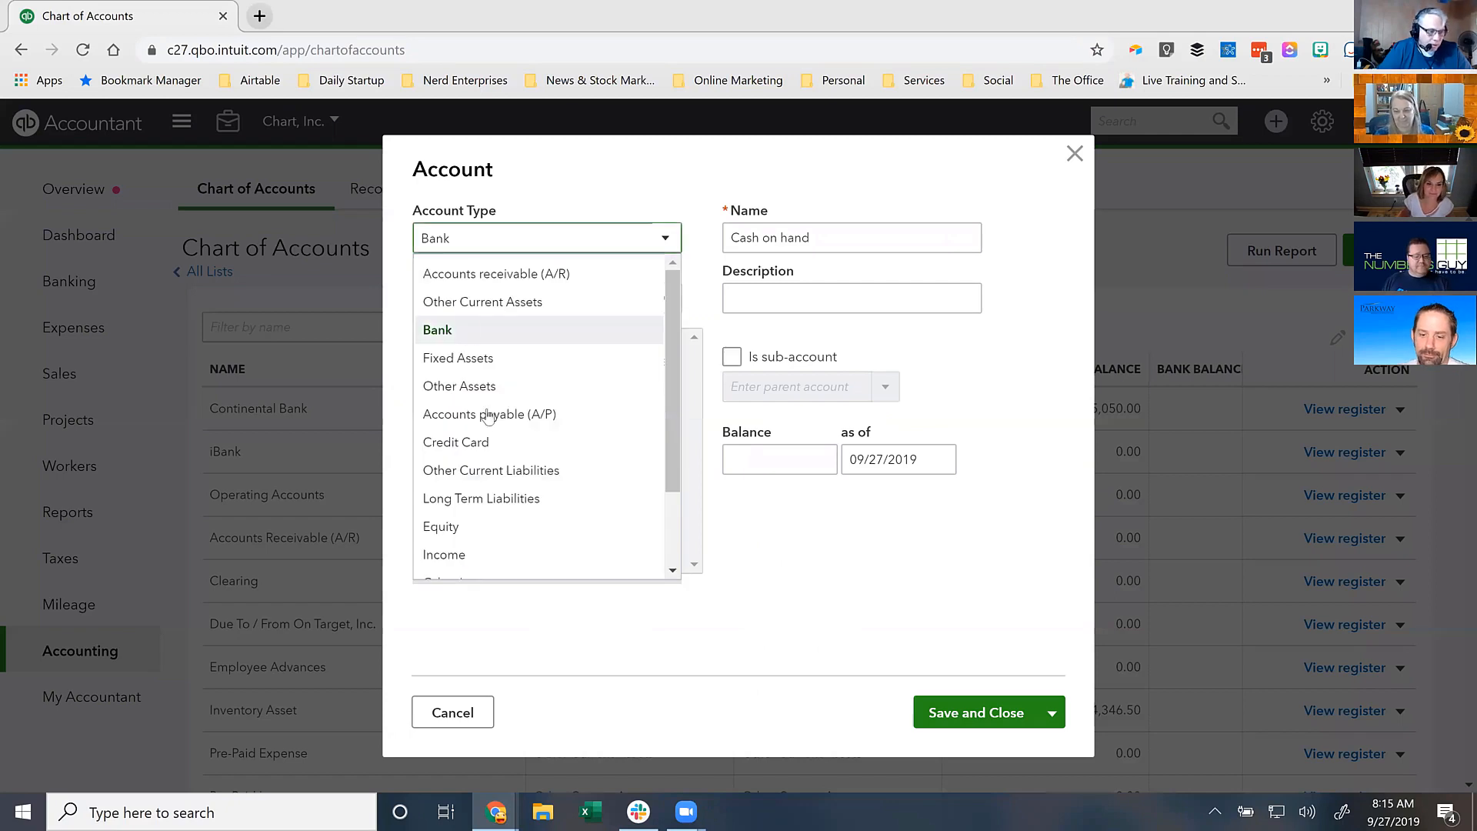
pyautogui.click(460, 530)
pyautogui.click(502, 296)
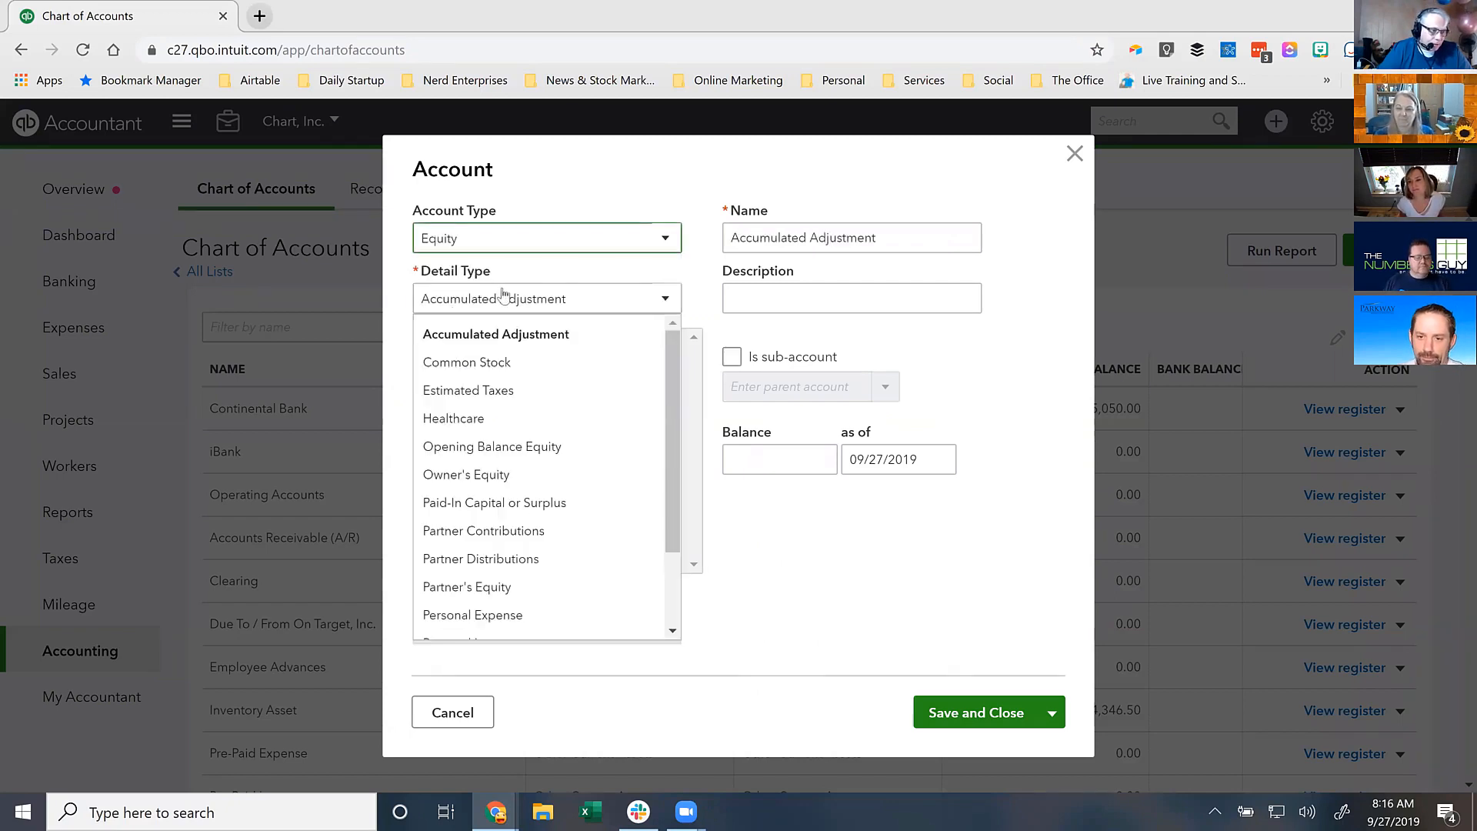
pyautogui.click(481, 588)
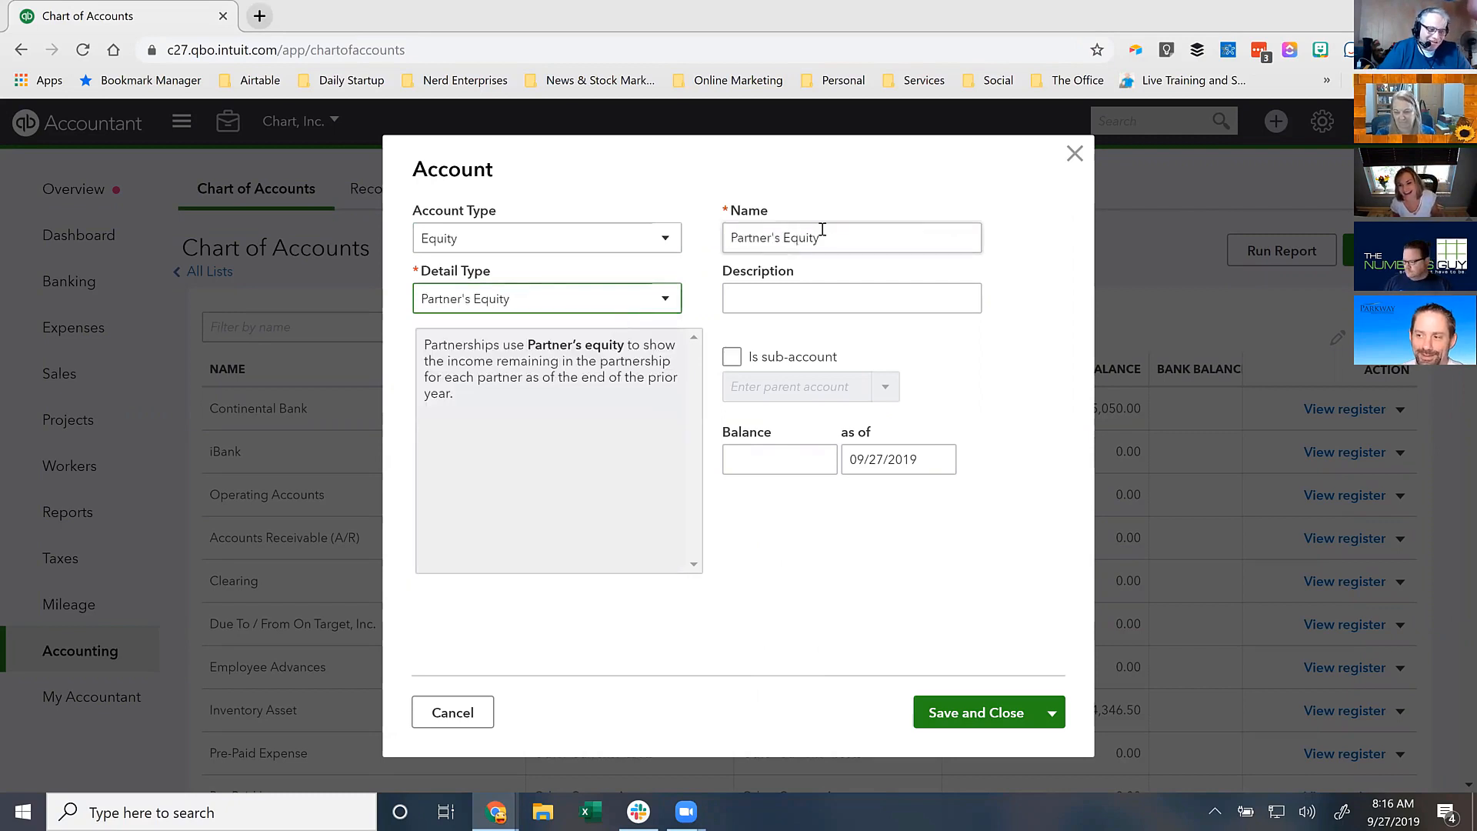
pyautogui.press('Tab')
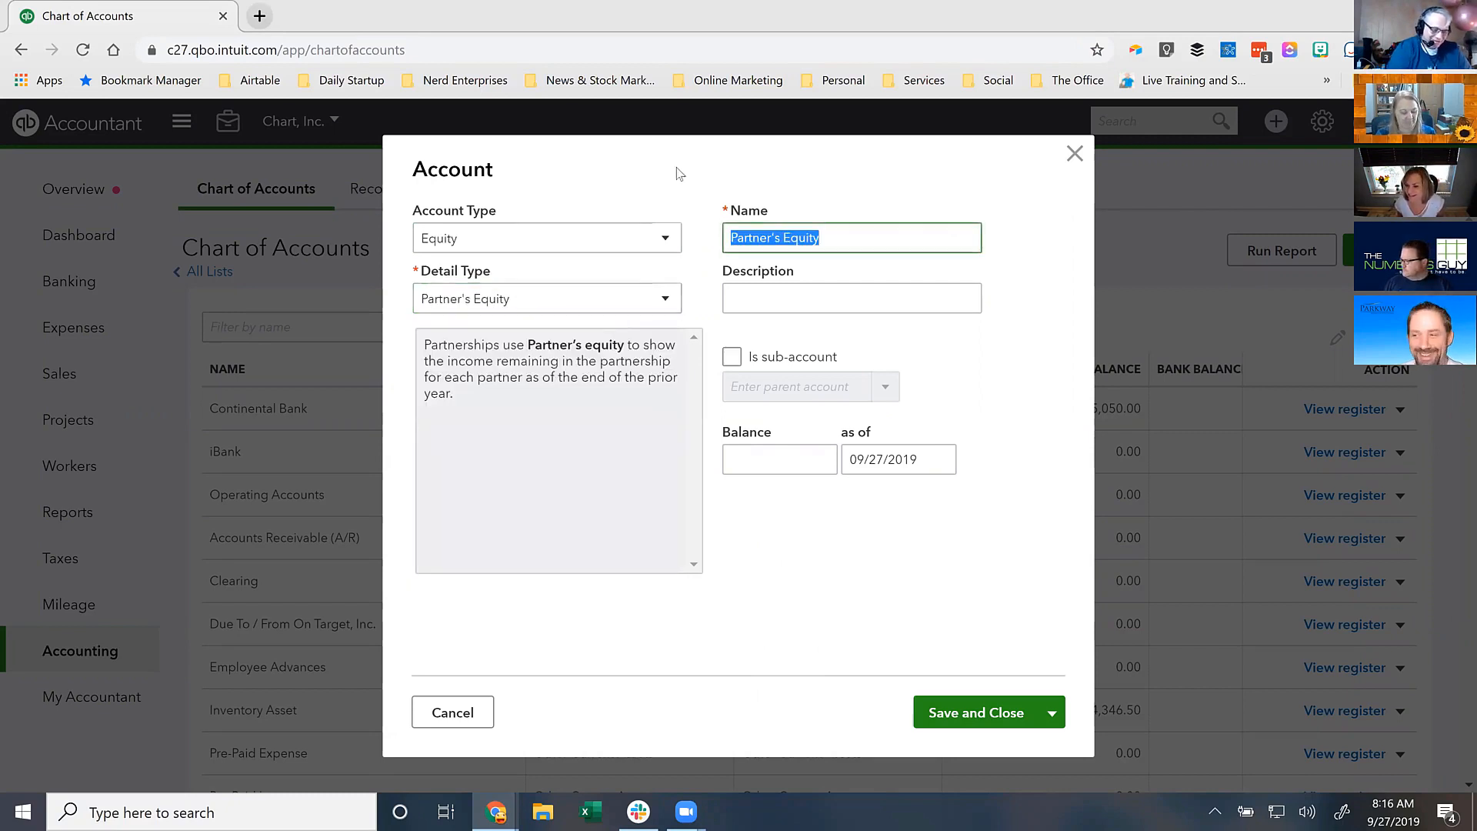
pyautogui.write('Sharehold')
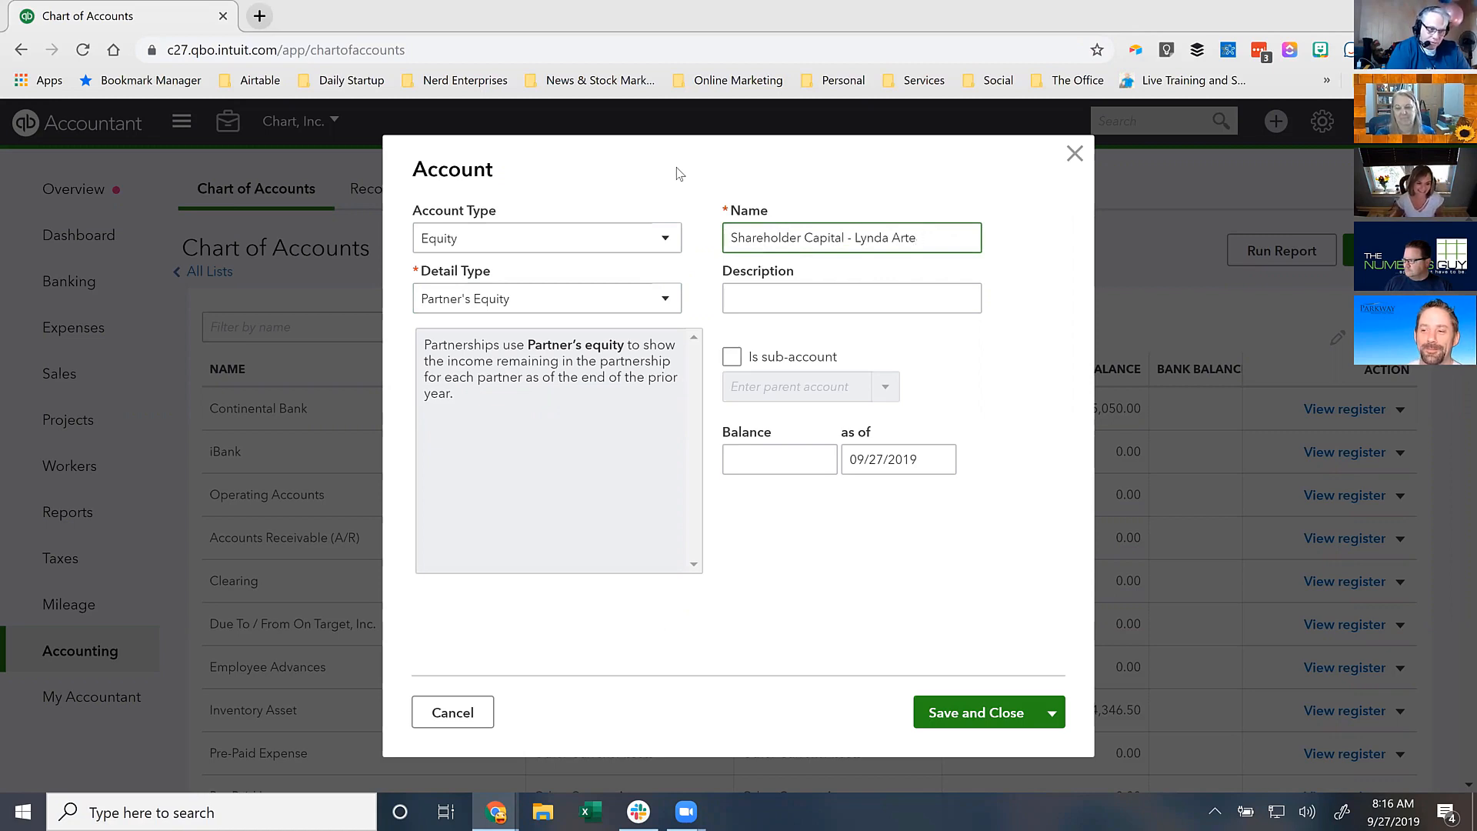
pyautogui.write('sani')
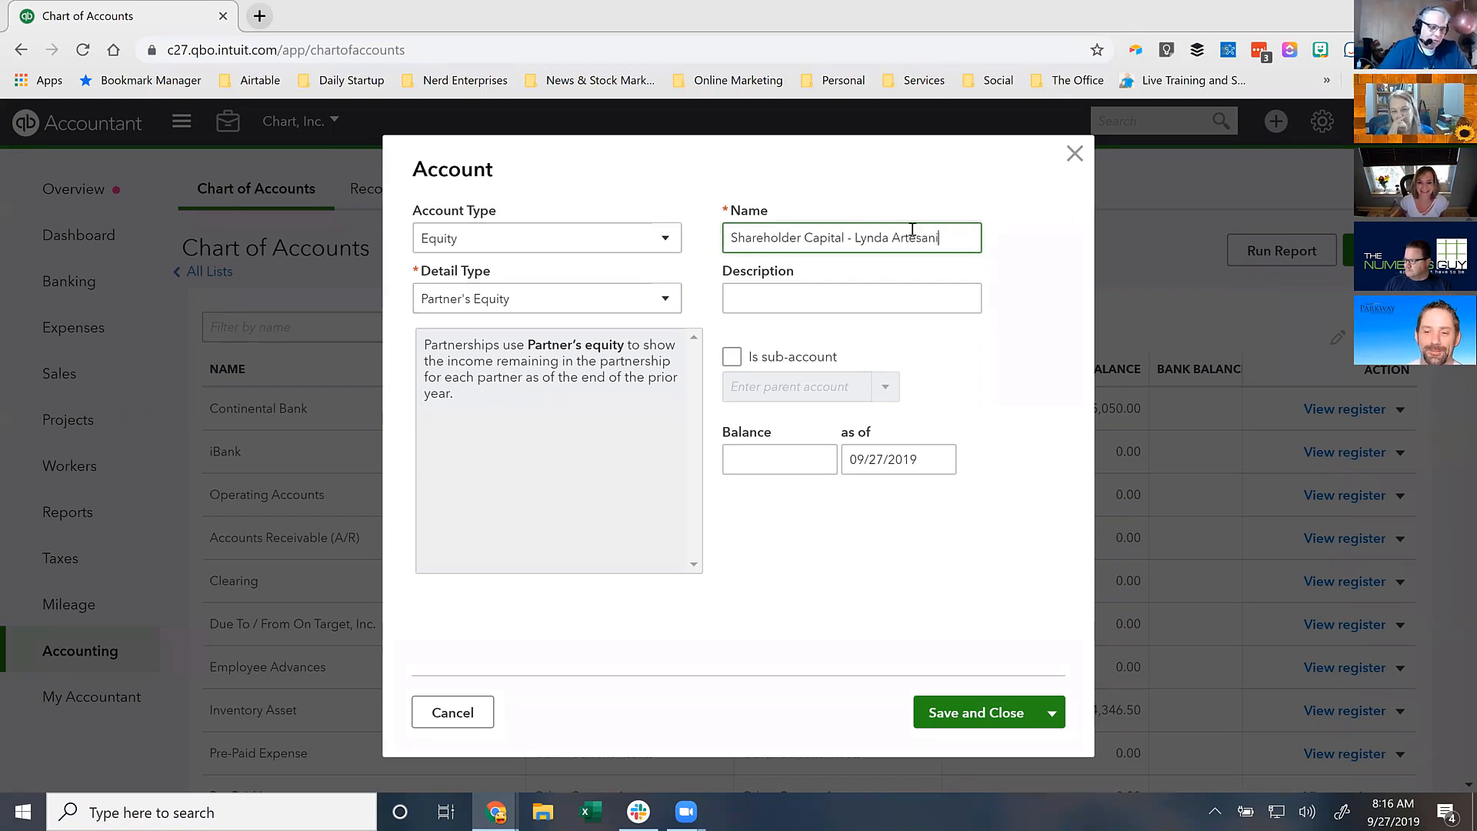
pyautogui.hotkey('ctrl', 'a')
pyautogui.hotkey('ctrl', 'c')
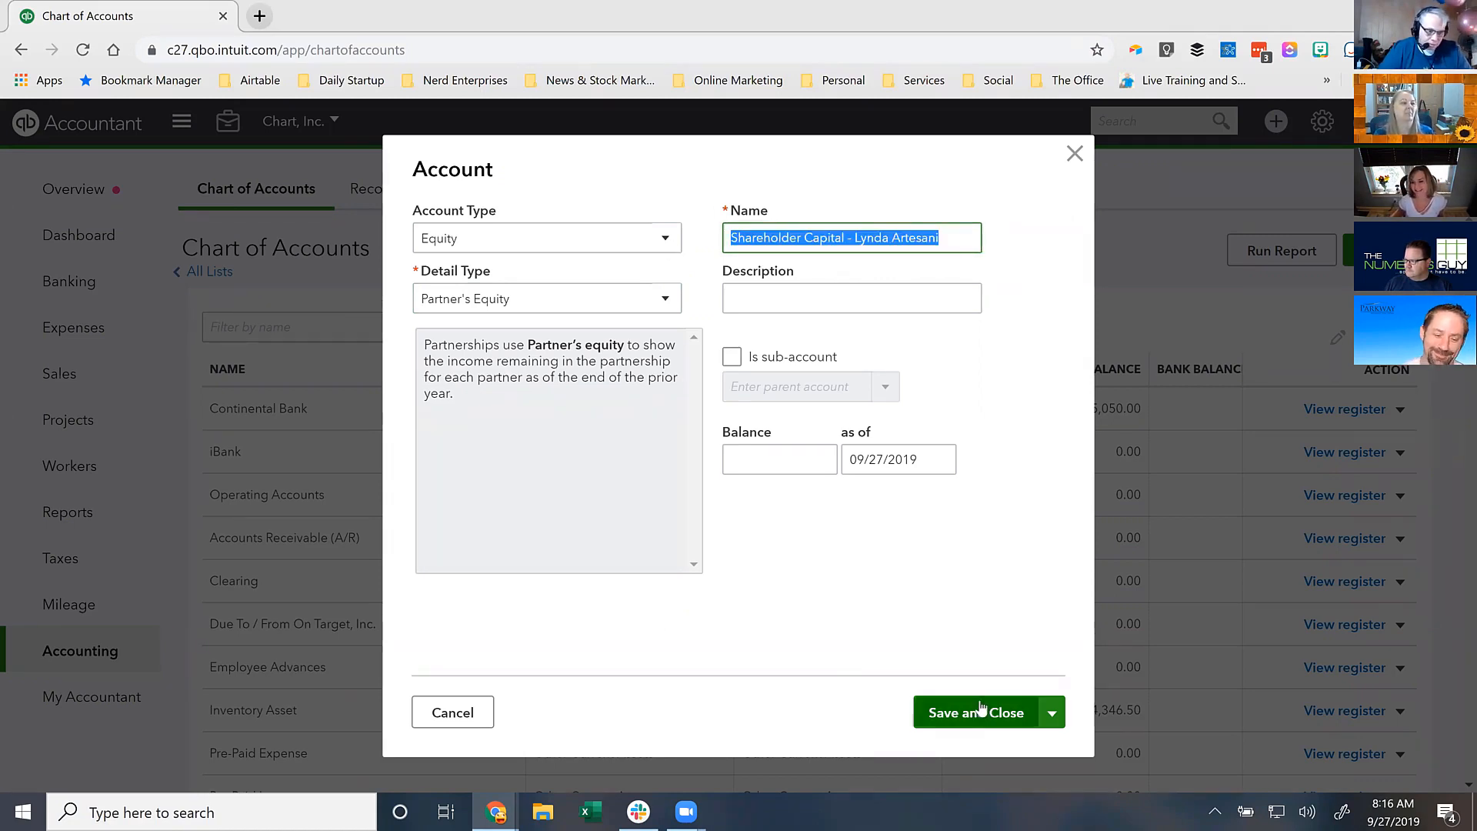
pyautogui.click(1051, 714)
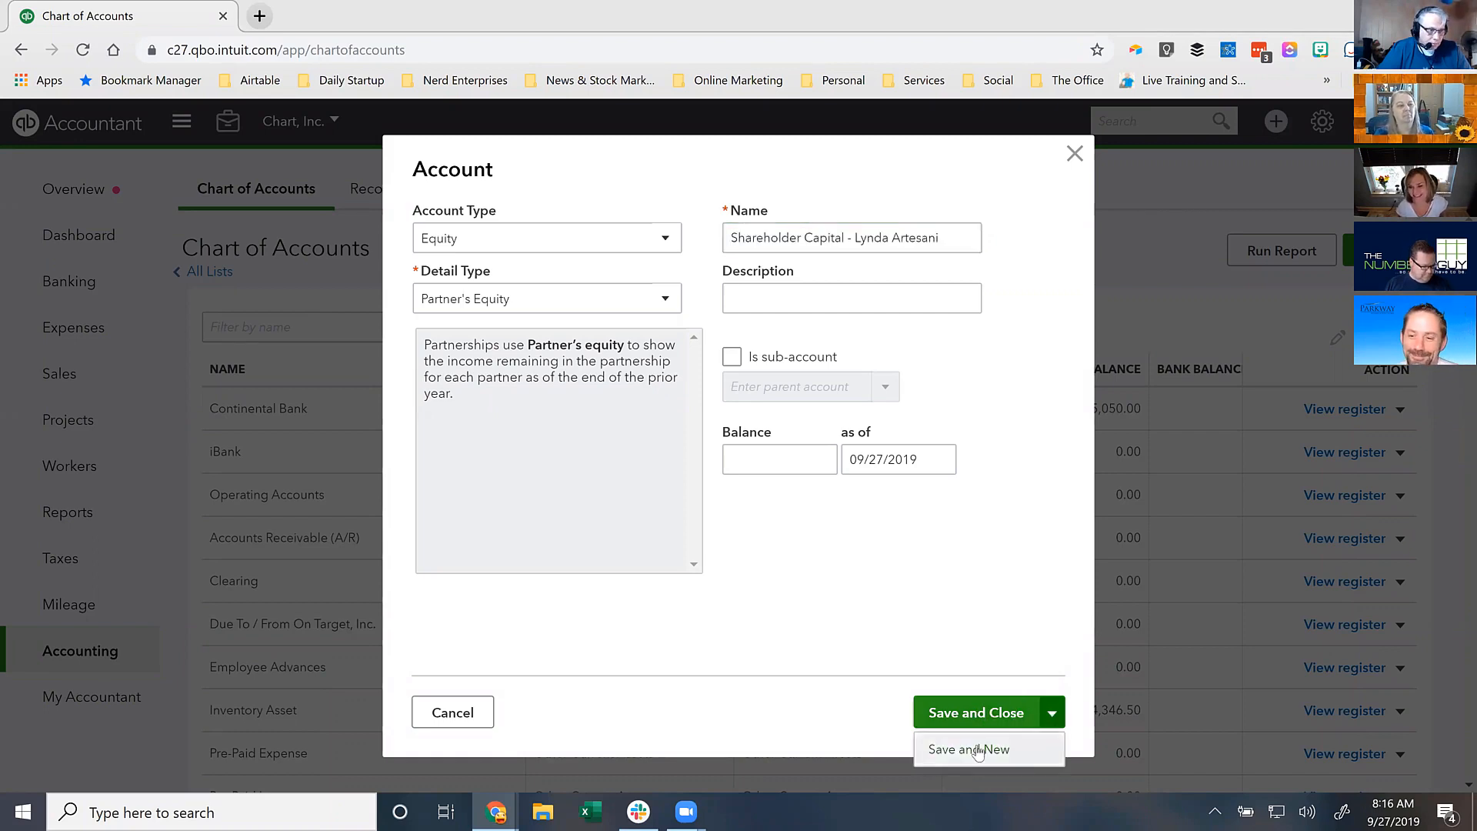
# - Save the Shareholder Capital account and start another Equity account with Partner's Equity detail type
pyautogui.click(971, 749)
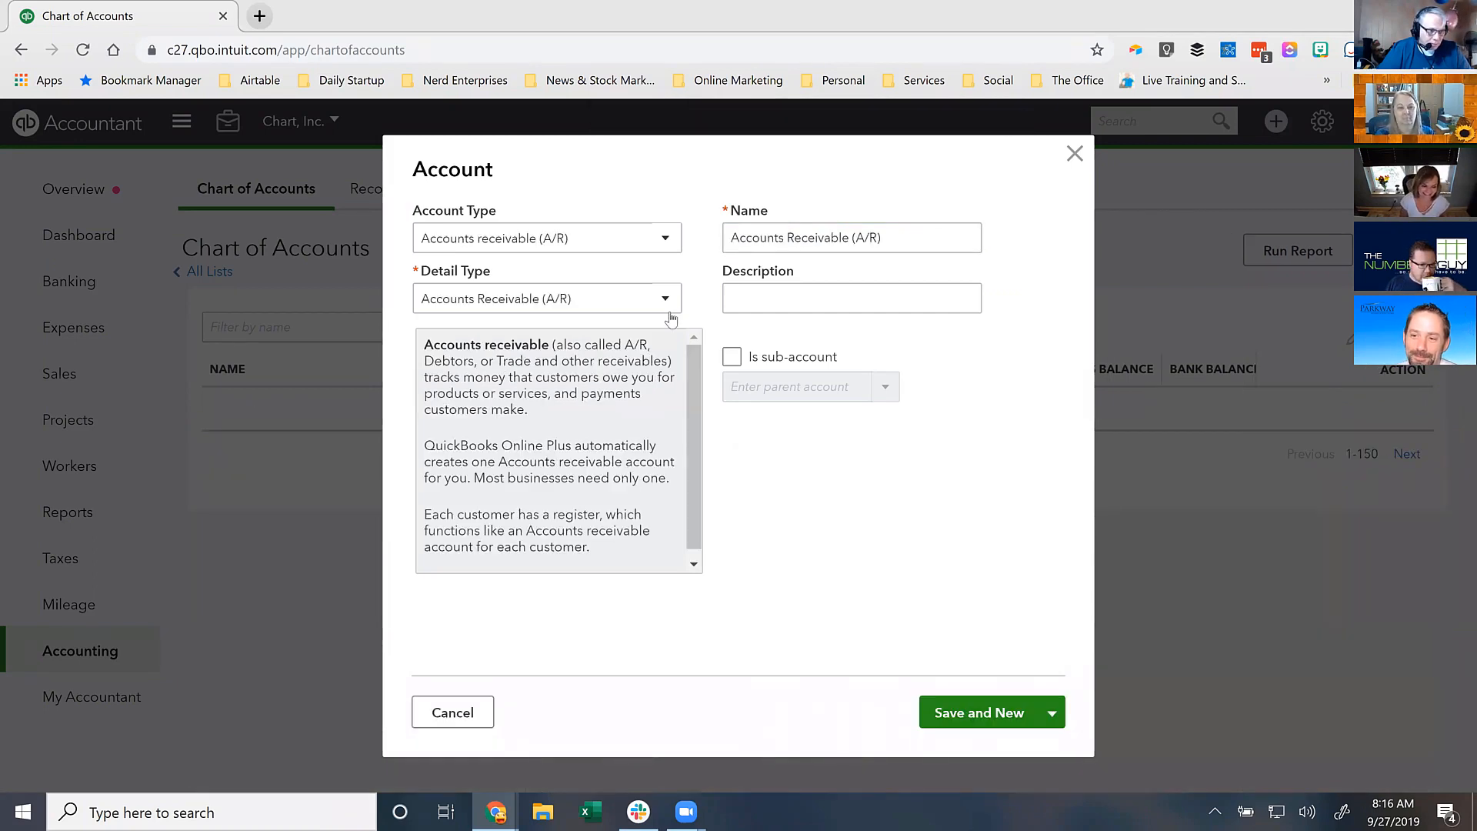
pyautogui.click(598, 243)
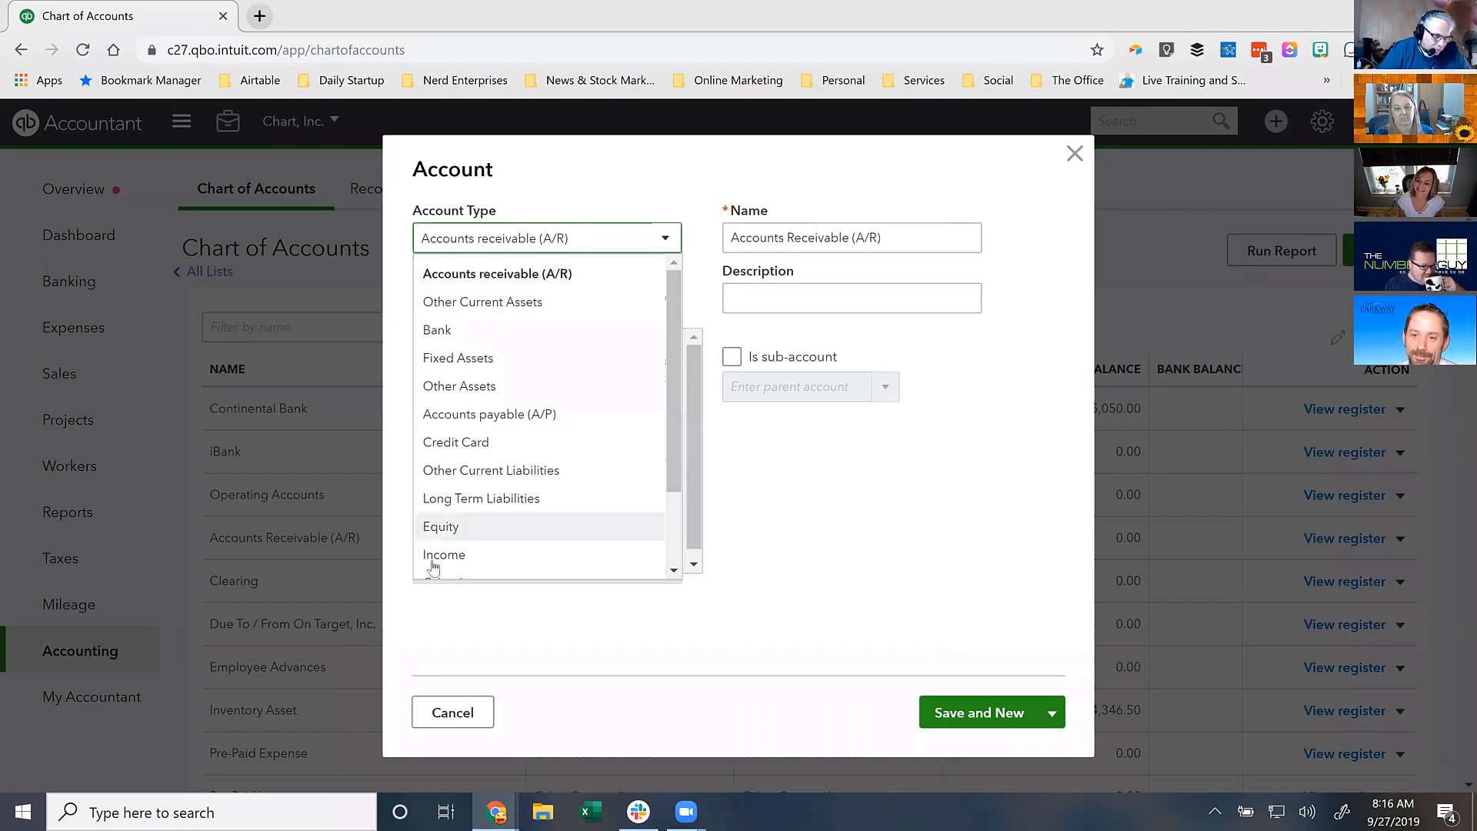
pyautogui.click(439, 529)
pyautogui.click(478, 299)
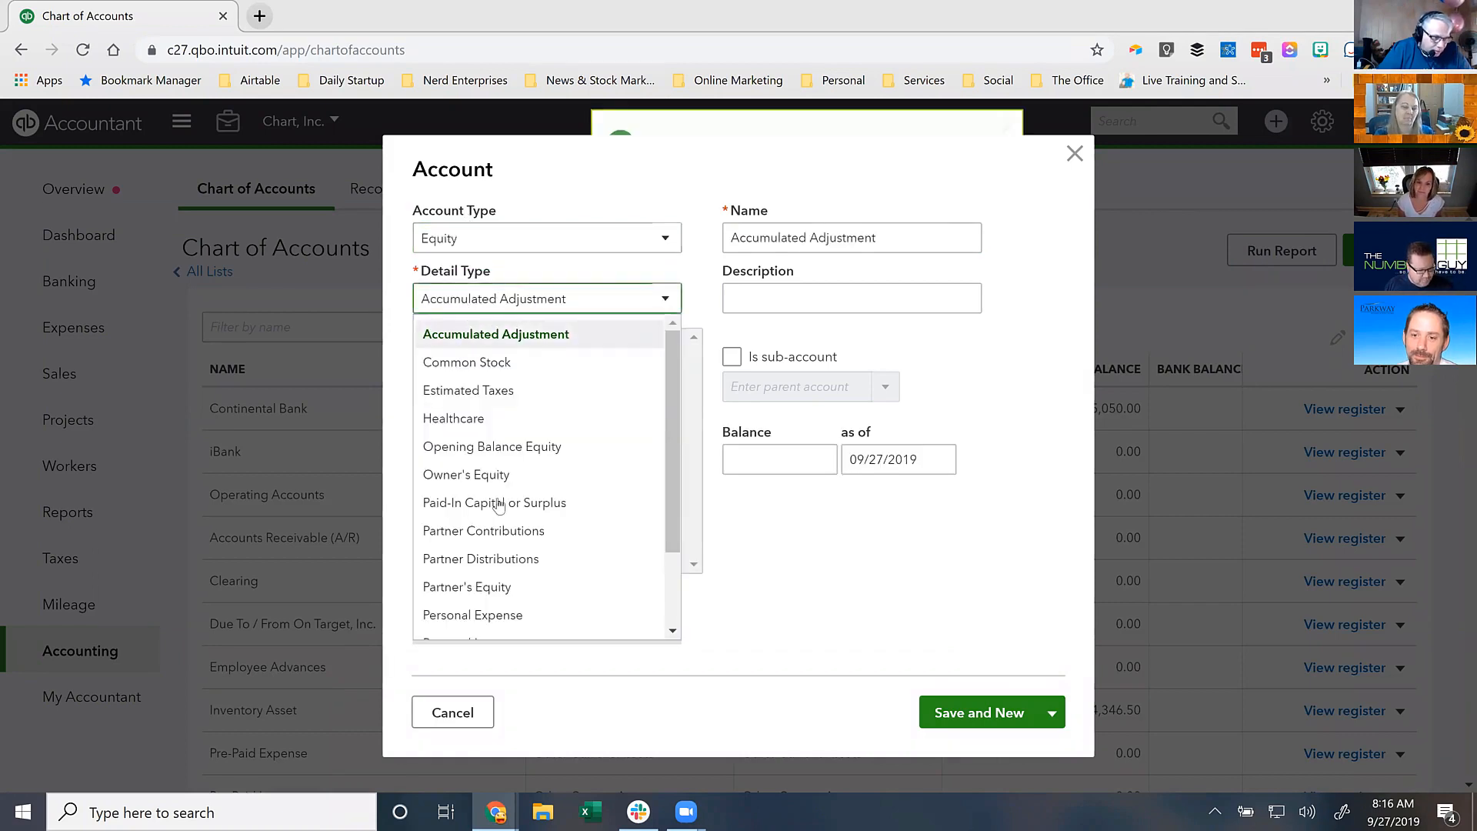
pyautogui.click(481, 587)
# - Name it Shareholder Contributions plus the shareholder's name, then save and start another
pyautogui.moveTo(841, 238); pyautogui.dragTo(746, 185)
pyautogui.hotkey('ctrl', 'v')
pyautogui.moveTo(807, 238); pyautogui.dragTo(844, 238)
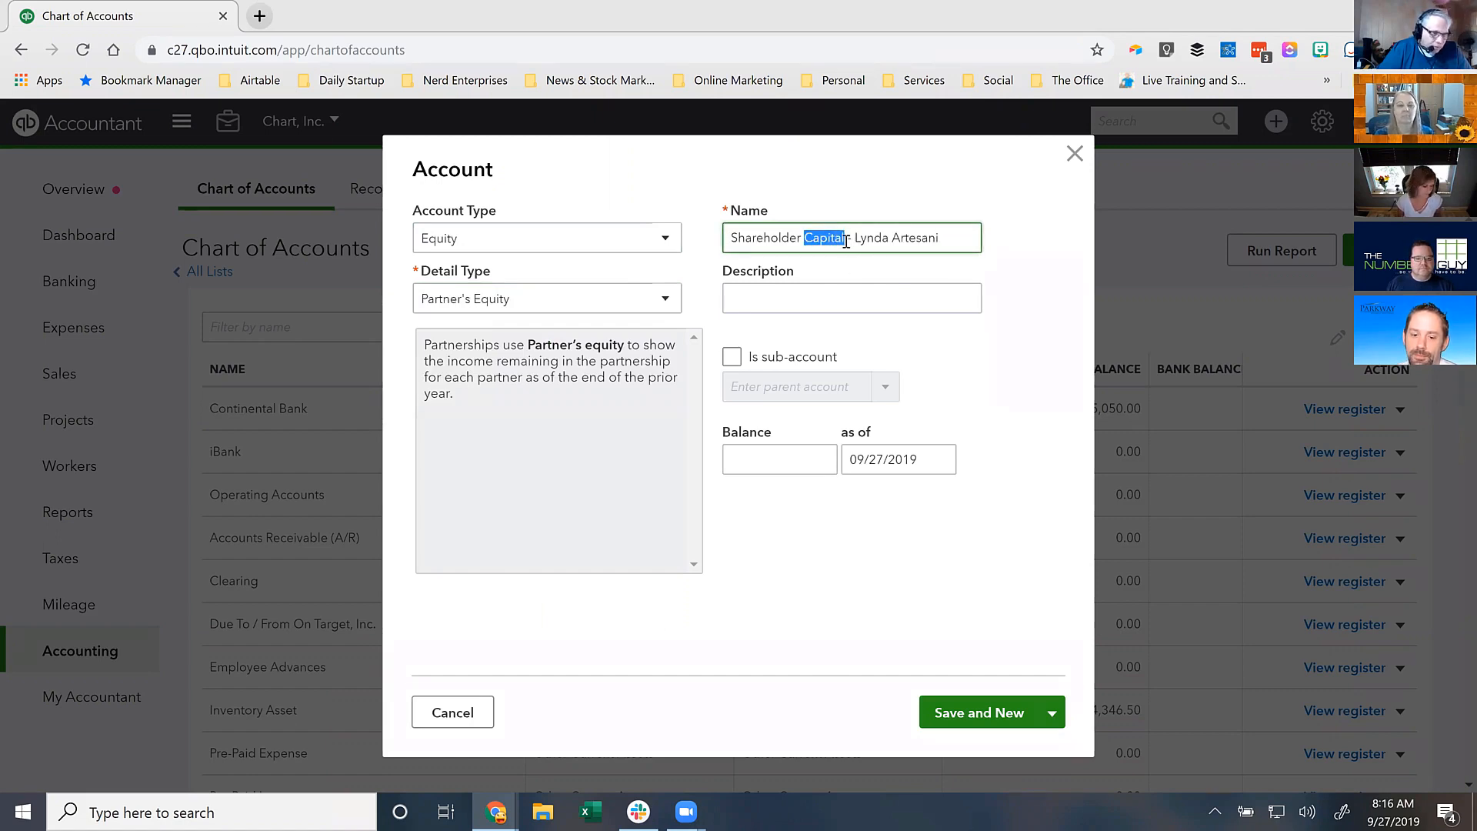
pyautogui.click(846, 240)
pyautogui.moveTo(815, 240); pyautogui.dragTo(845, 240)
pyautogui.press('BackSpace')
pyautogui.write('ontributions')
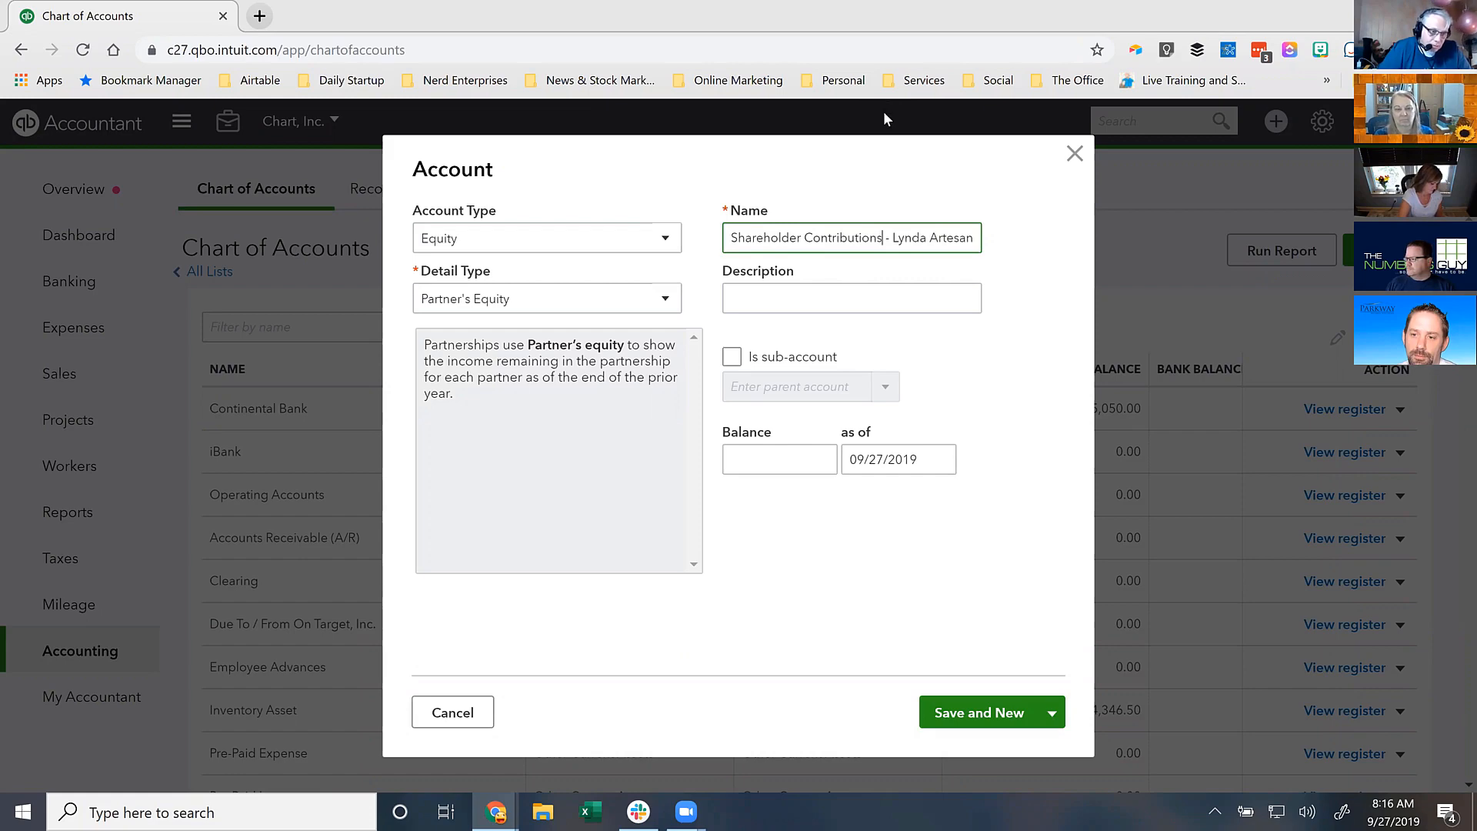
pyautogui.hotkey('ctrl', 'a')
pyautogui.click(999, 713)
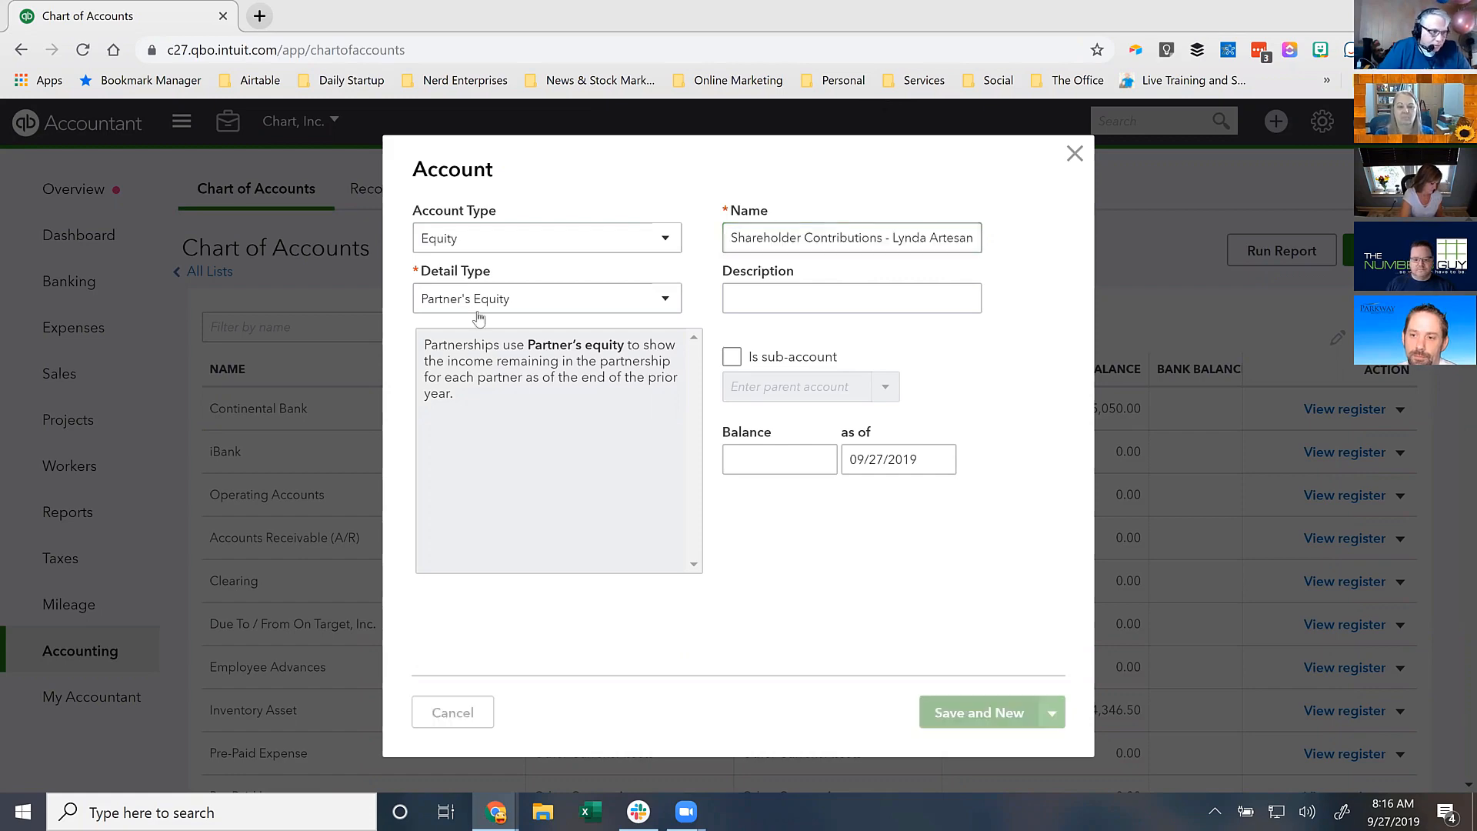
# - Save the contributions account and set up another Equity account with Partner's Equity detail type
pyautogui.click(449, 240)
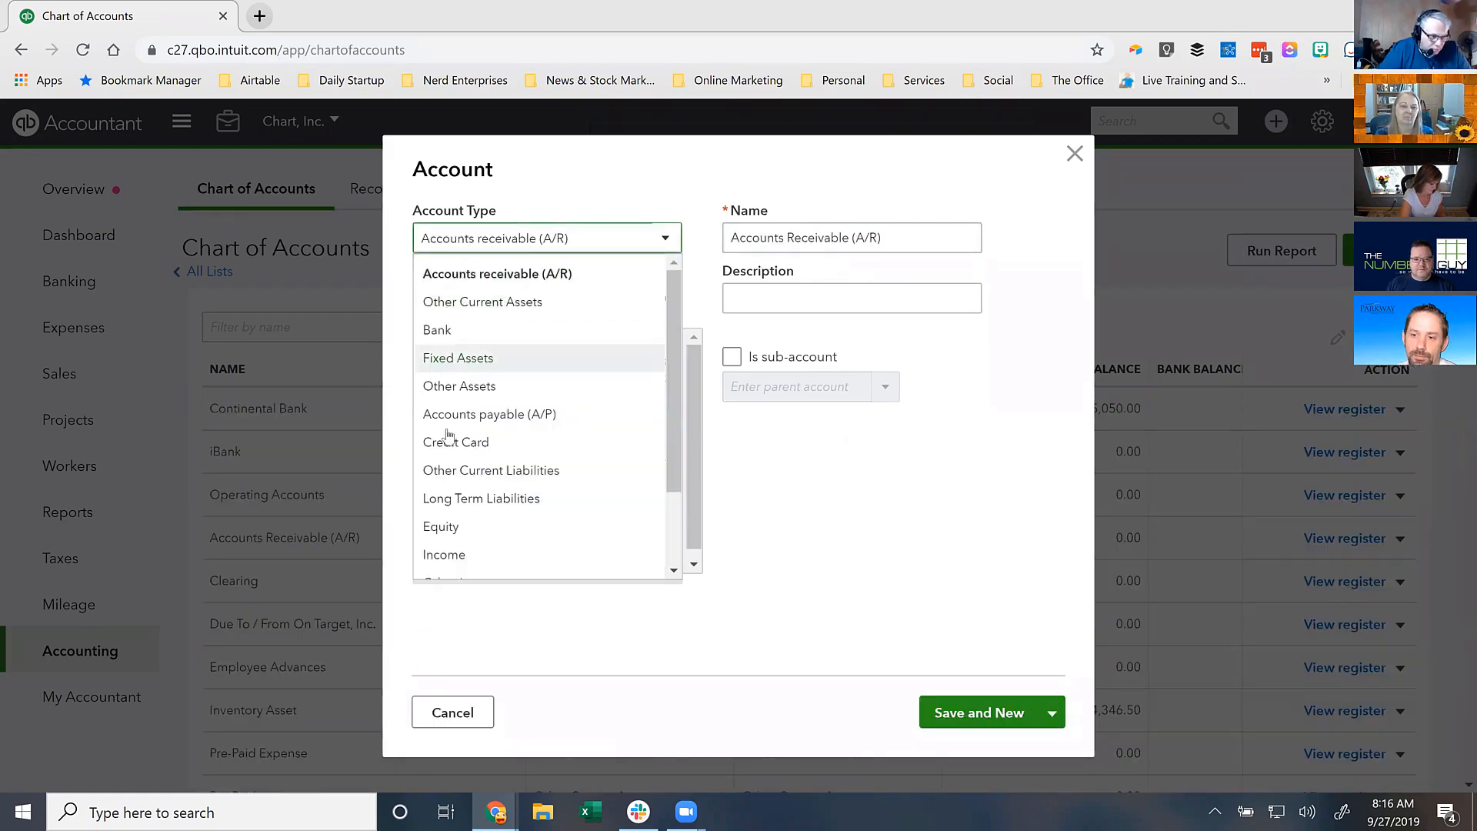
pyautogui.click(442, 526)
pyautogui.click(469, 300)
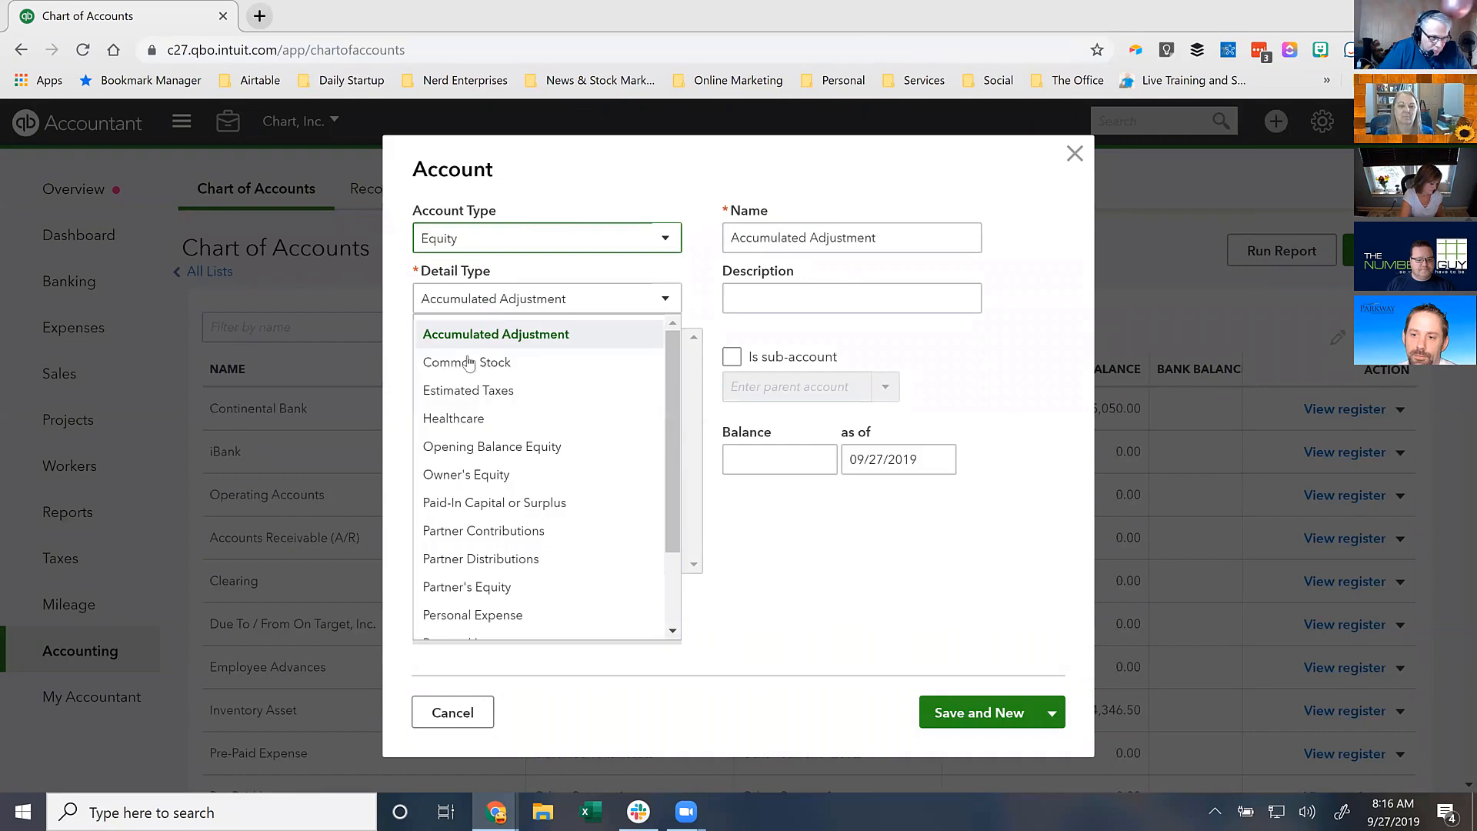
pyautogui.click(477, 587)
# - Name it Shareholder Distributions plus the shareholder's name, then save and close
pyautogui.moveTo(818, 240); pyautogui.dragTo(710, 210)
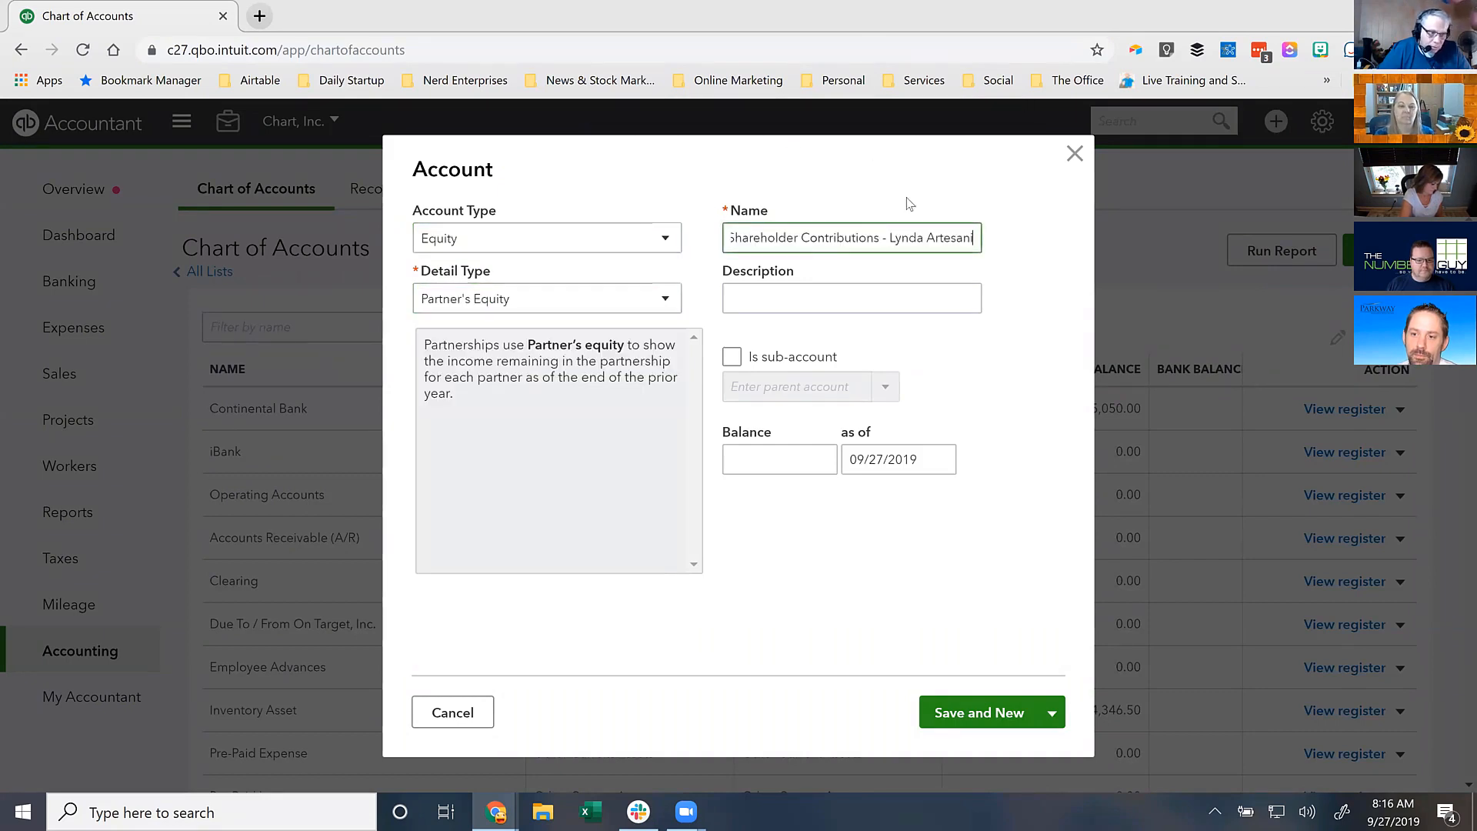
pyautogui.moveTo(800, 239); pyautogui.dragTo(879, 238)
pyautogui.write('Distributions')
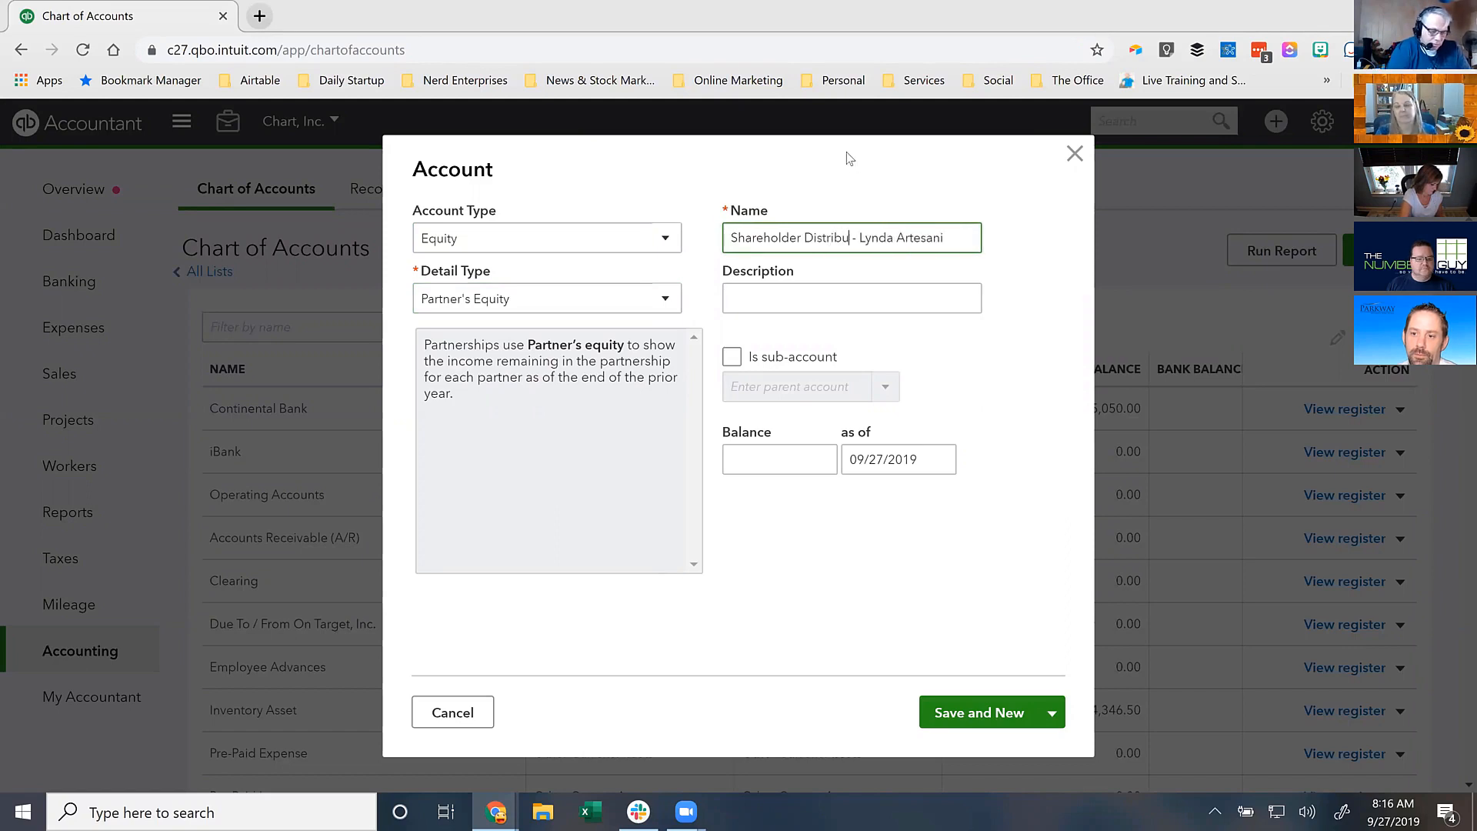
pyautogui.click(1051, 712)
pyautogui.click(977, 750)
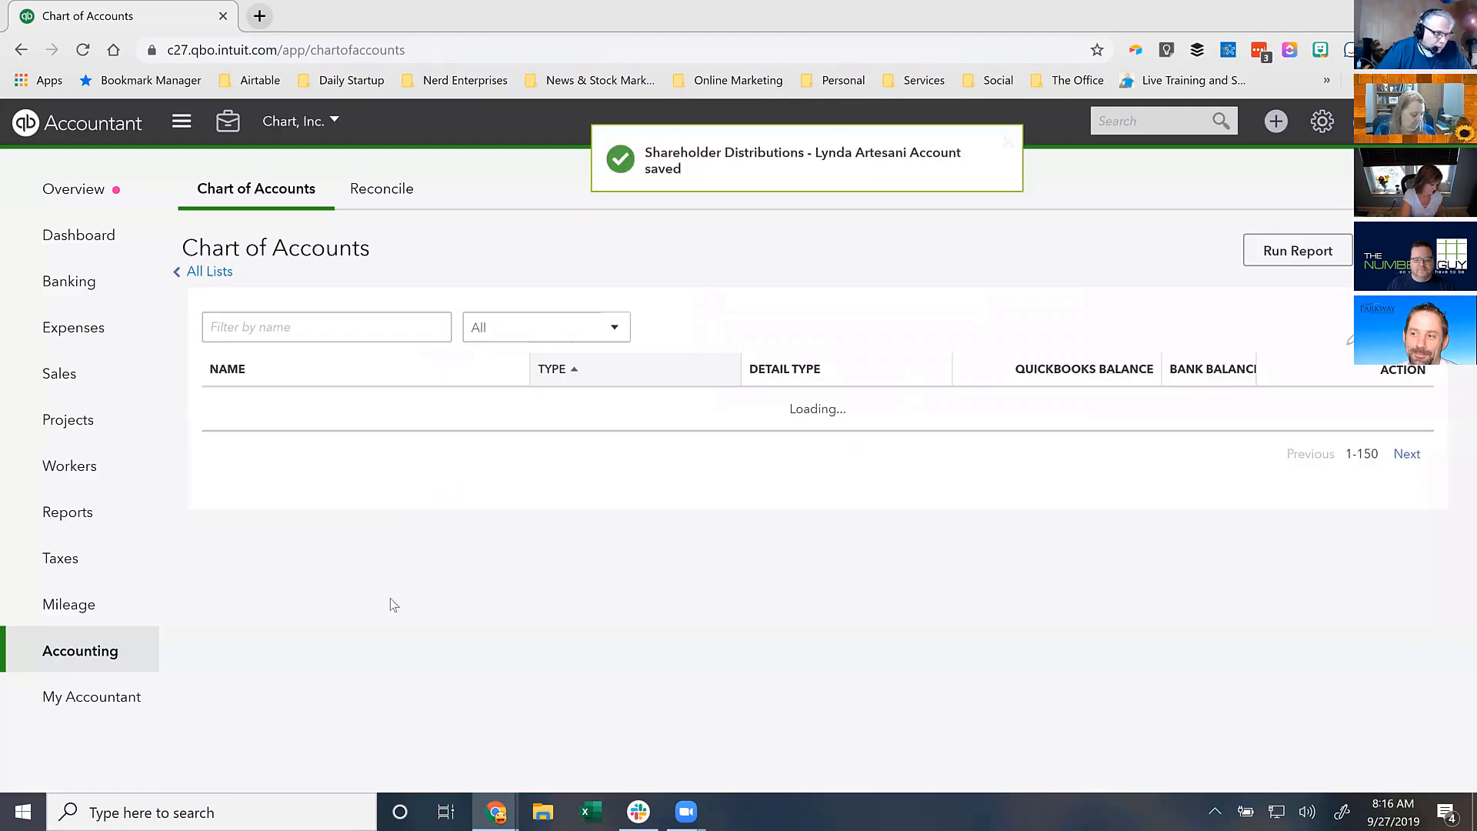
pyautogui.scroll(-2, 371, 615)
pyautogui.scroll(-15, 372, 613)
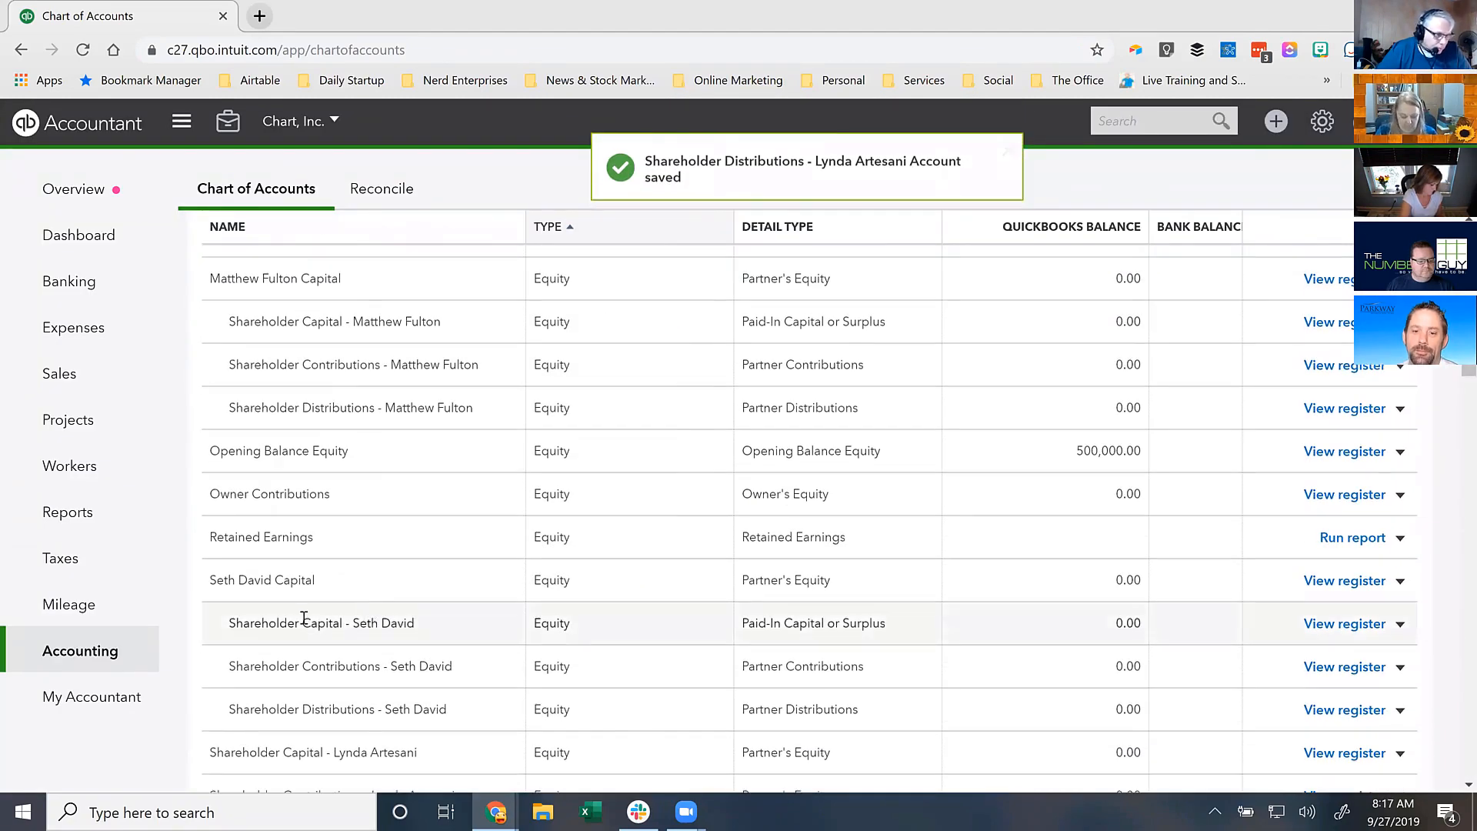
pyautogui.scroll(-3, 305, 625)
pyautogui.scroll(-1, 305, 625)
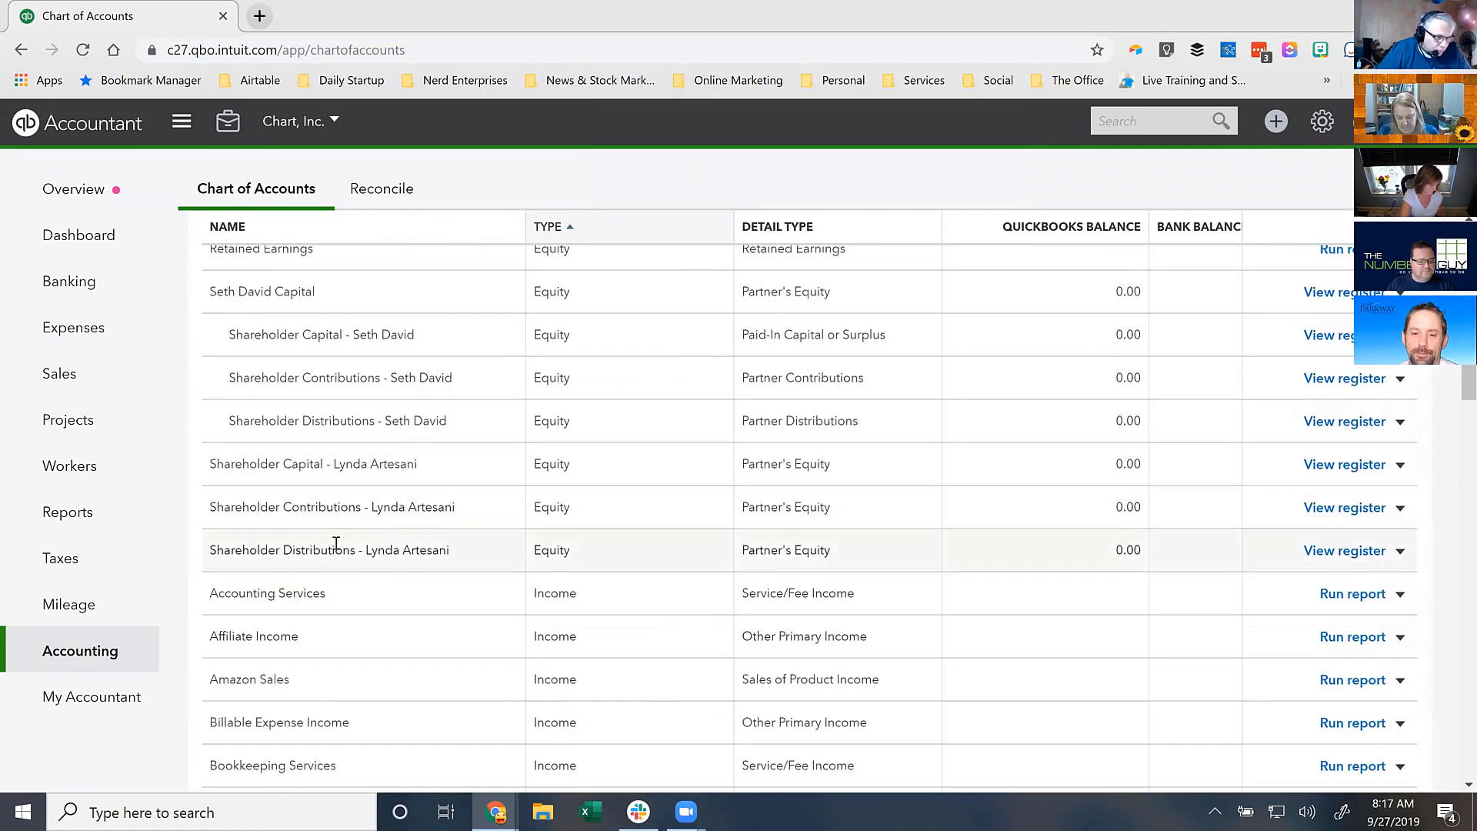
pyautogui.scroll(2, 373, 469)
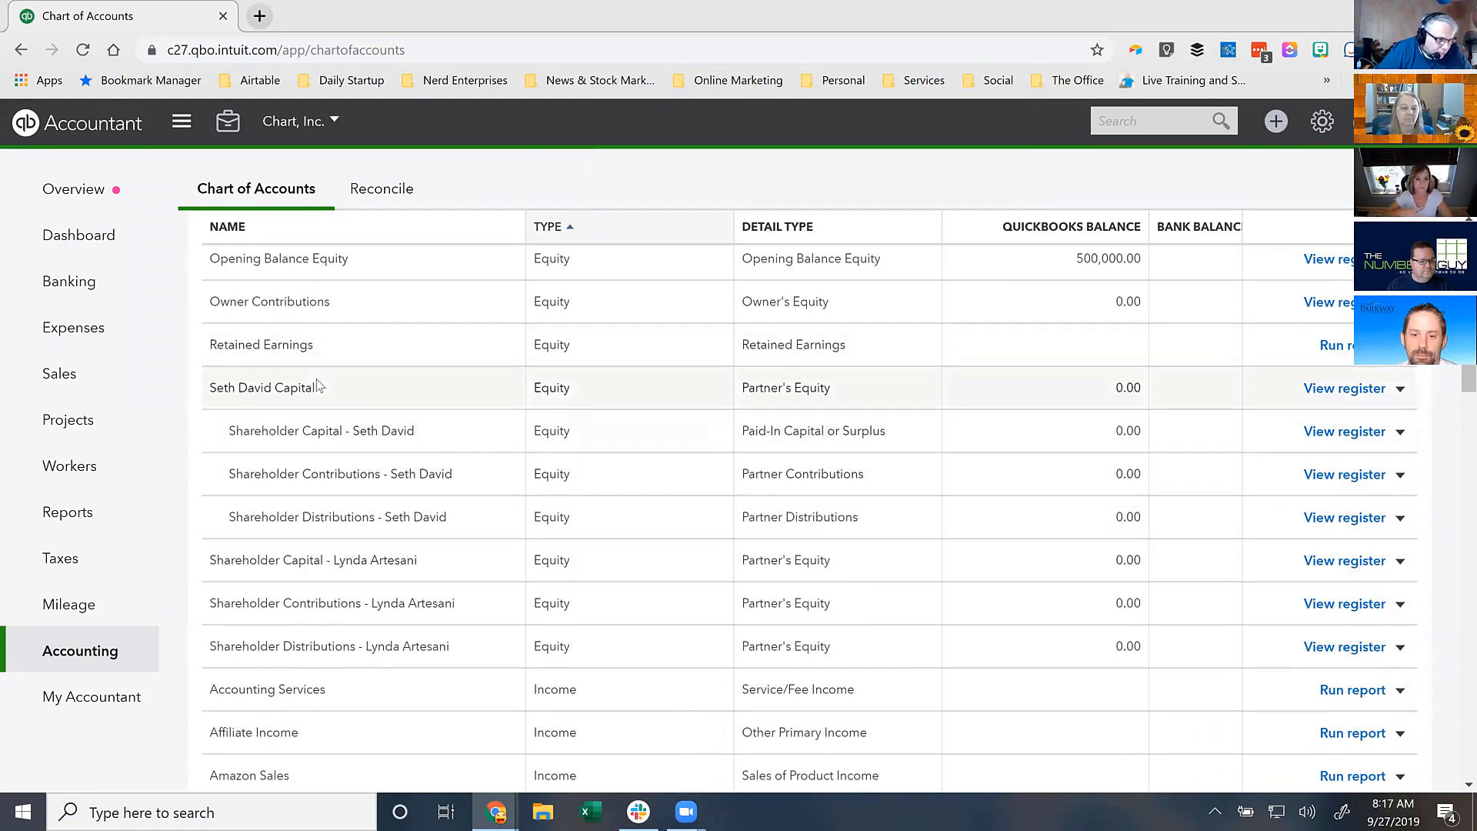
pyautogui.scroll(1, 346, 403)
pyautogui.scroll(-5, 370, 433)
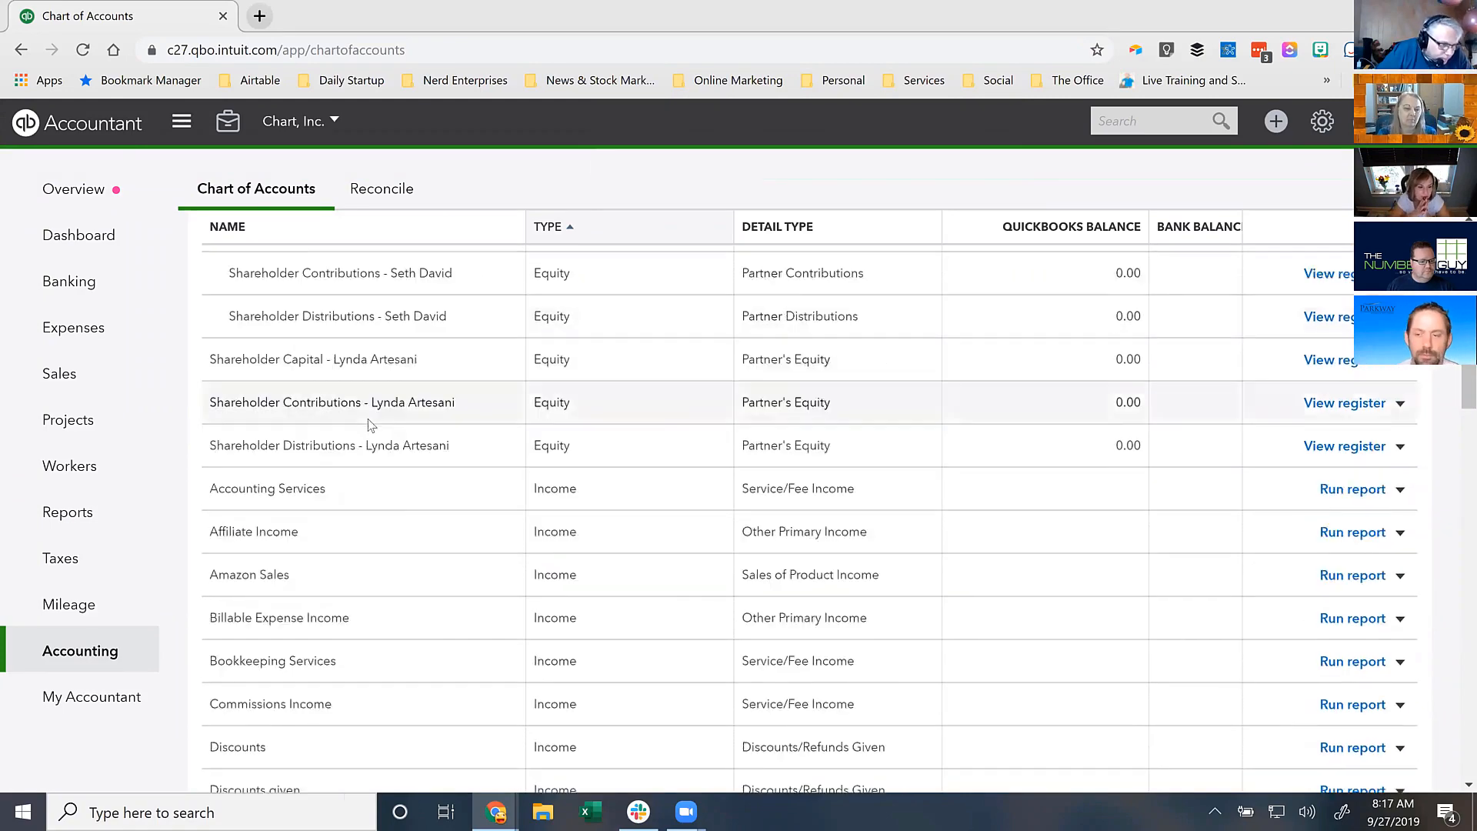
pyautogui.scroll(-2, 370, 433)
pyautogui.scroll(6, 373, 431)
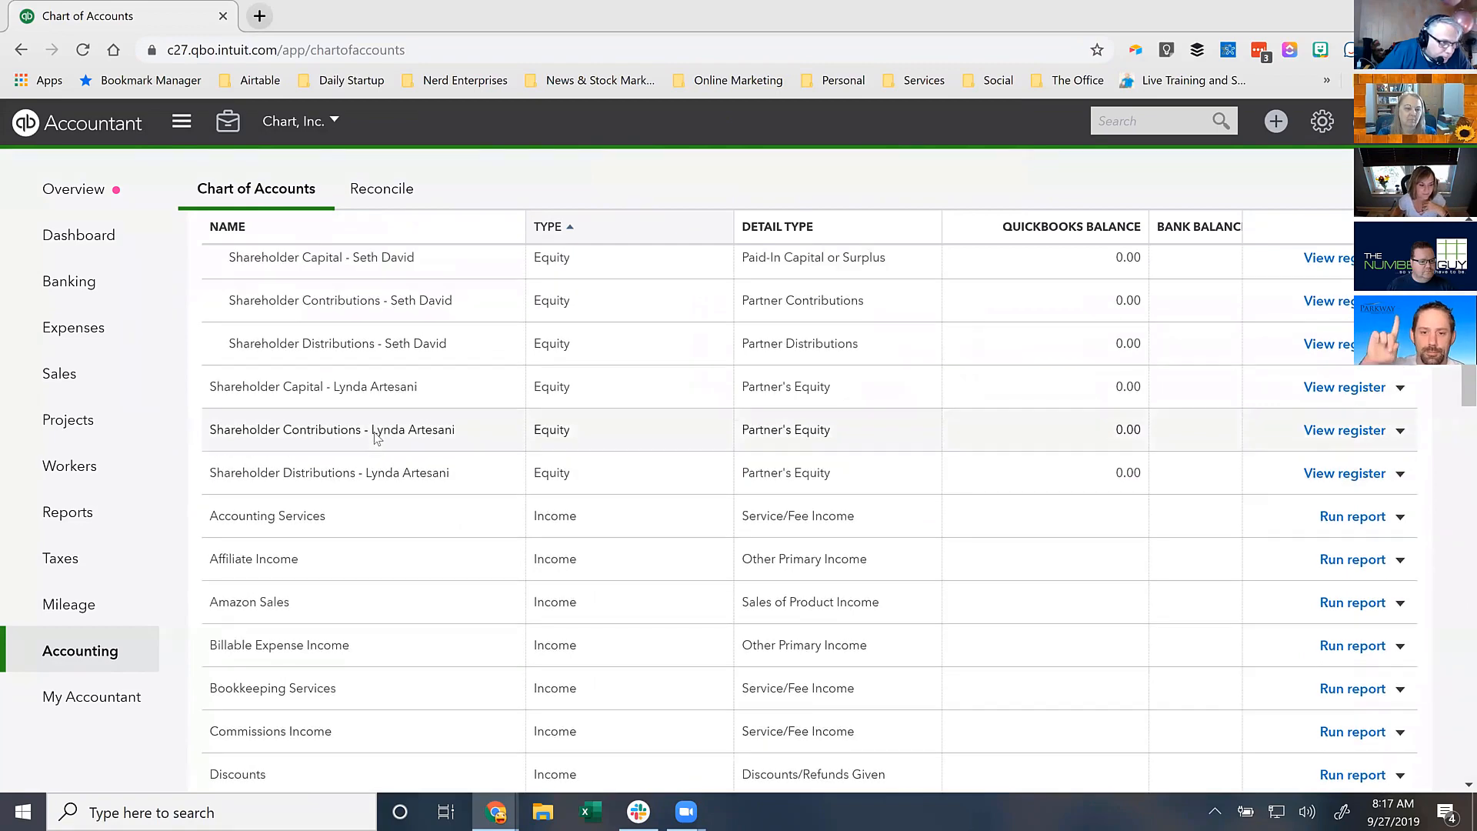
pyautogui.scroll(4, 431, 442)
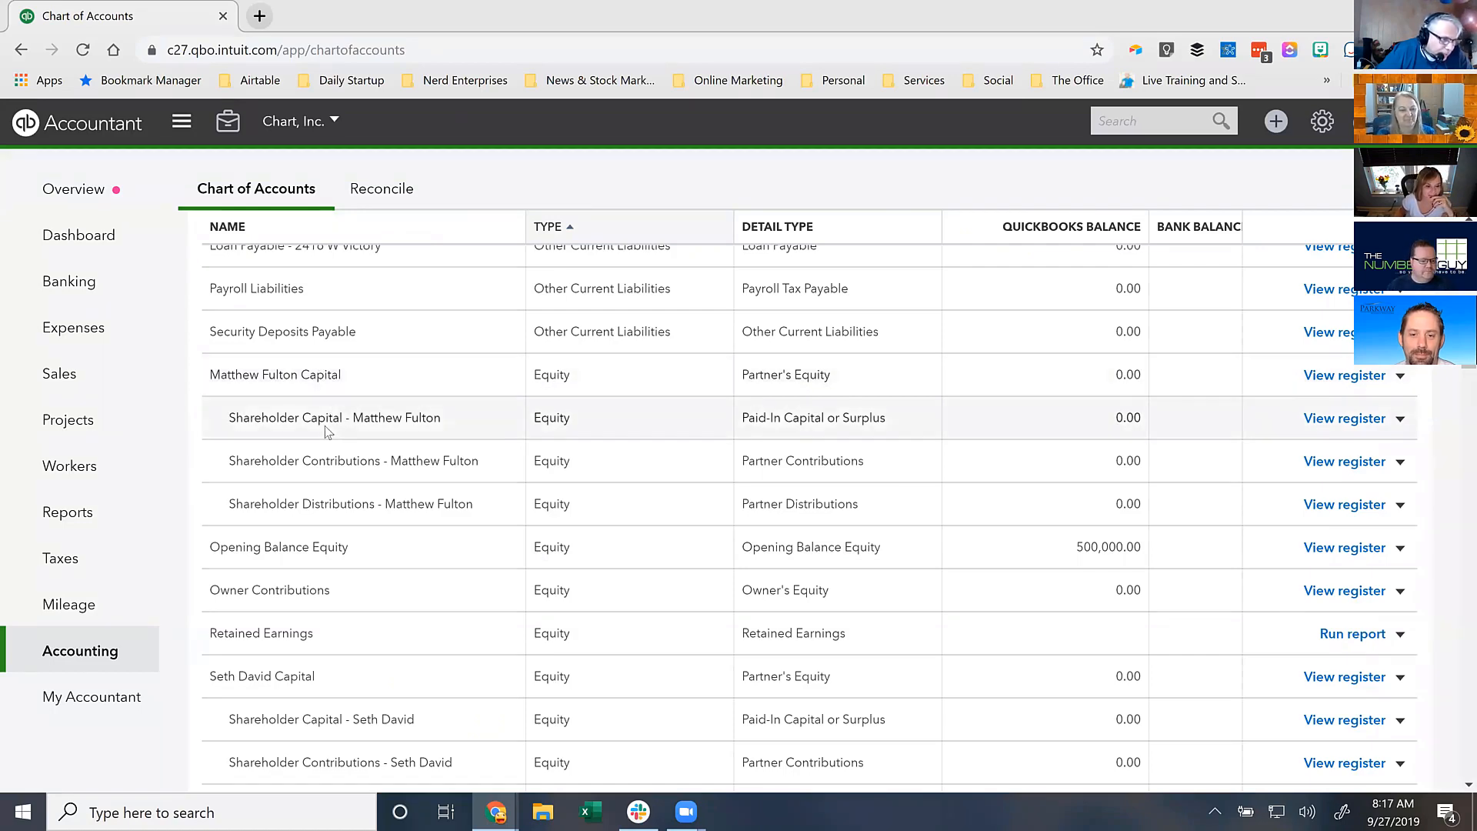
pyautogui.scroll(-3, 318, 417)
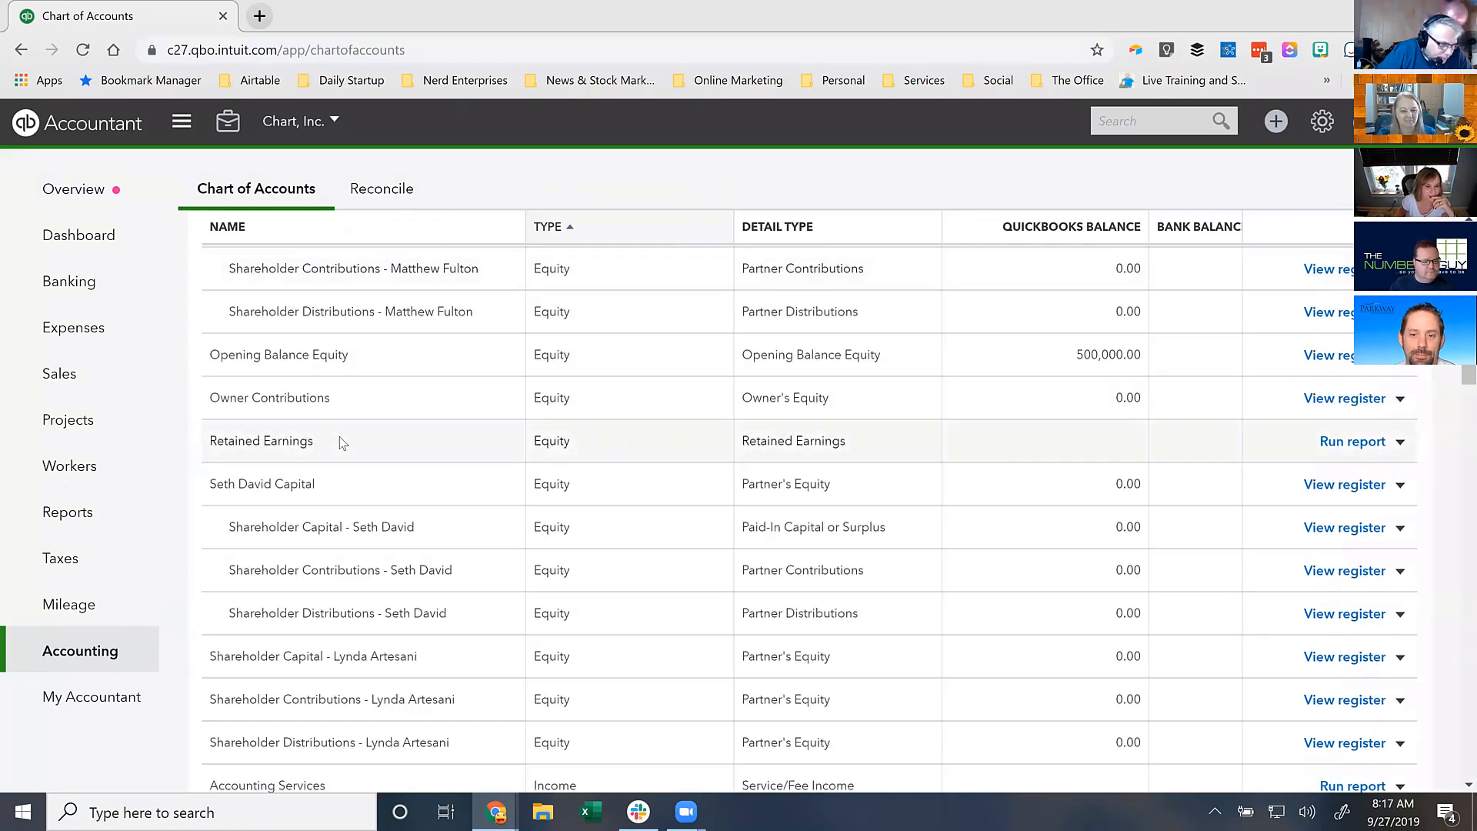
pyautogui.scroll(-1, 343, 442)
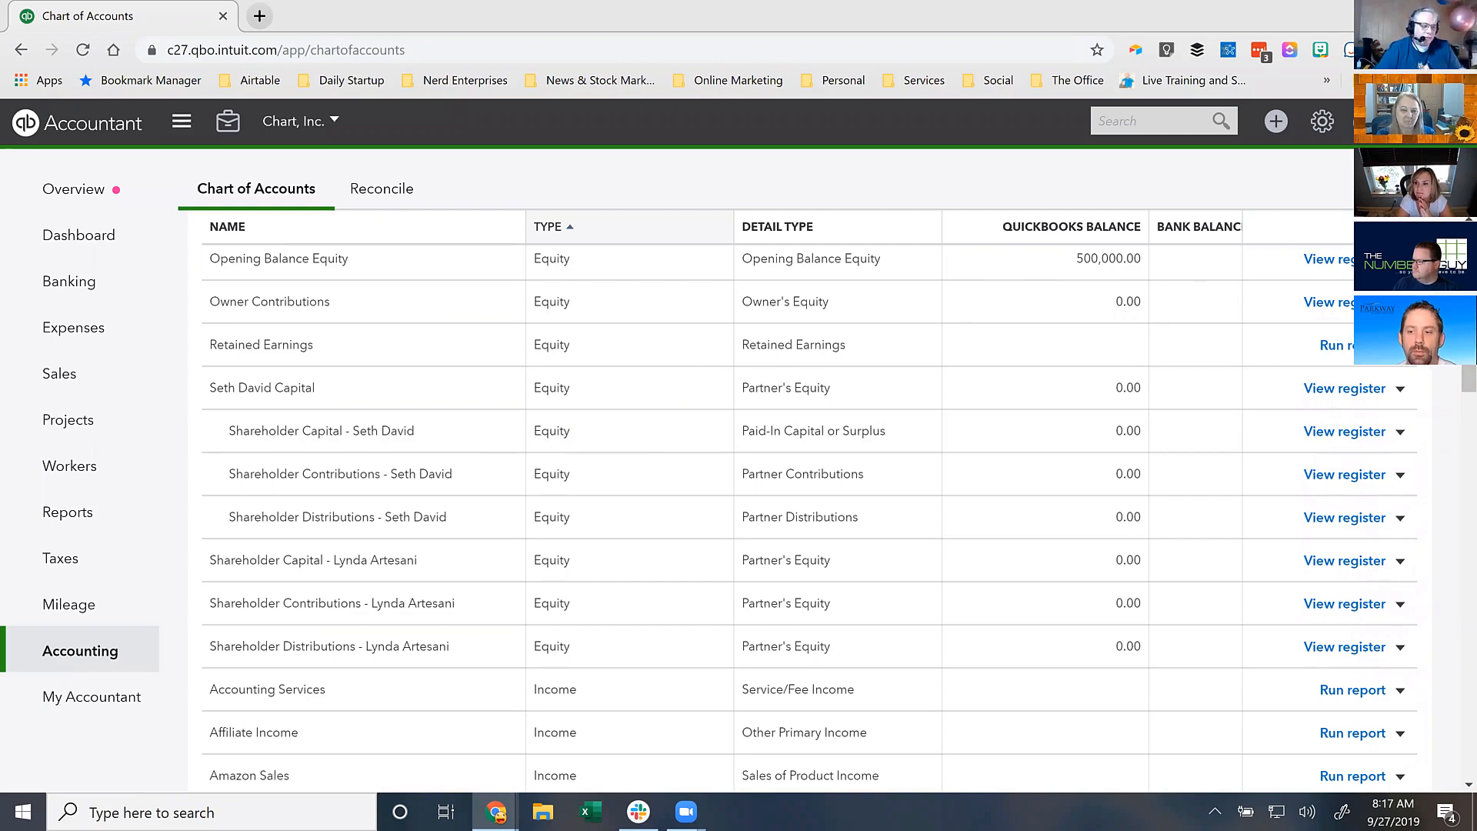
pyautogui.moveTo(320, 392); pyautogui.dragTo(208, 396)
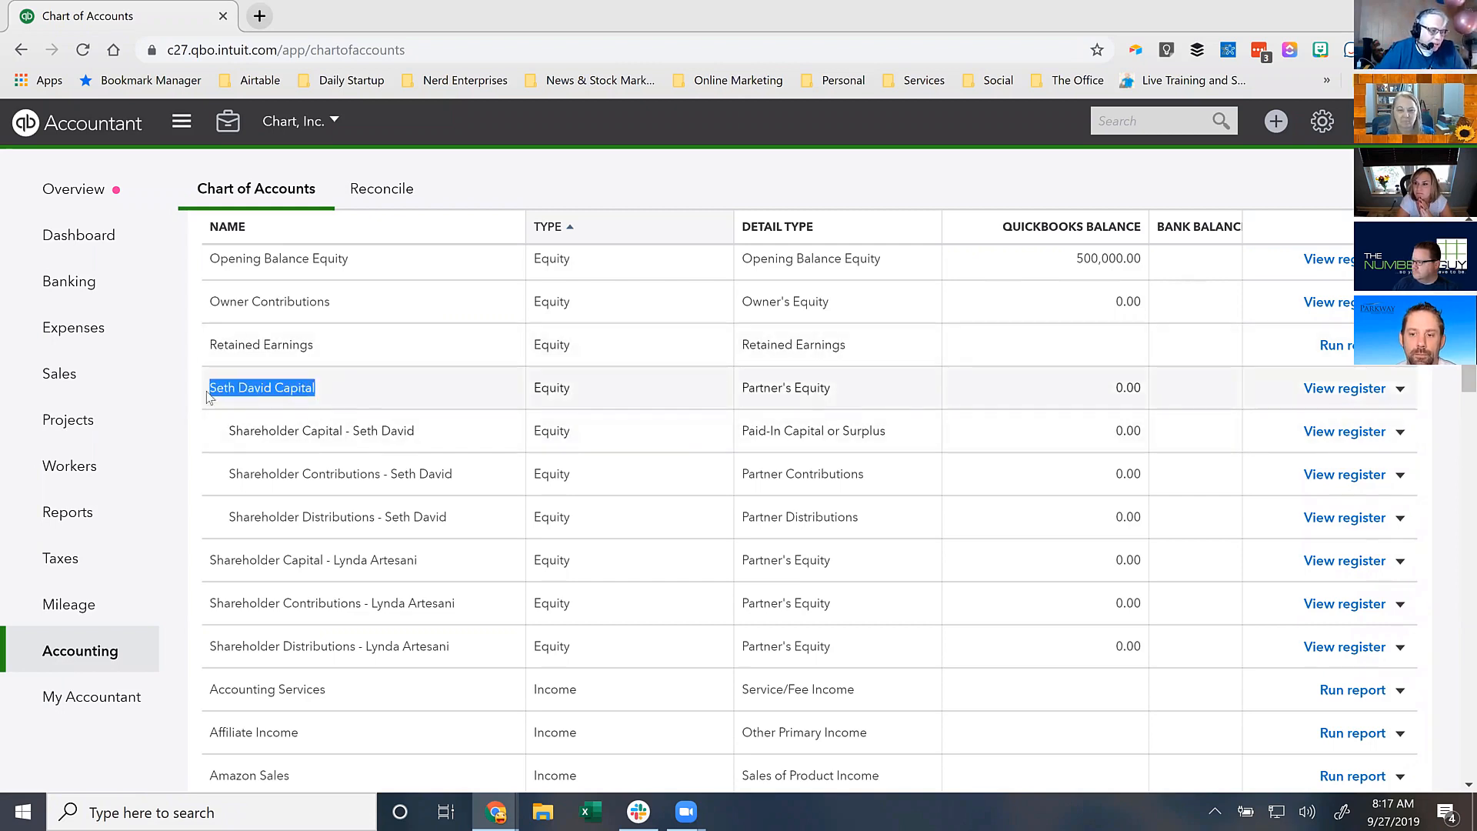
pyautogui.click(269, 390)
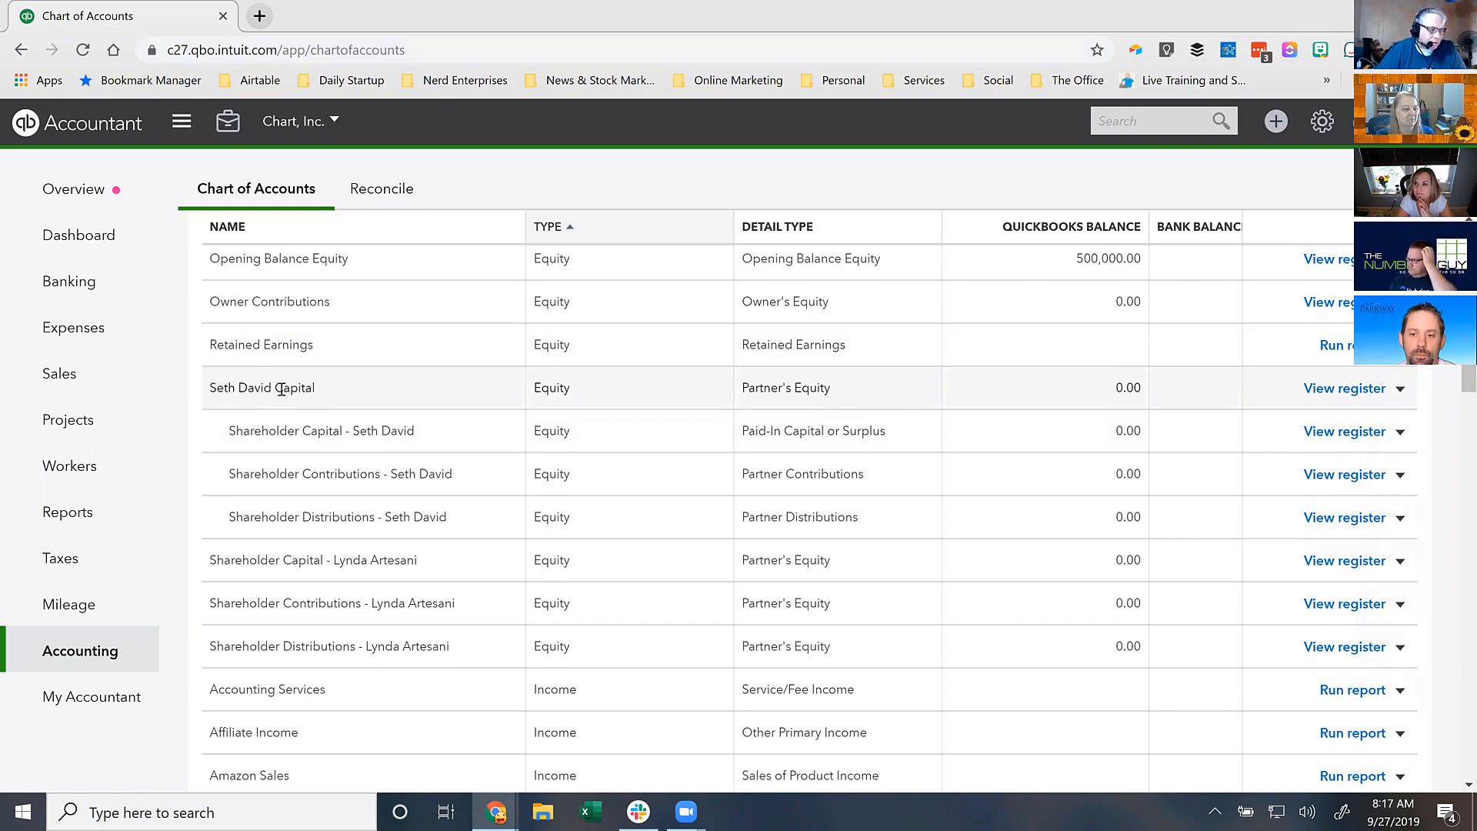
pyautogui.moveTo(277, 389); pyautogui.dragTo(343, 398)
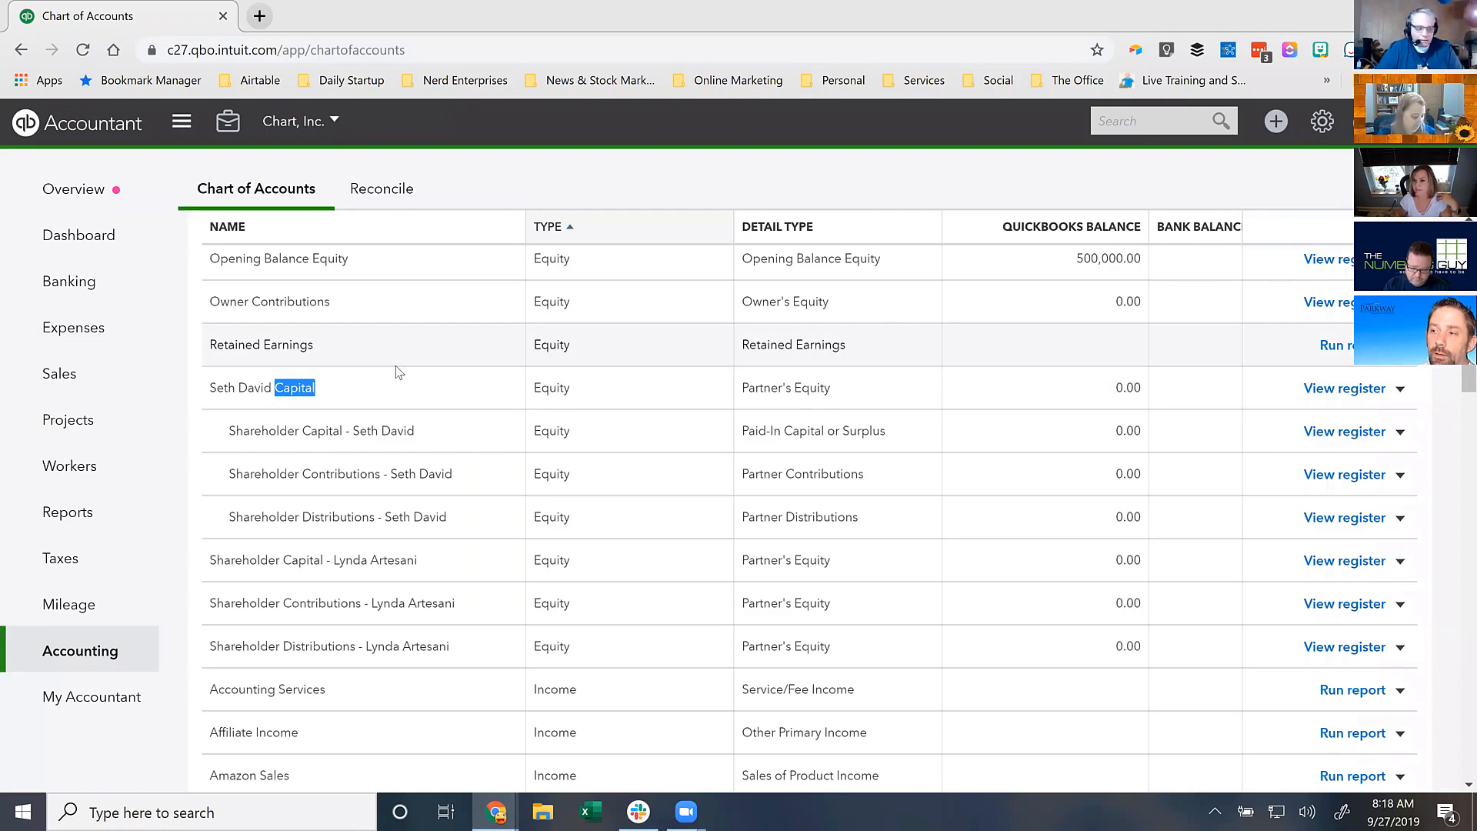
# - Start a new Equity account with Partner's Equity detail type
pyautogui.click(342, 396)
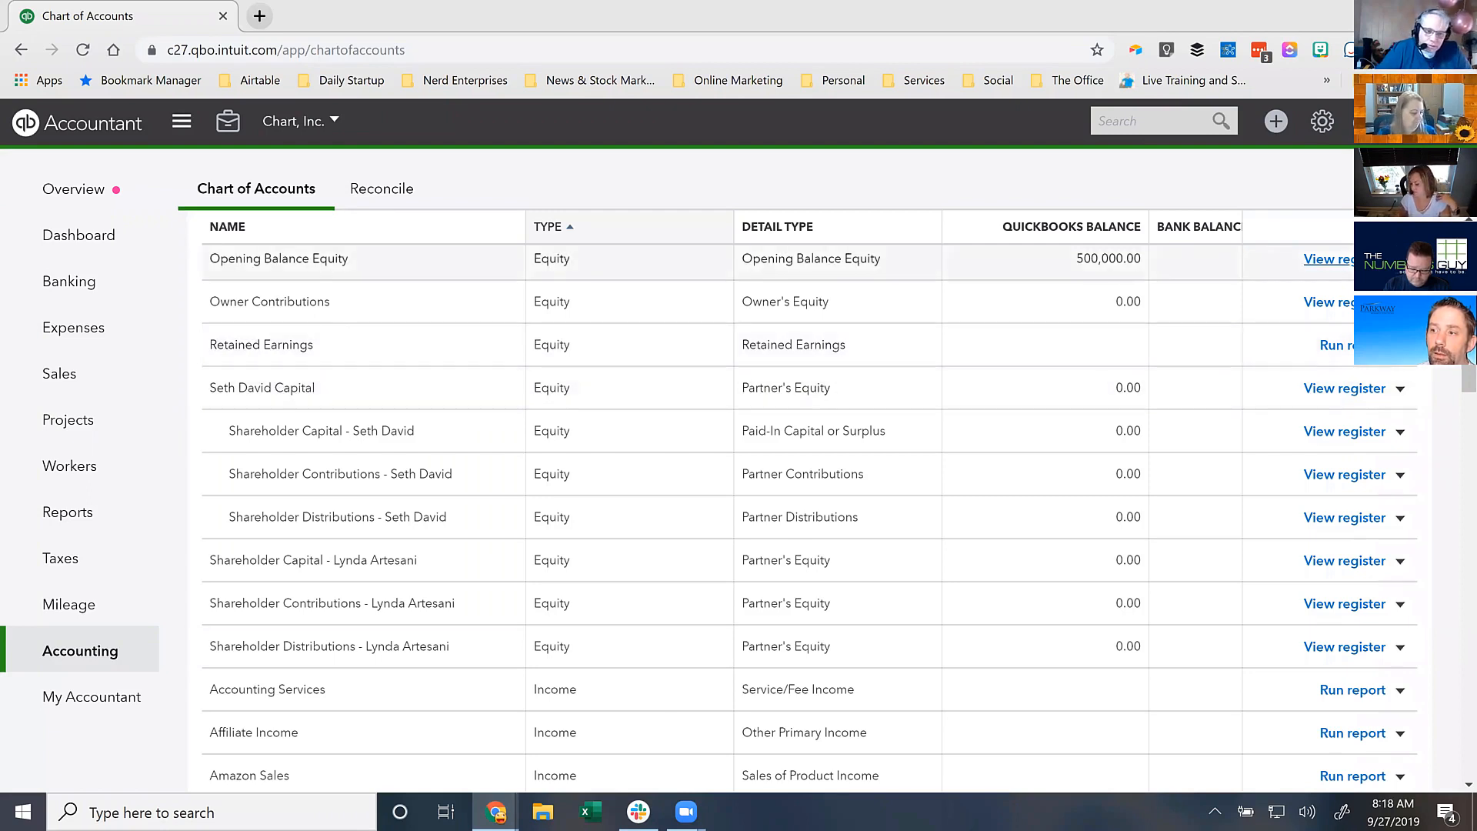
pyautogui.moveTo(1468, 360); pyautogui.dragTo(1468, 243)
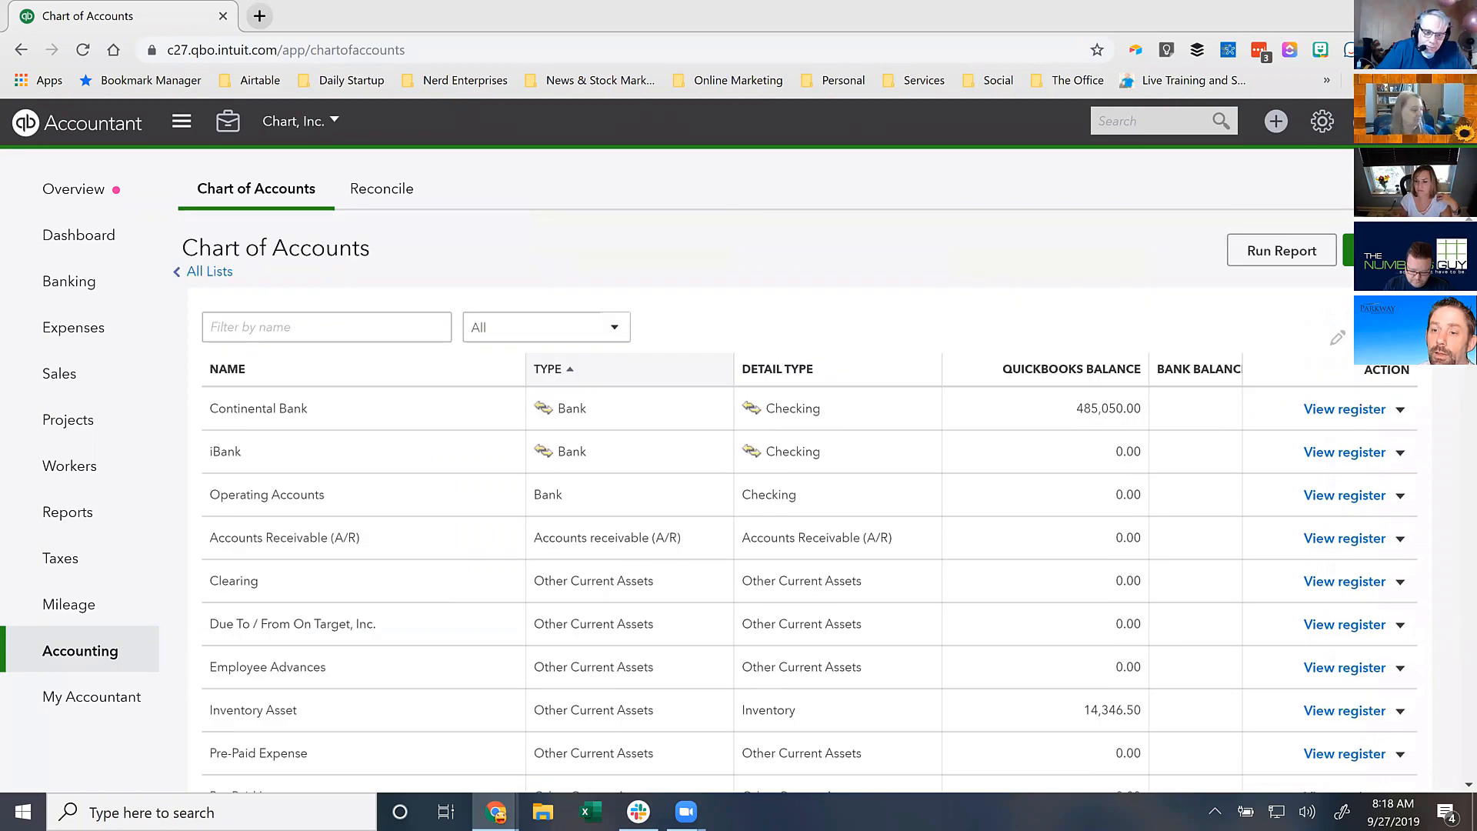
pyautogui.click(1350, 250)
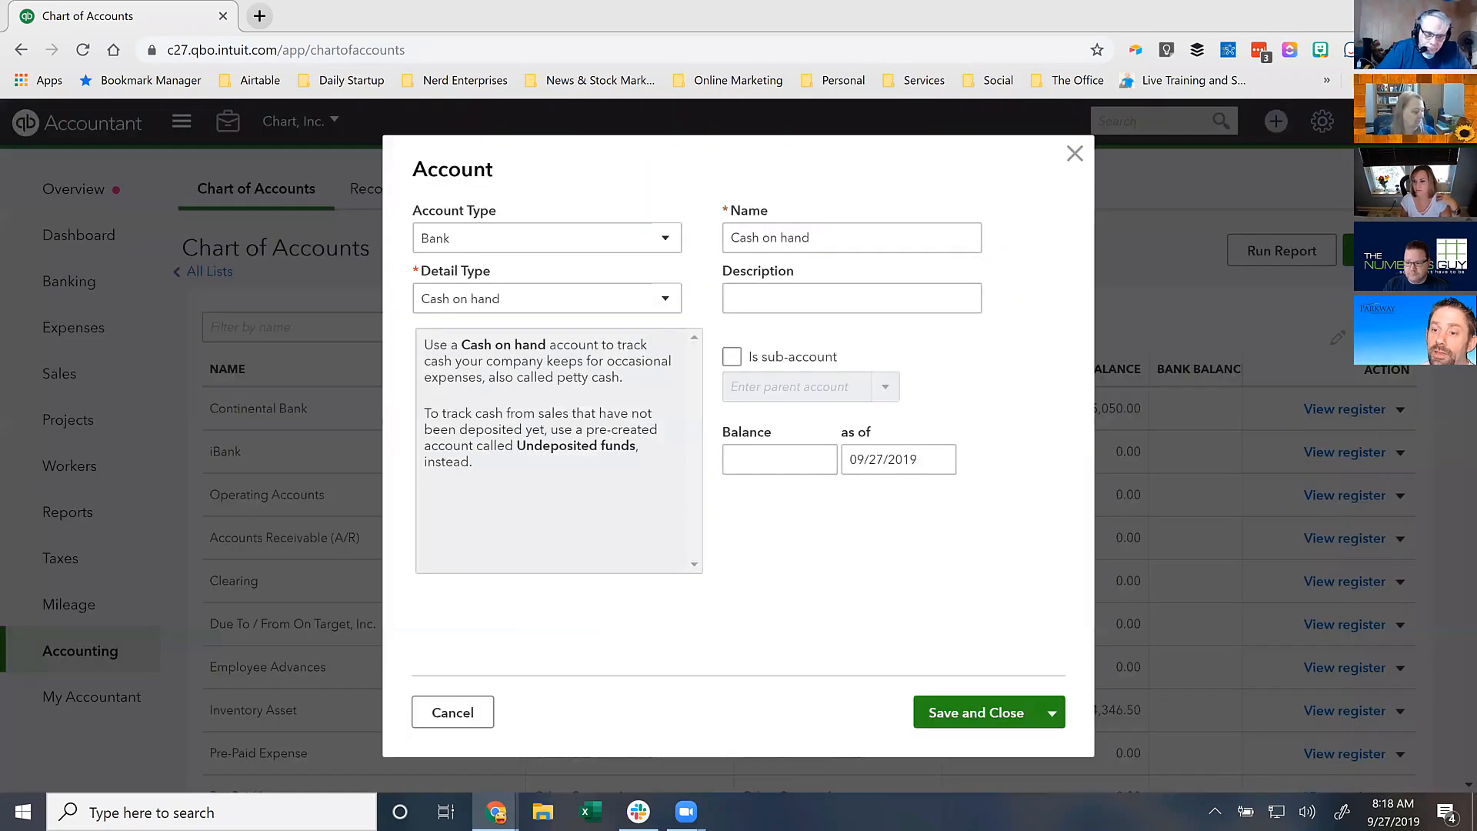
pyautogui.click(466, 240)
pyautogui.click(441, 530)
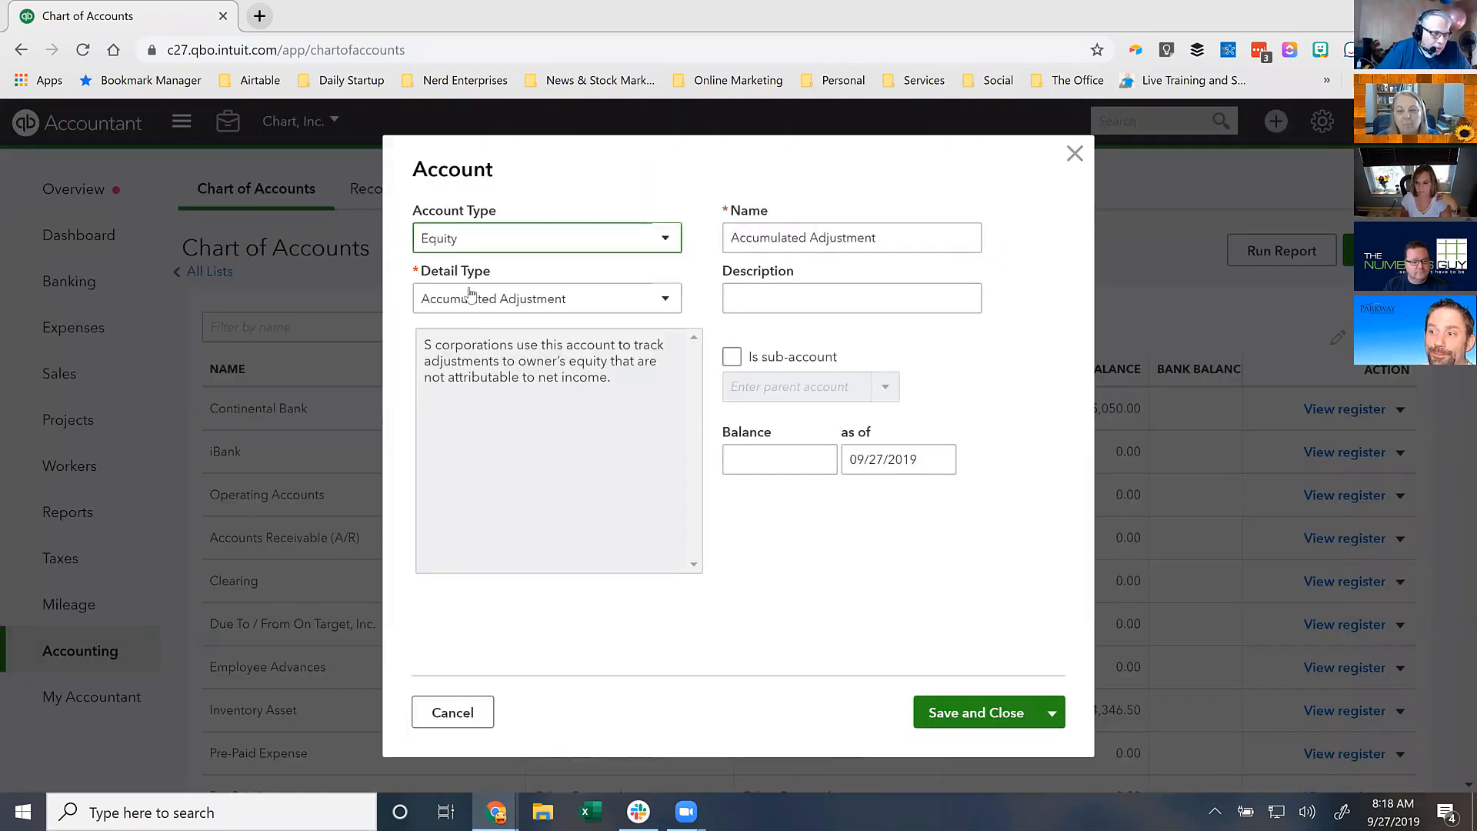
pyautogui.click(472, 306)
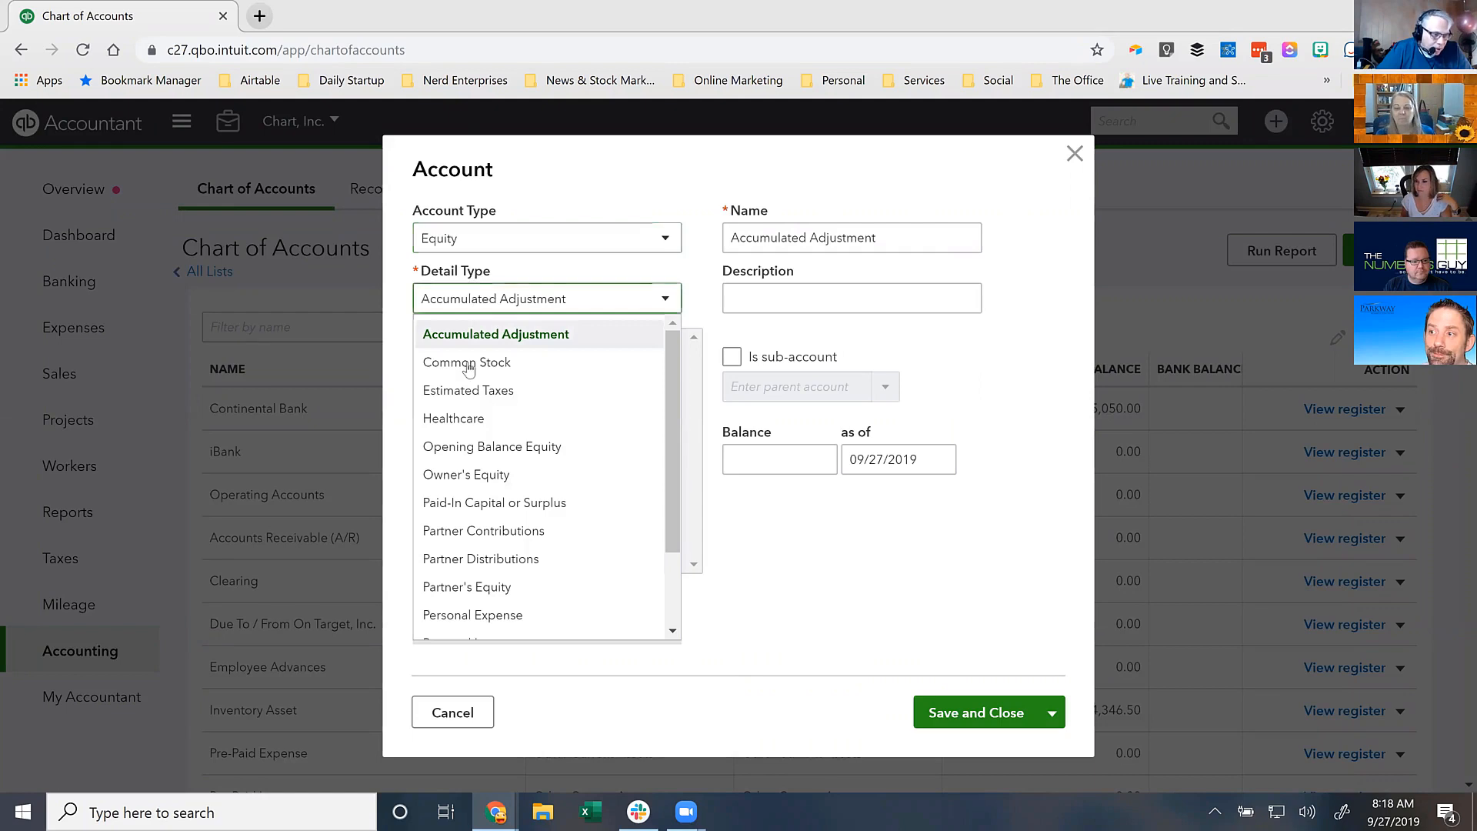
pyautogui.click(457, 596)
# - Name it the third shareholder's name followed by Capital, then save and close
pyautogui.moveTo(844, 241); pyautogui.dragTo(708, 188)
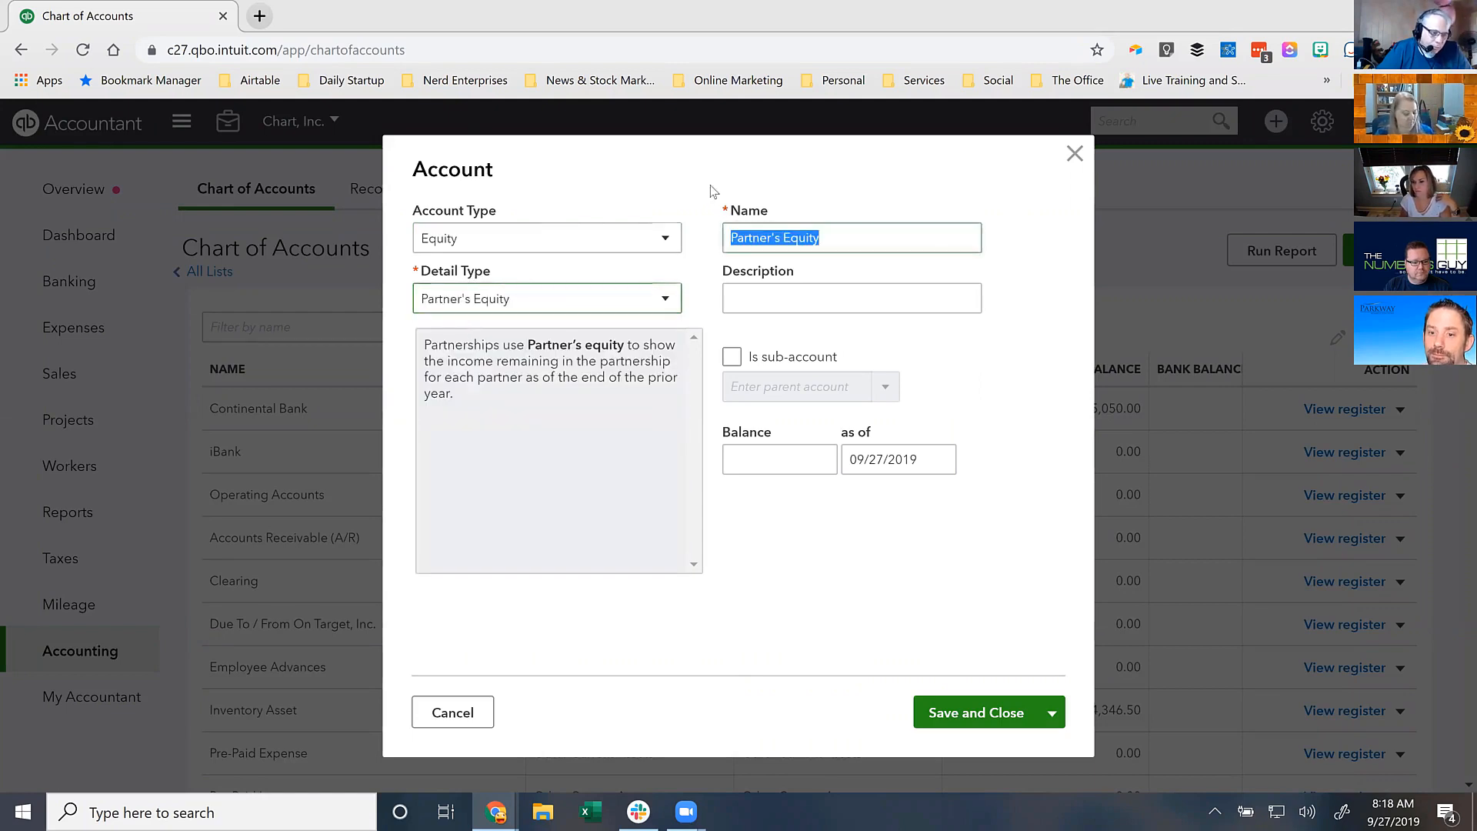
pyautogui.moveTo(888, 239); pyautogui.dragTo(855, 104)
pyautogui.press('BackSpace')
pyautogui.press('End')
pyautogui.write('Capital')
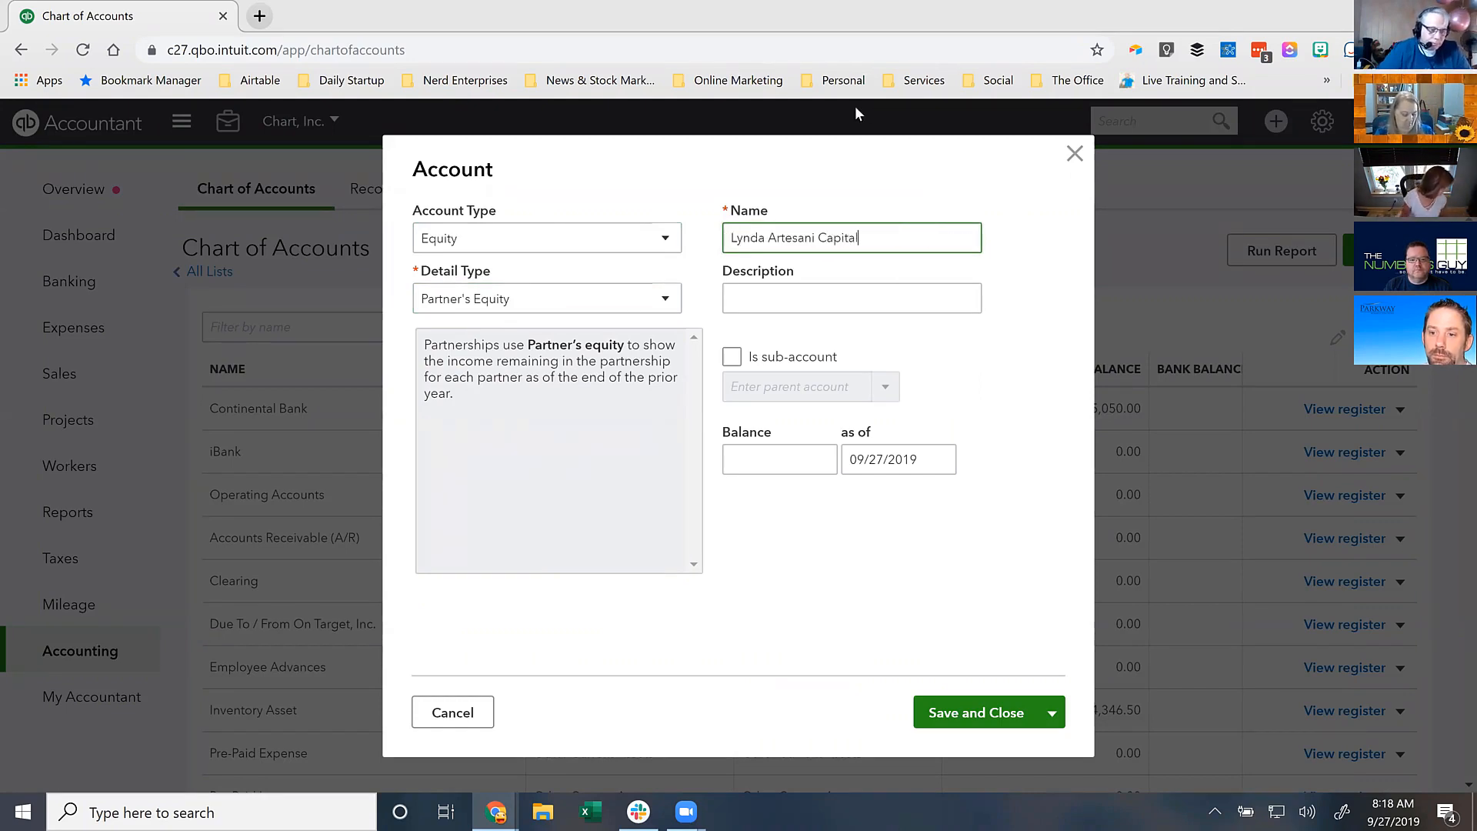
pyautogui.click(964, 716)
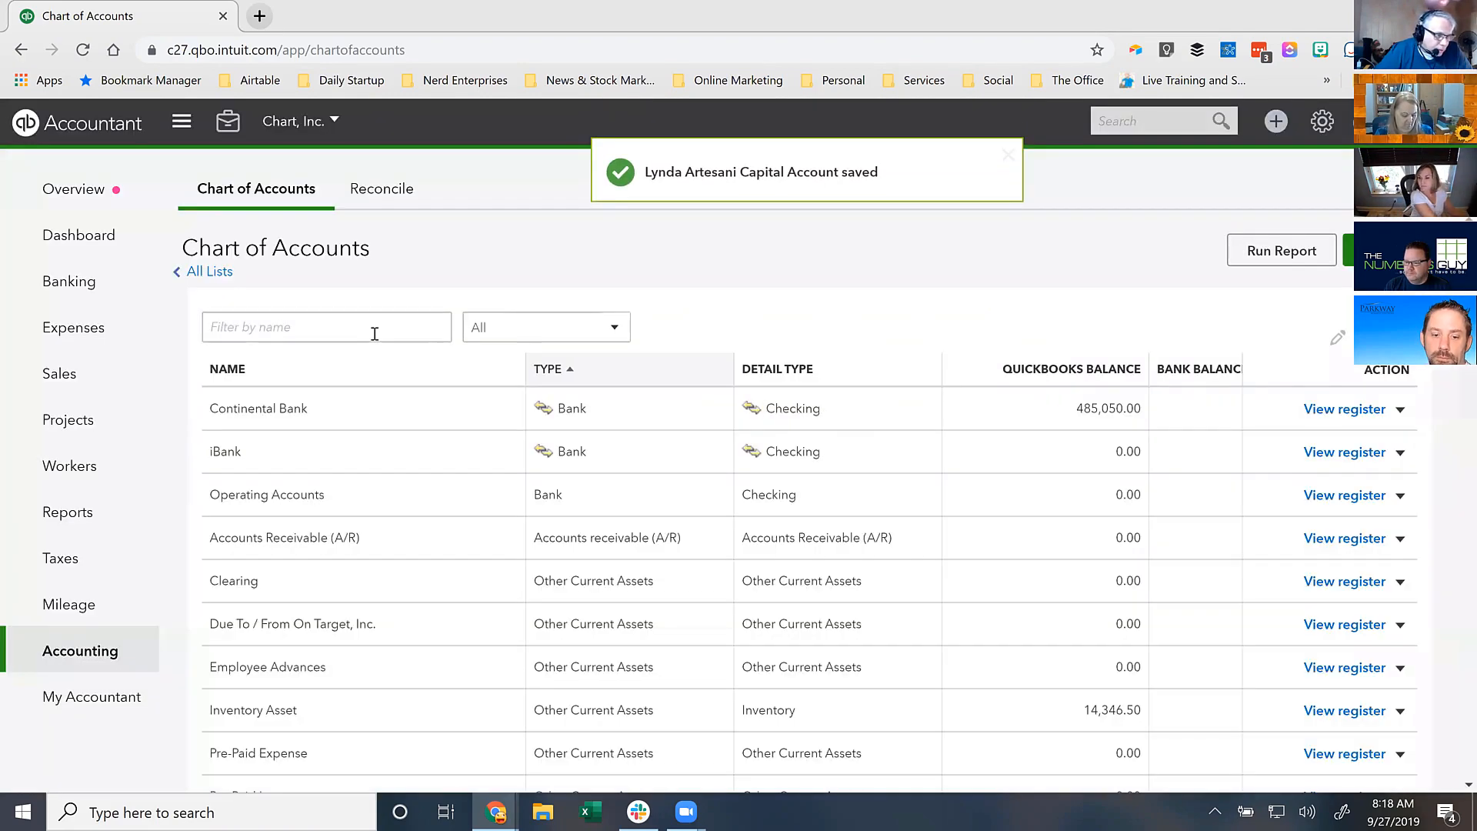
# - Filter by the shareholder's name and make Shareholder Capital a sub-account of their Capital account
pyautogui.click(376, 334)
pyautogui.write('l')
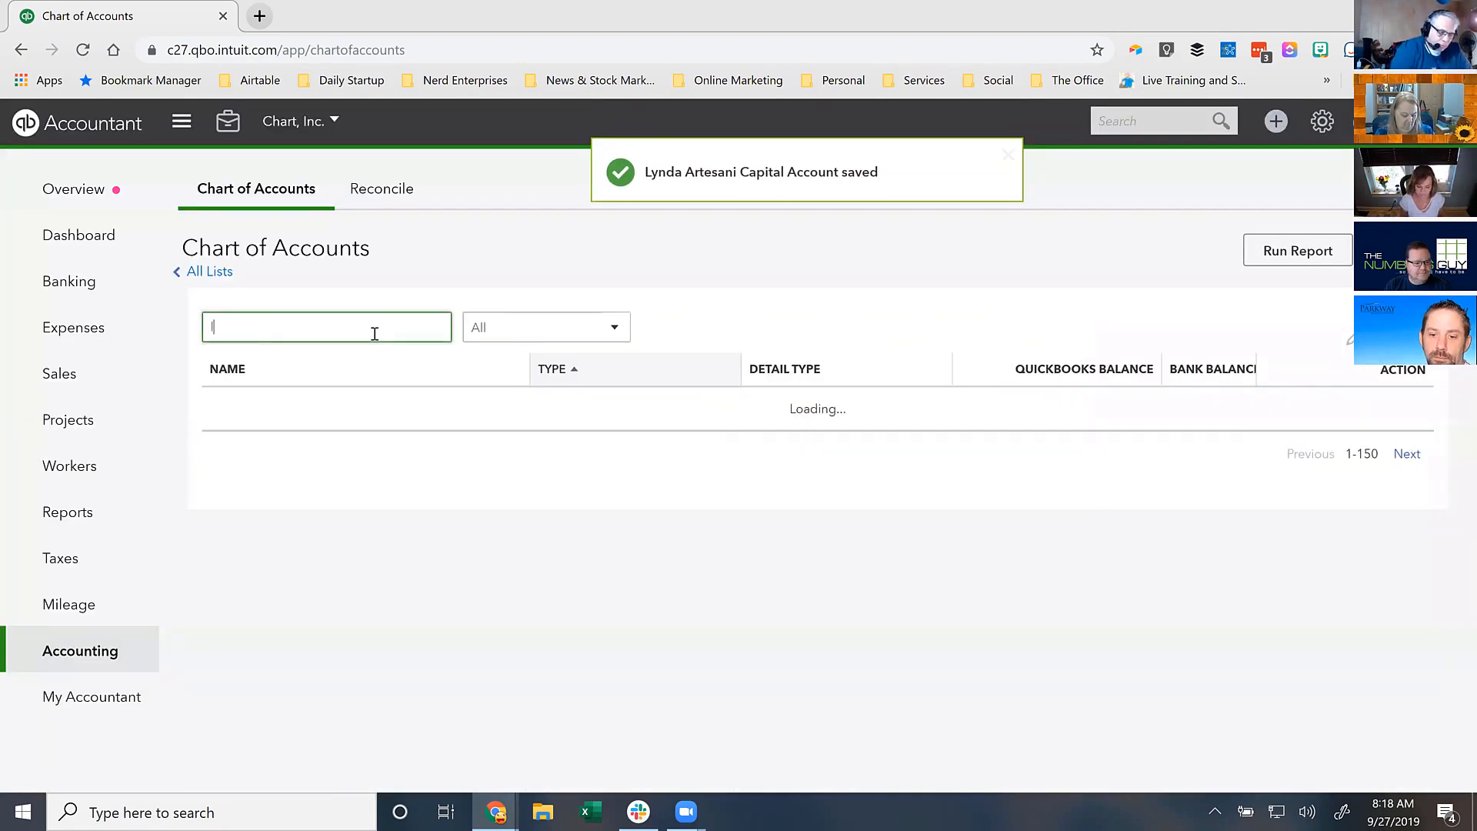
pyautogui.write('ynd')
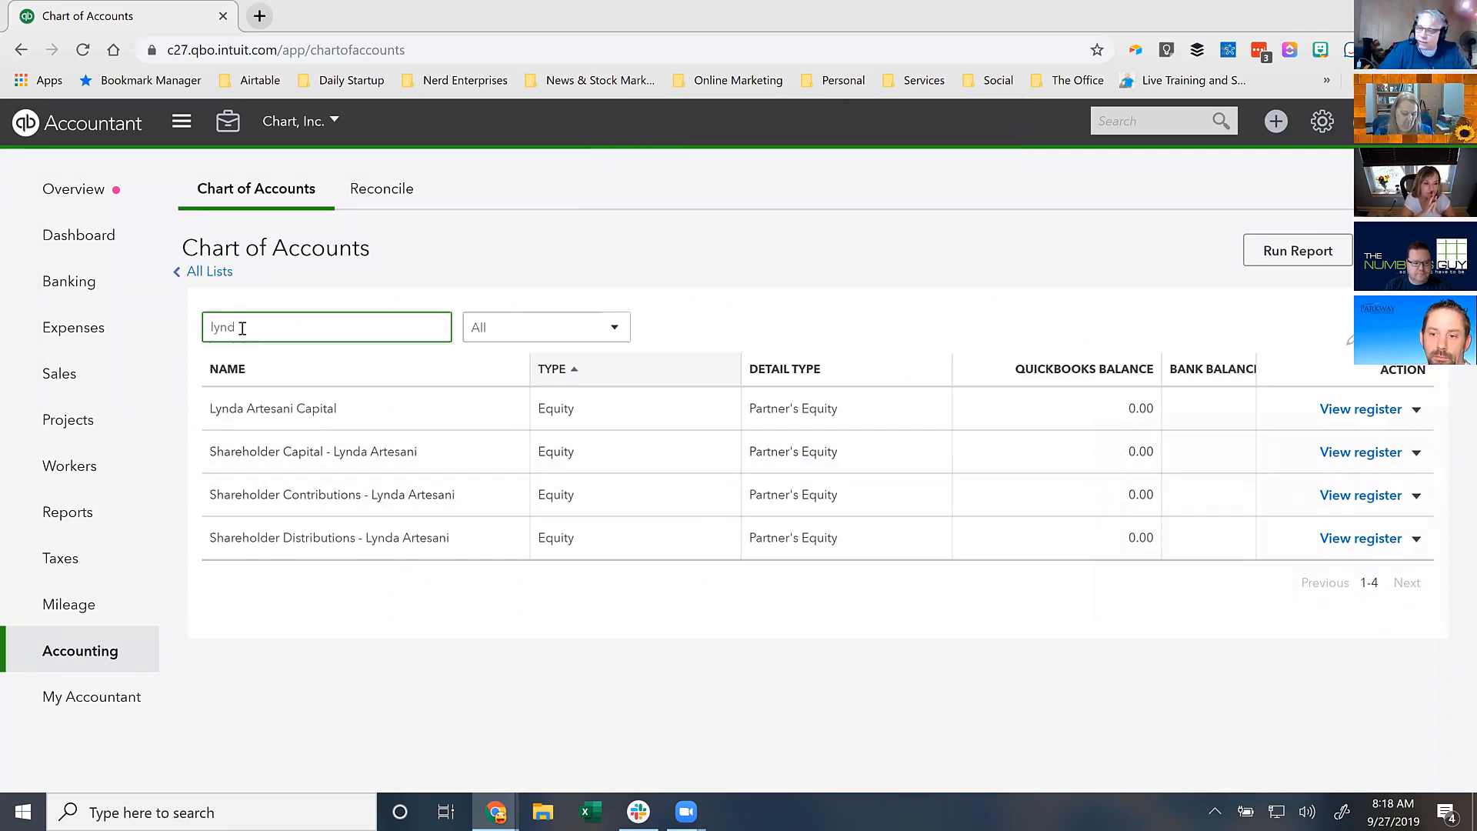
pyautogui.write('a')
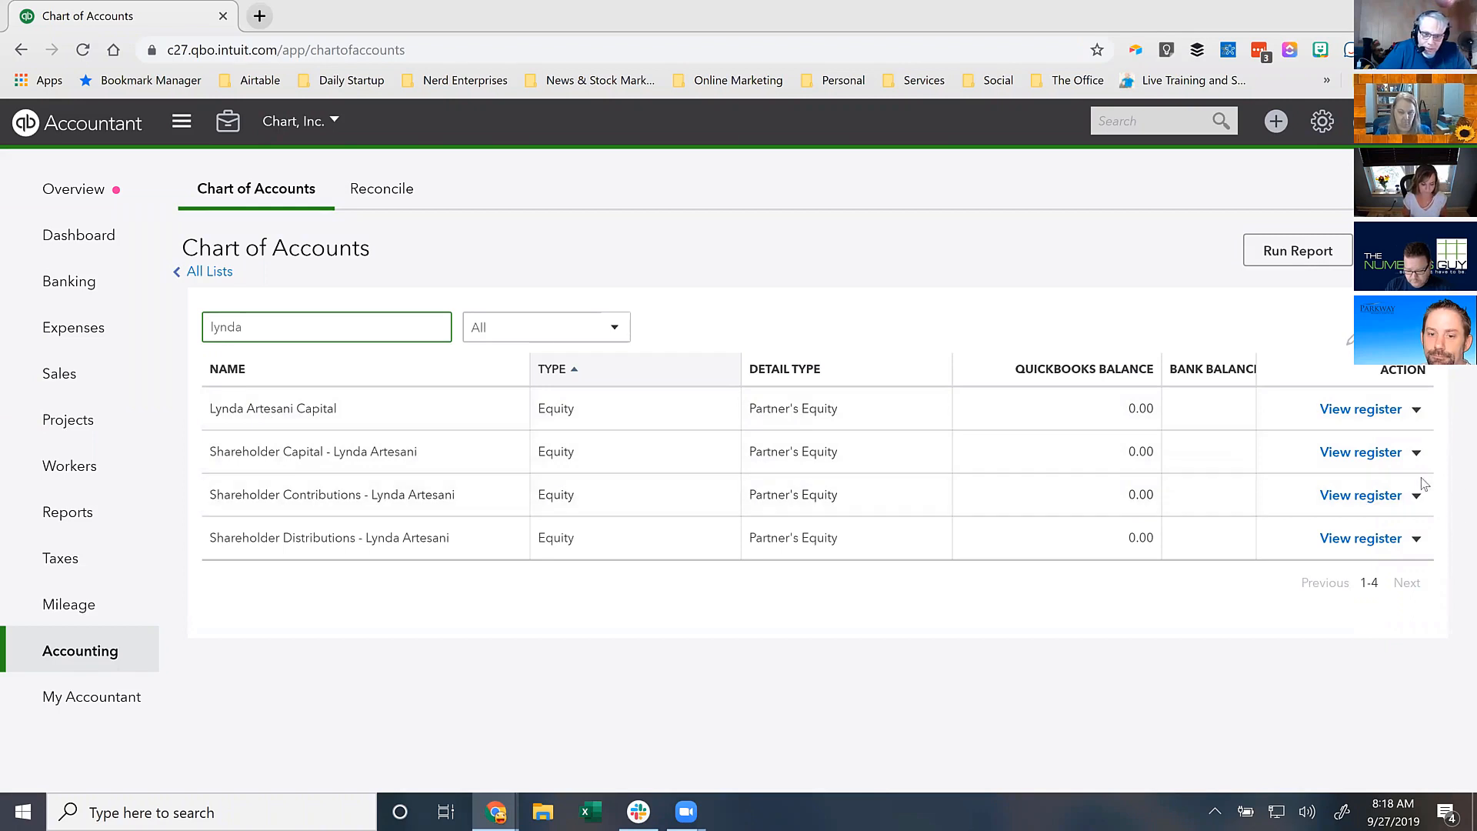
pyautogui.click(1416, 453)
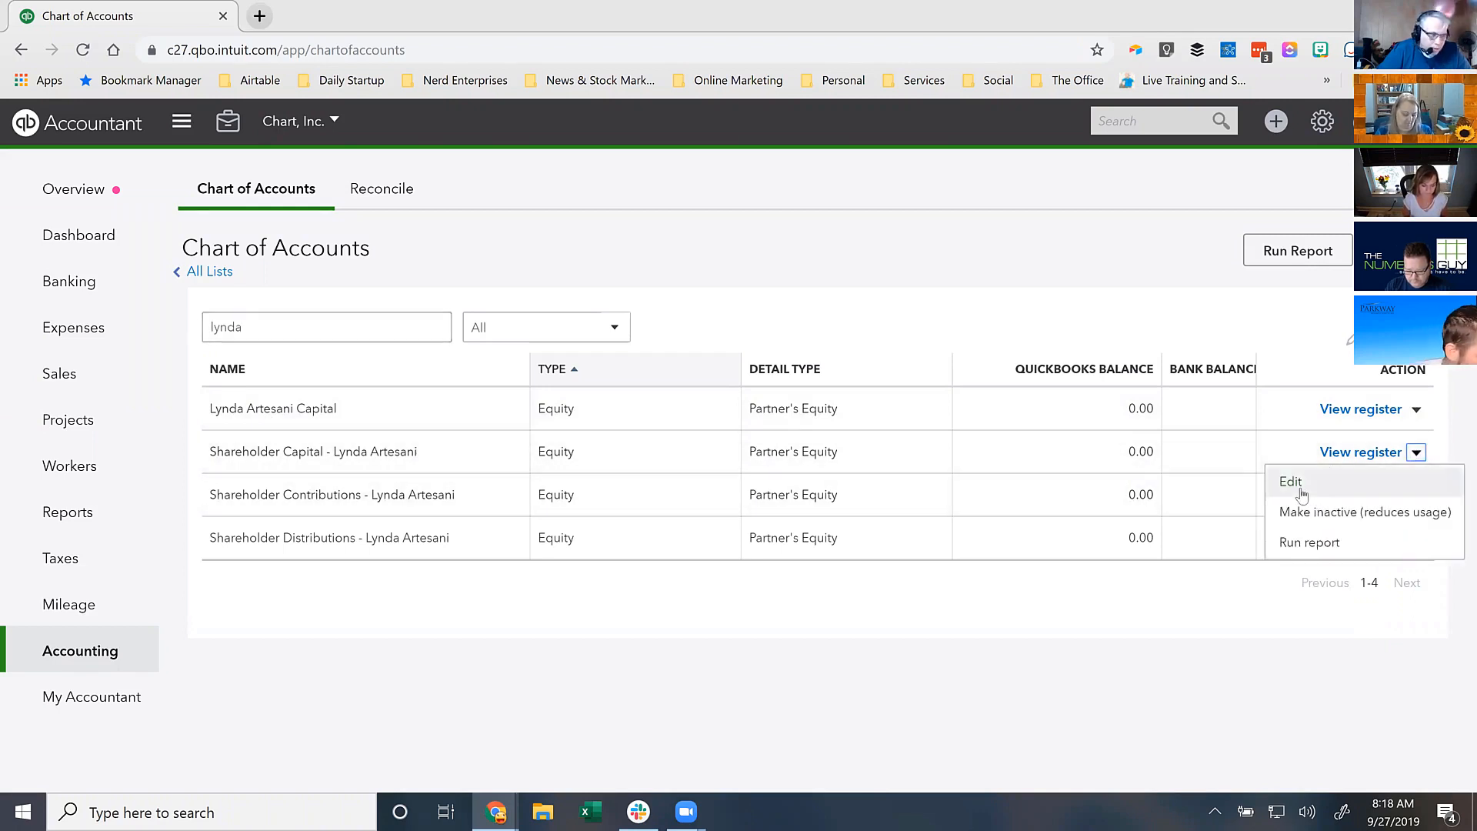
pyautogui.click(1300, 489)
pyautogui.click(731, 358)
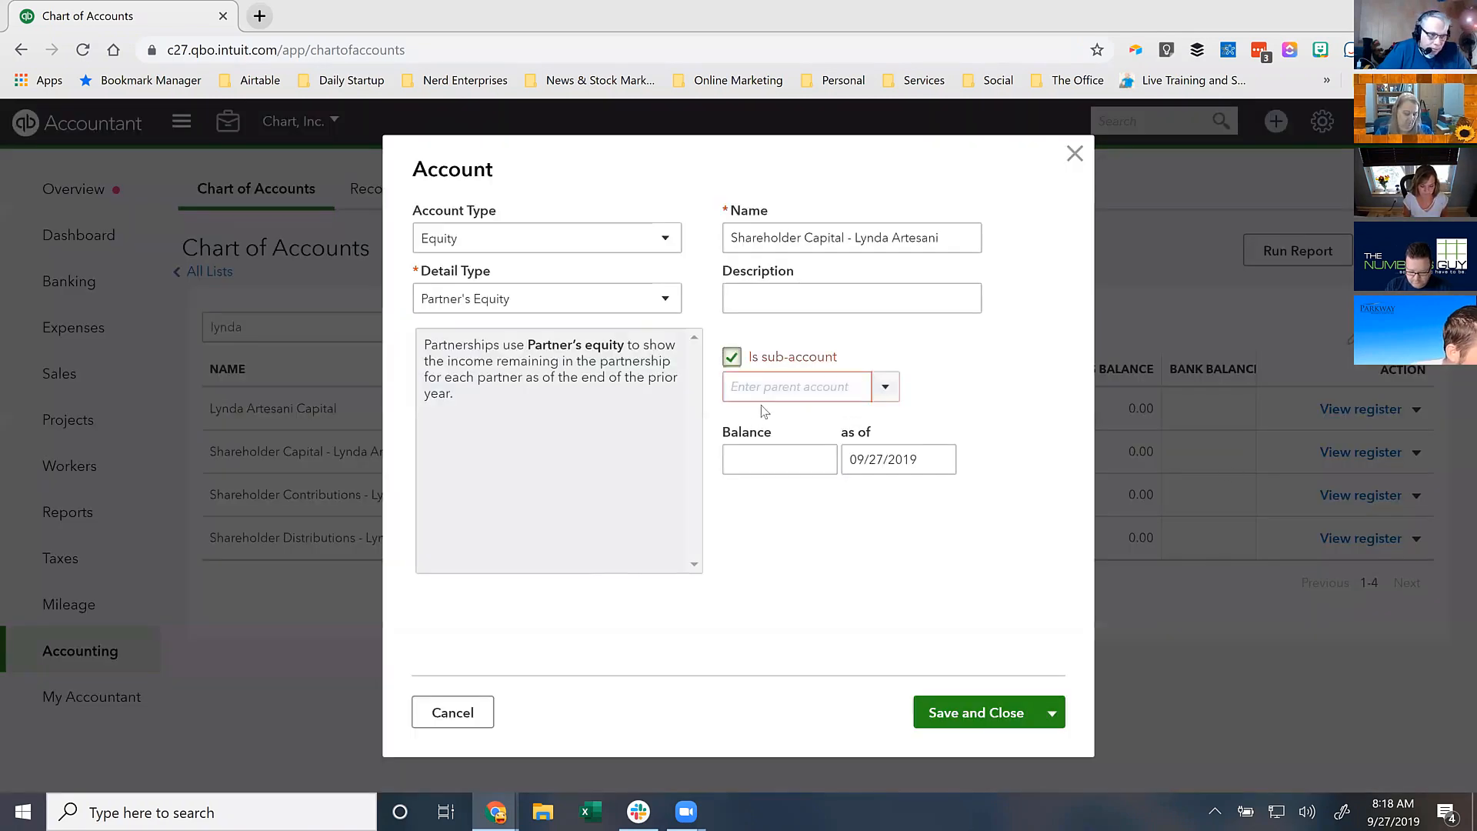
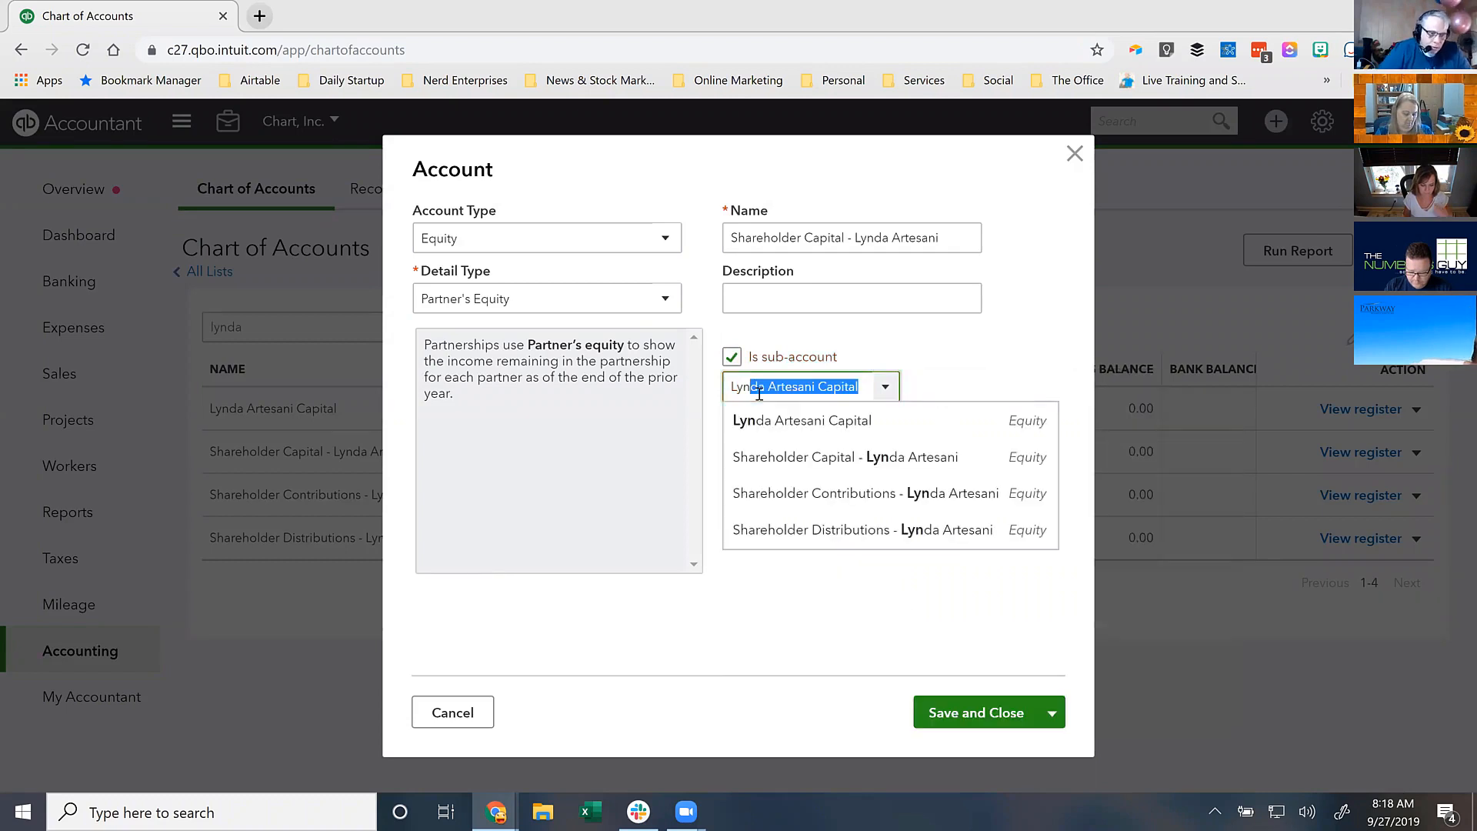
pyautogui.click(762, 420)
pyautogui.click(848, 385)
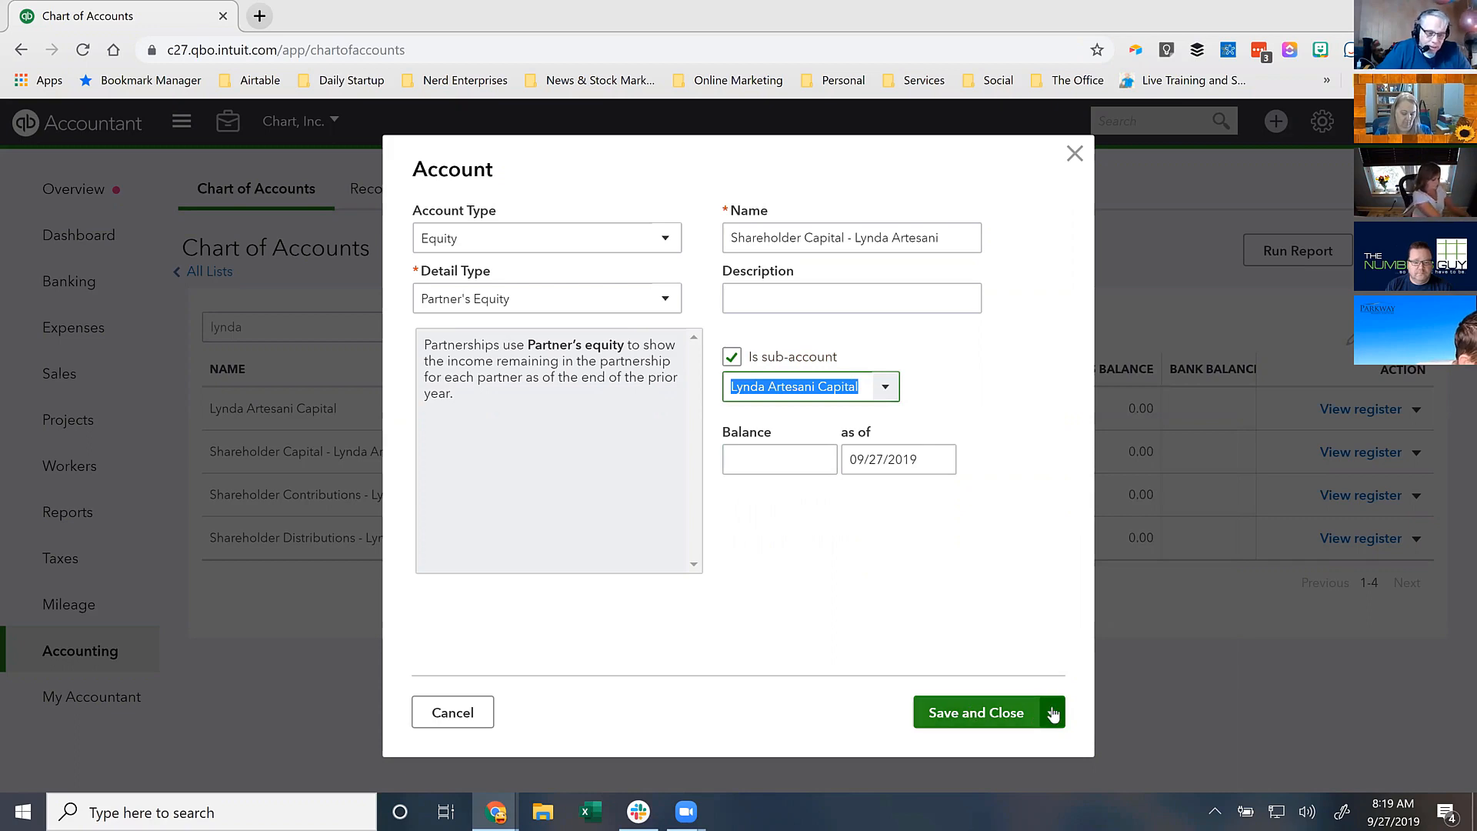
pyautogui.click(973, 707)
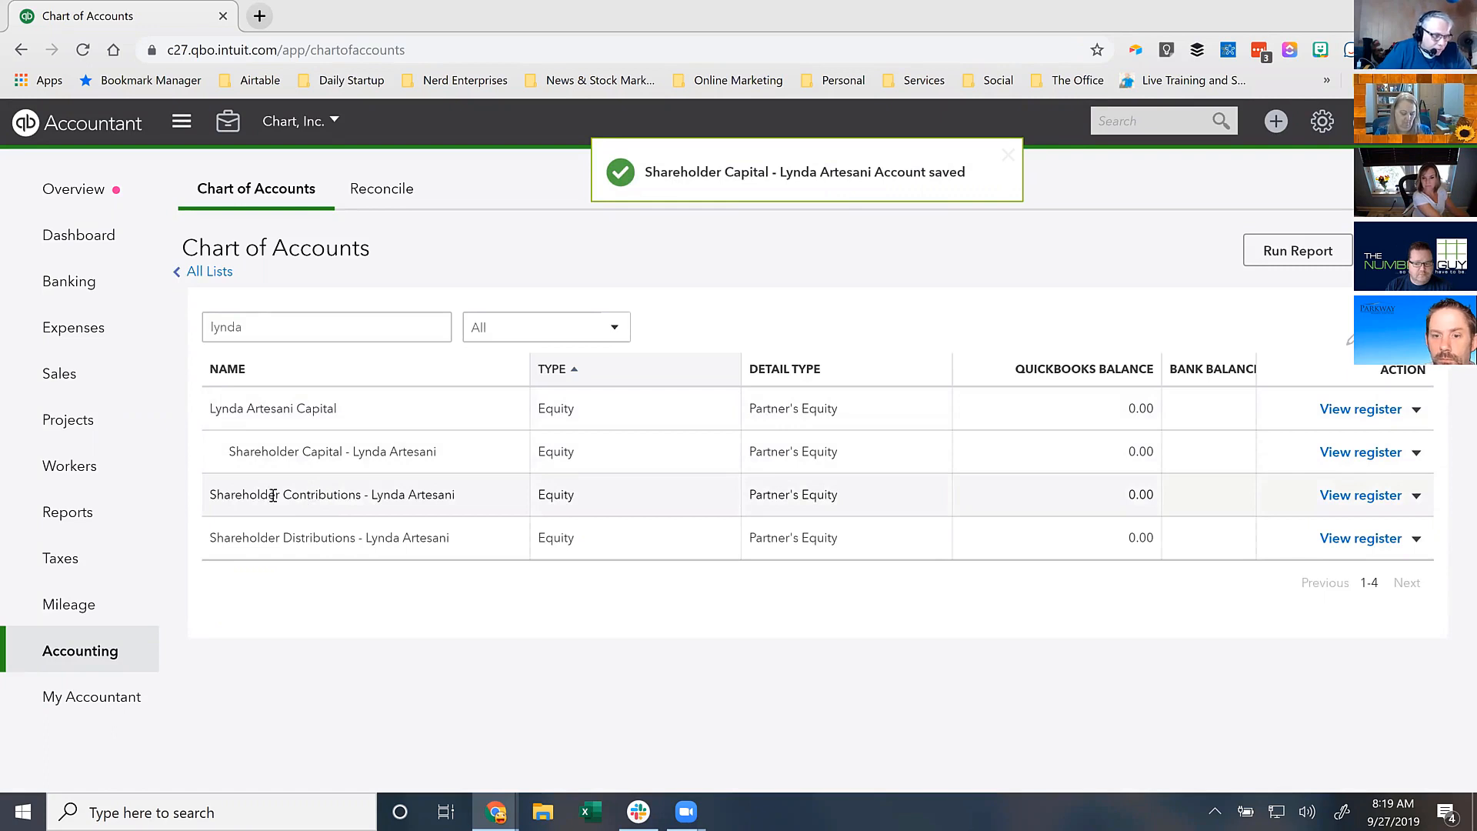
# - Make Shareholder Contributions a sub-account of the shareholder's Capital account
pyautogui.click(1418, 498)
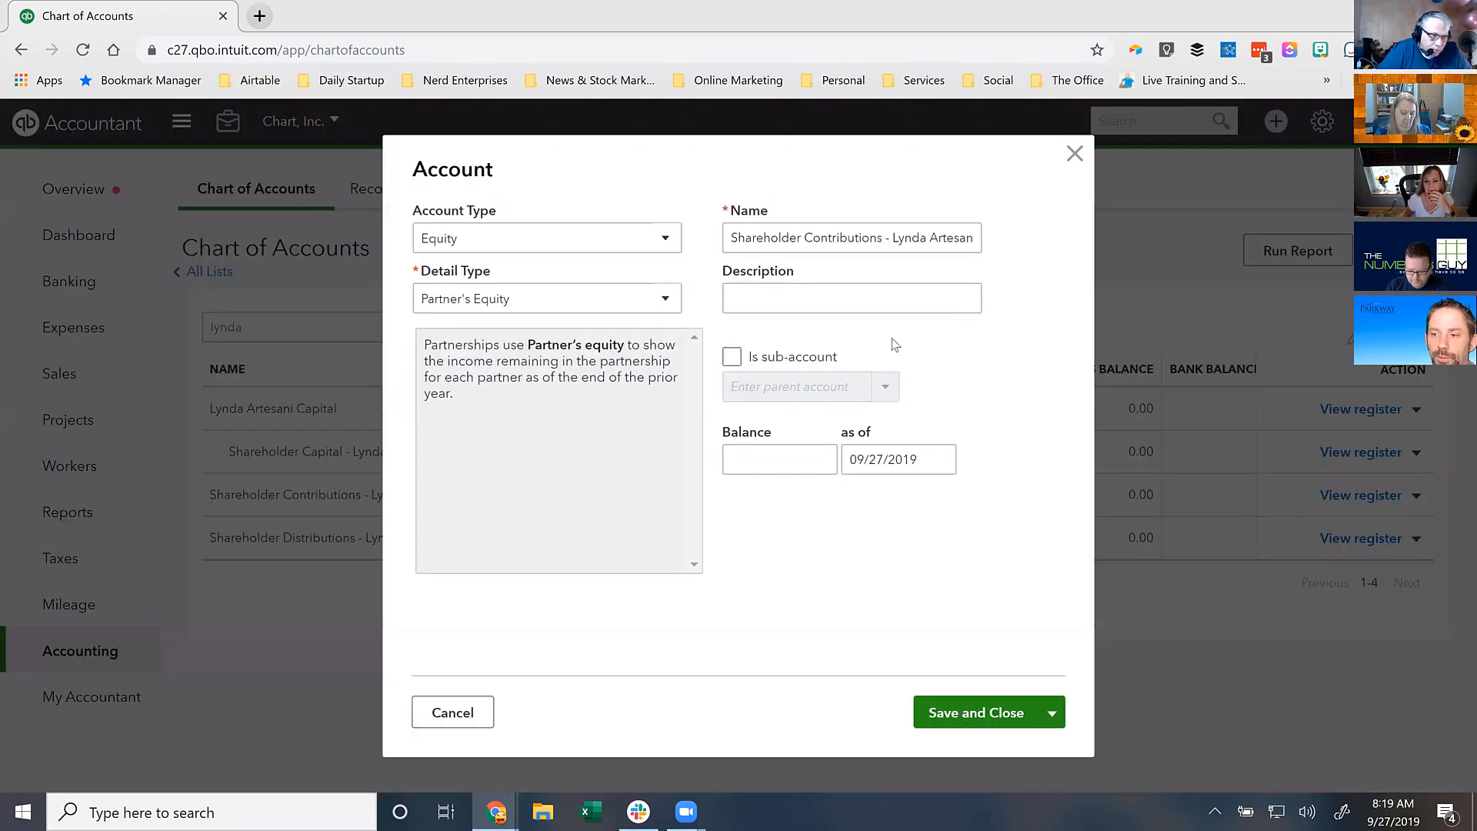
pyautogui.click(731, 358)
pyautogui.click(788, 386)
pyautogui.click(801, 431)
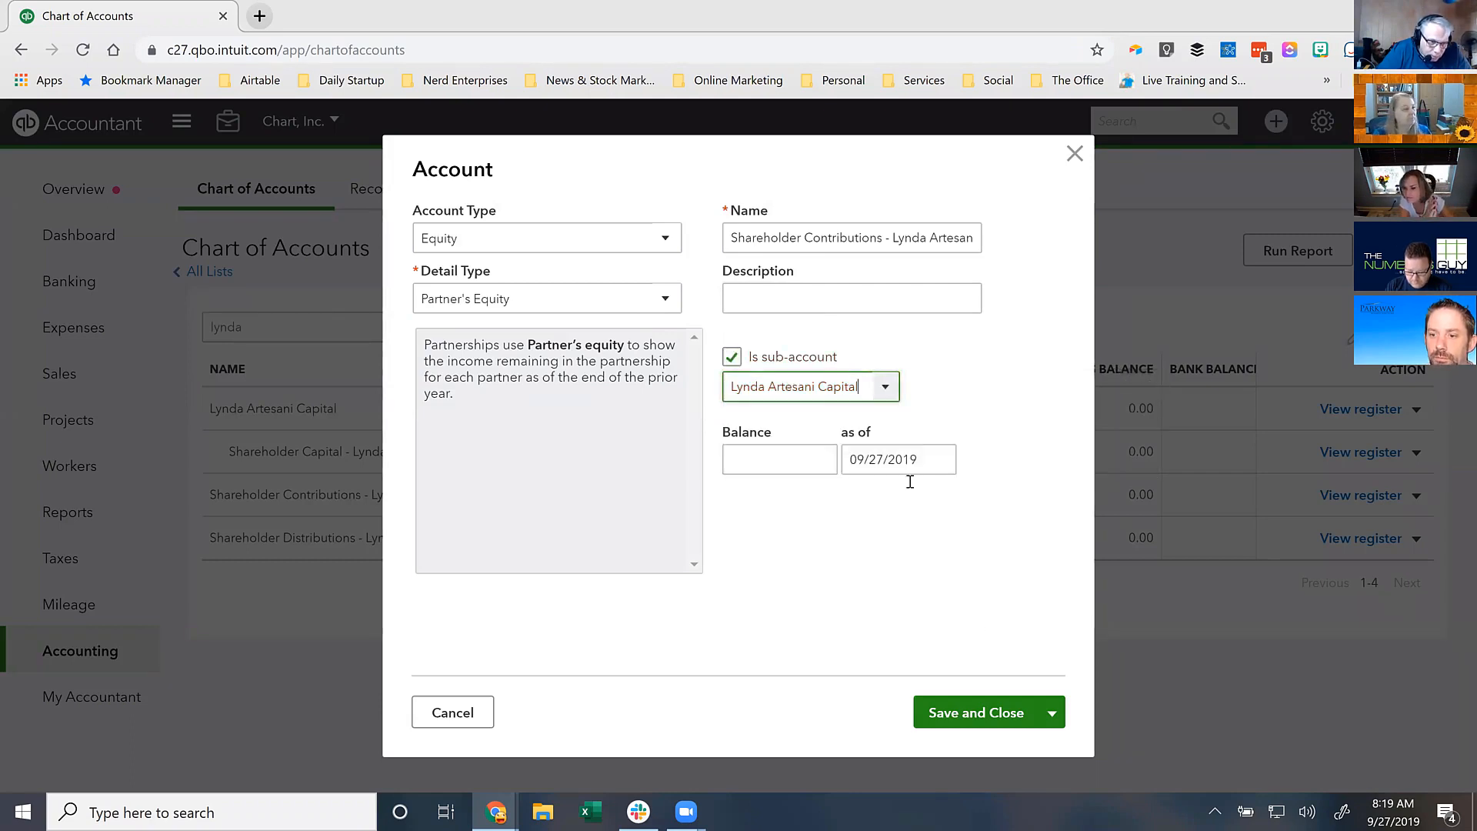
pyautogui.click(971, 711)
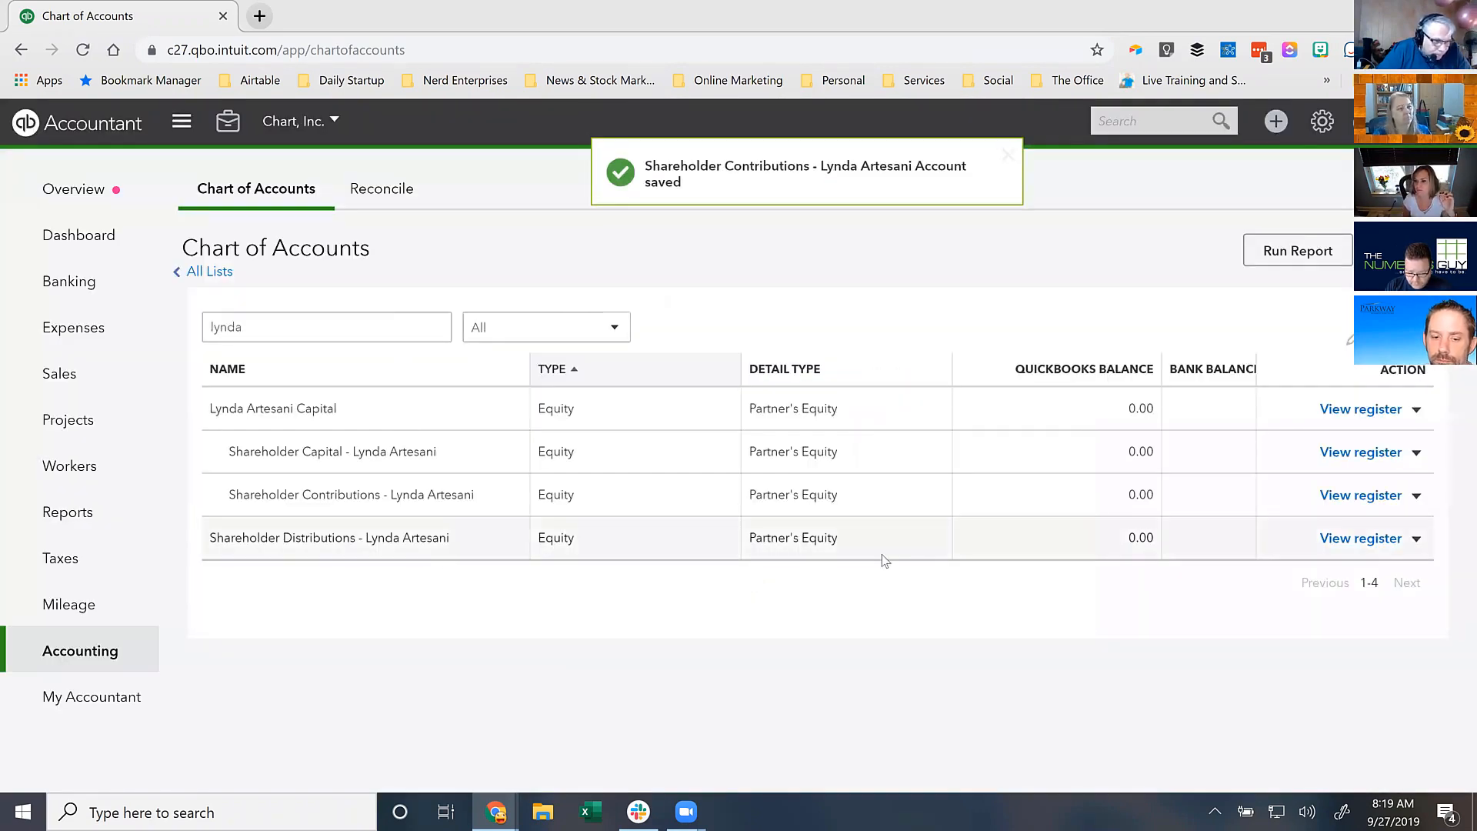
# - Make Shareholder Distributions a sub-account of the shareholder's Capital account
pyautogui.click(1416, 539)
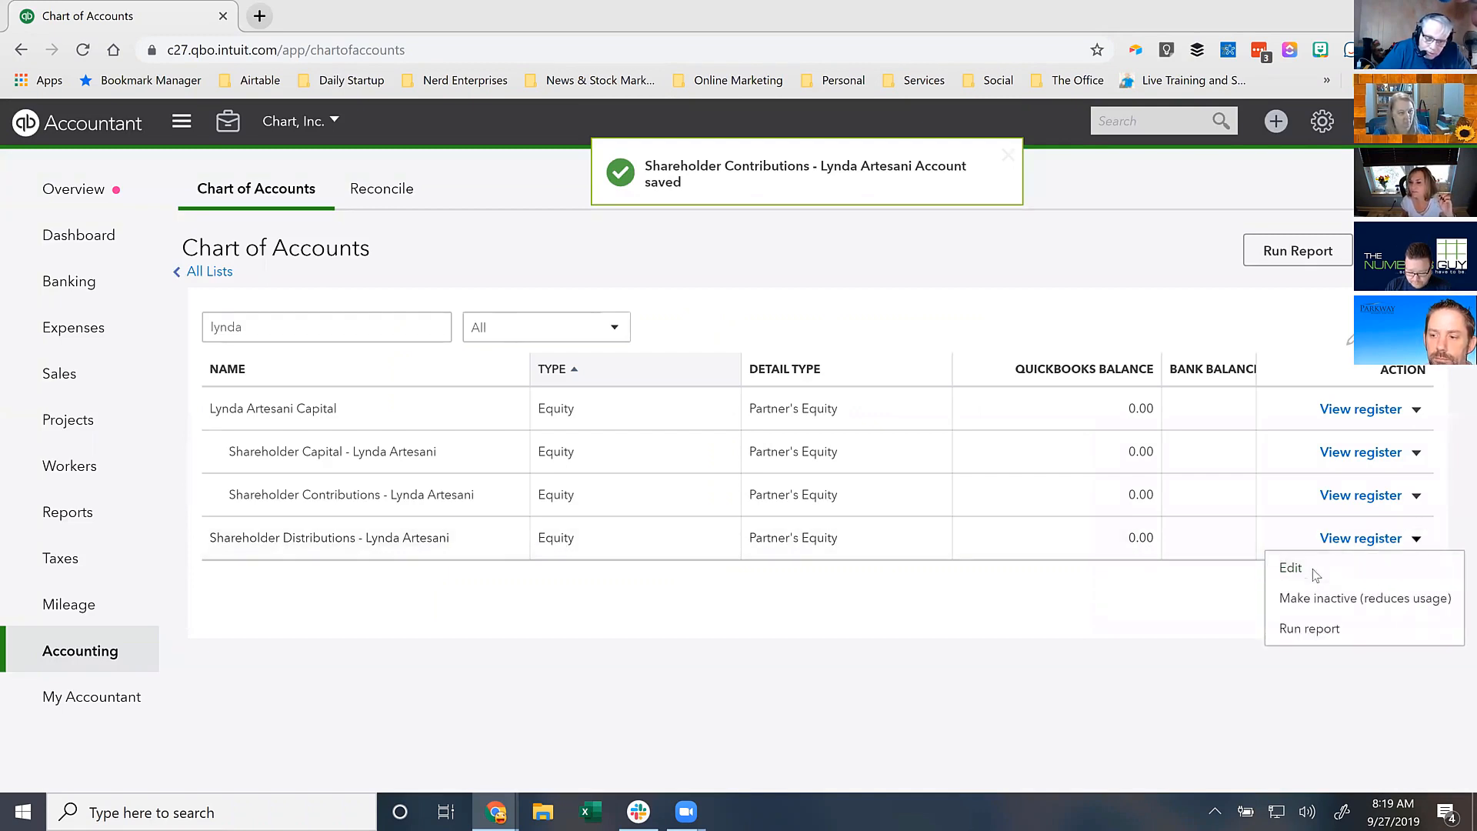
pyautogui.click(1314, 571)
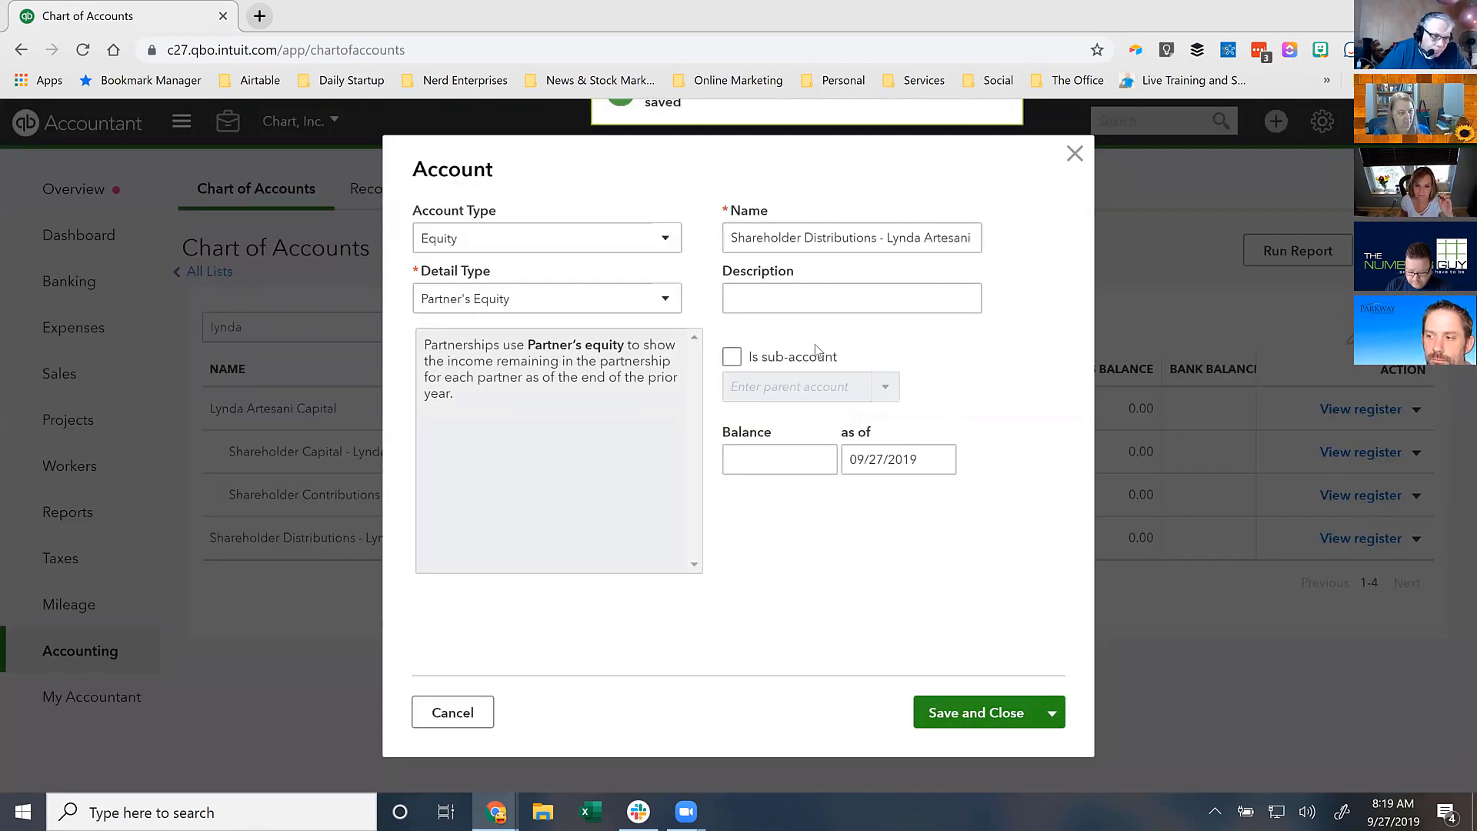
pyautogui.click(731, 356)
pyautogui.click(885, 386)
pyautogui.click(808, 419)
pyautogui.click(968, 716)
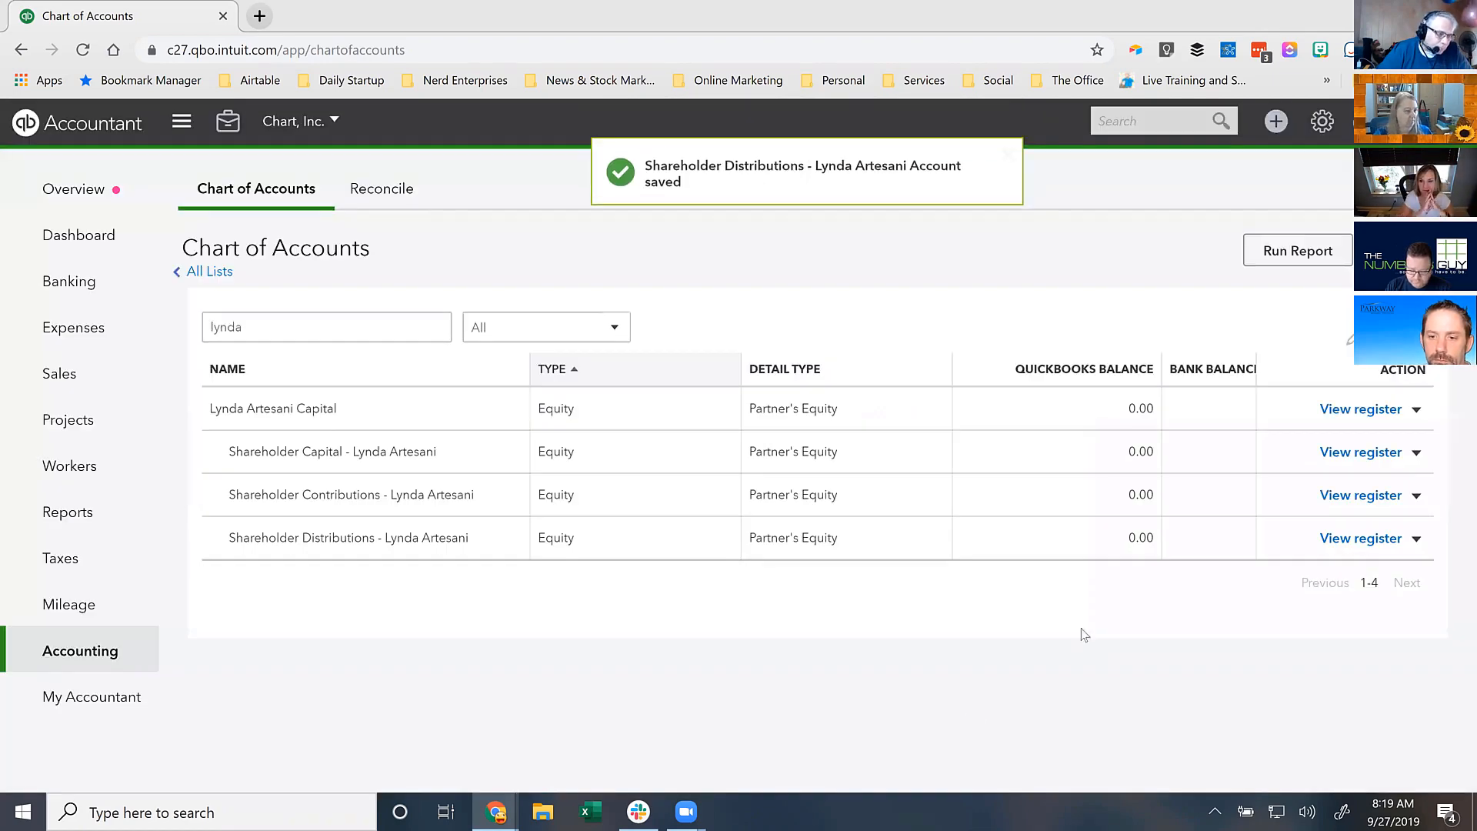
# - Filter the list by 'Capital' to check the nesting, then clear the filter to show every account
pyautogui.doubleClick(343, 317)
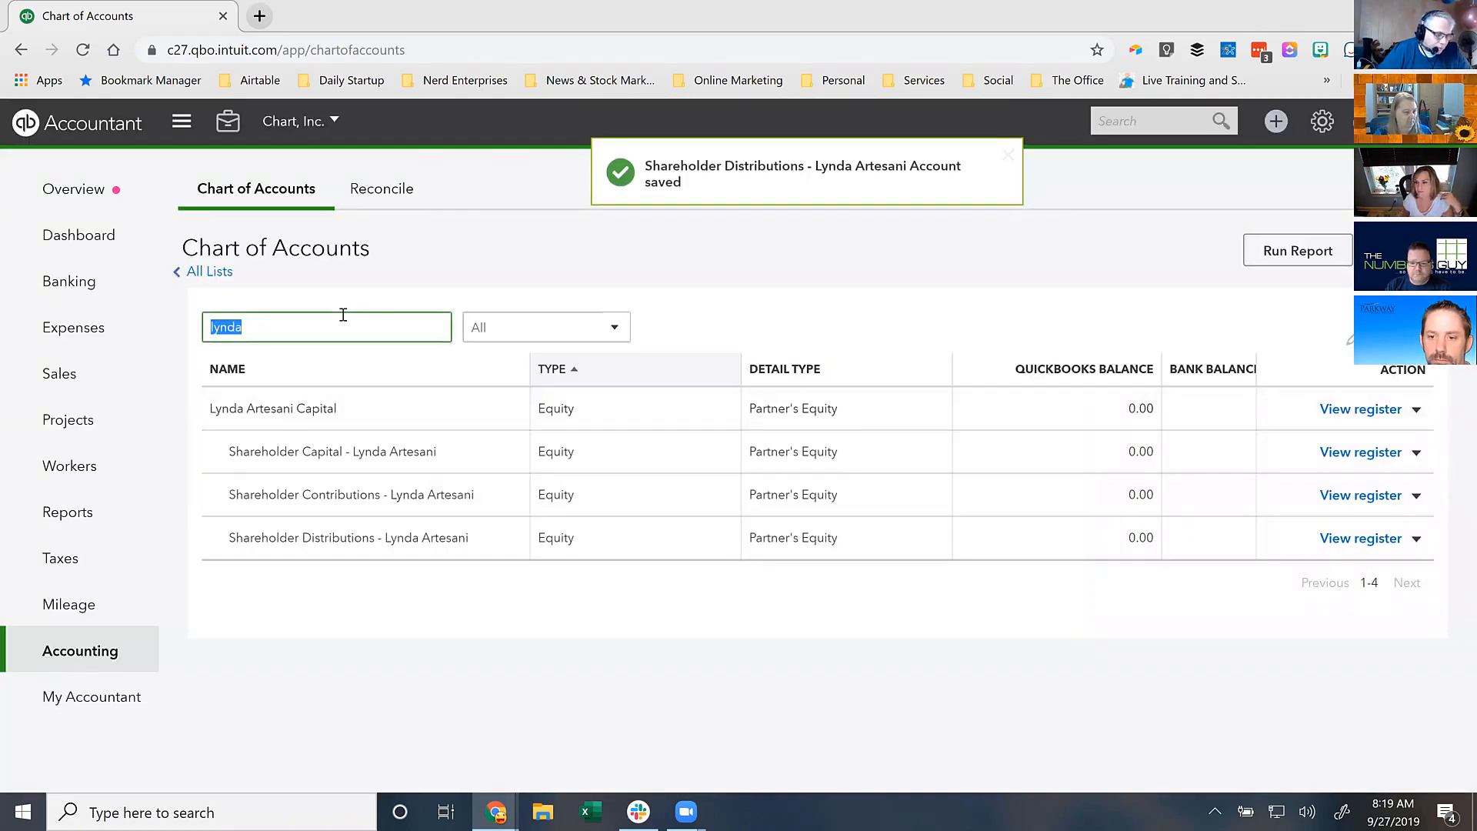
pyautogui.write('Capital')
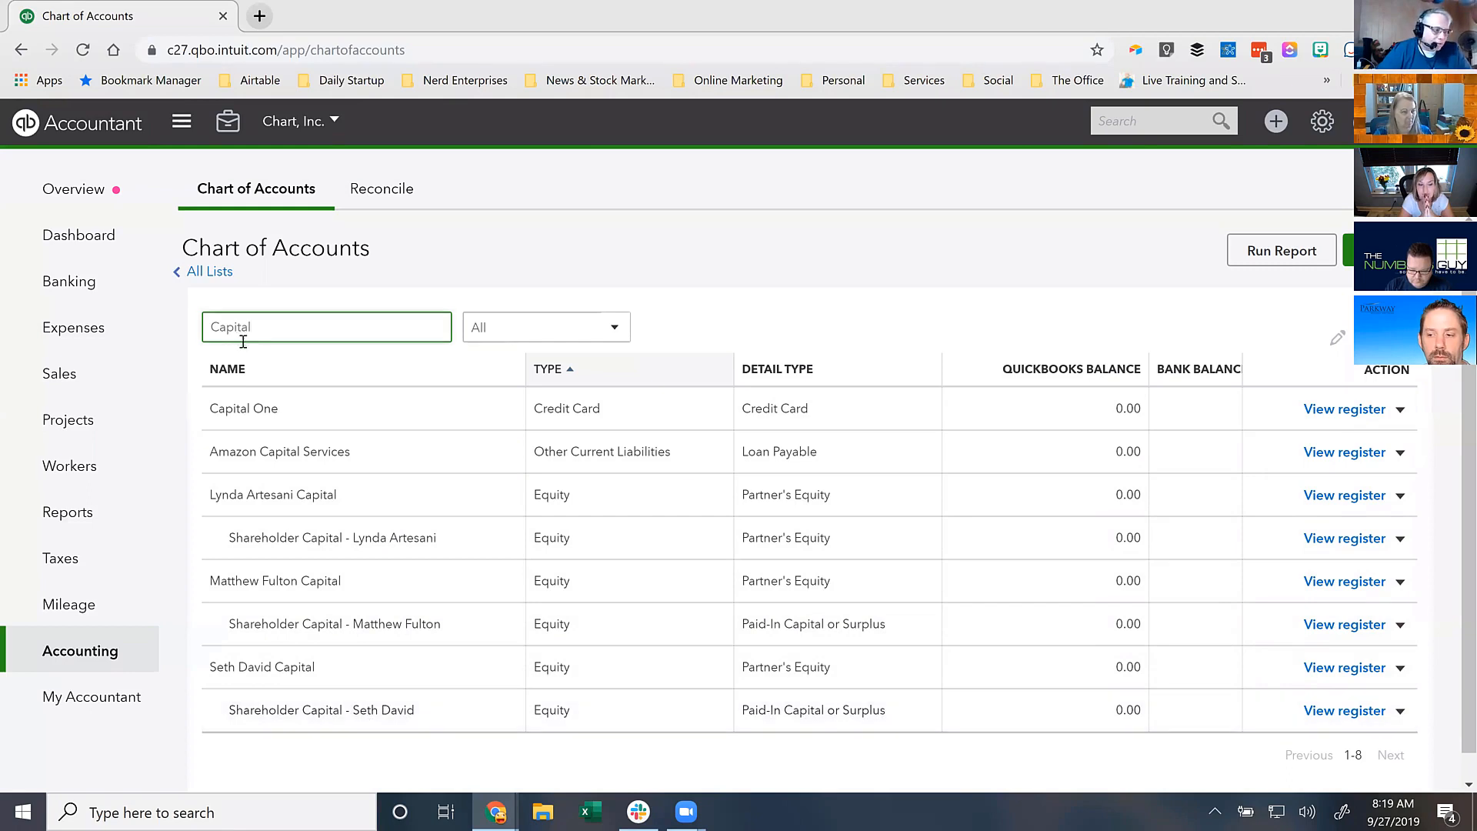
pyautogui.doubleClick(355, 311)
pyautogui.press('BackSpace')
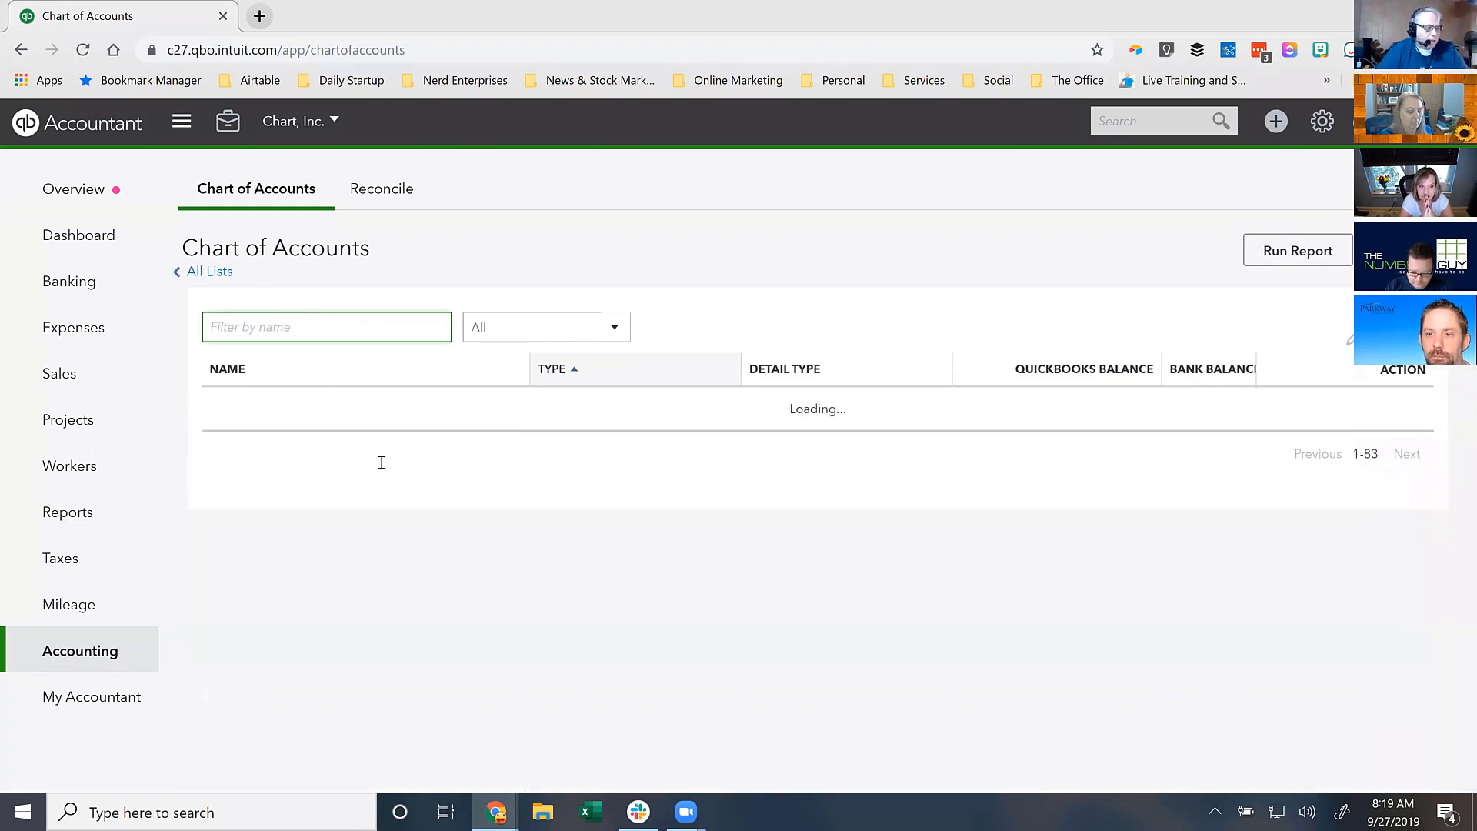
pyautogui.scroll(-3, 500, 512)
# - Scroll through the restructured equity accounts, then go to the Reports page
pyautogui.scroll(-10, 500, 512)
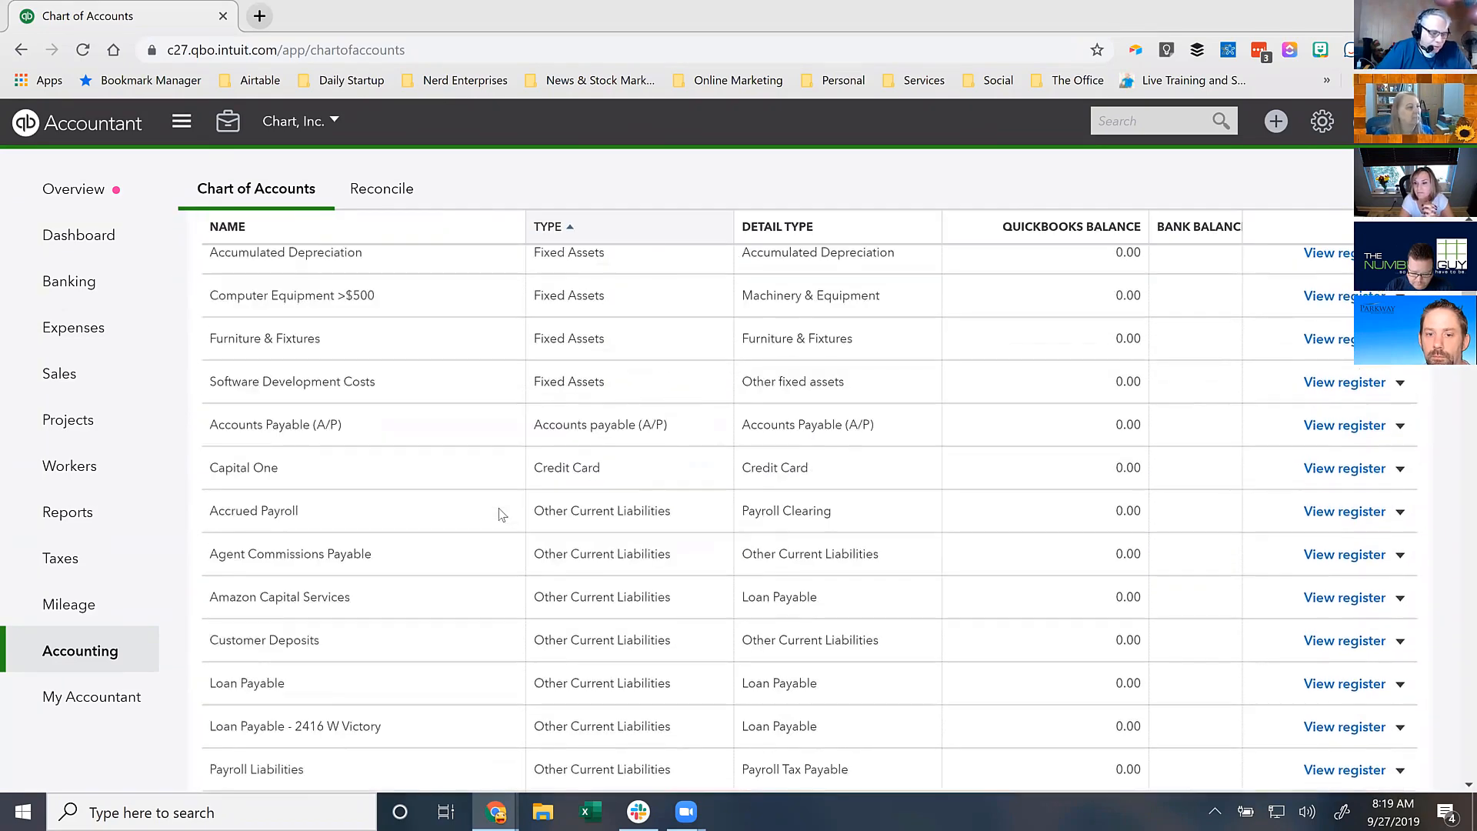
pyautogui.scroll(-1, 495, 525)
pyautogui.scroll(-3, 495, 526)
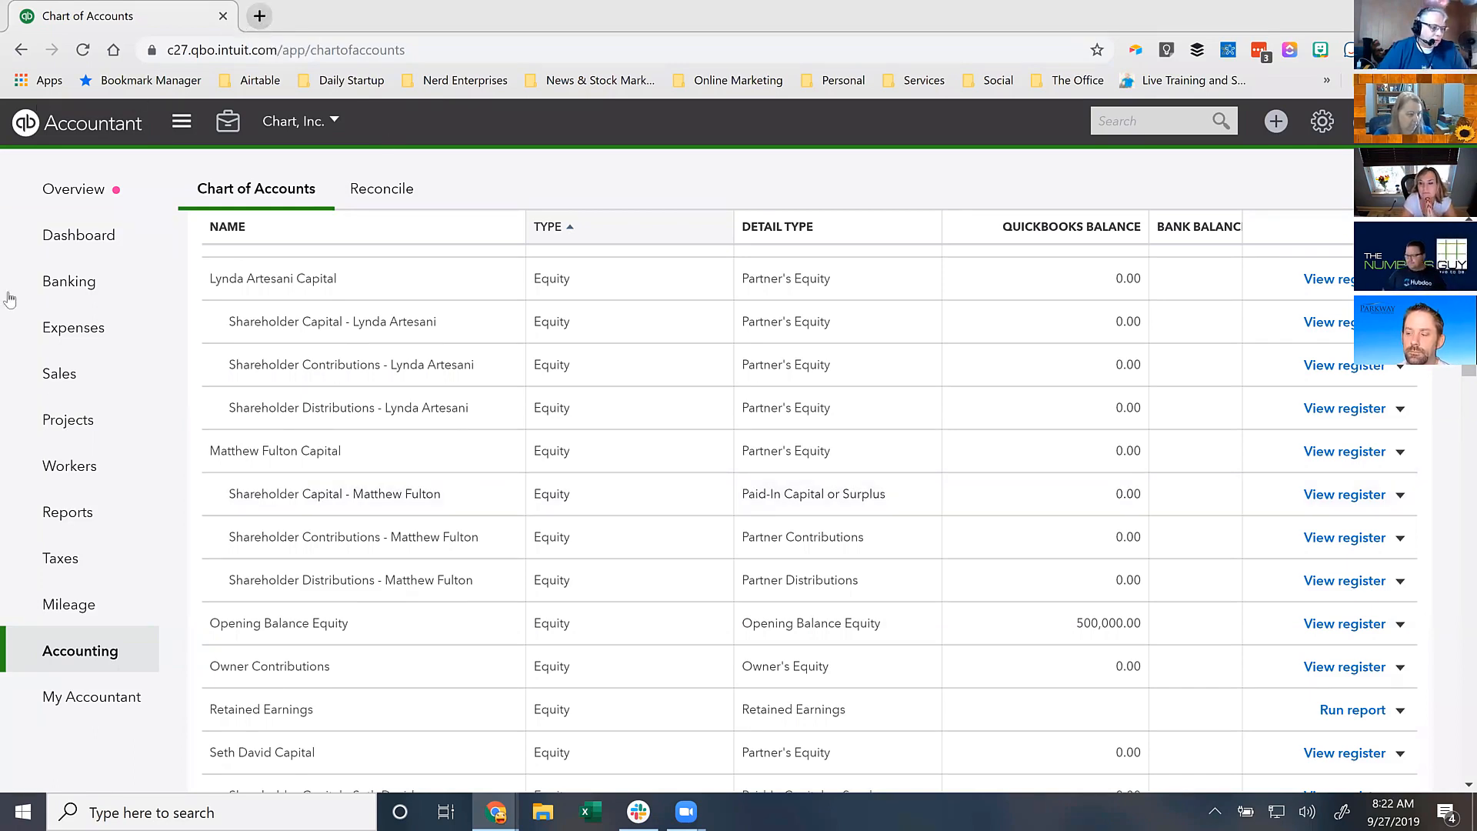
pyautogui.click(52, 519)
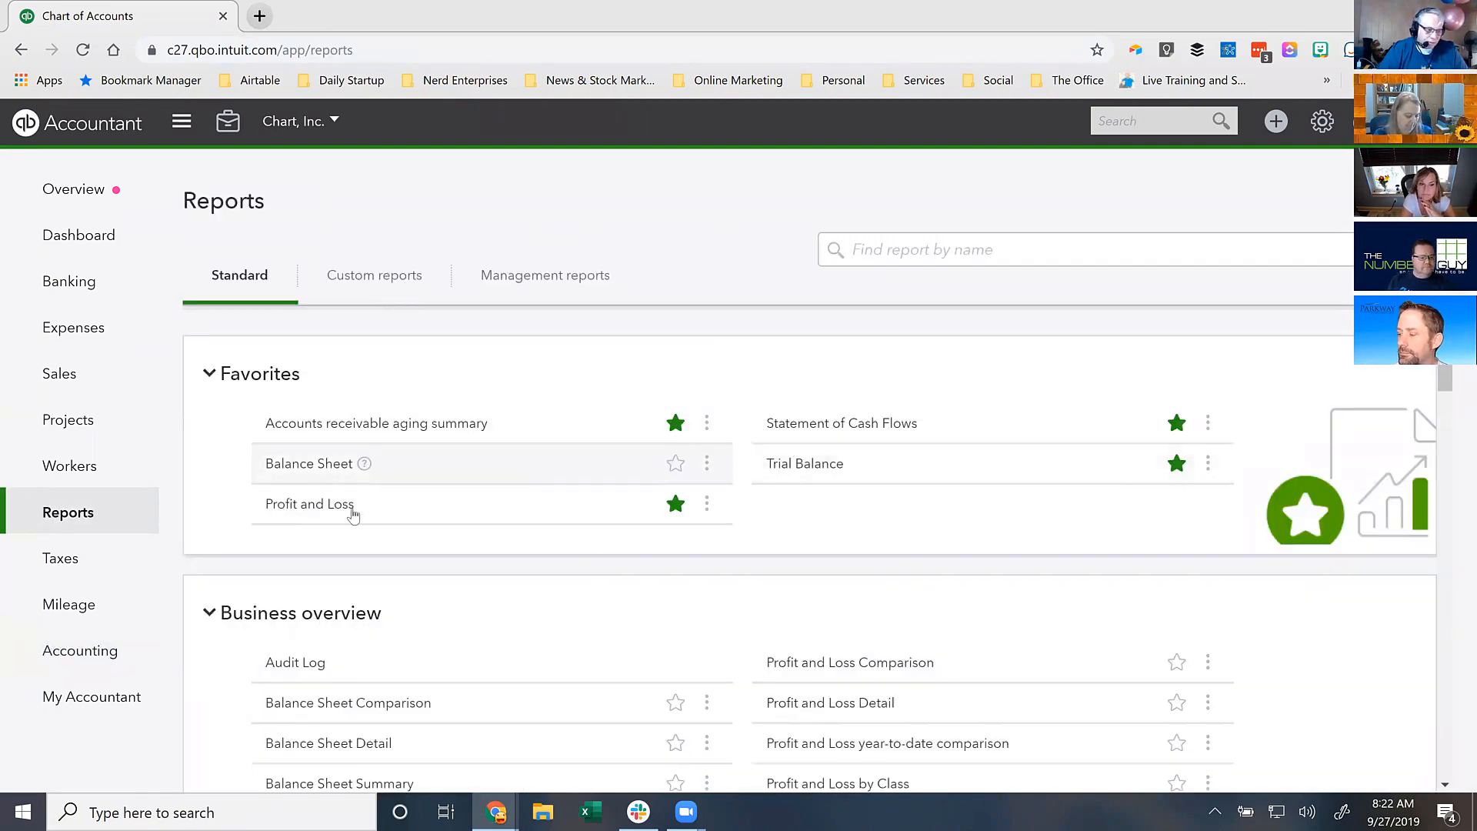
# - Open the Profit and Loss report for January 1 – September 27, 2019 and review it
pyautogui.click(336, 507)
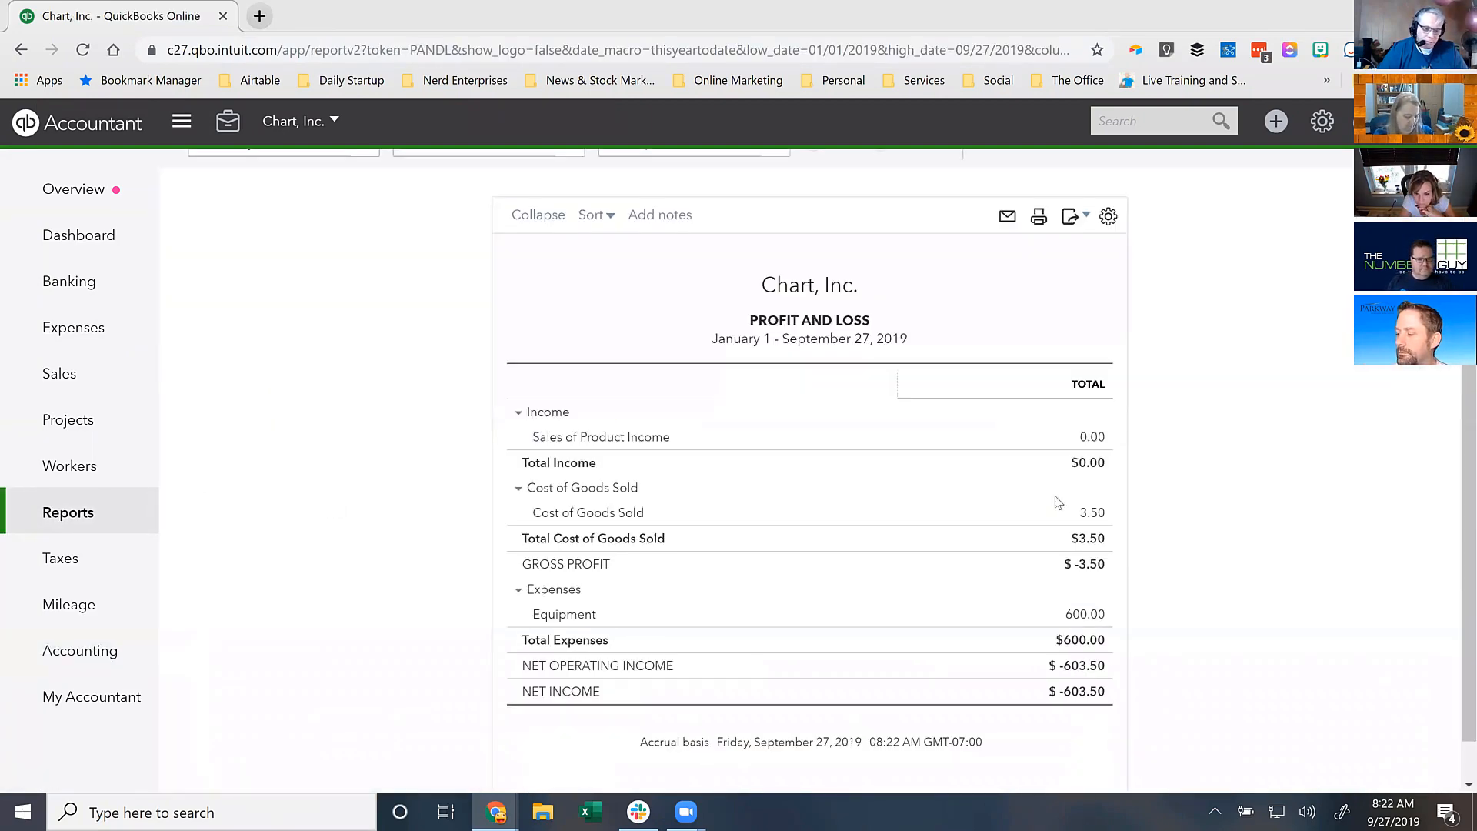
pyautogui.scroll(-1, 1052, 488)
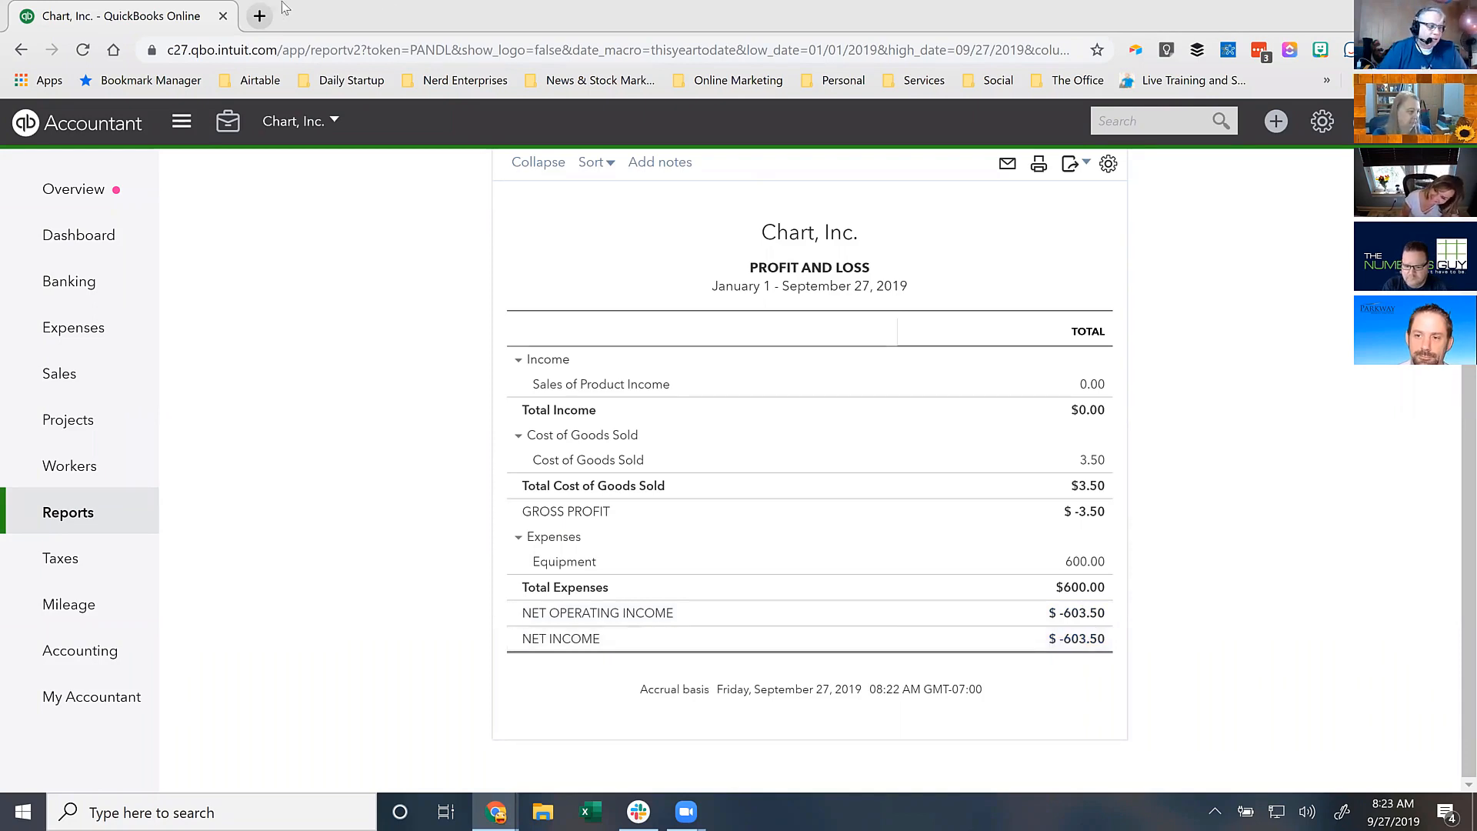
pyautogui.moveTo(88, 675)
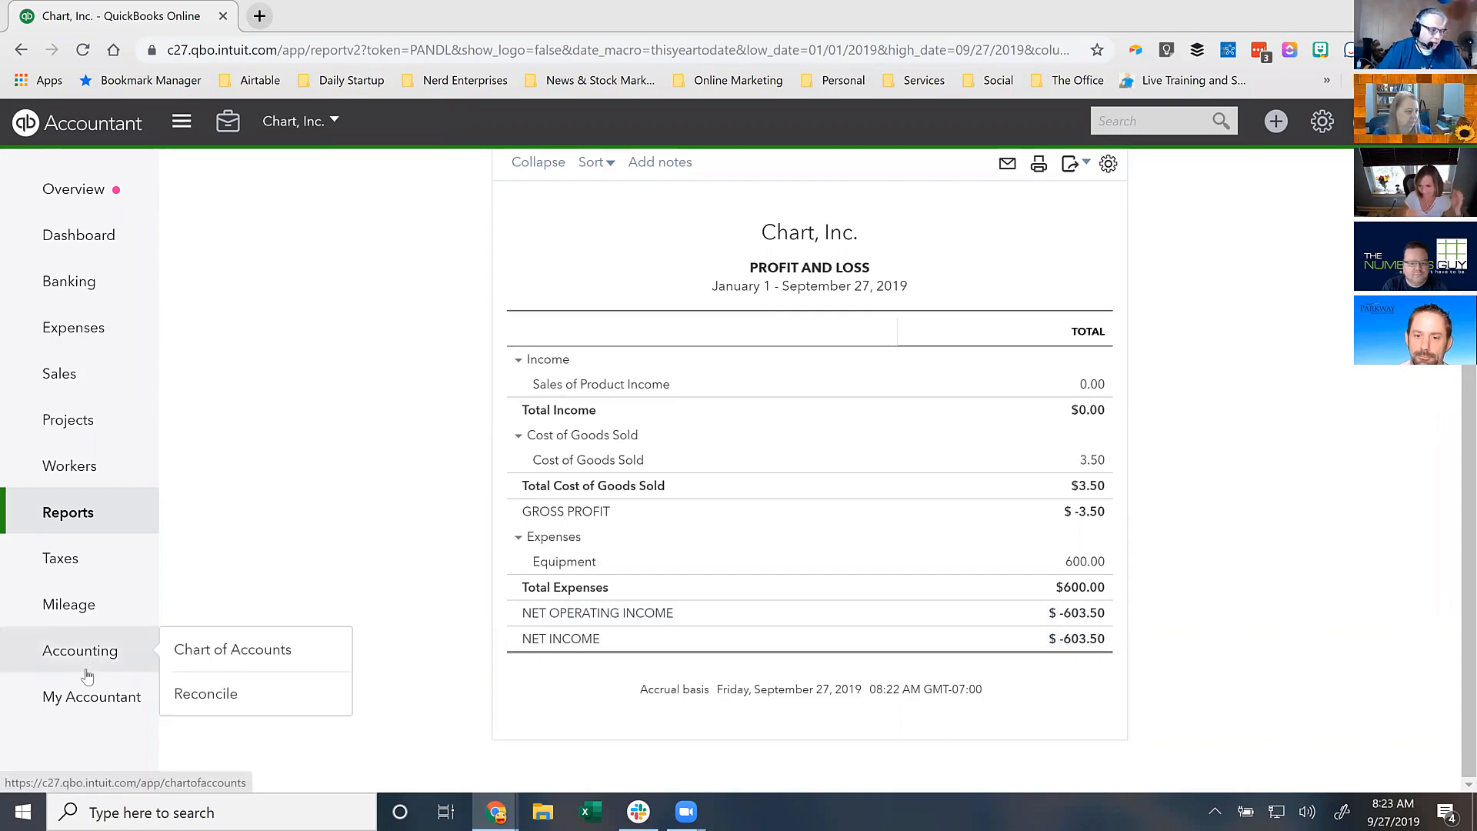
# - Duplicate the browser tab and open the Balance Sheet as of September 27, 2019 there
pyautogui.rightClick(157, 17)
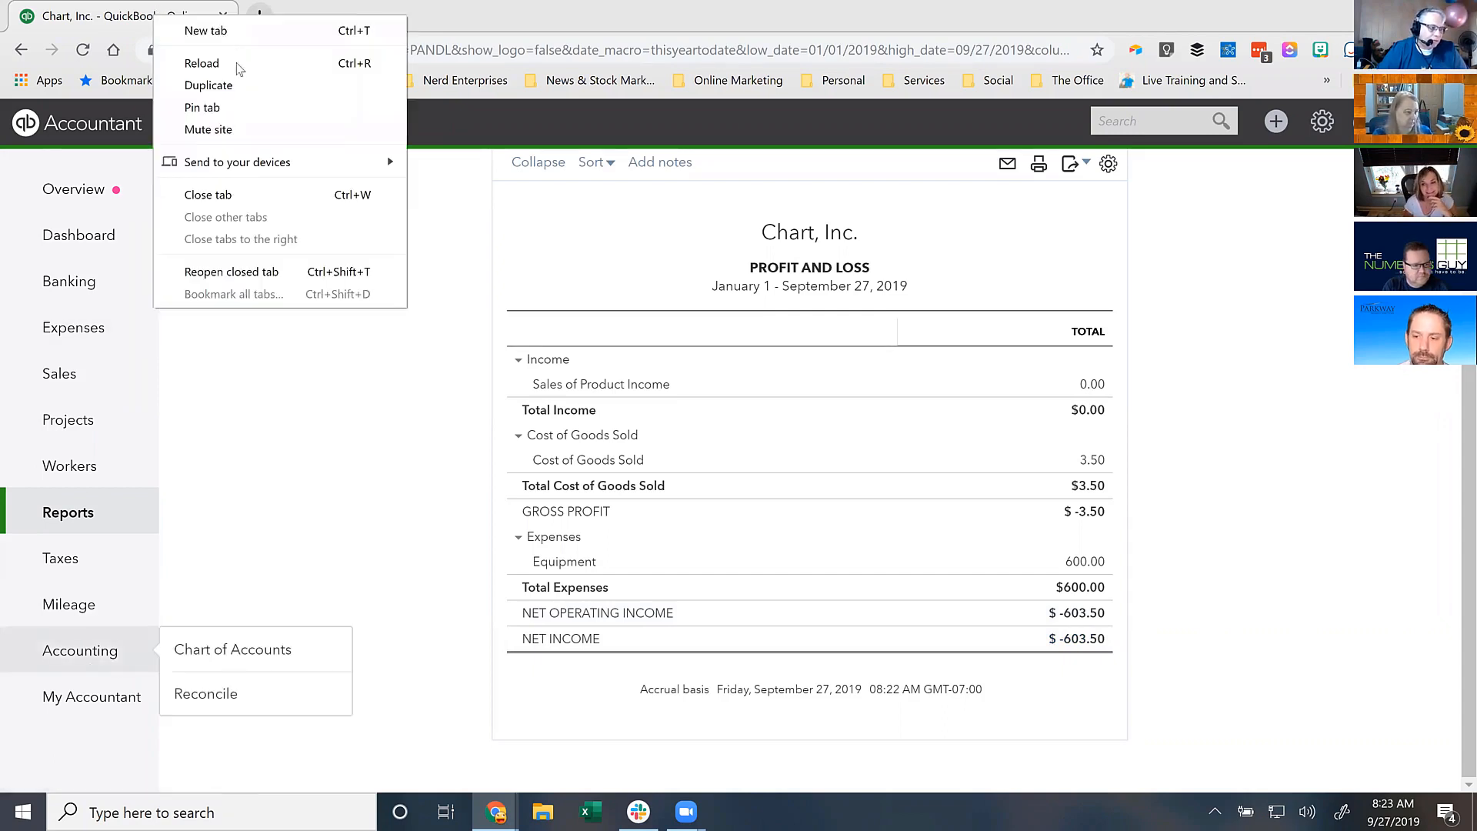
pyautogui.click(207, 86)
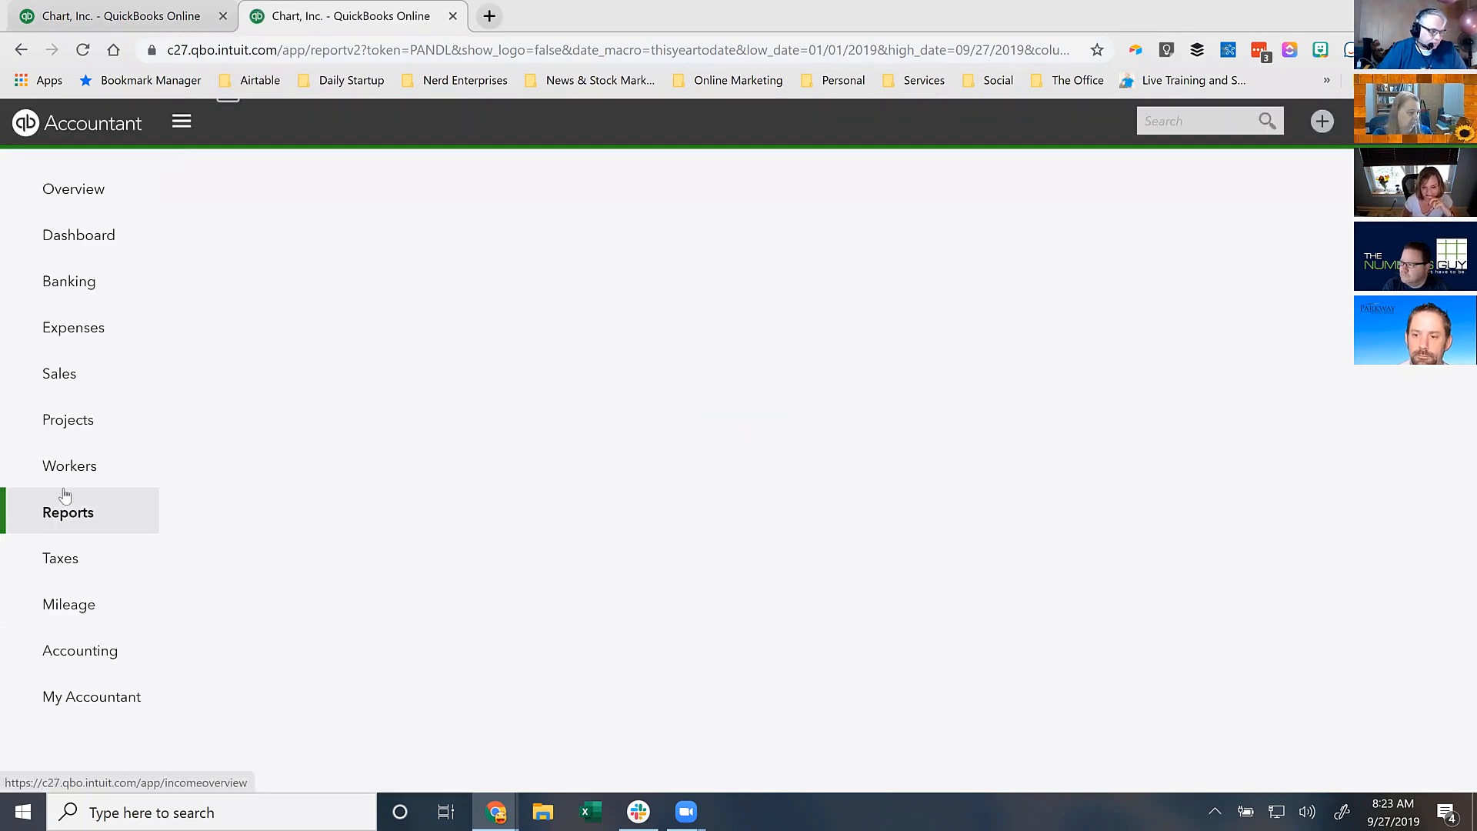
pyautogui.click(68, 514)
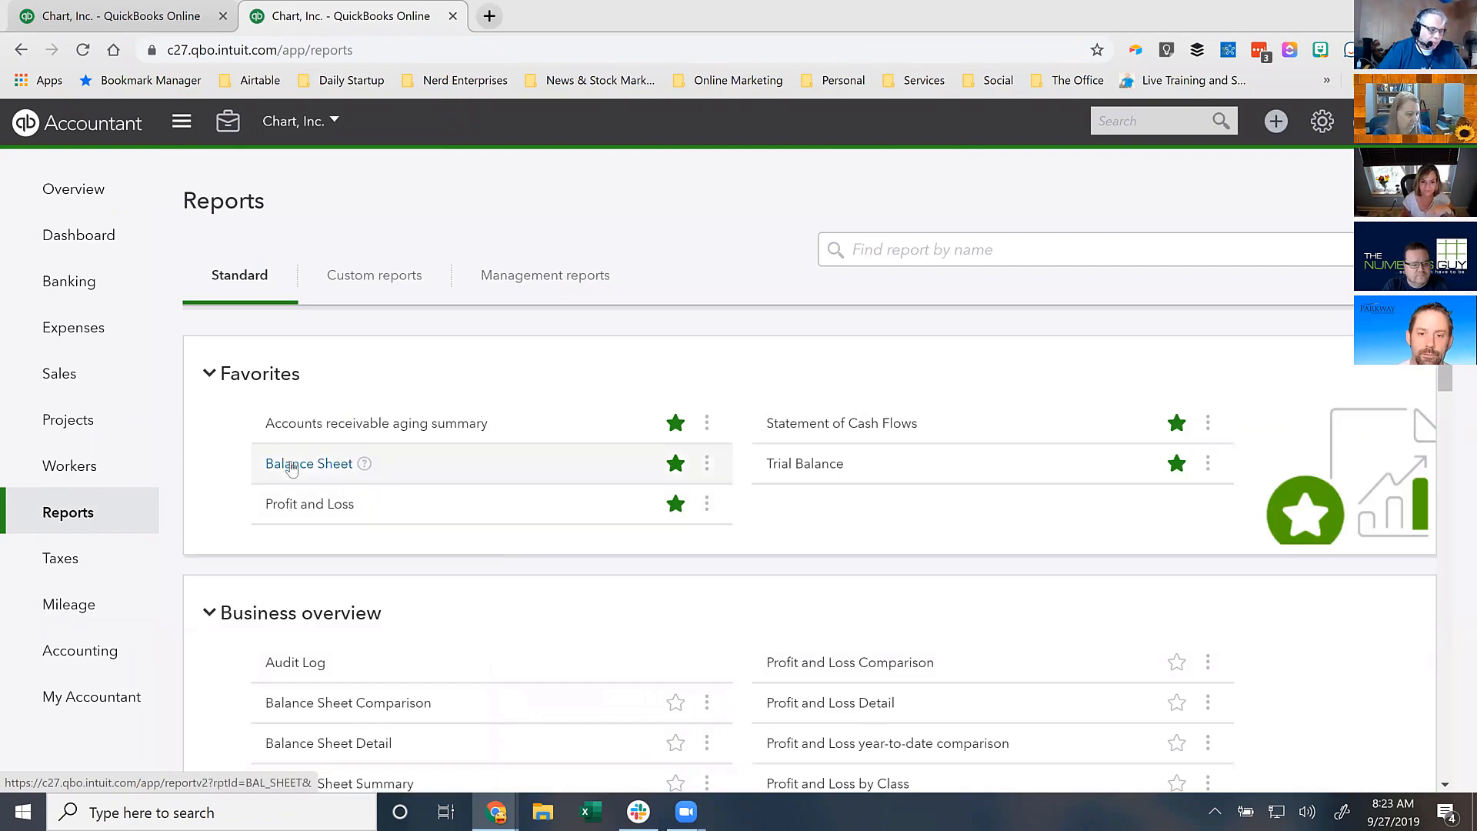
pyautogui.click(291, 465)
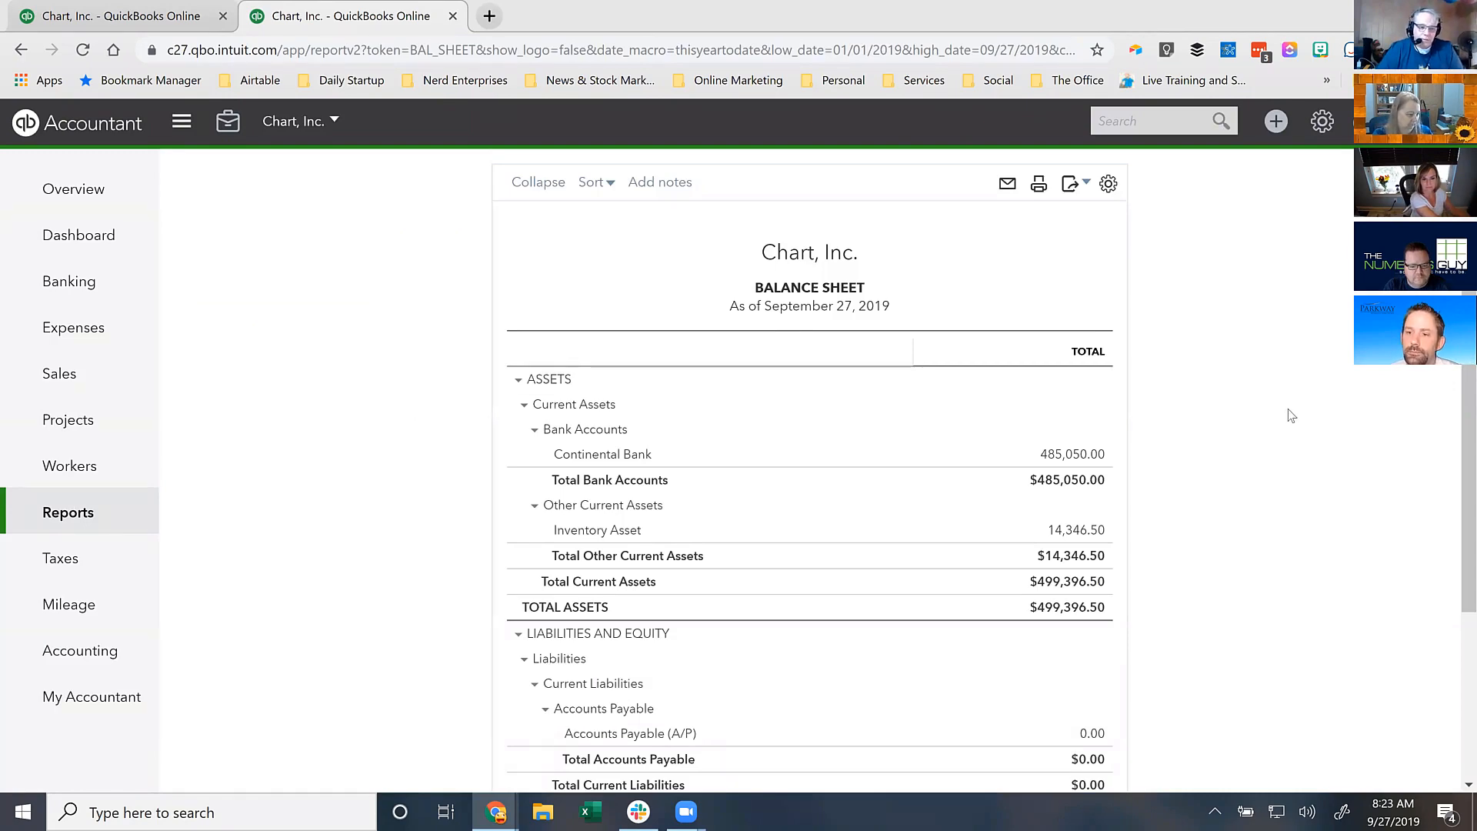
pyautogui.scroll(-4, 1293, 417)
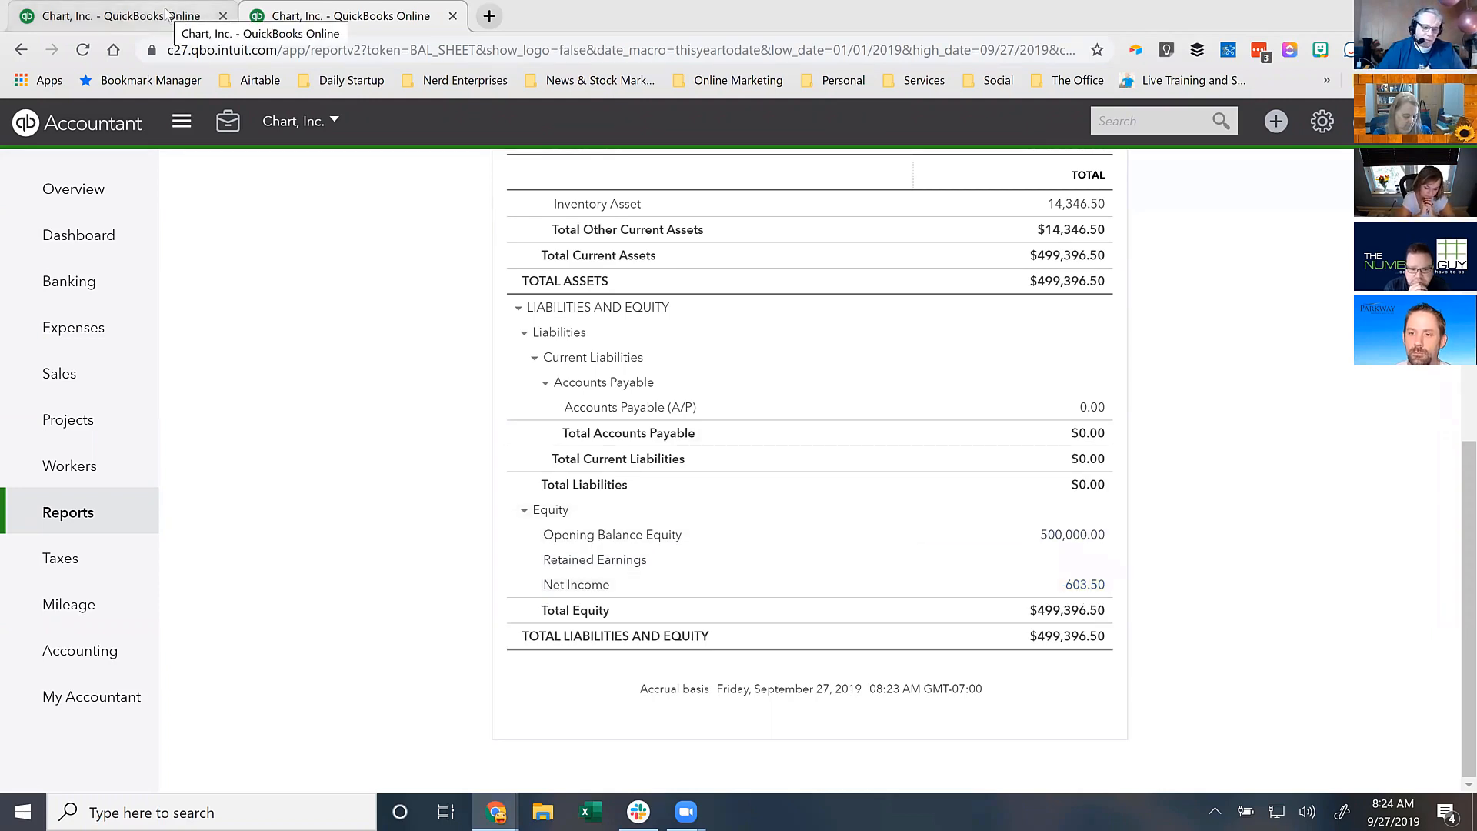
pyautogui.click(499, 15)
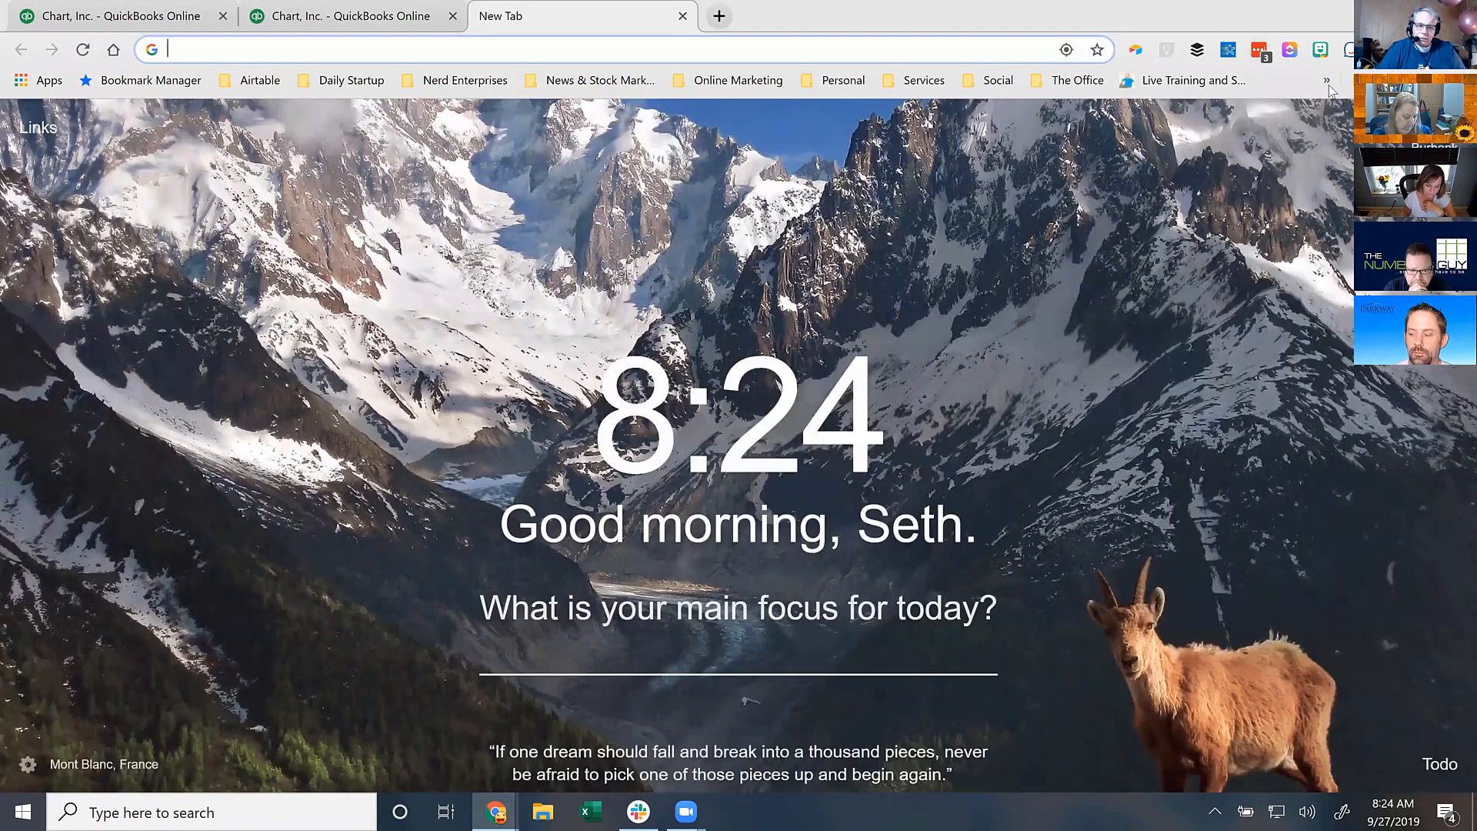
# - Clear the old scratch figures from column B of the Google Sheets scrap sheet
pyautogui.click(1207, 153)
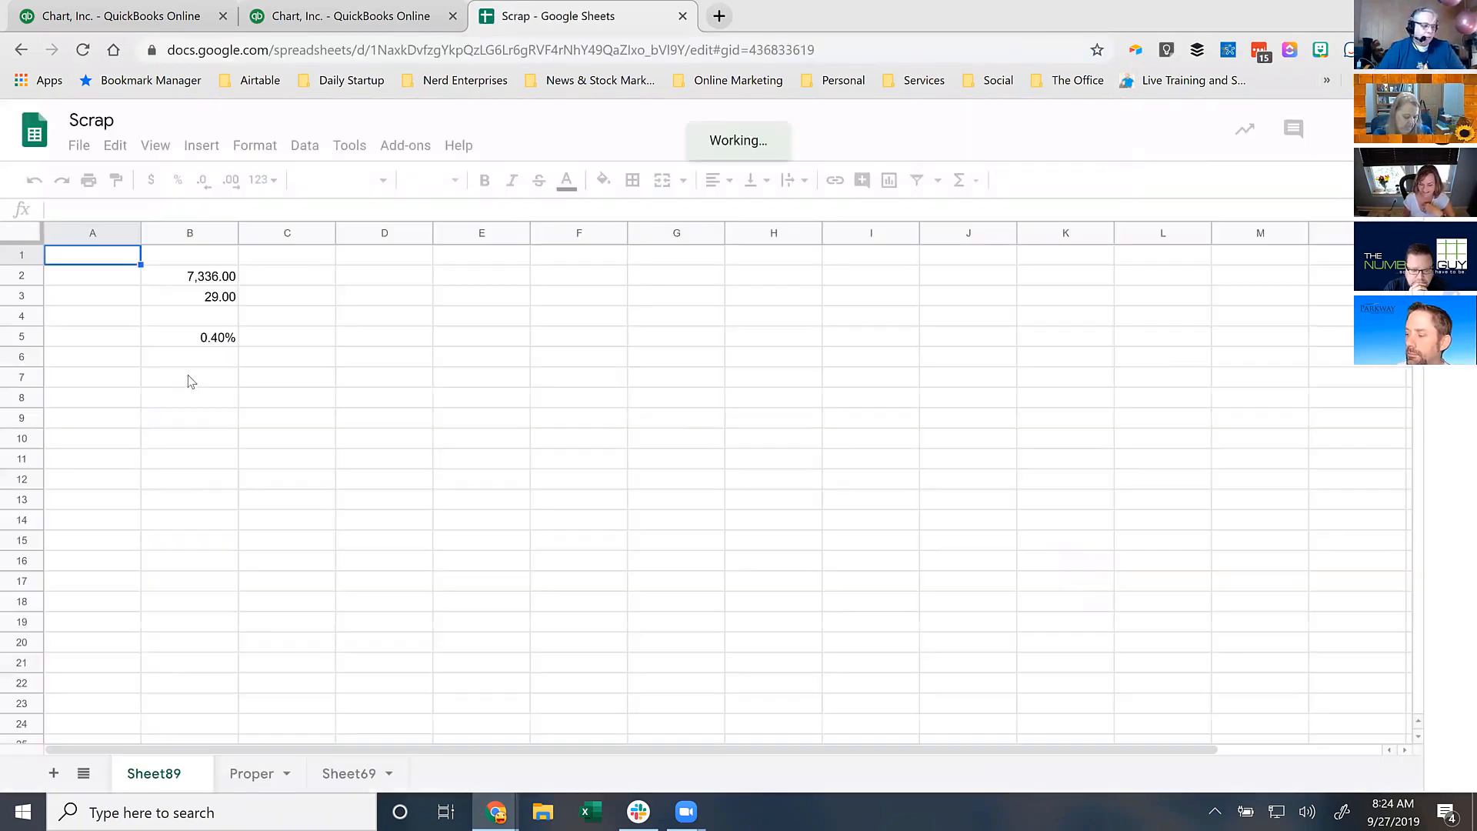
pyautogui.click(160, 232)
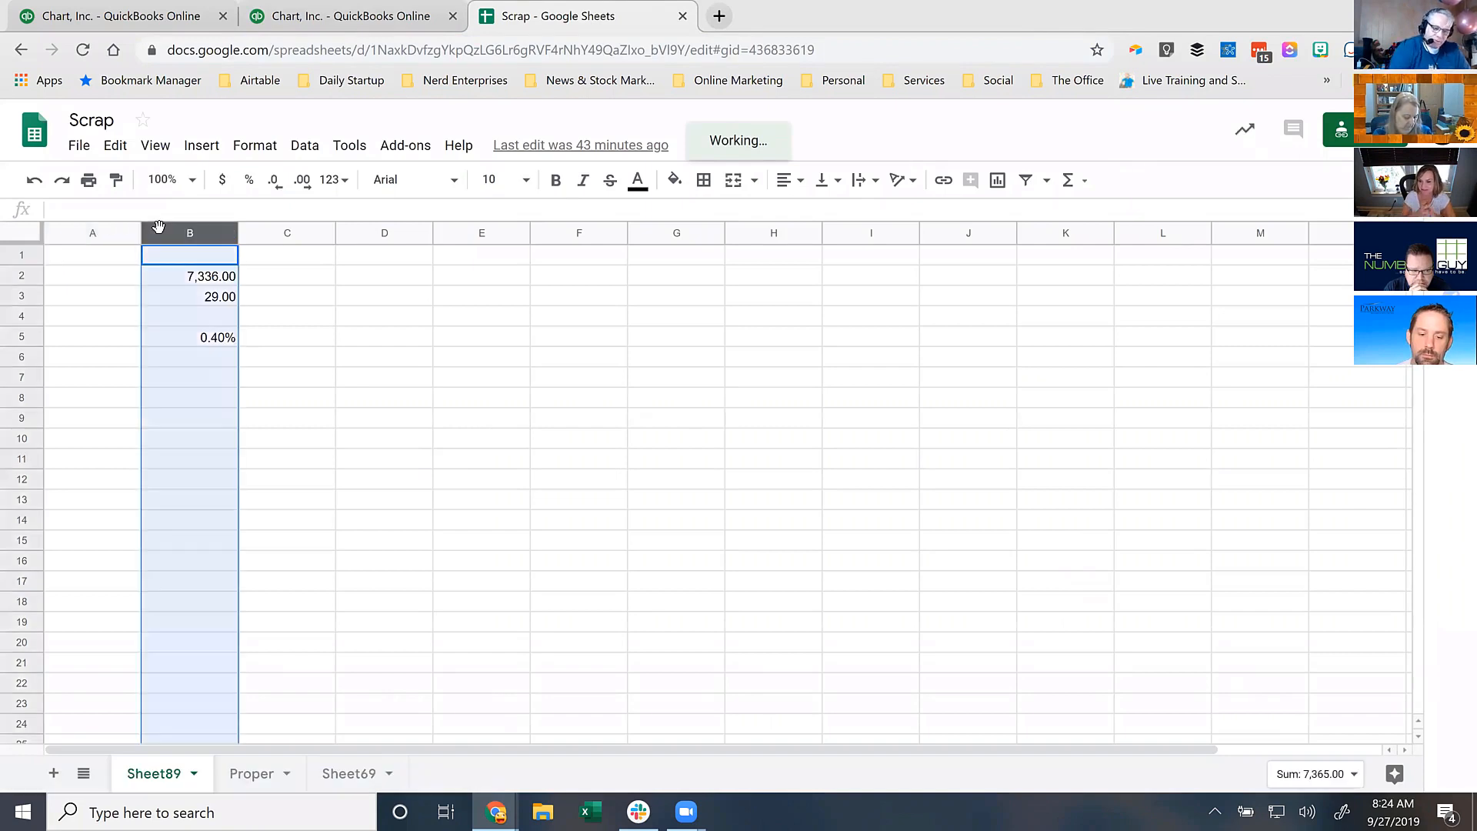
pyautogui.press('Delete')
# - Enter 603.5 in C2 and 3 in C3, then compute =C2/C3 (201.17) in C5
pyautogui.press('Down')
pyautogui.press('Right')
pyautogui.write('603.5')
pyautogui.press('Return')
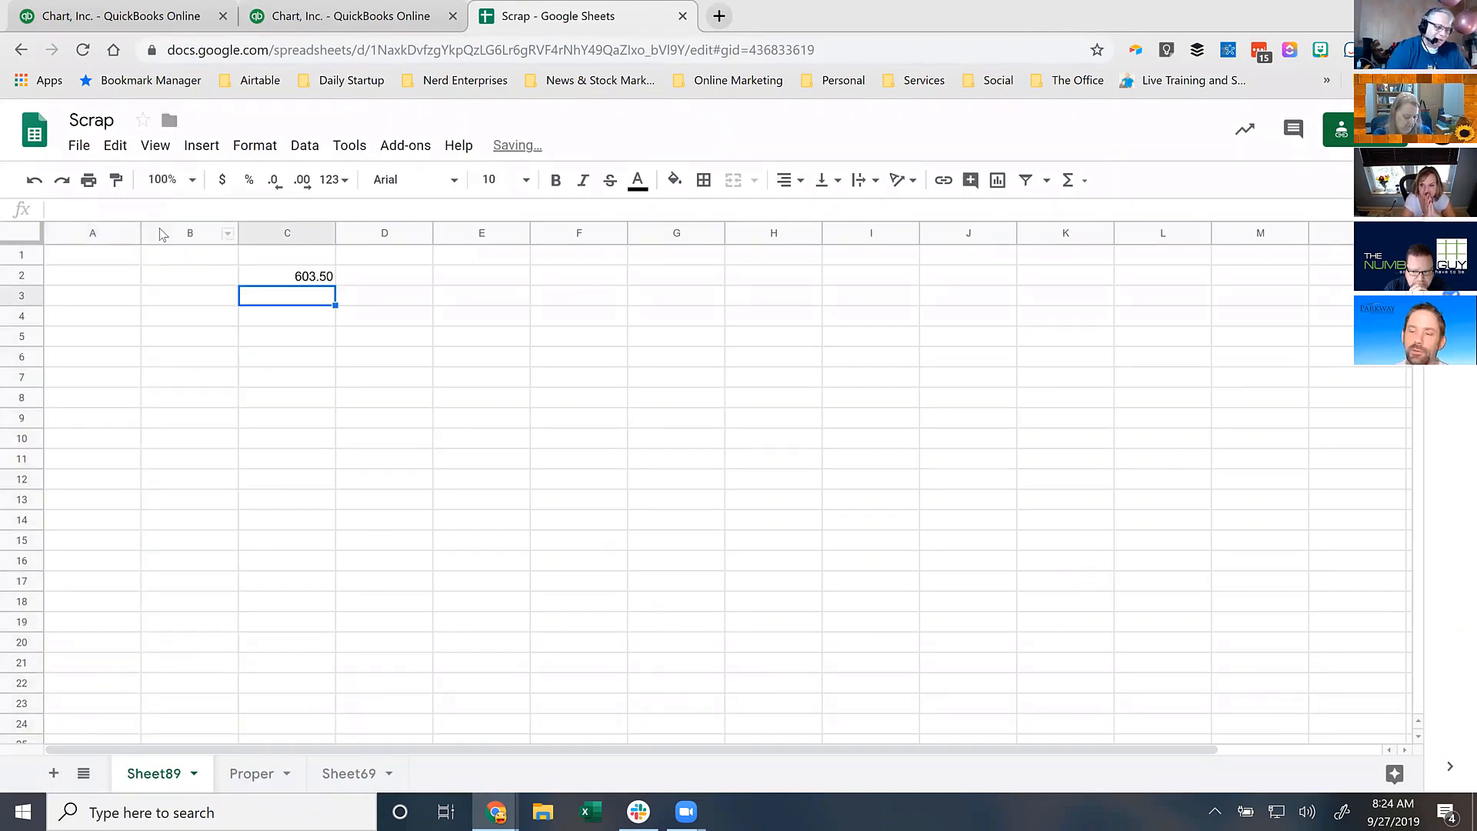
pyautogui.write('=')
pyautogui.write('3')
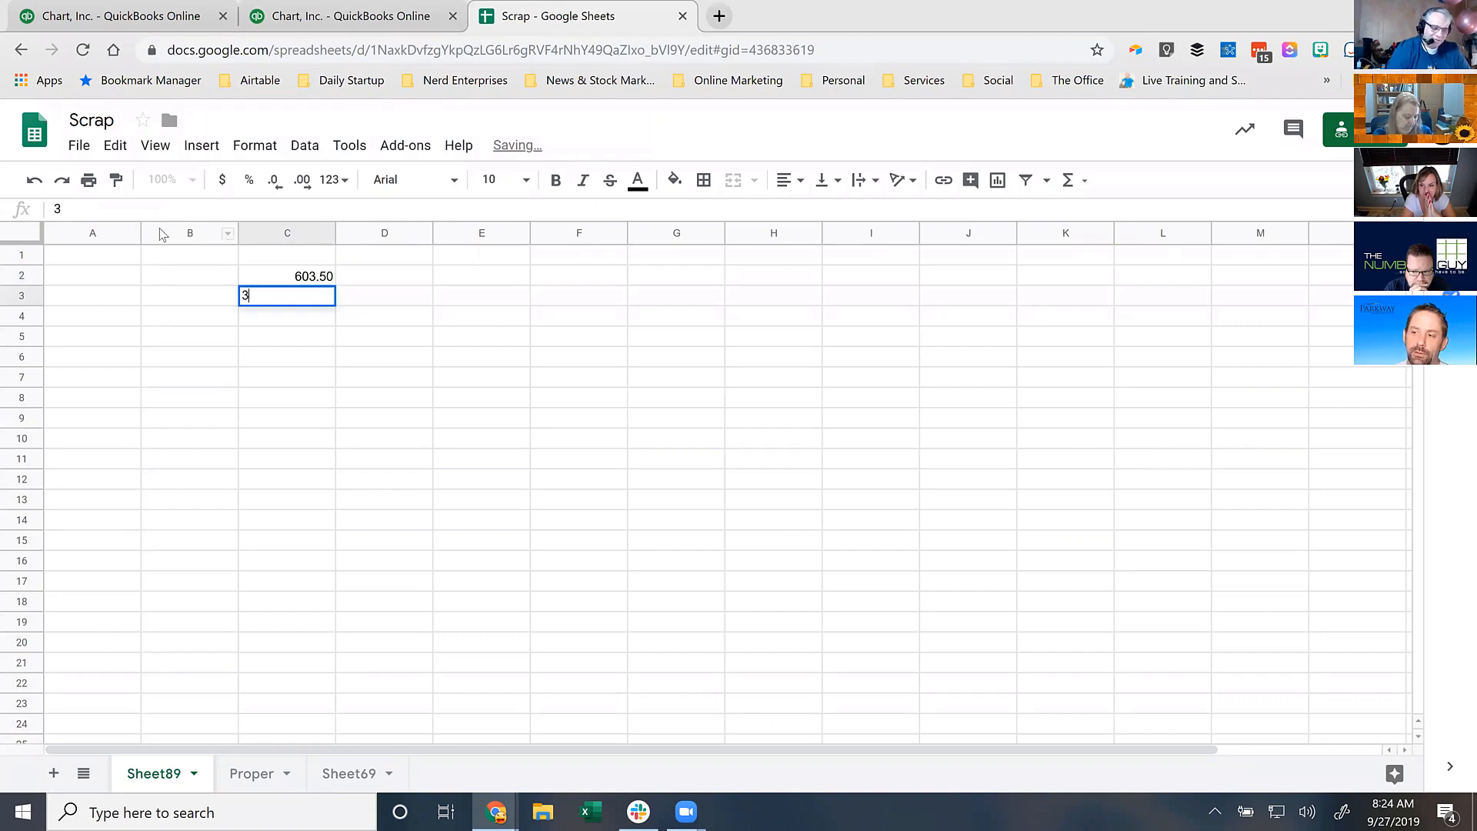
pyautogui.press('Return')
pyautogui.press('Return')
pyautogui.write('=C2')
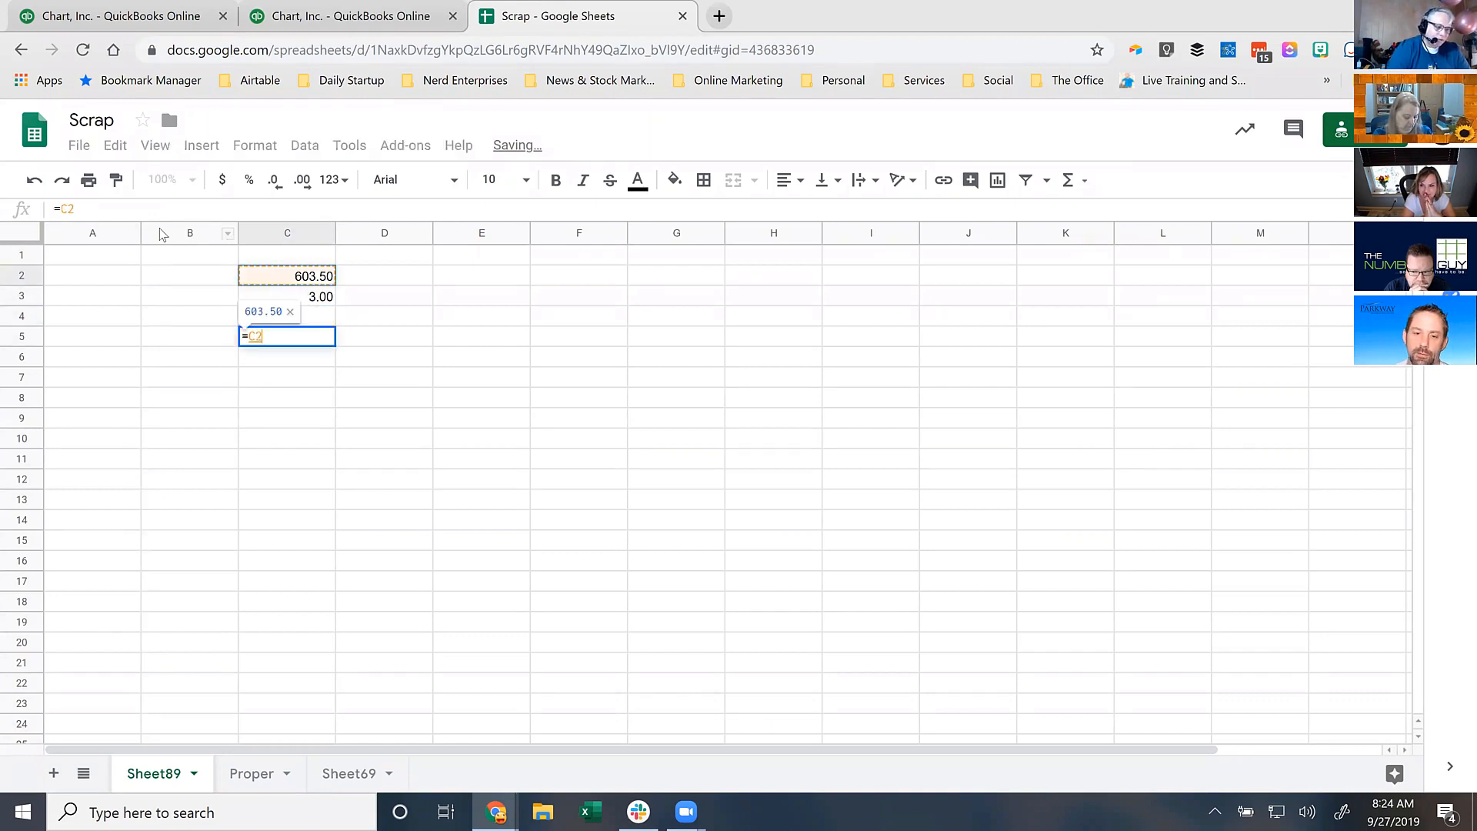
pyautogui.write('/C3')
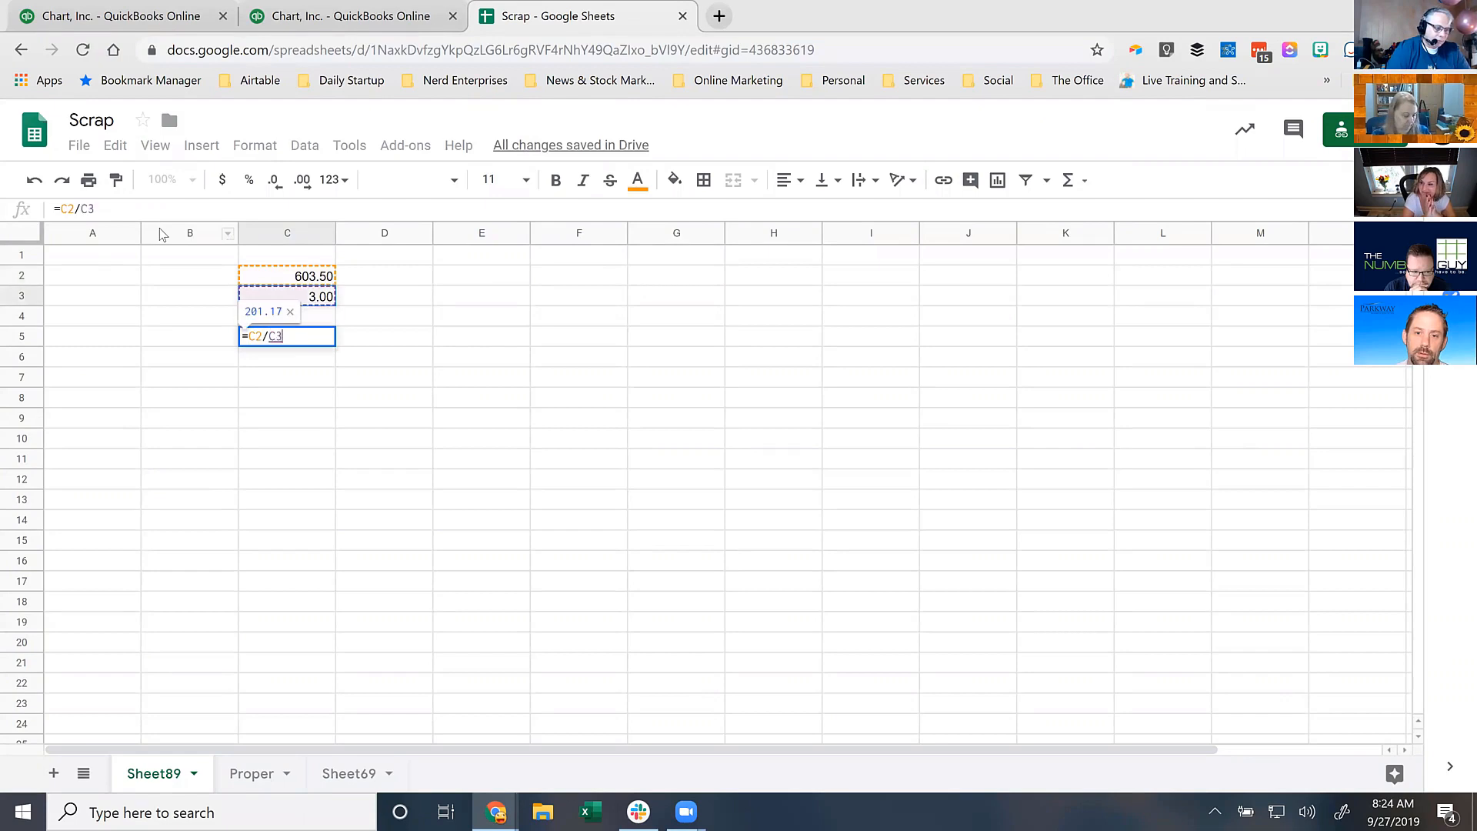
pyautogui.press('Return')
pyautogui.press('Up')
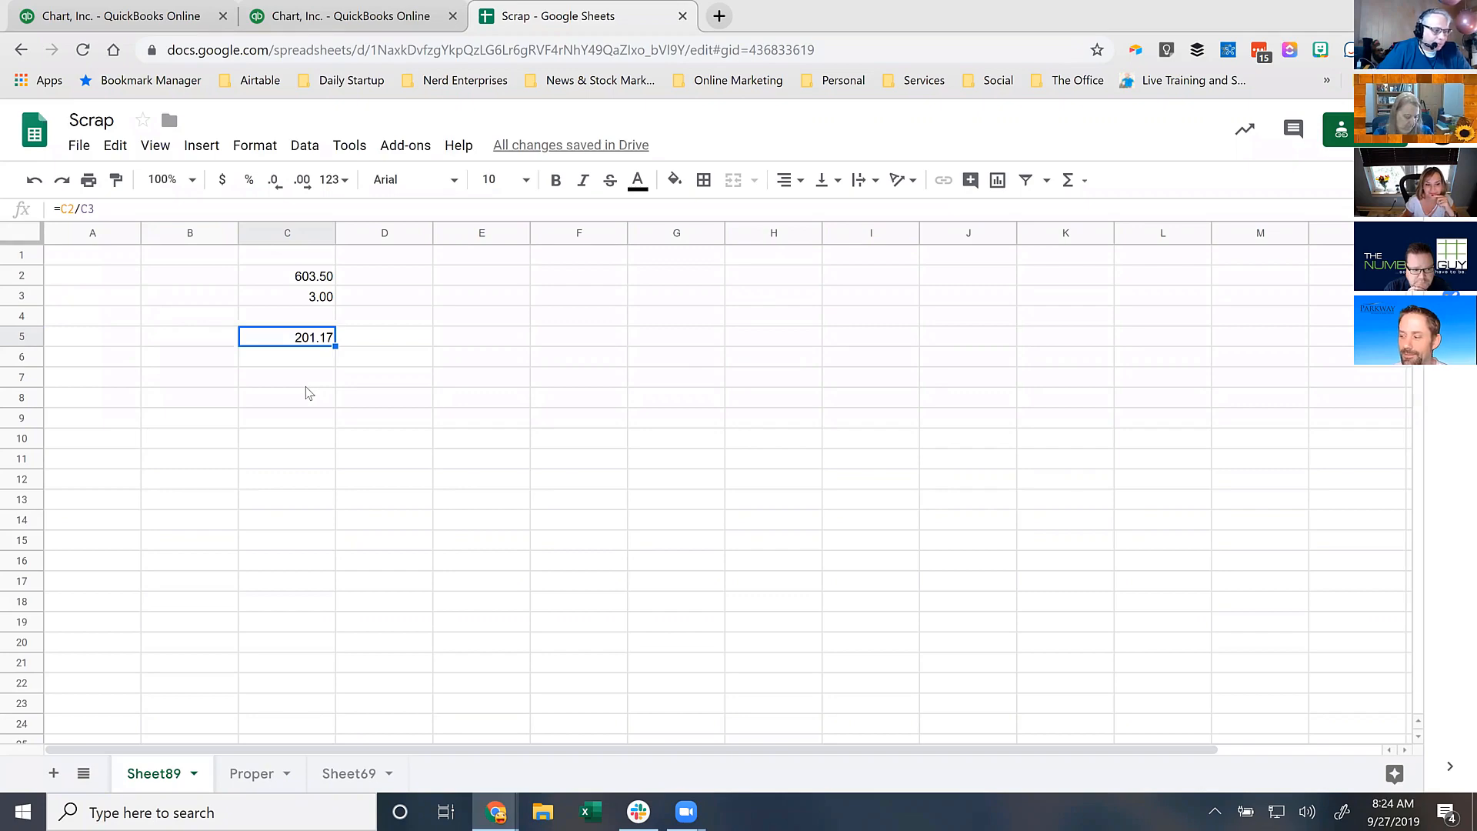
pyautogui.click(339, 22)
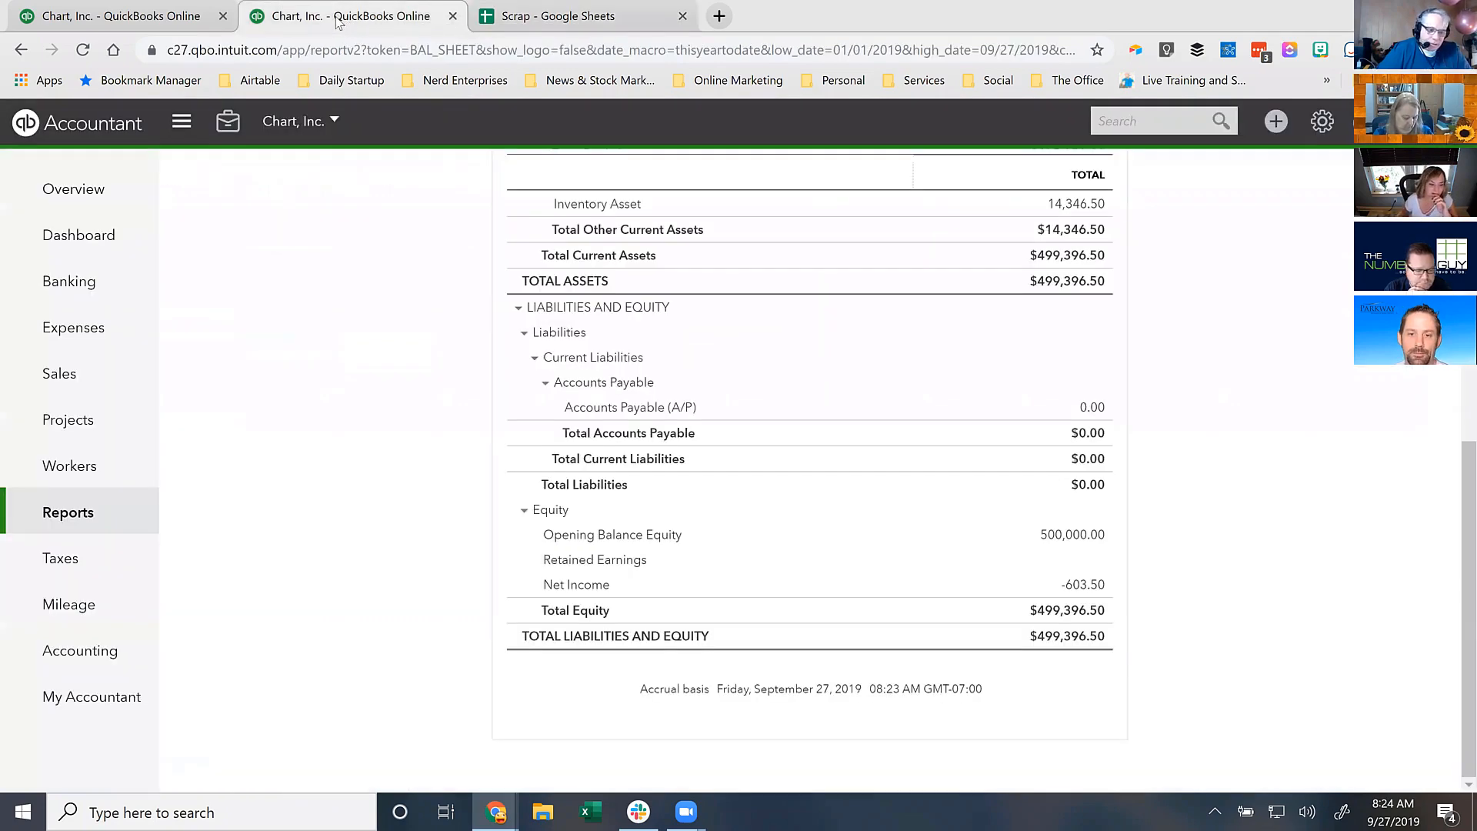
# - Start a new journal entry with Retained Earnings on the first line
pyautogui.click(1275, 121)
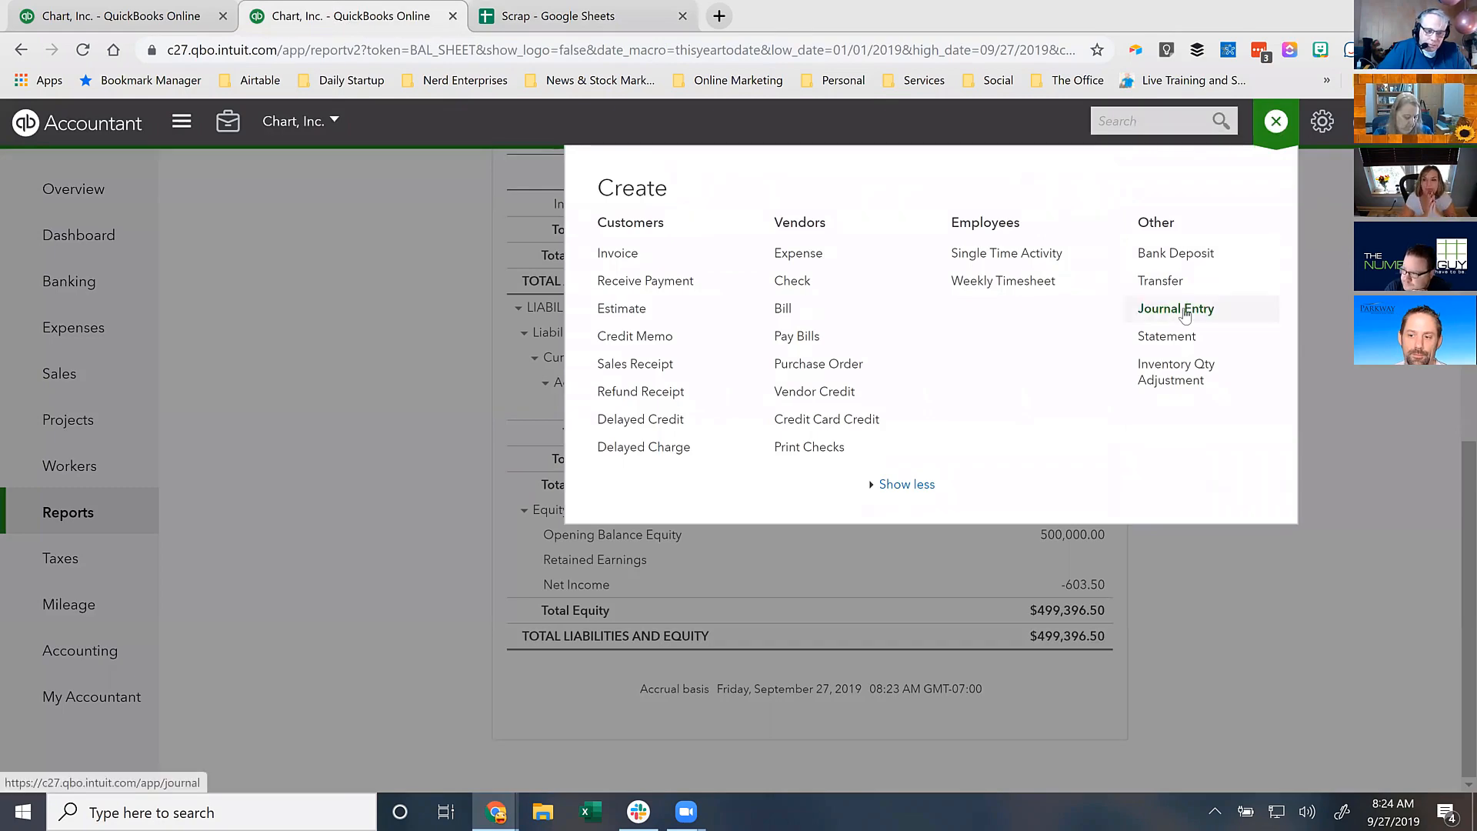
pyautogui.click(1177, 308)
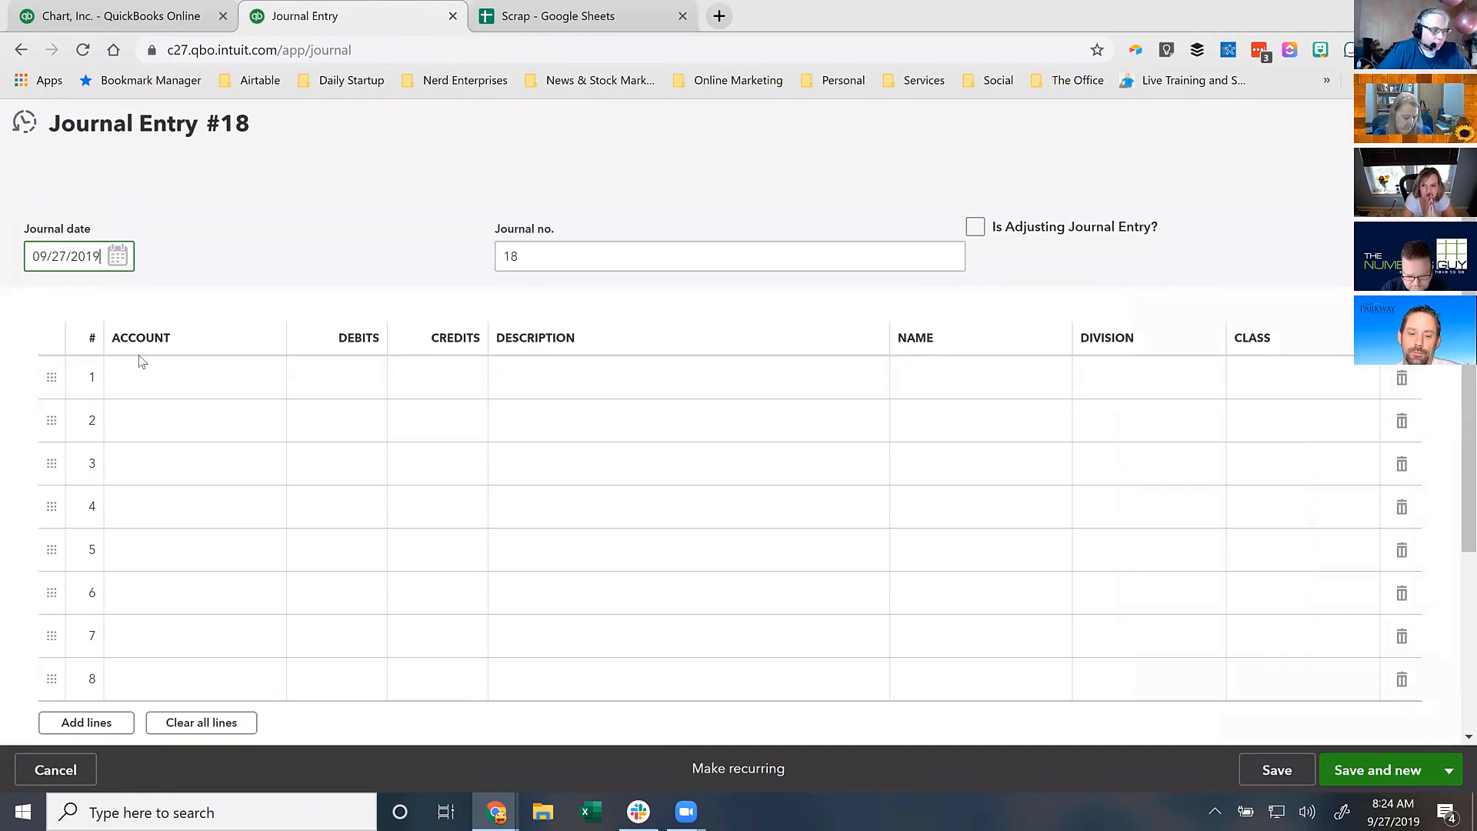
pyautogui.click(145, 376)
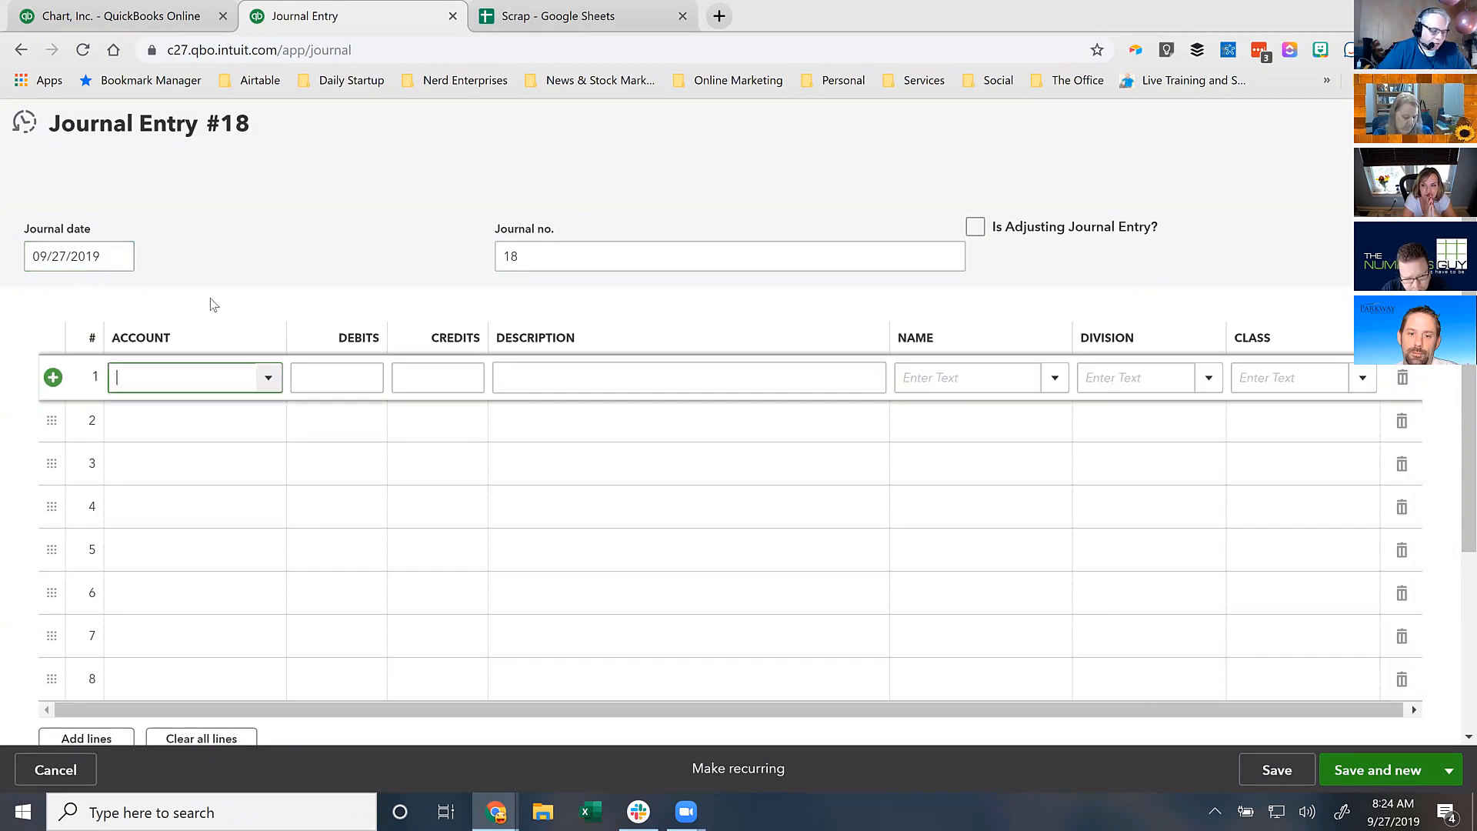
pyautogui.write('Retained Earnings')
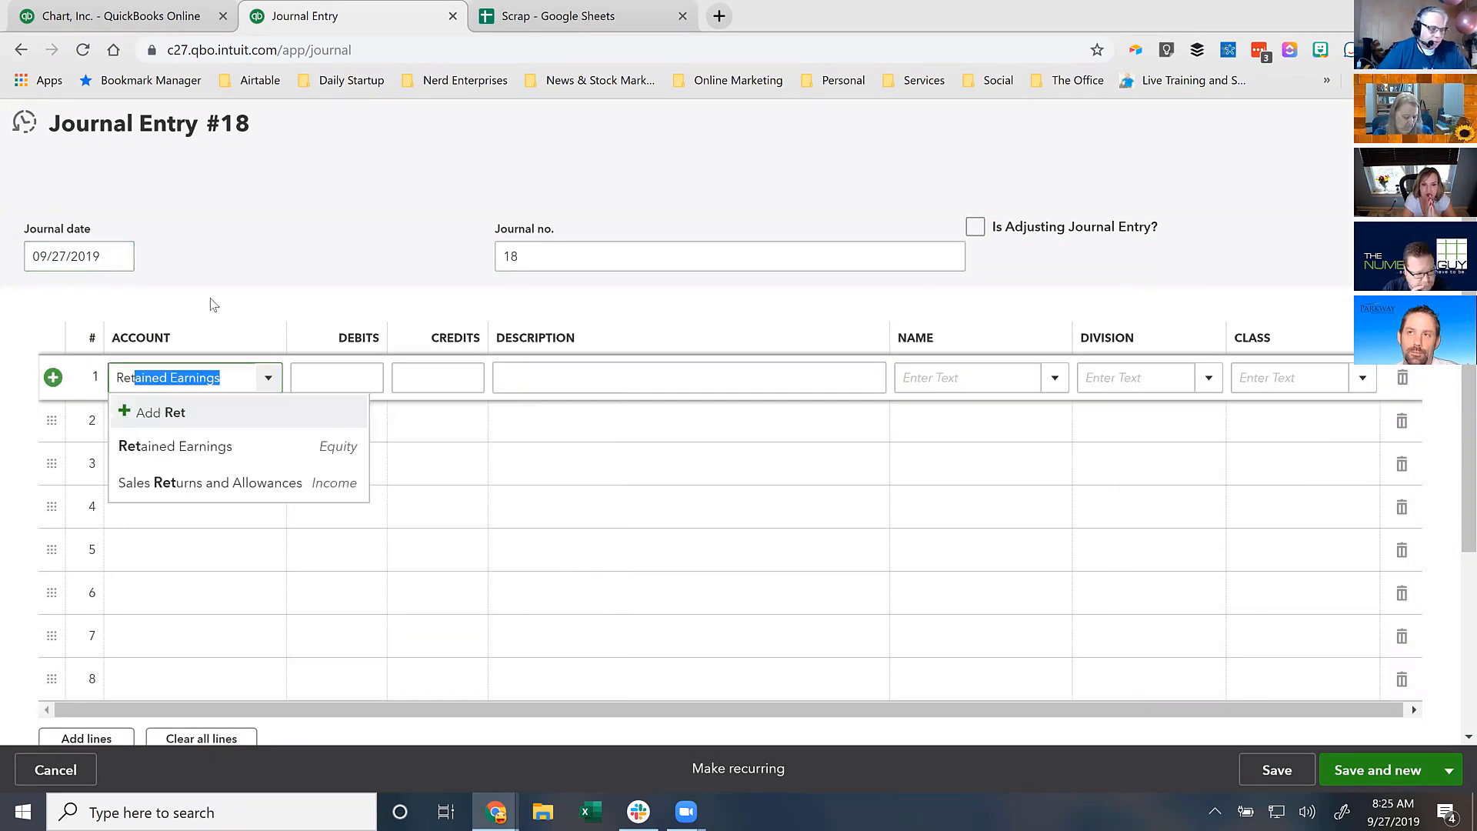
pyautogui.press('Tab')
pyautogui.press('Tab')
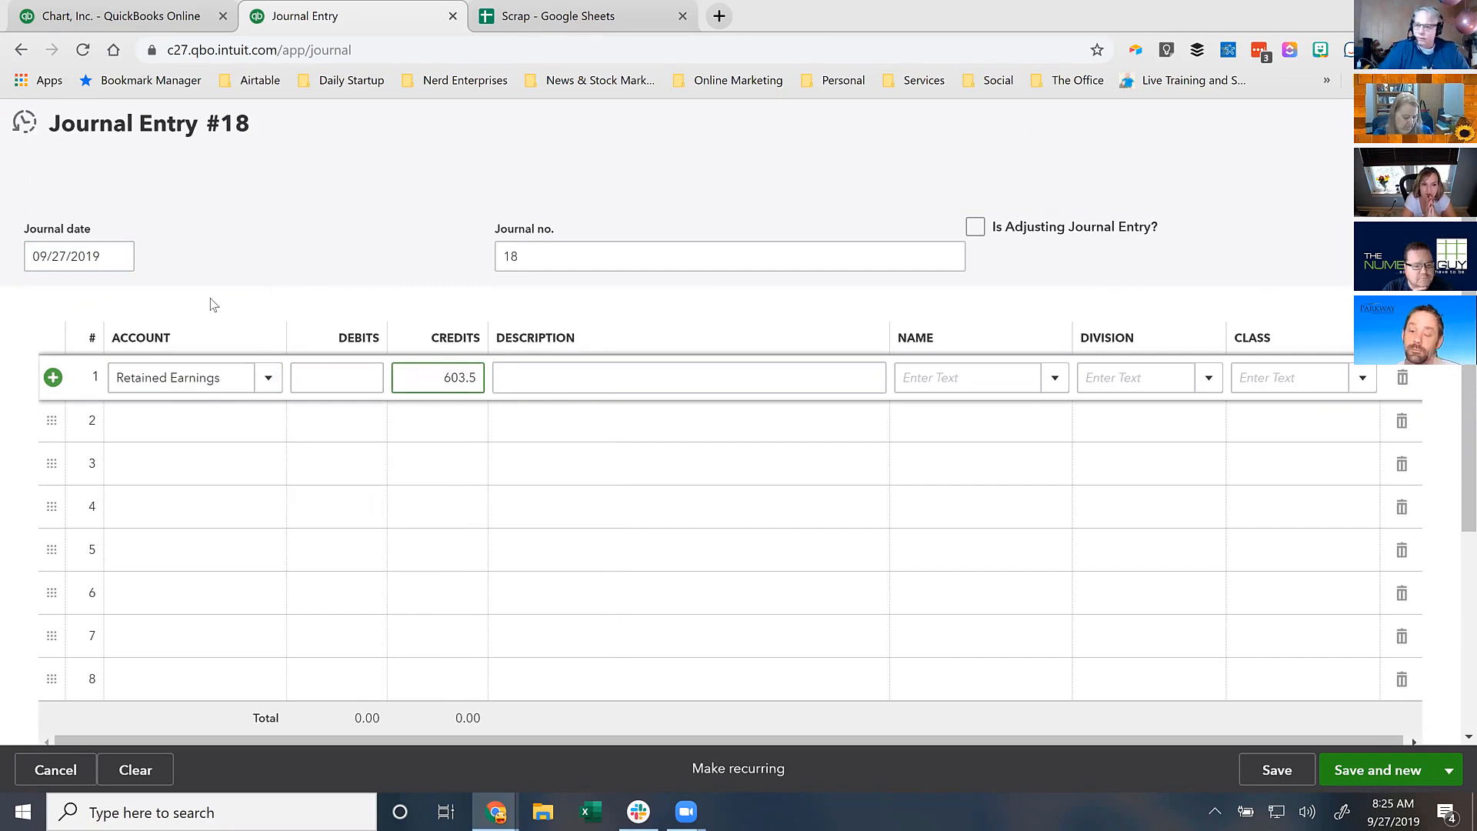
# - Put the first shareholder's Shareholder Capital sub-account on line 2 and widen the Account column
pyautogui.click(164, 431)
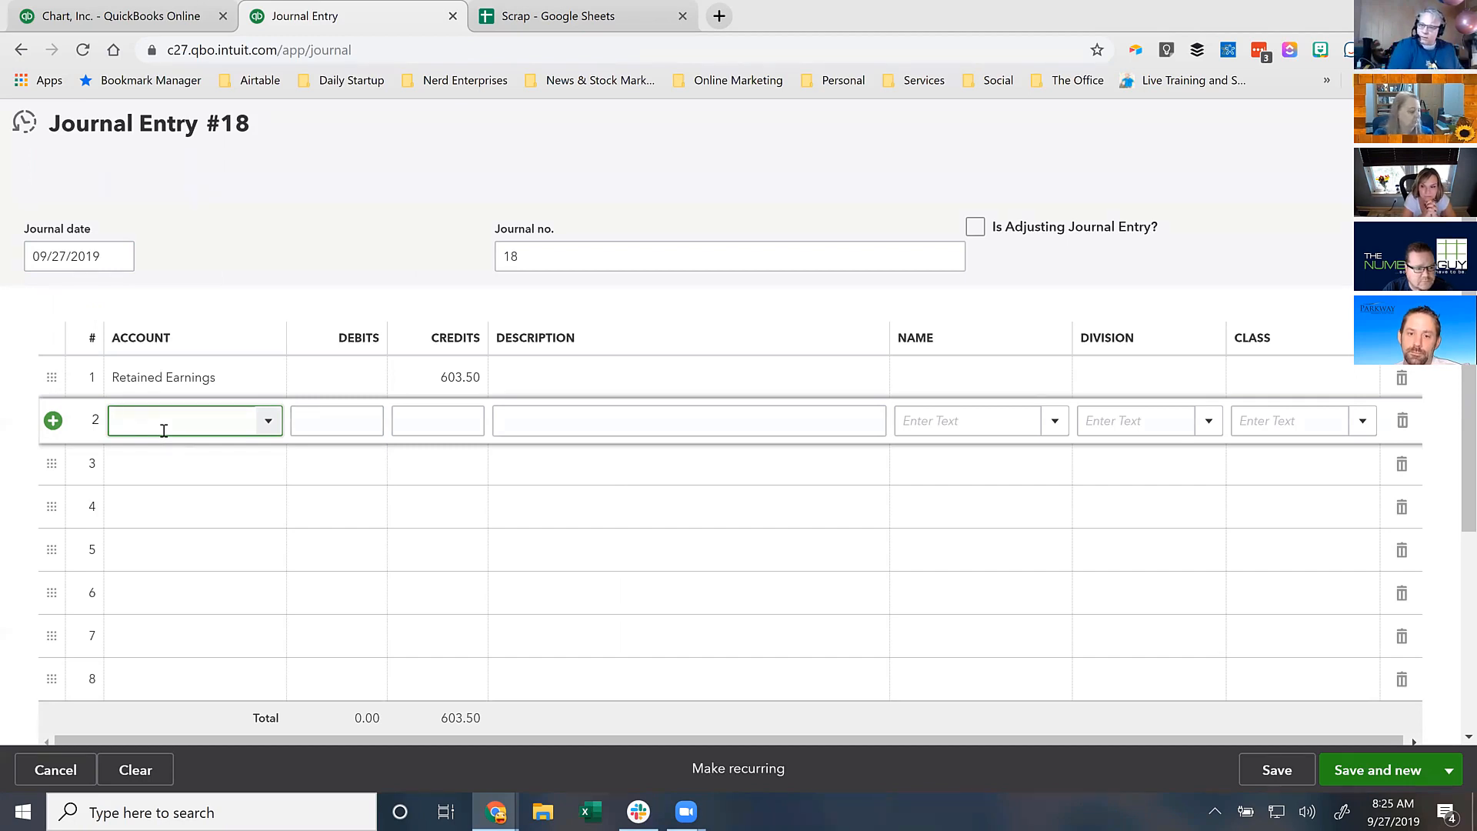
pyautogui.write('capi')
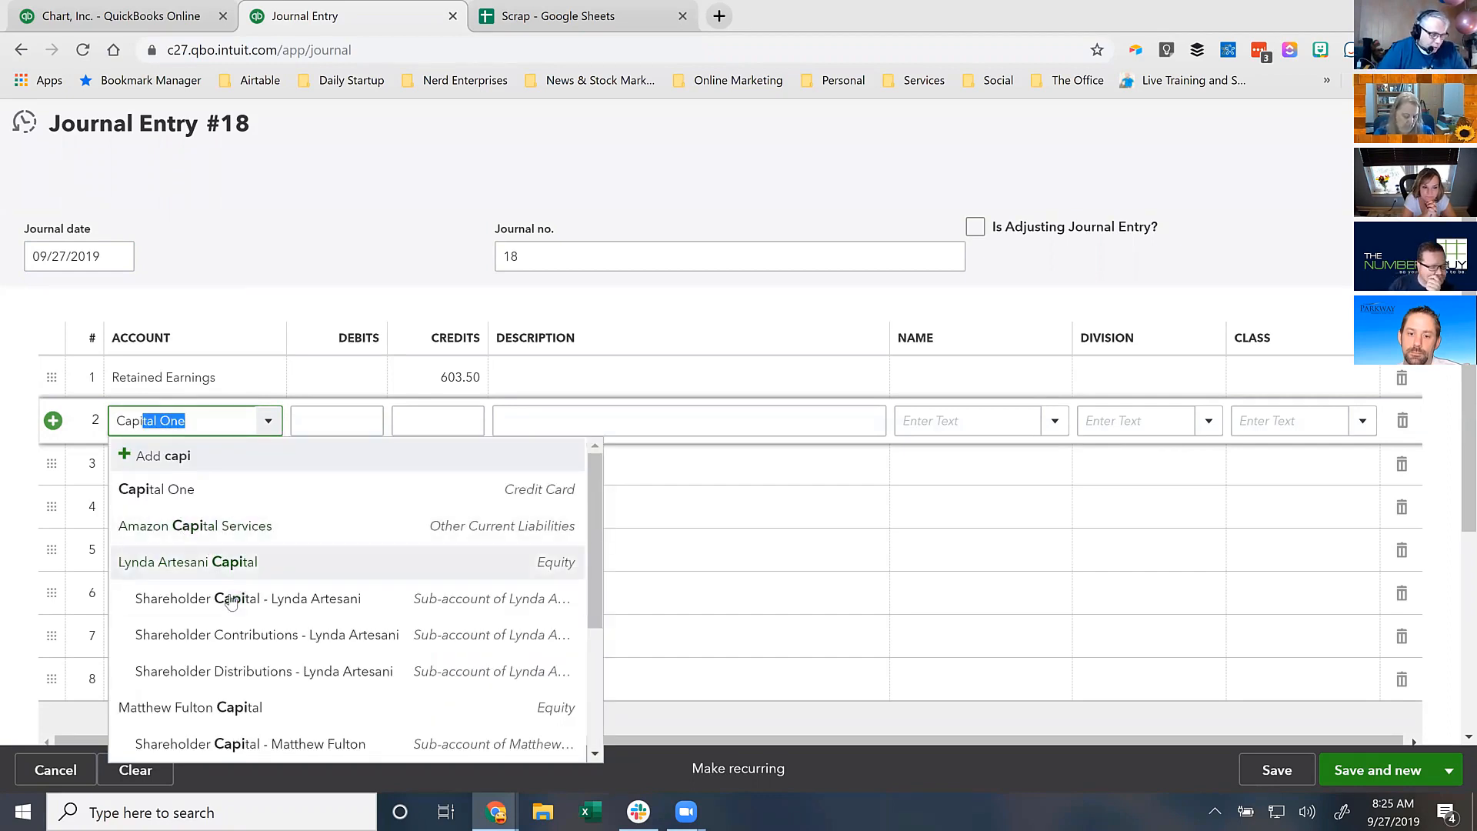
pyautogui.click(191, 612)
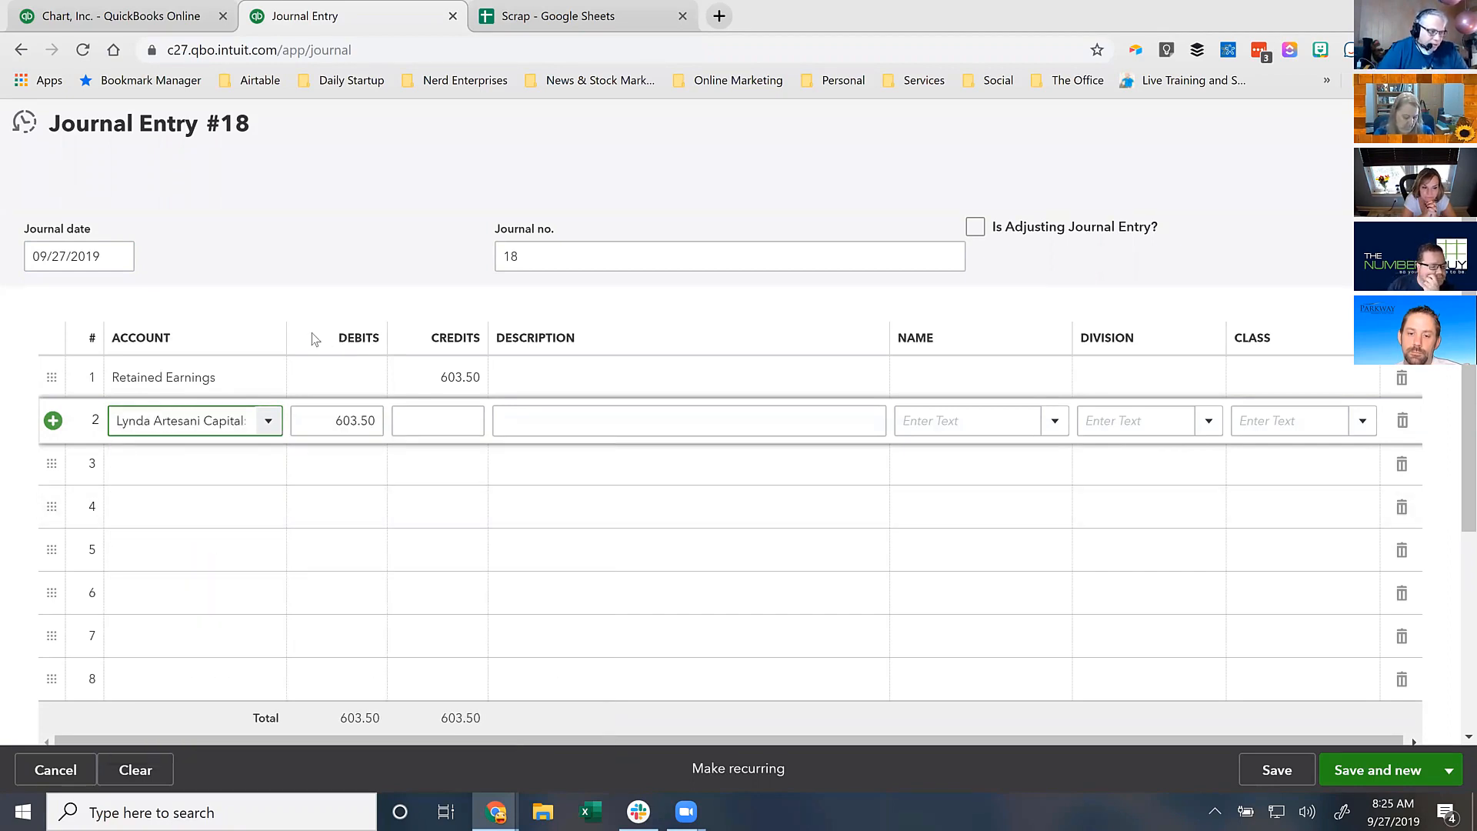
pyautogui.moveTo(284, 336); pyautogui.dragTo(499, 346)
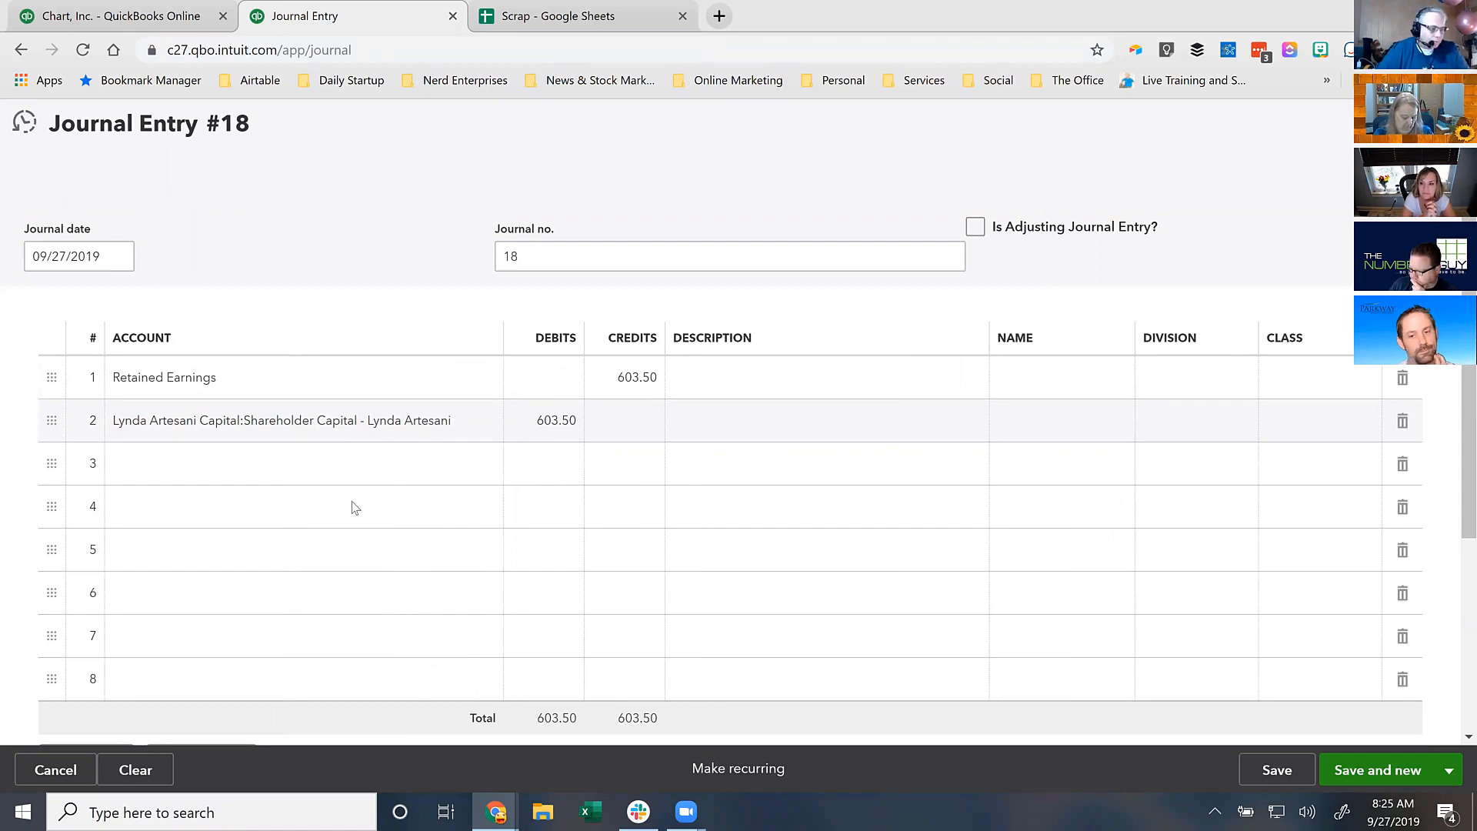
# - Add the second and third shareholders' Shareholder Capital sub-accounts on lines 3 and 4
pyautogui.click(304, 469)
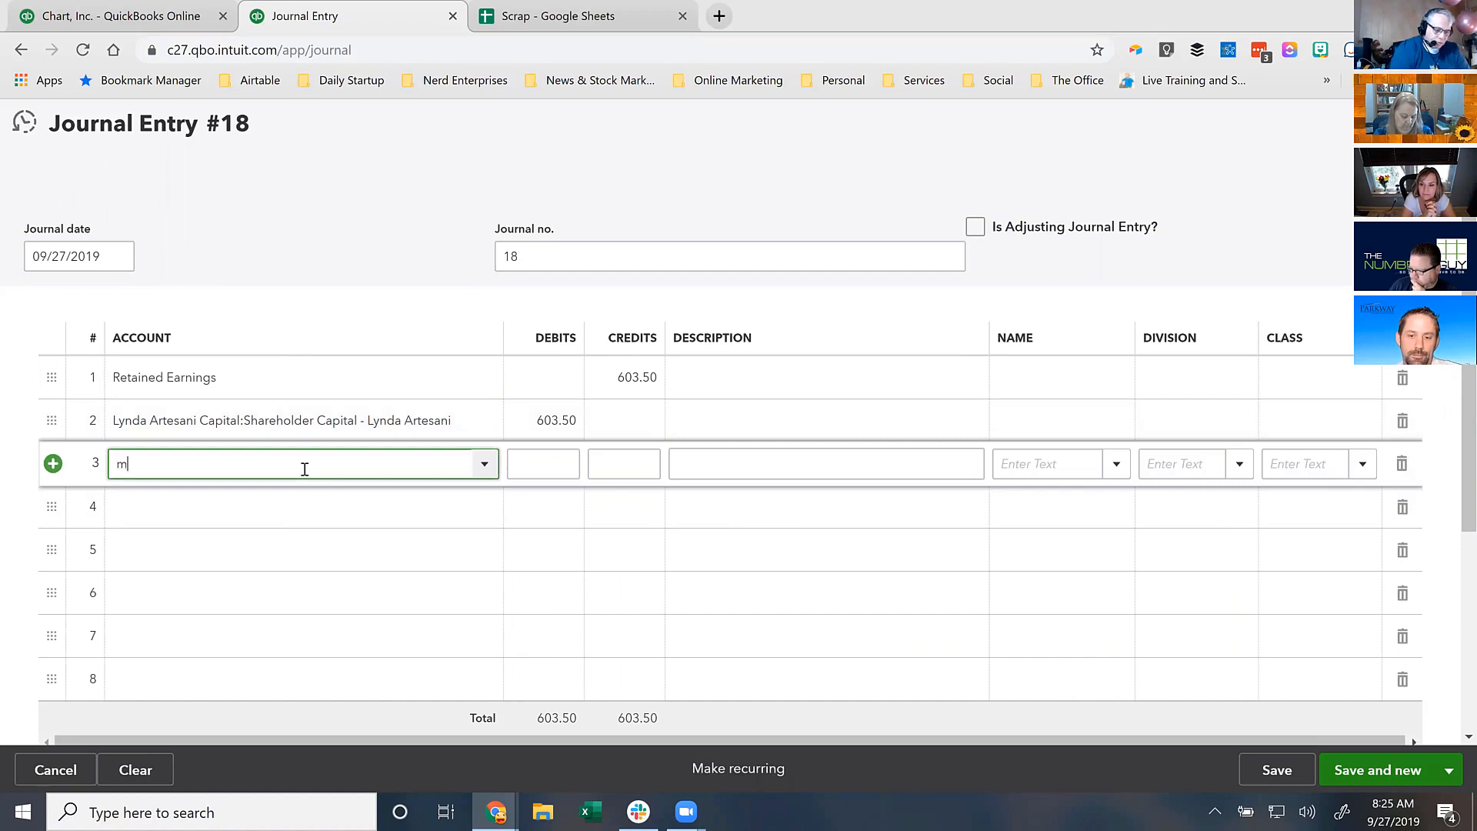
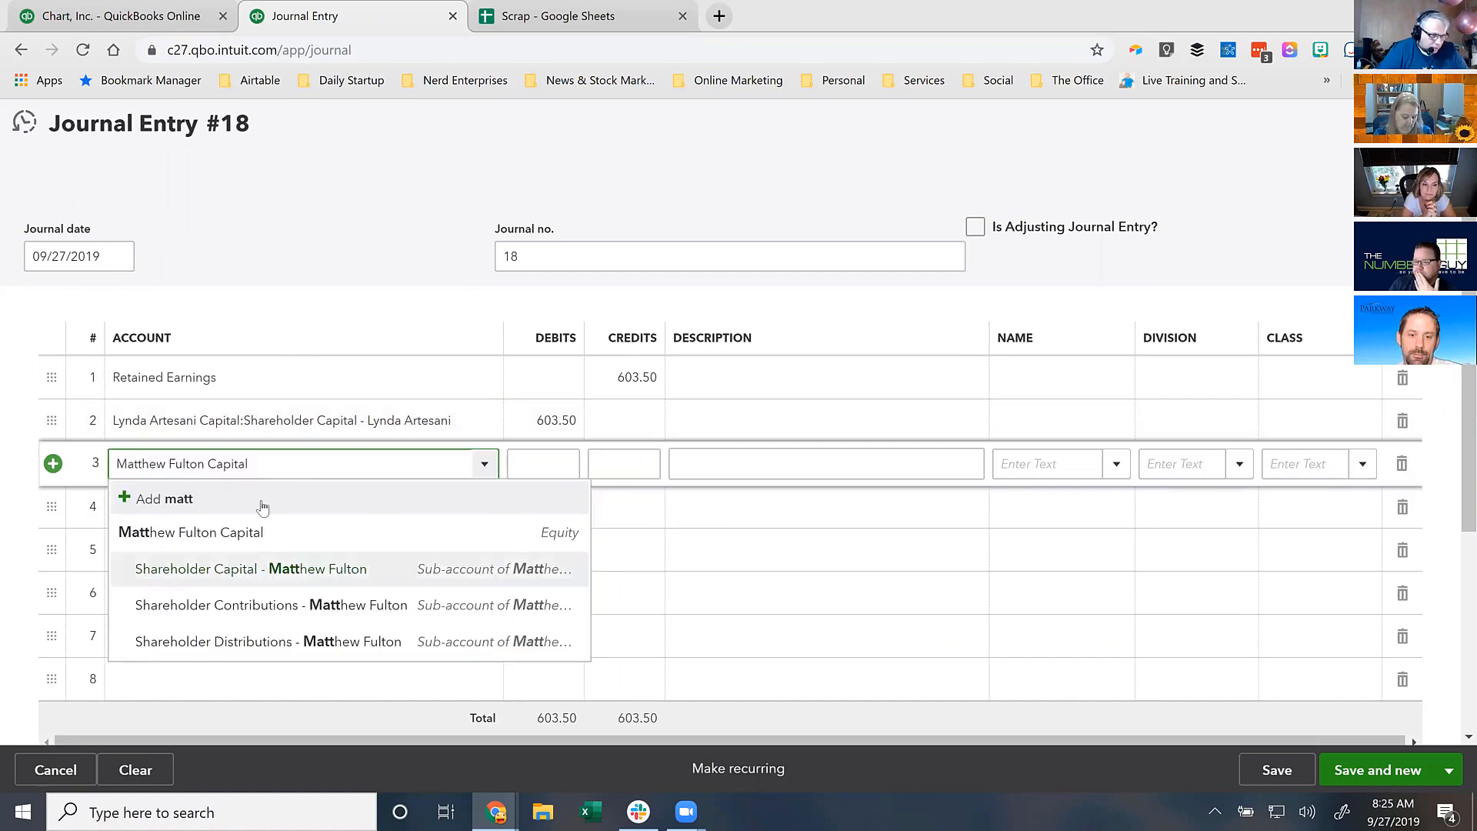
pyautogui.click(263, 570)
pyautogui.click(253, 510)
pyautogui.write('seth')
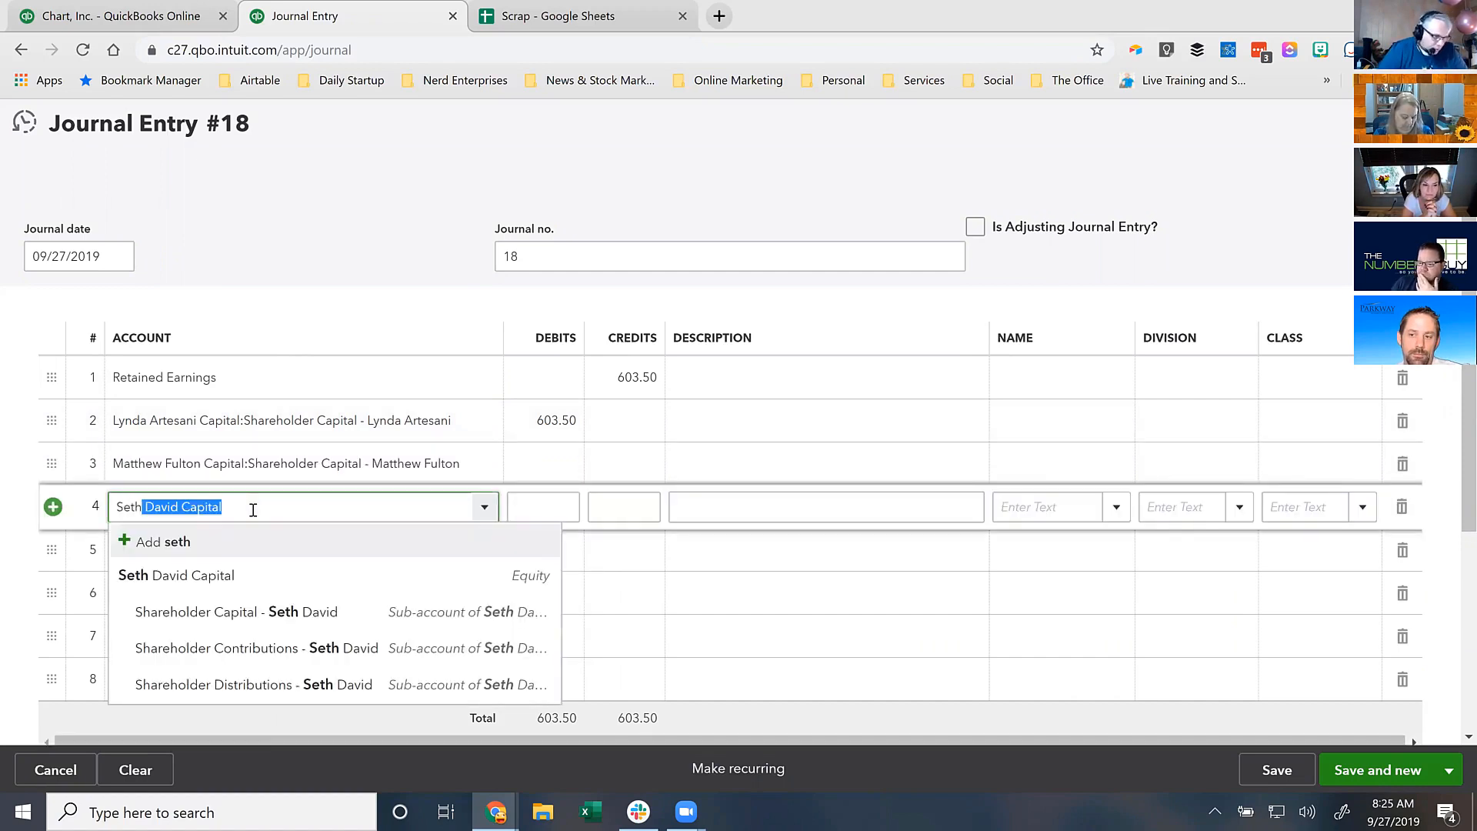
pyautogui.click(266, 610)
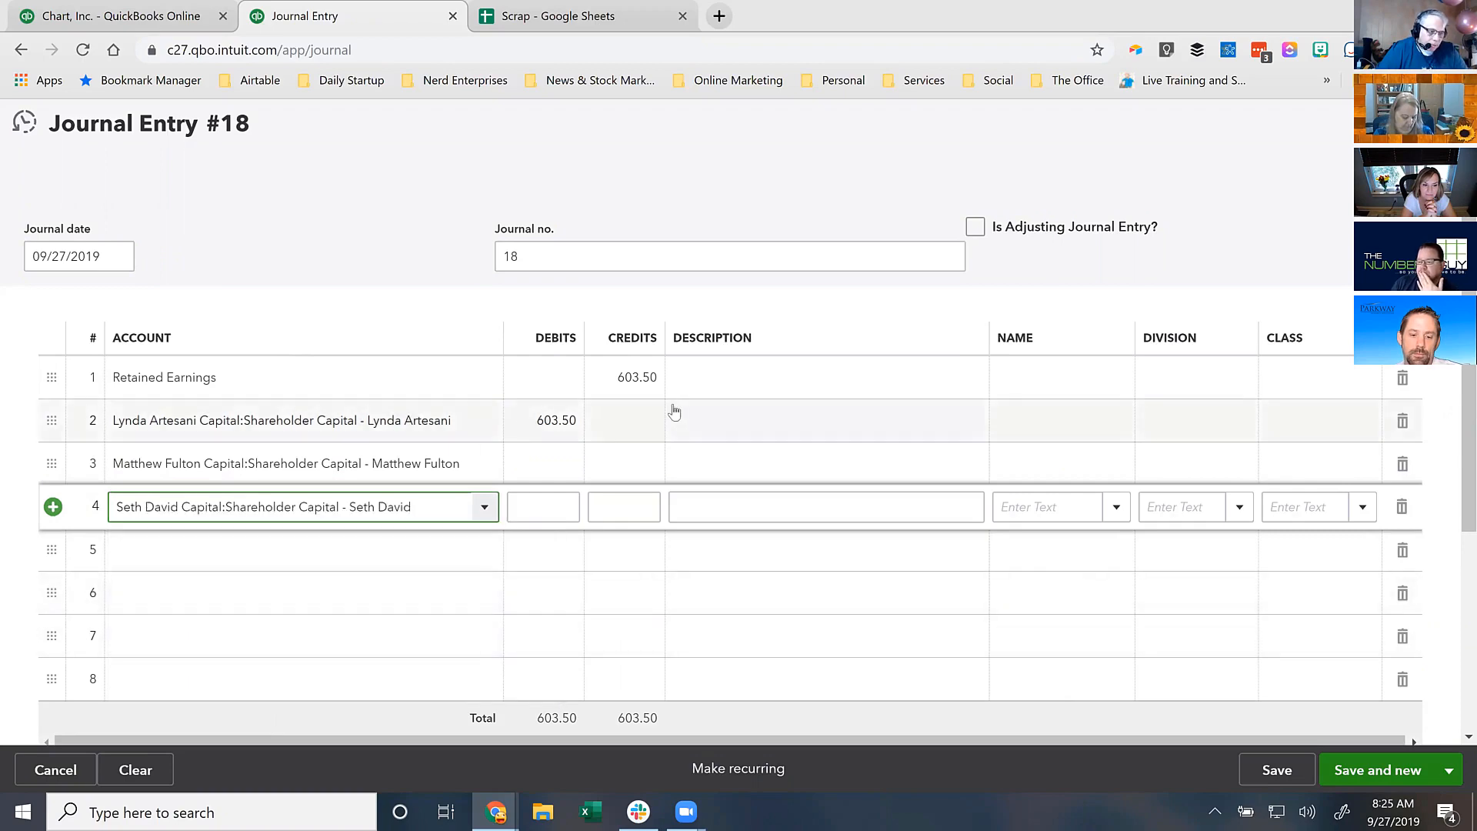
# - Enter the shareholder debits as 201.17, 201.17 and 201.16
pyautogui.click(522, 428)
pyautogui.click(567, 19)
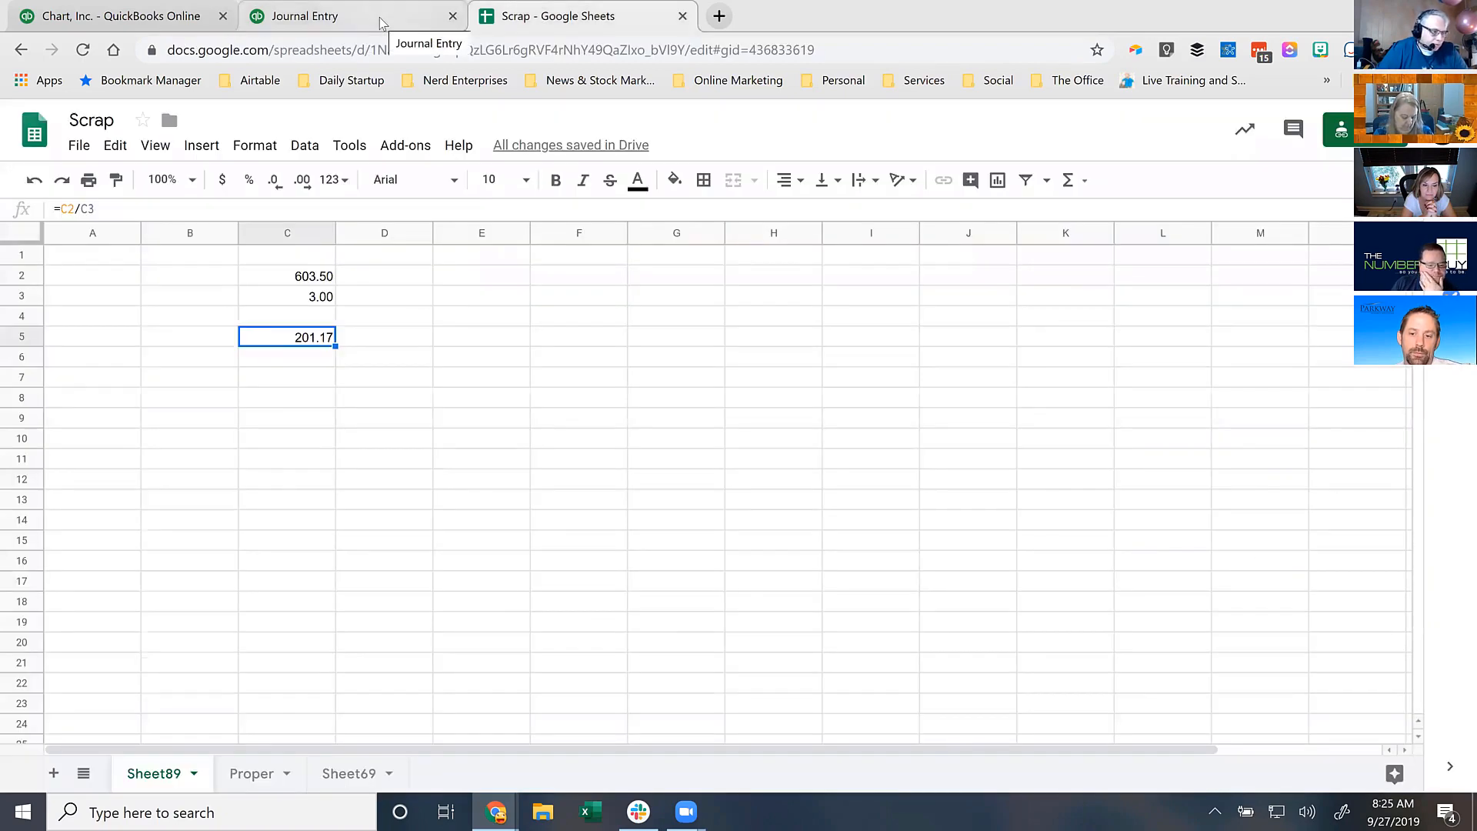
pyautogui.click(380, 17)
pyautogui.write('201')
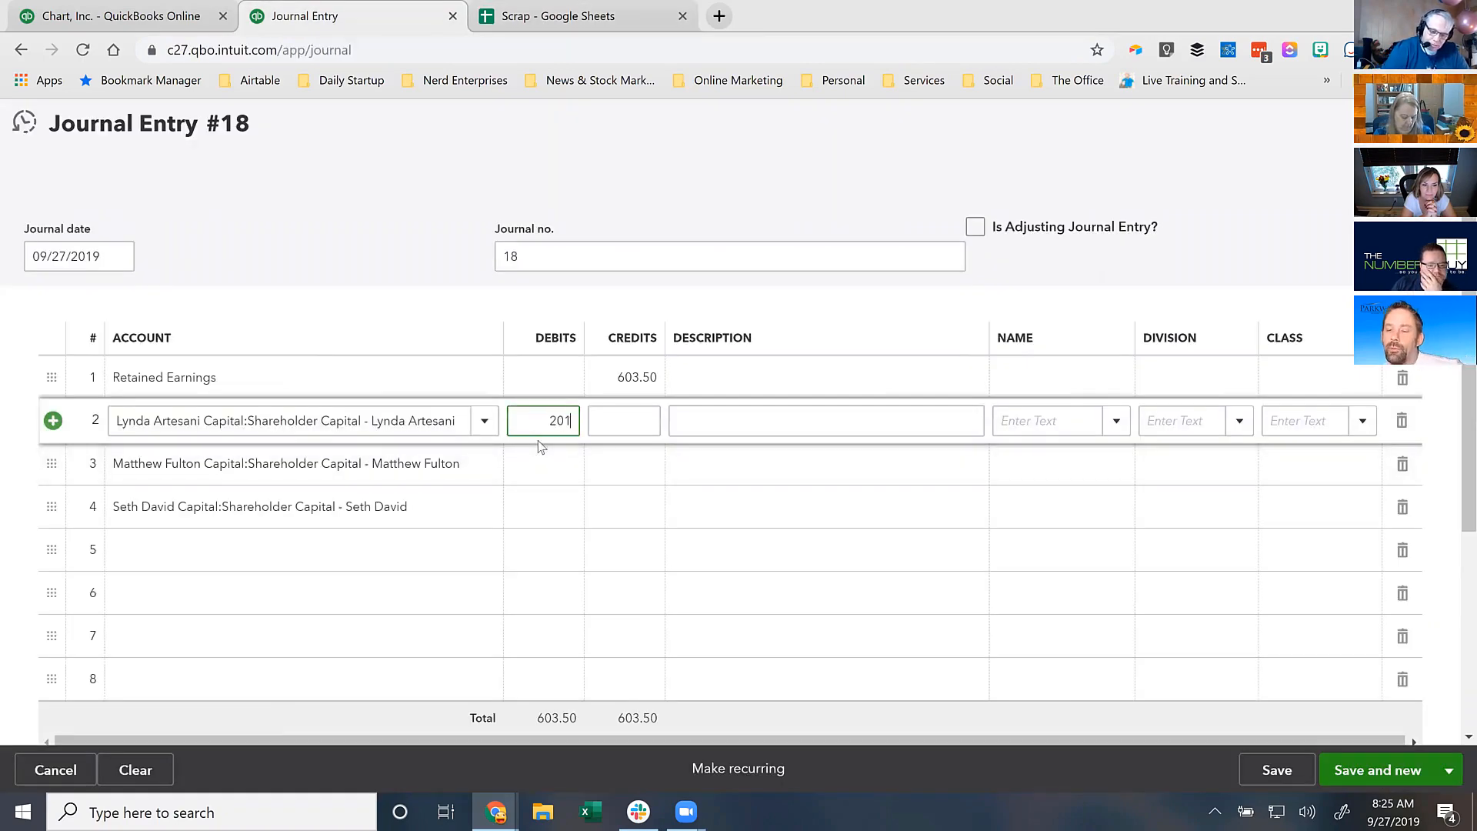
pyautogui.write('.17')
pyautogui.click(541, 448)
pyautogui.write('201.17')
pyautogui.click(540, 443)
pyautogui.click(541, 447)
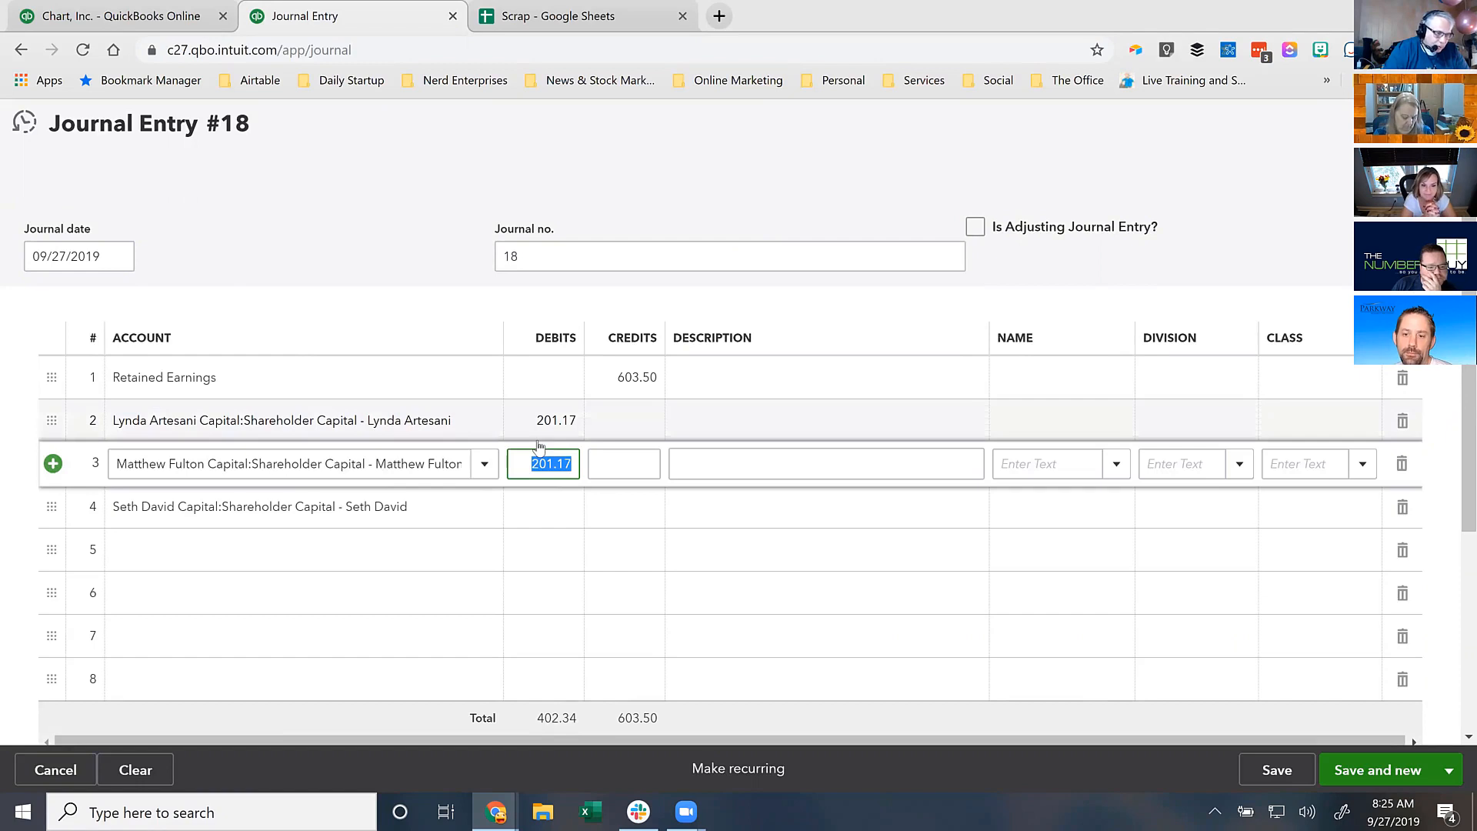
pyautogui.press('Up')
pyautogui.press('Down')
pyautogui.press('Down')
pyautogui.write('201.16')
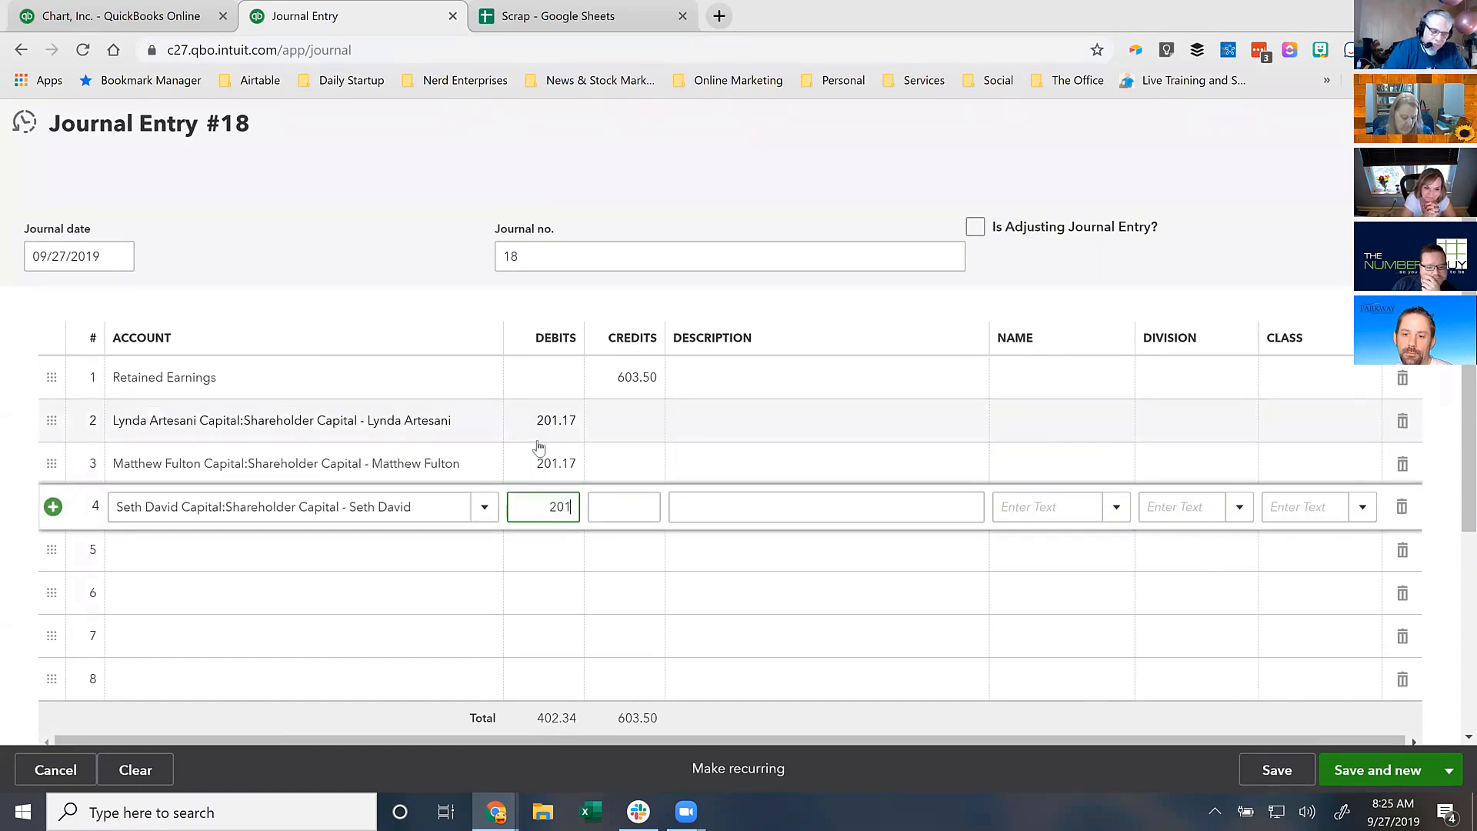
pyautogui.press('Tab')
pyautogui.press('Tab')
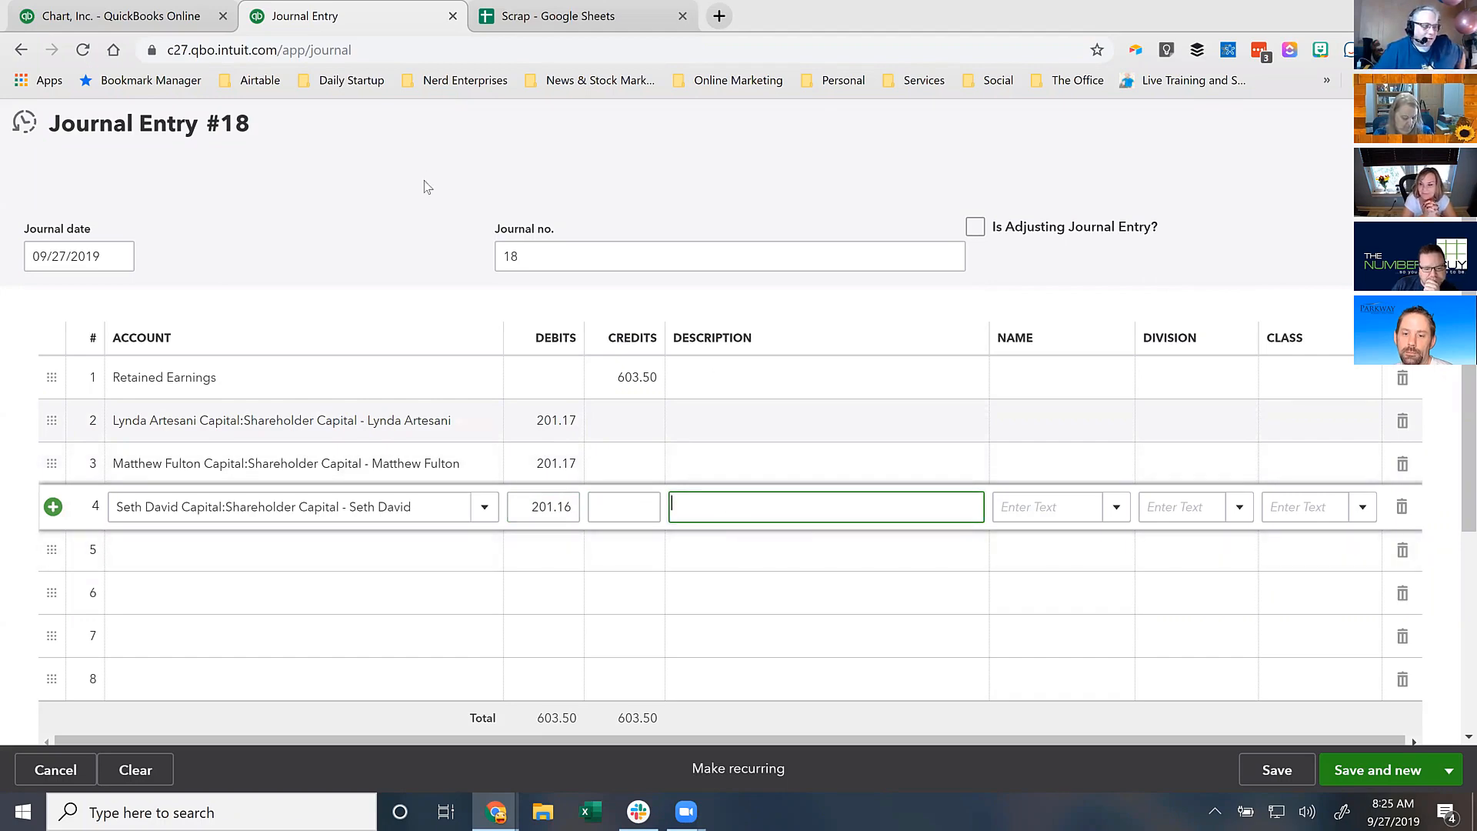
pyautogui.click(122, 15)
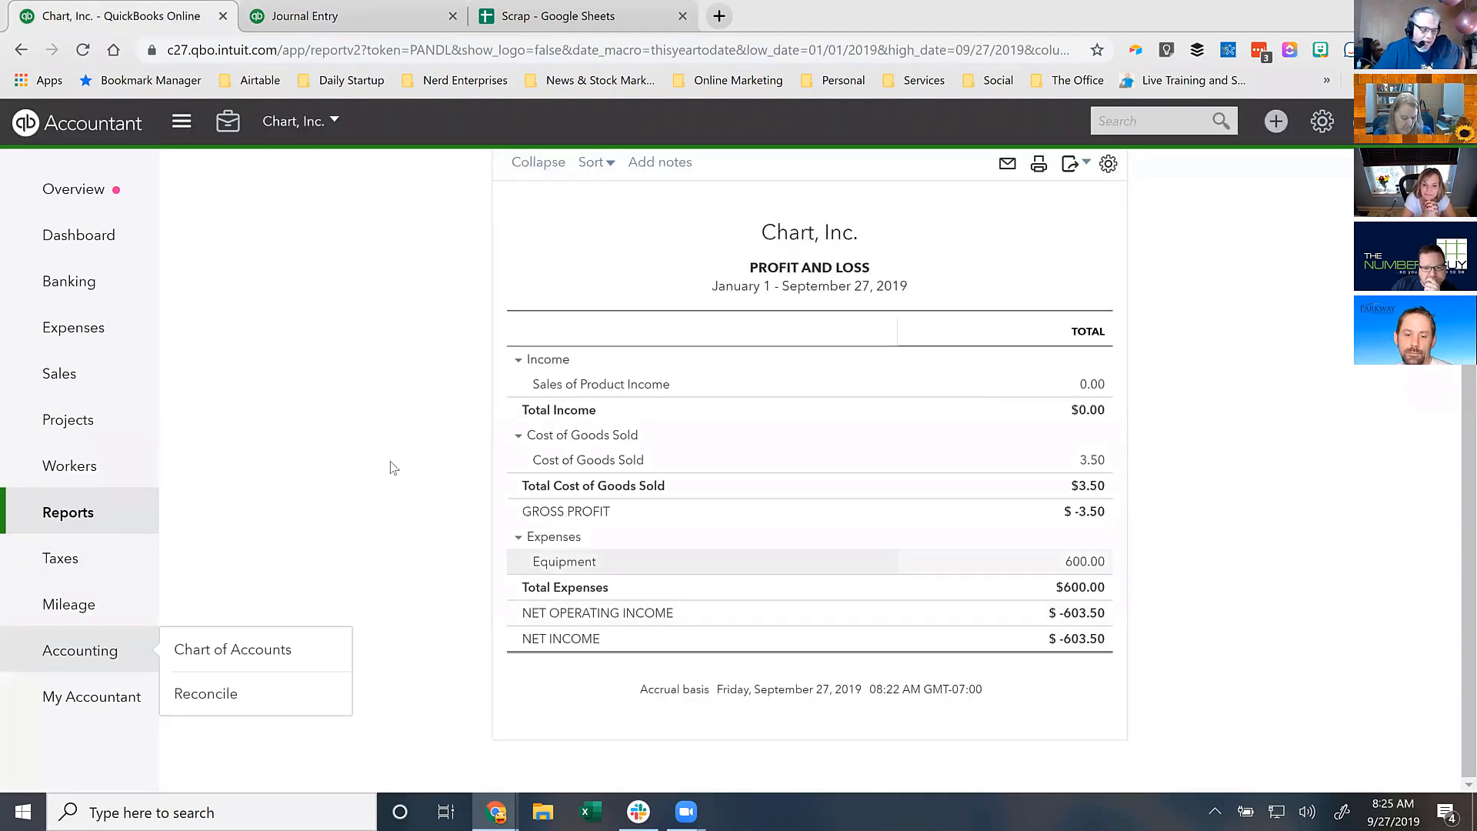
# - Open the Balance Sheet report and check its Equity section, showing Net Income of -603.50
pyautogui.click(66, 517)
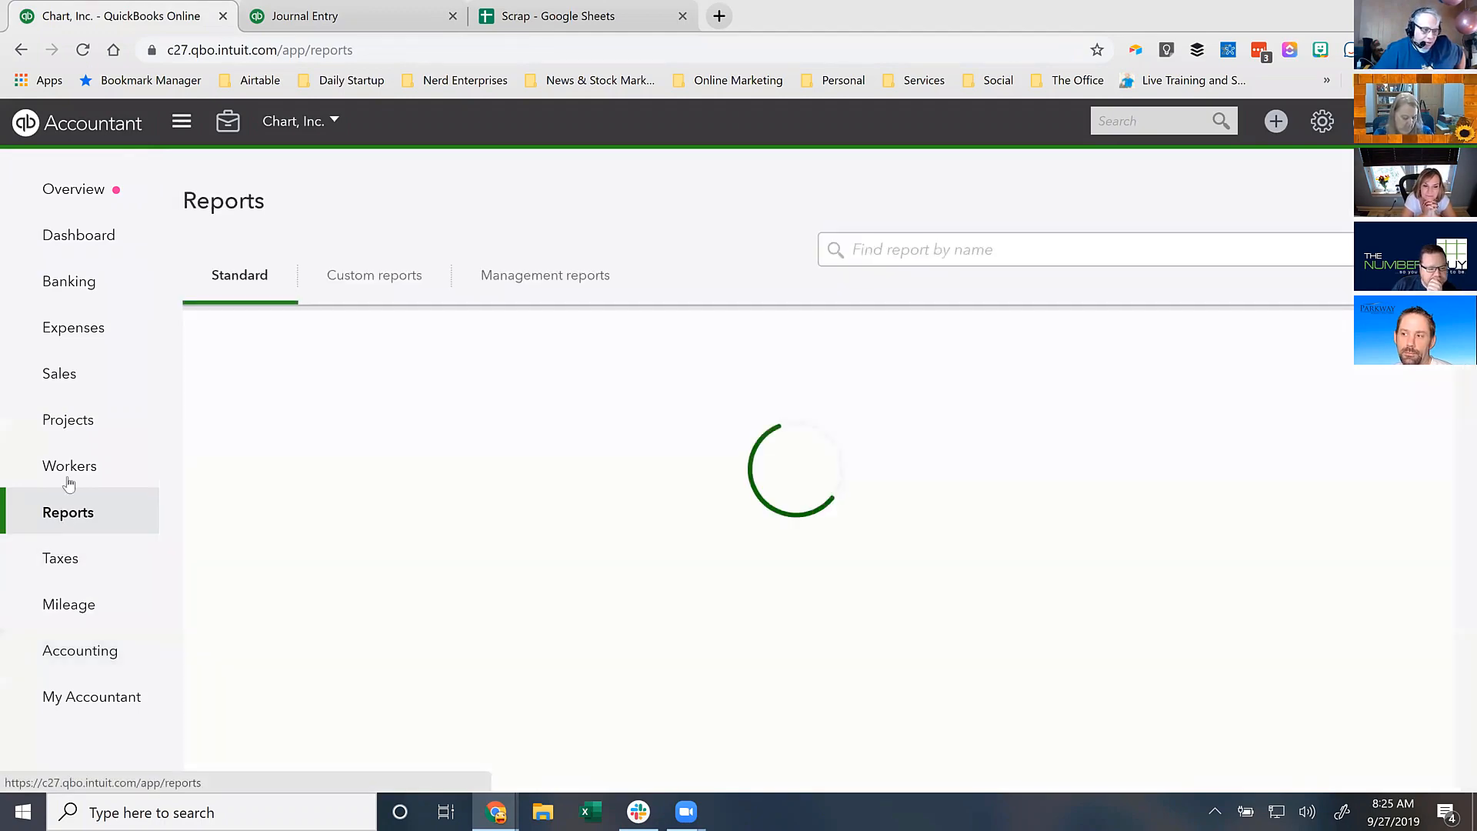
pyautogui.click(306, 460)
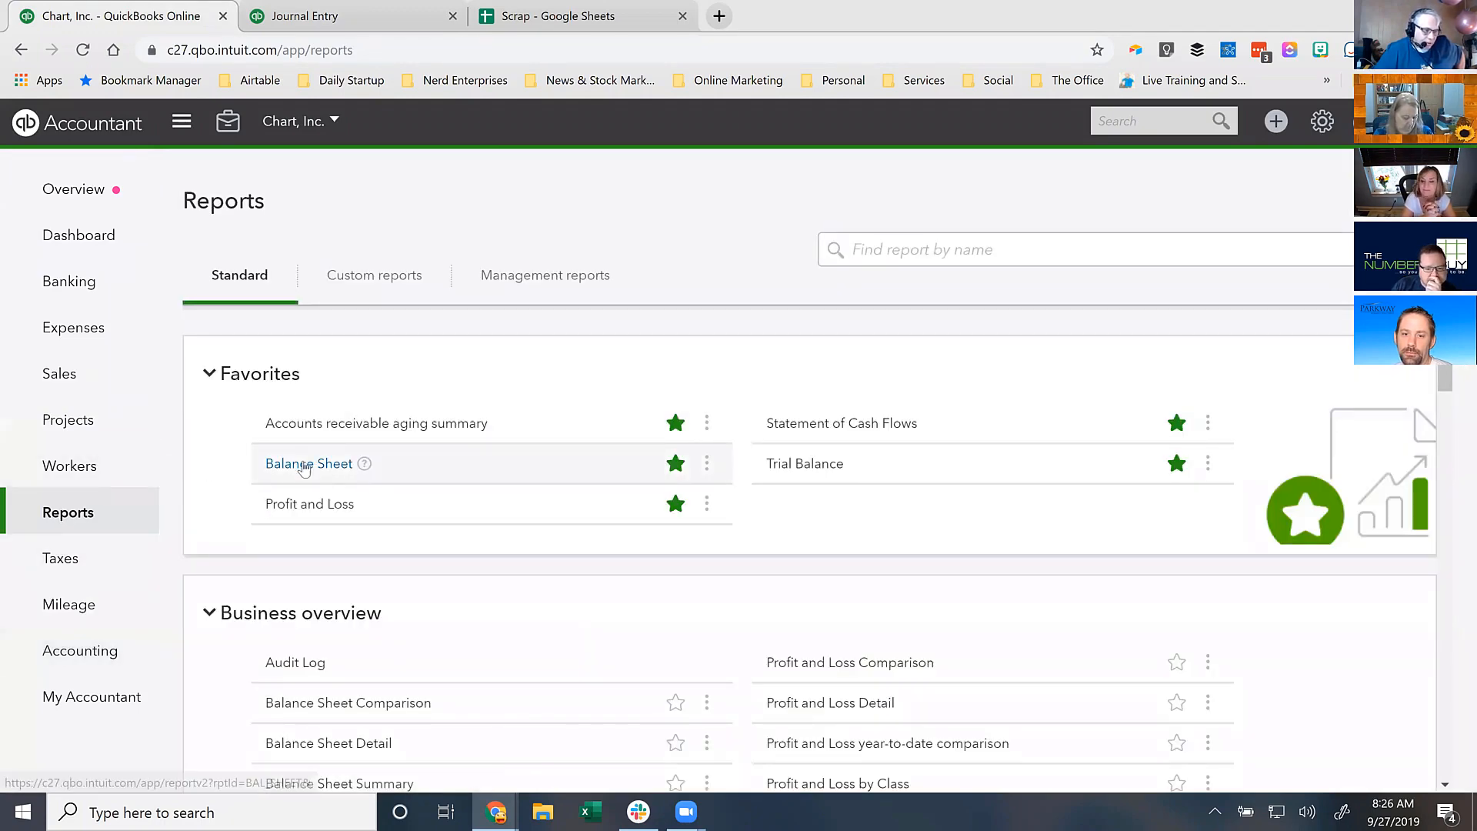
pyautogui.scroll(-4, 620, 520)
pyautogui.scroll(-1, 620, 519)
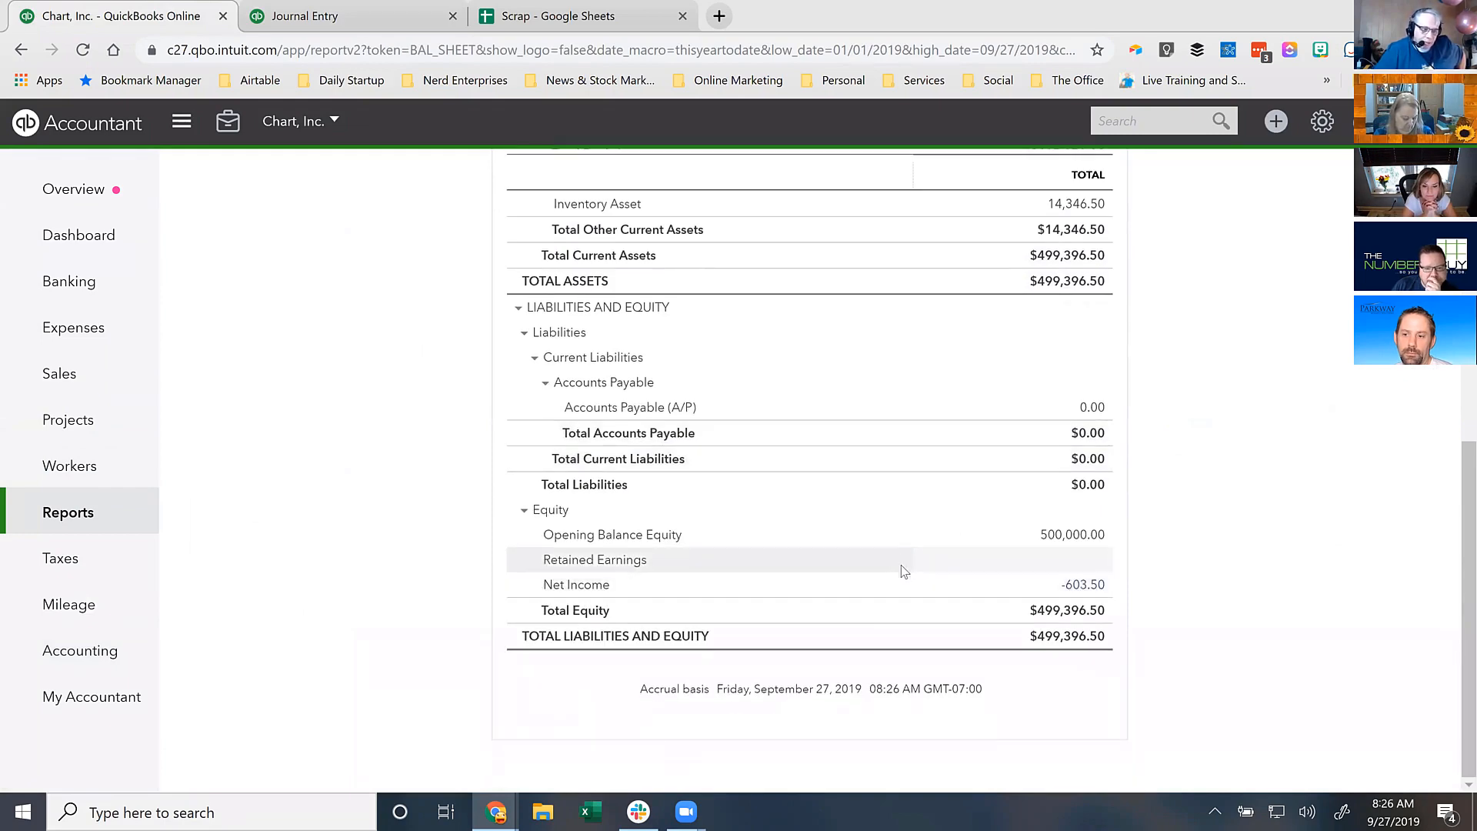
pyautogui.scroll(7, 907, 577)
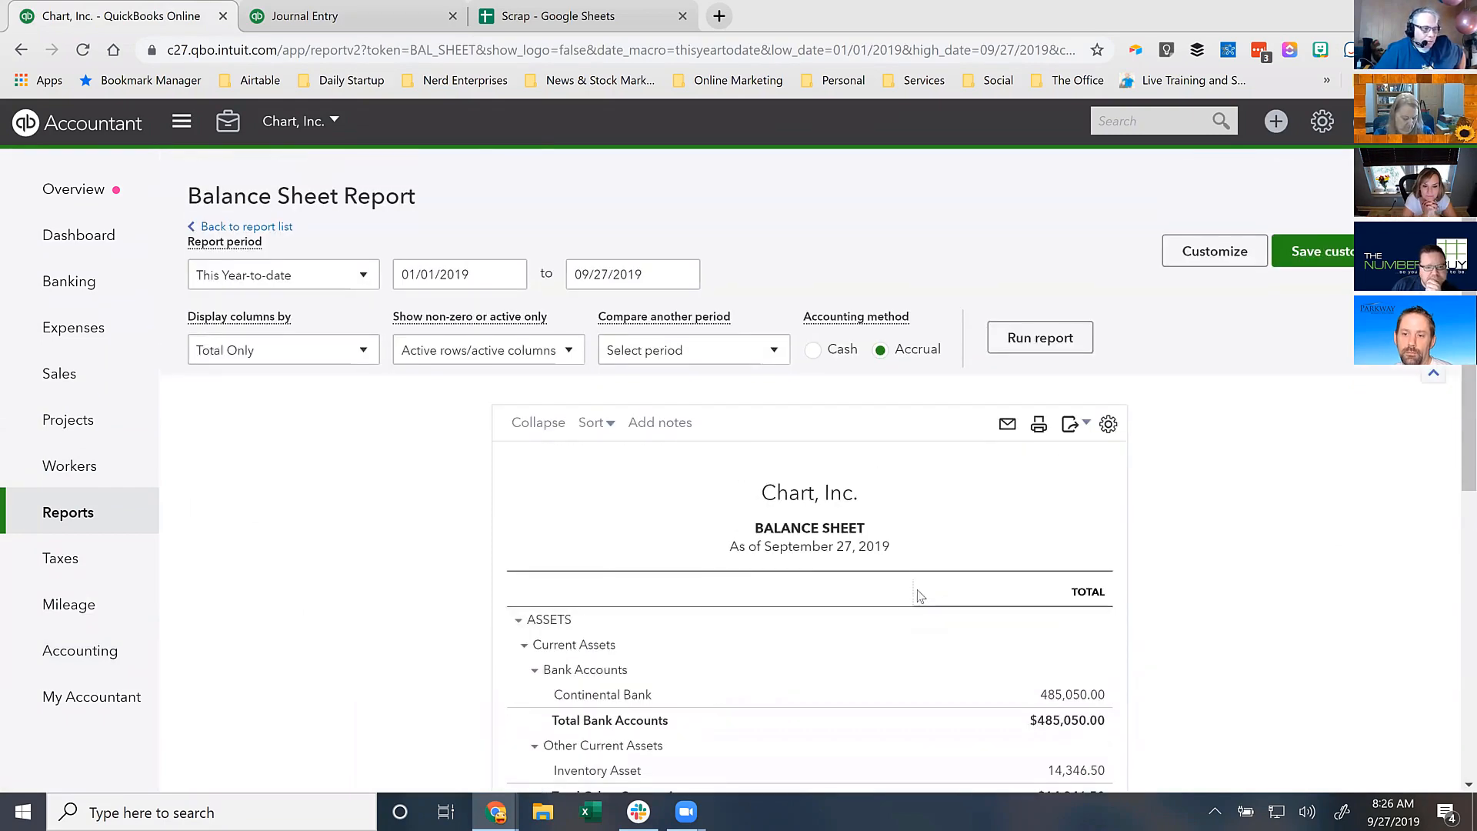
pyautogui.click(303, 17)
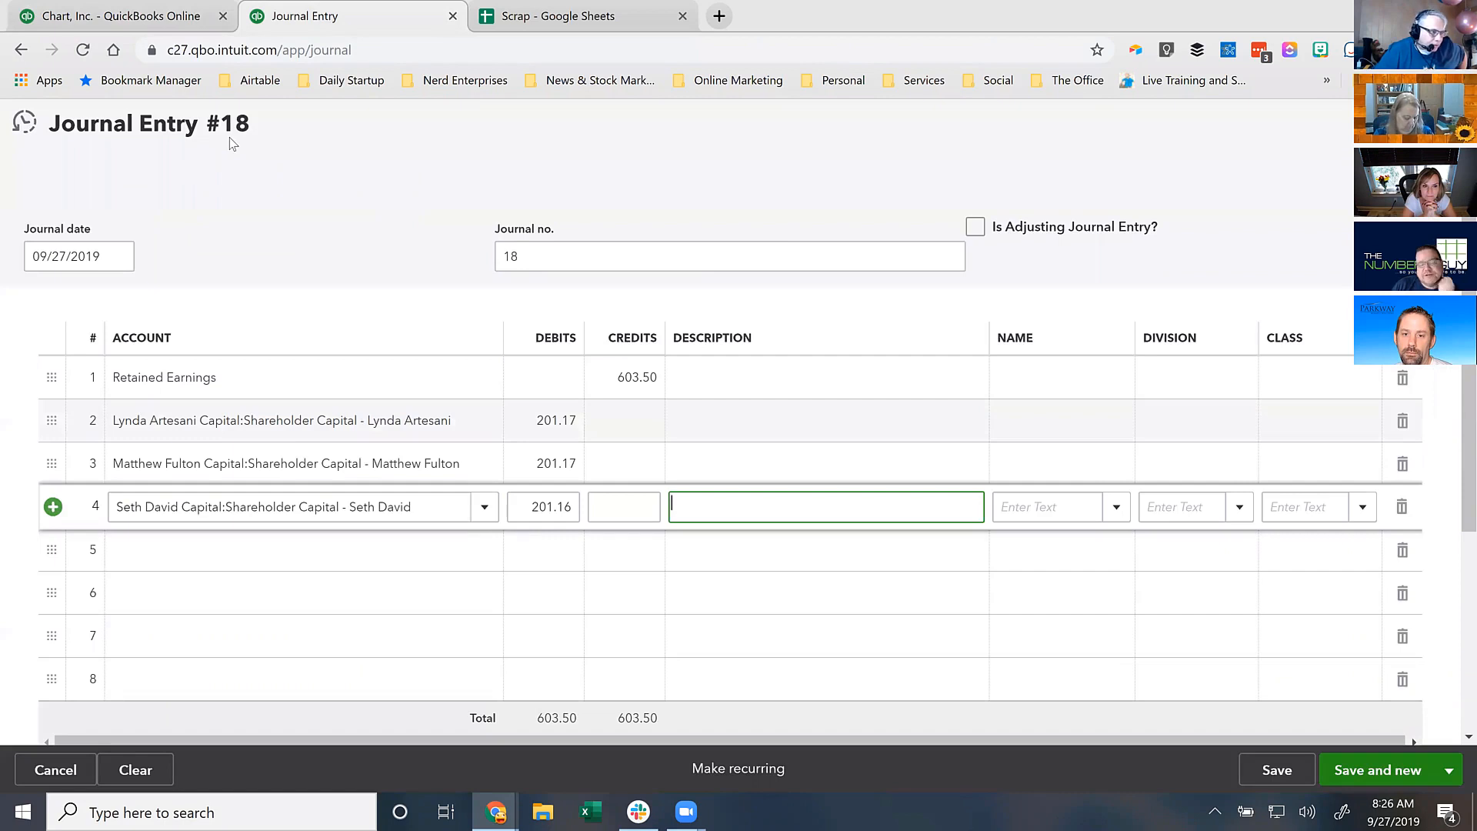
# - Change Journal Entry #18's date from 09/27/2019 to 01/01/2020
pyautogui.click(117, 258)
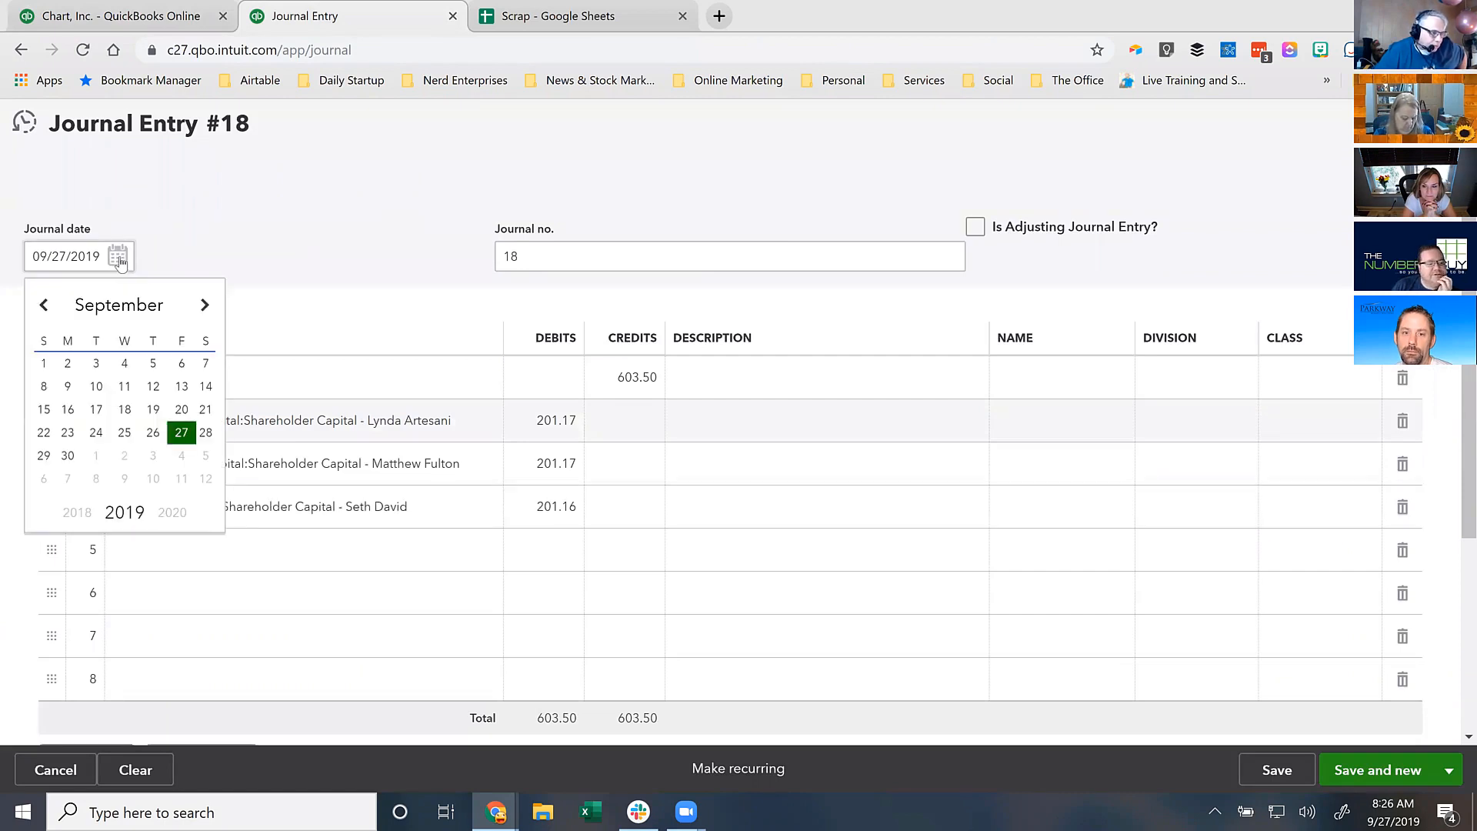
pyautogui.click(205, 306)
pyautogui.click(205, 306)
pyautogui.click(204, 306)
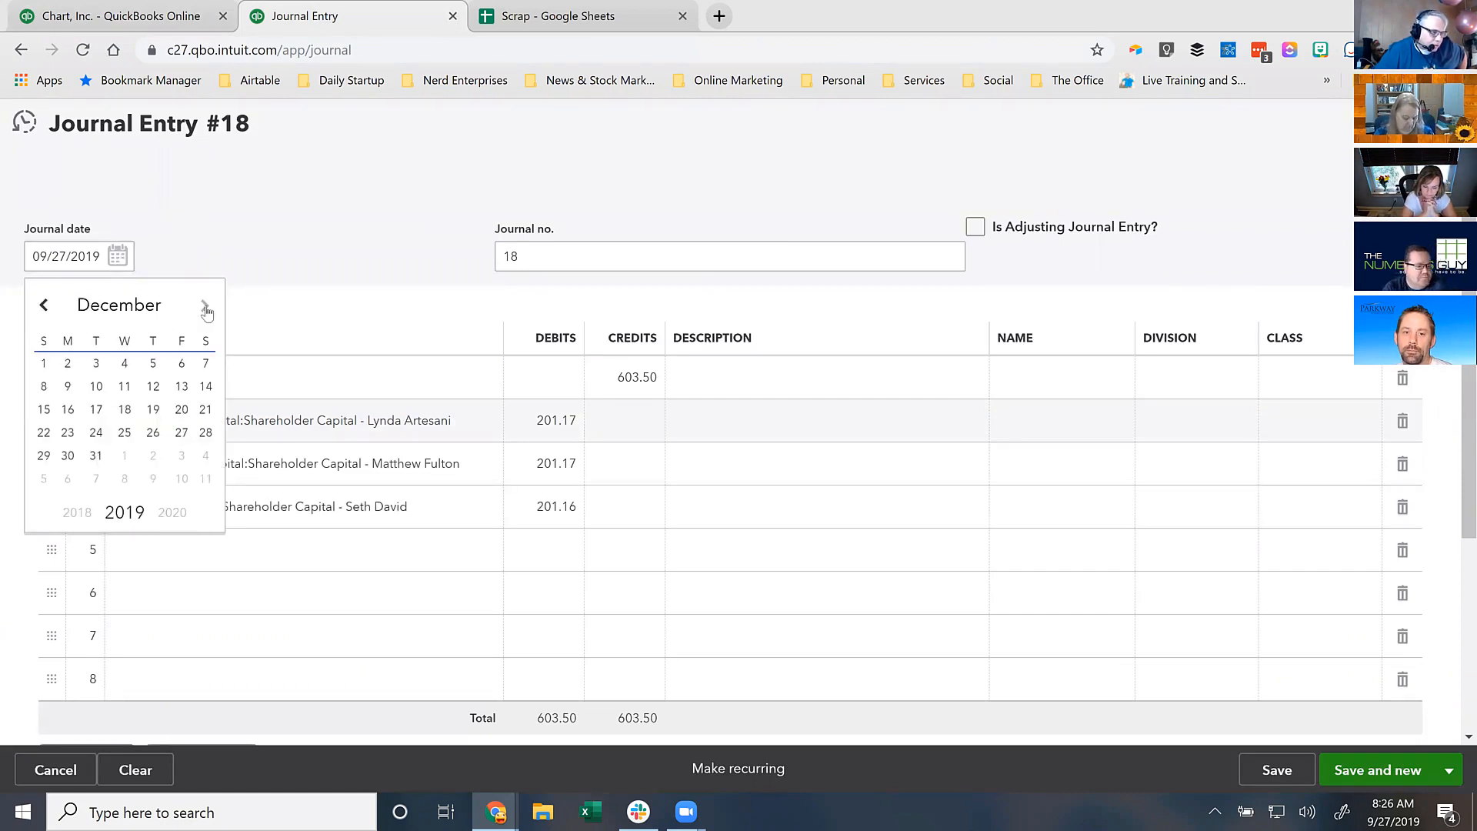
pyautogui.click(93, 454)
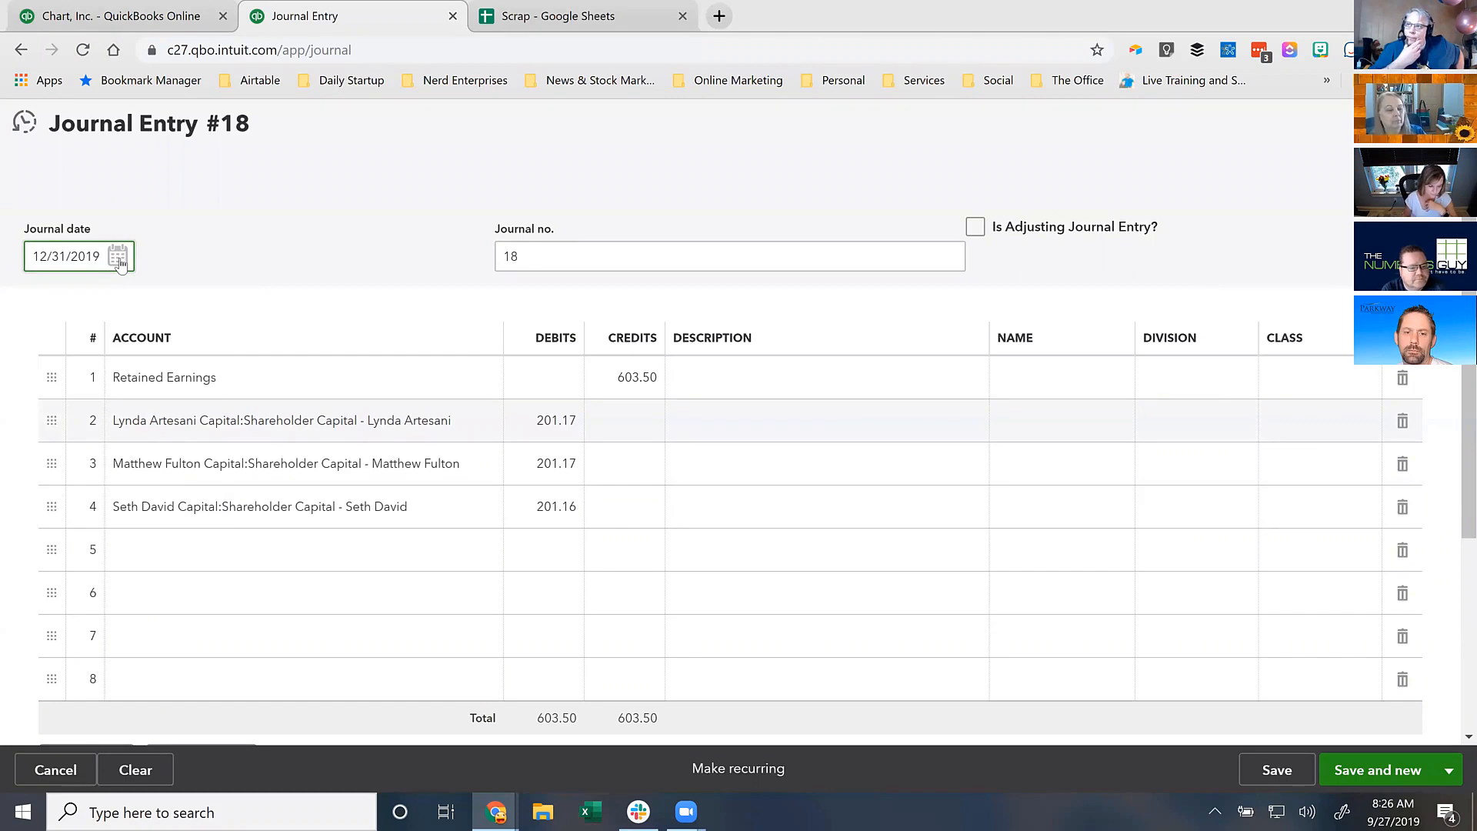
pyautogui.click(119, 259)
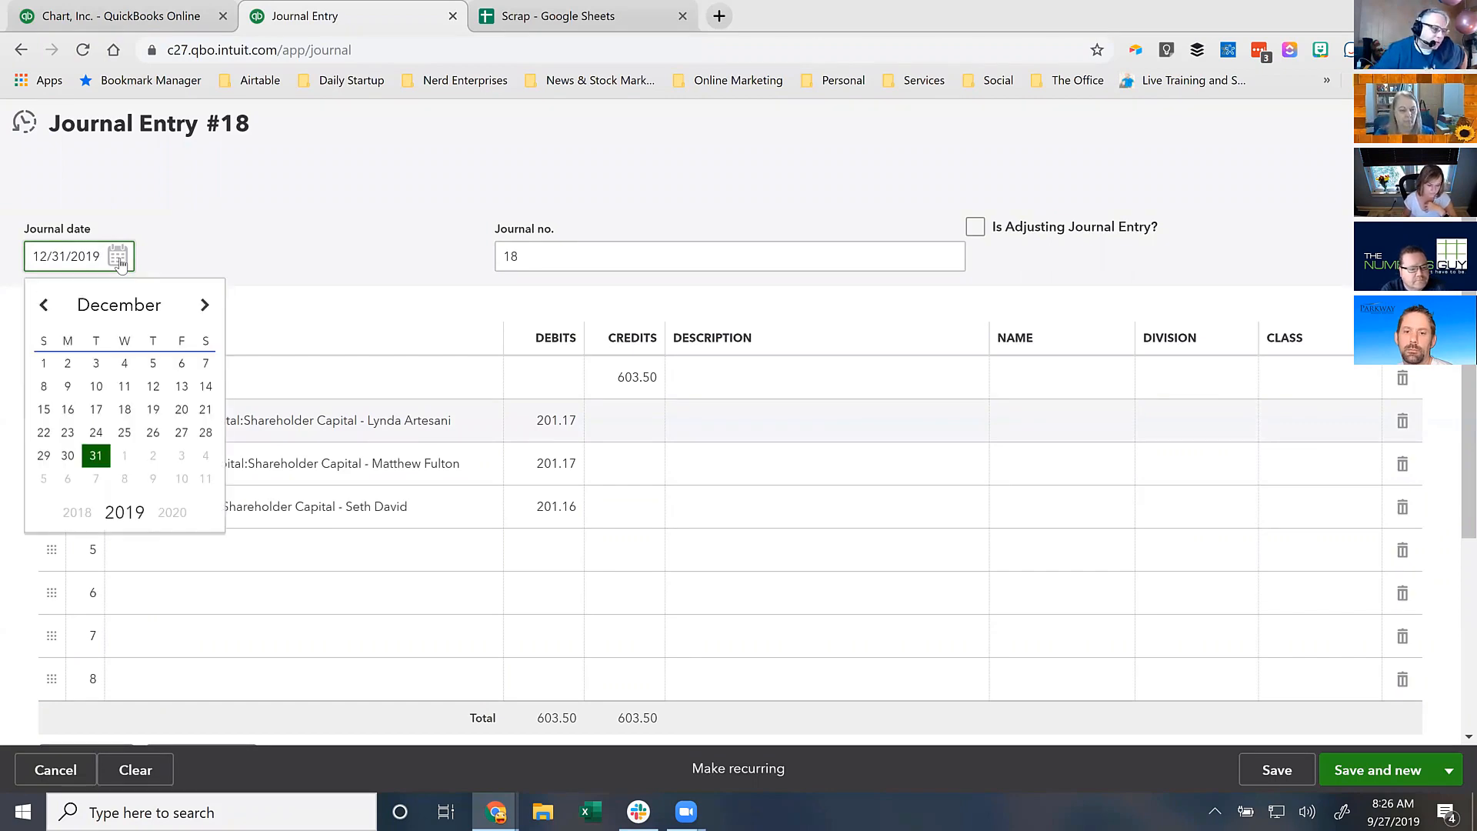
pyautogui.click(203, 306)
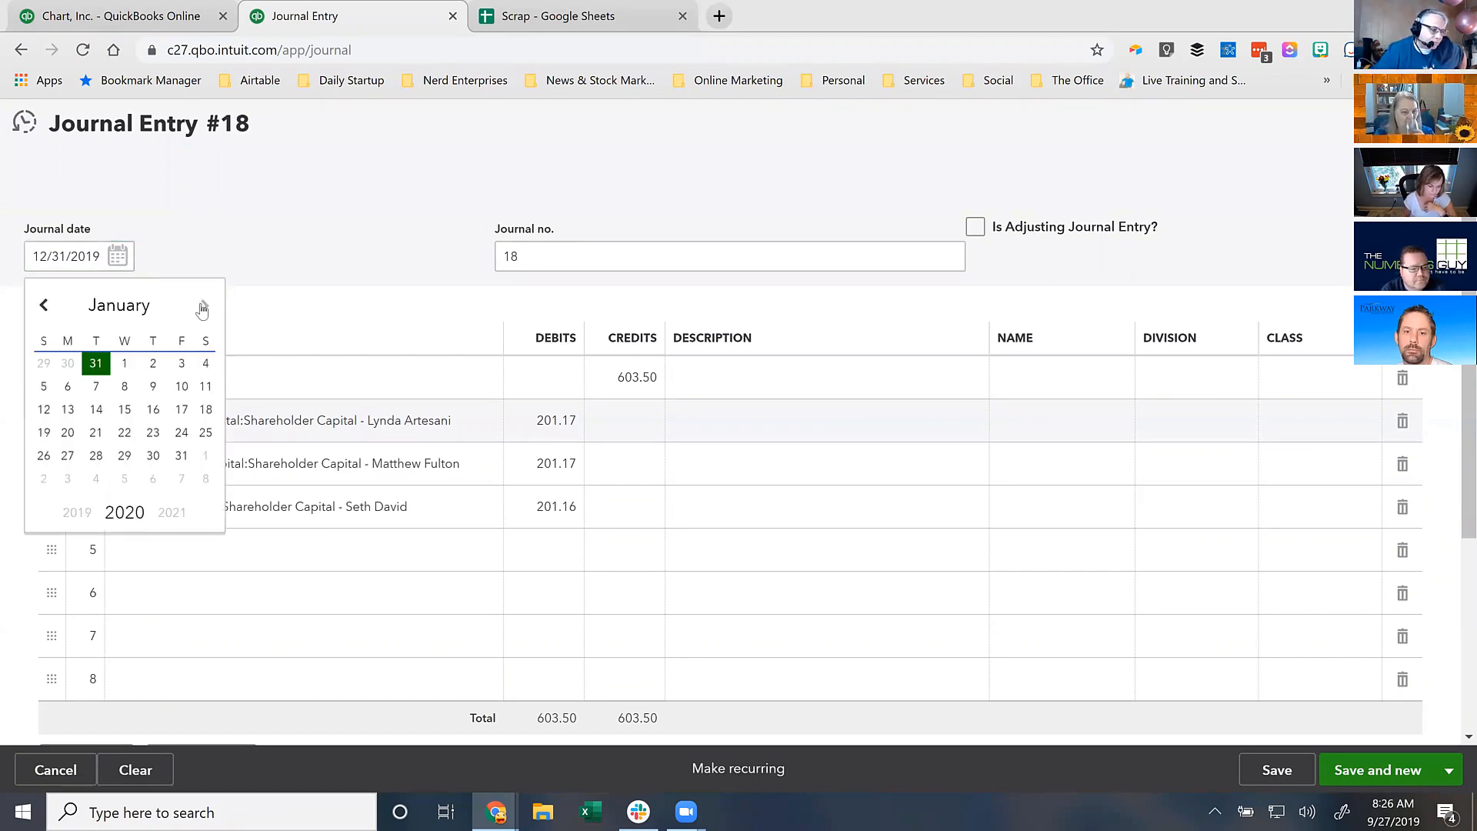
pyautogui.click(124, 365)
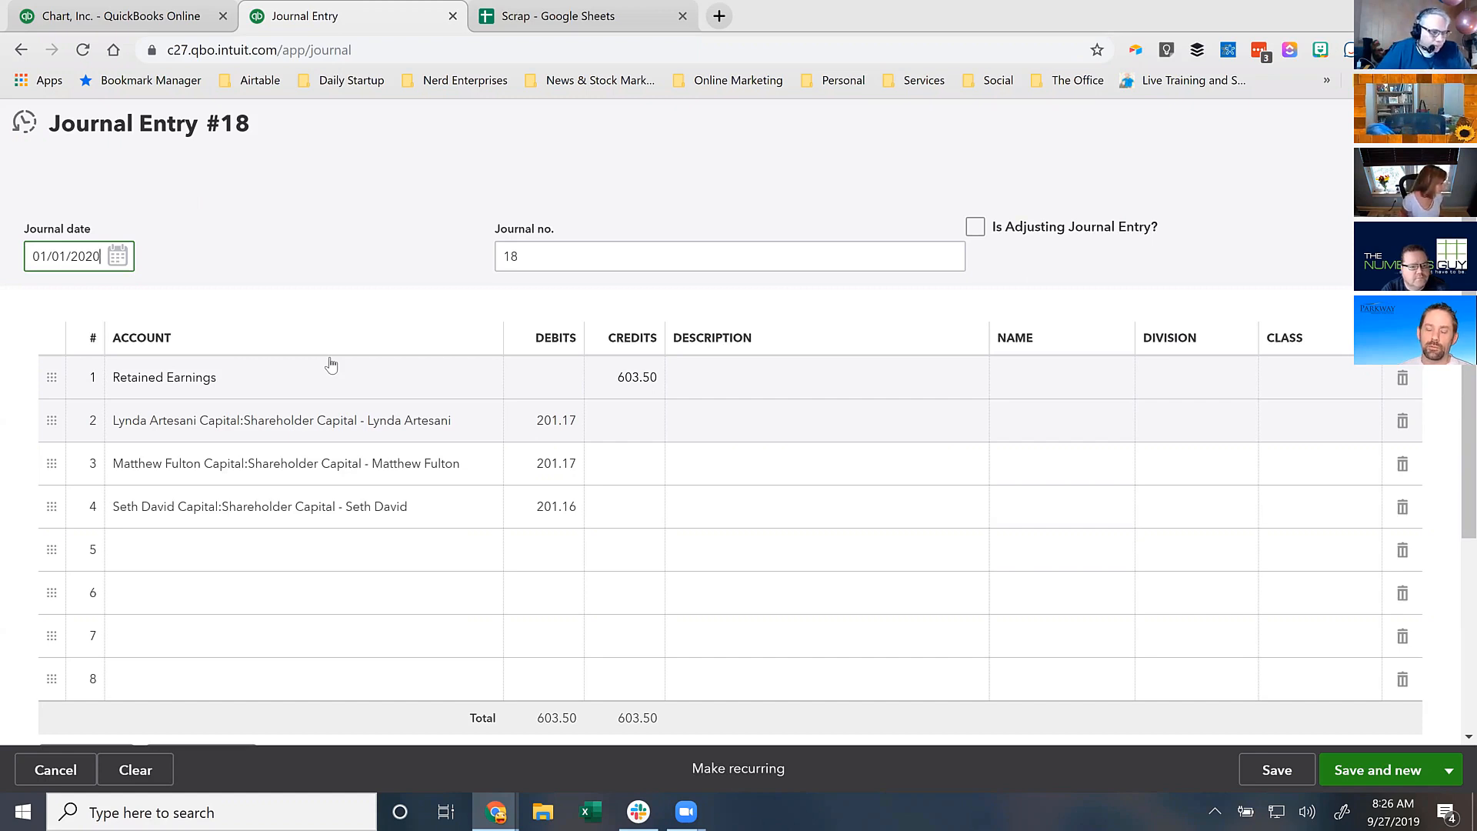
# - Describe all four lines as 'Distribute earnings between capital accounts'
pyautogui.click(723, 376)
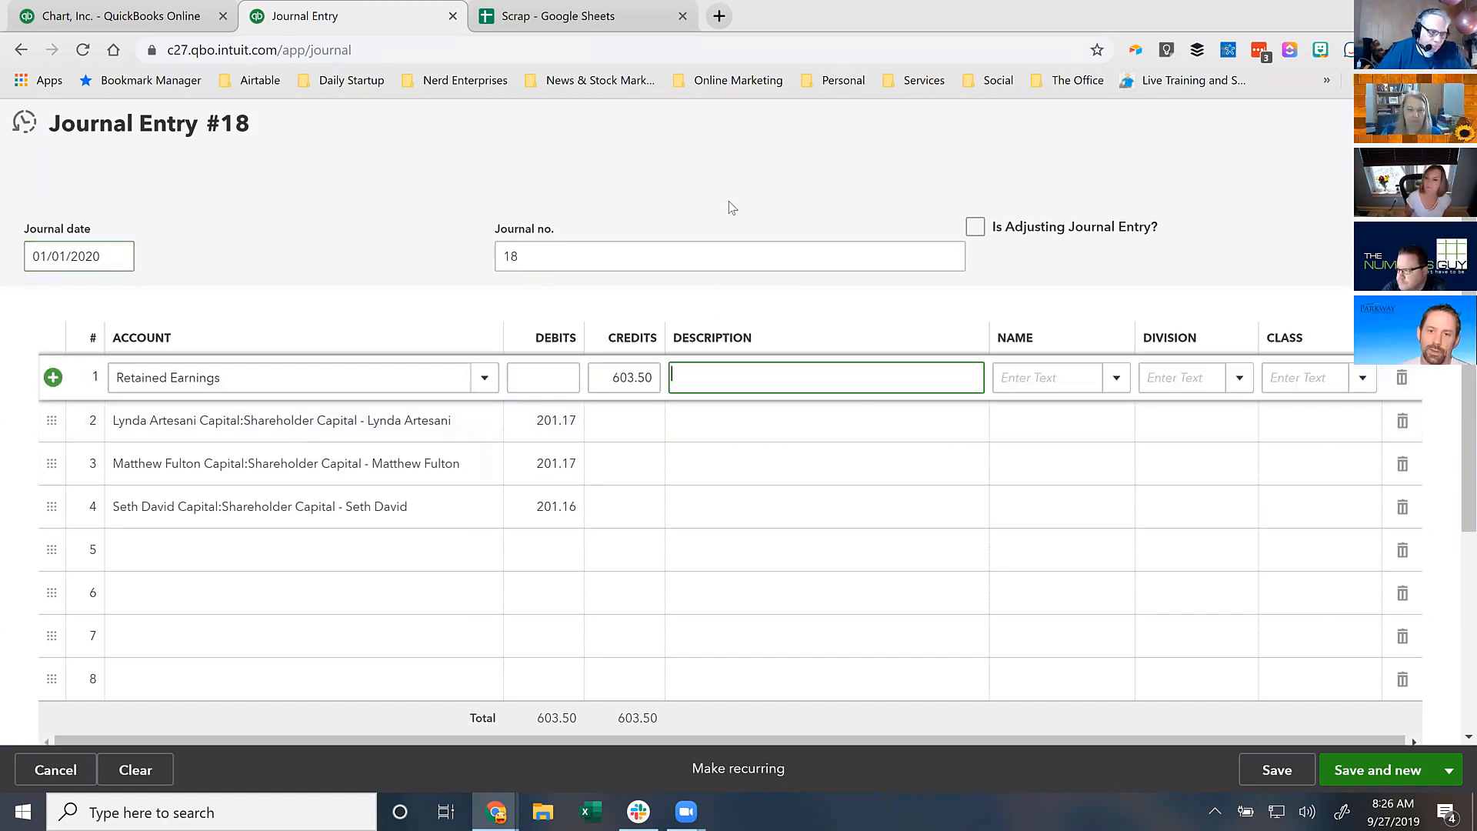
pyautogui.write('Distribute ')
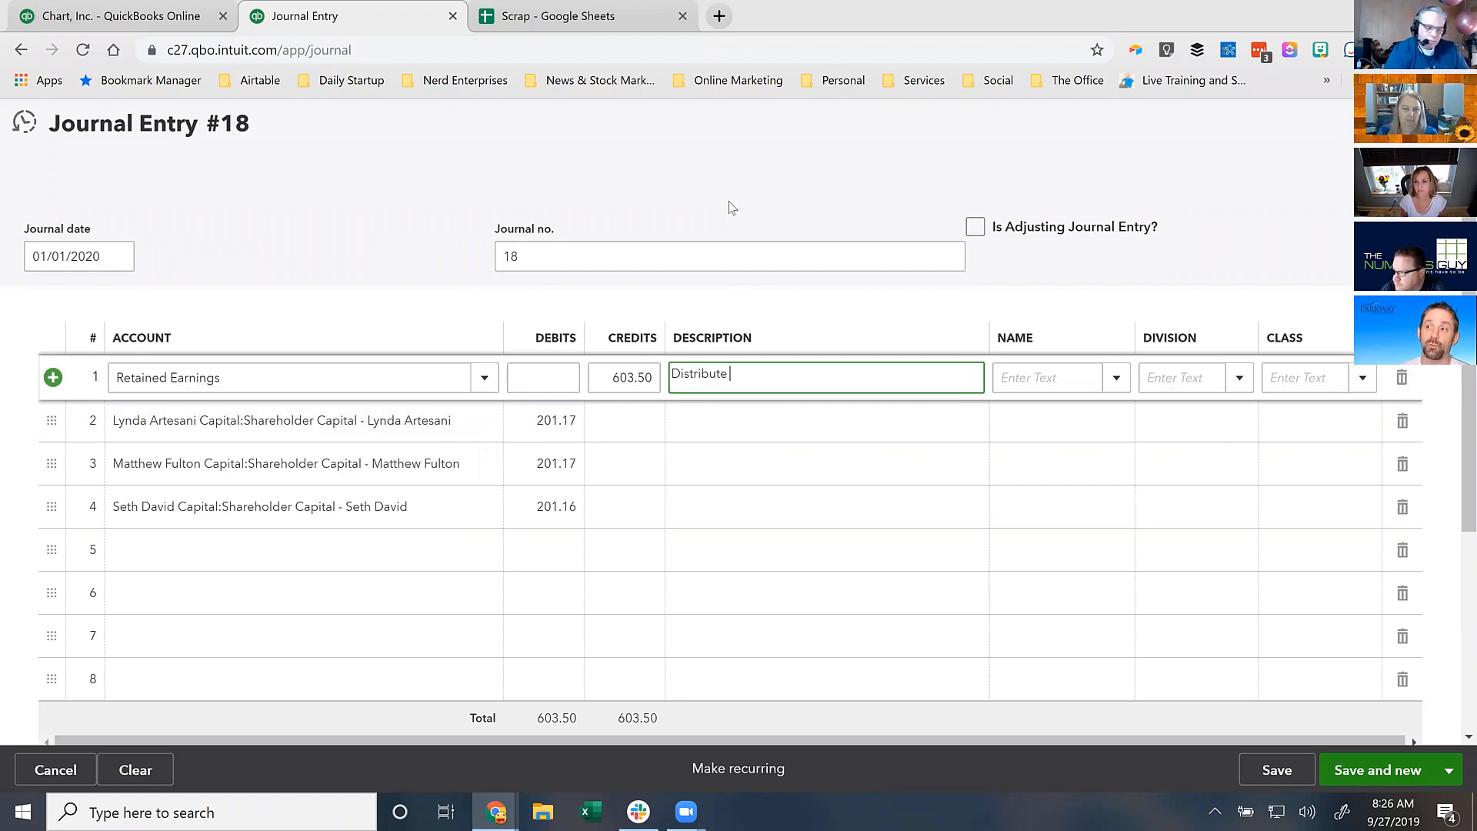
pyautogui.write('earnings ')
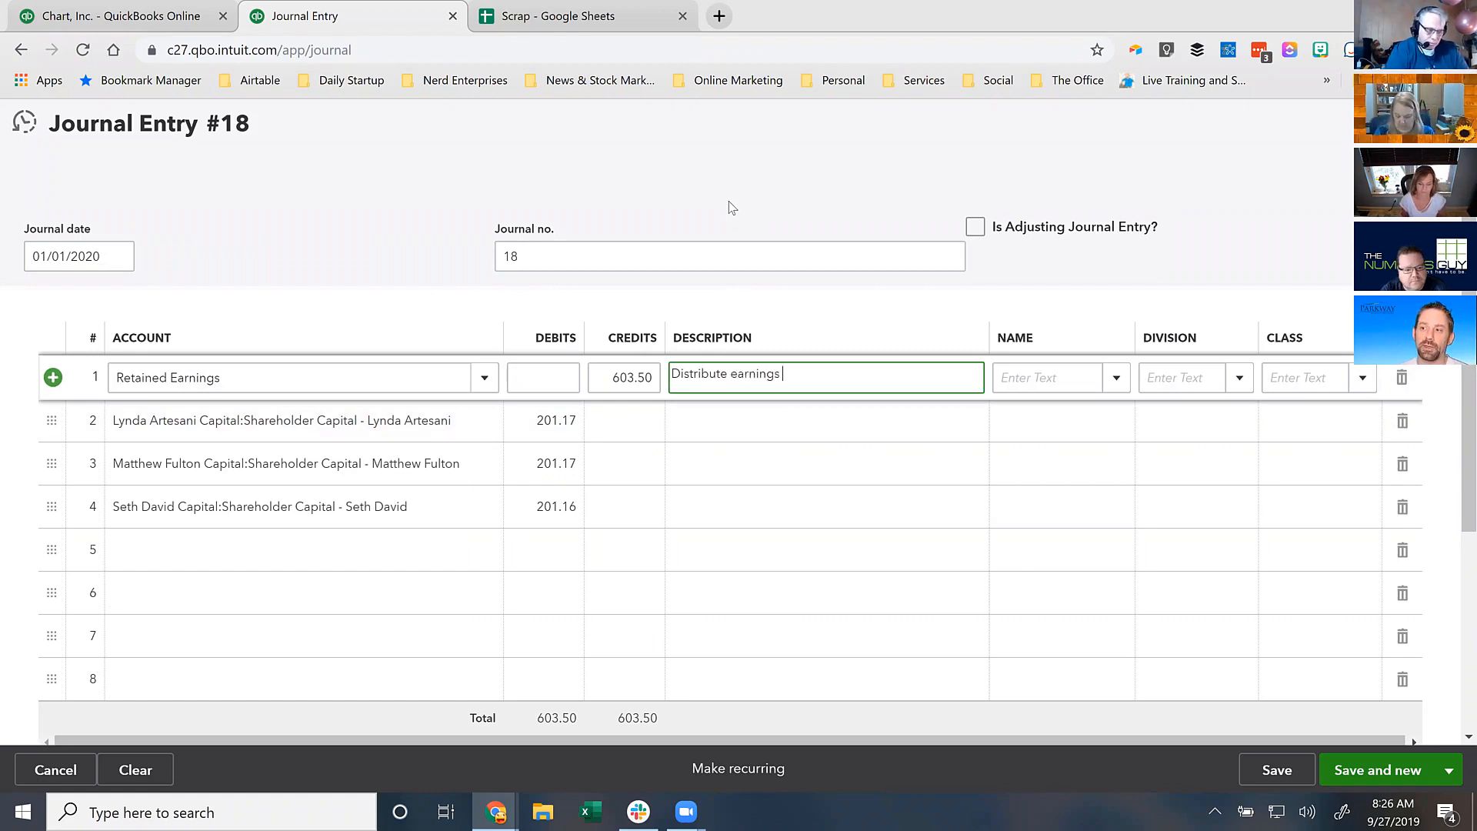
pyautogui.write('between capita')
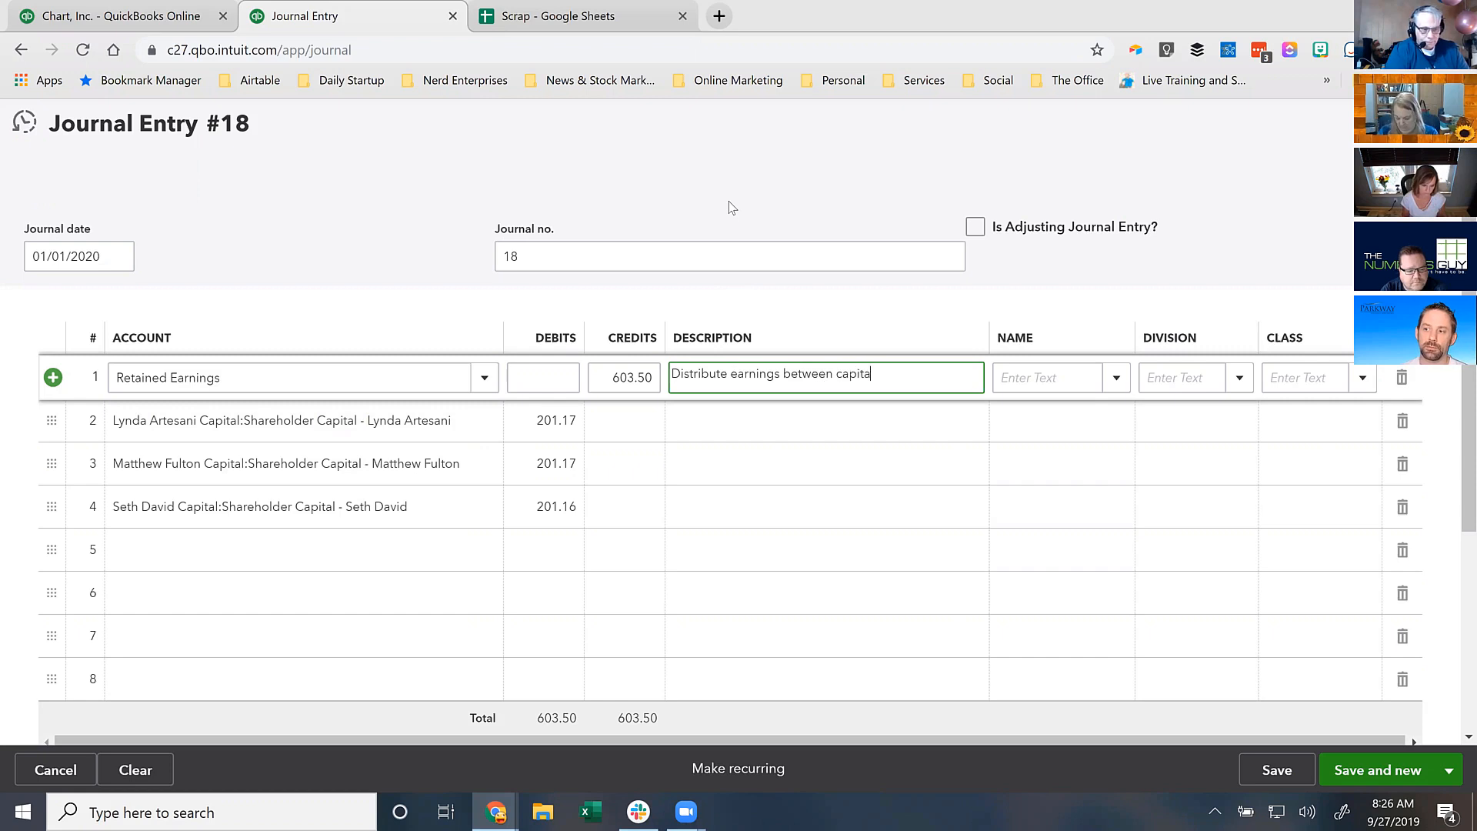
pyautogui.write('l accounts')
pyautogui.hotkey('ctrl', 'a')
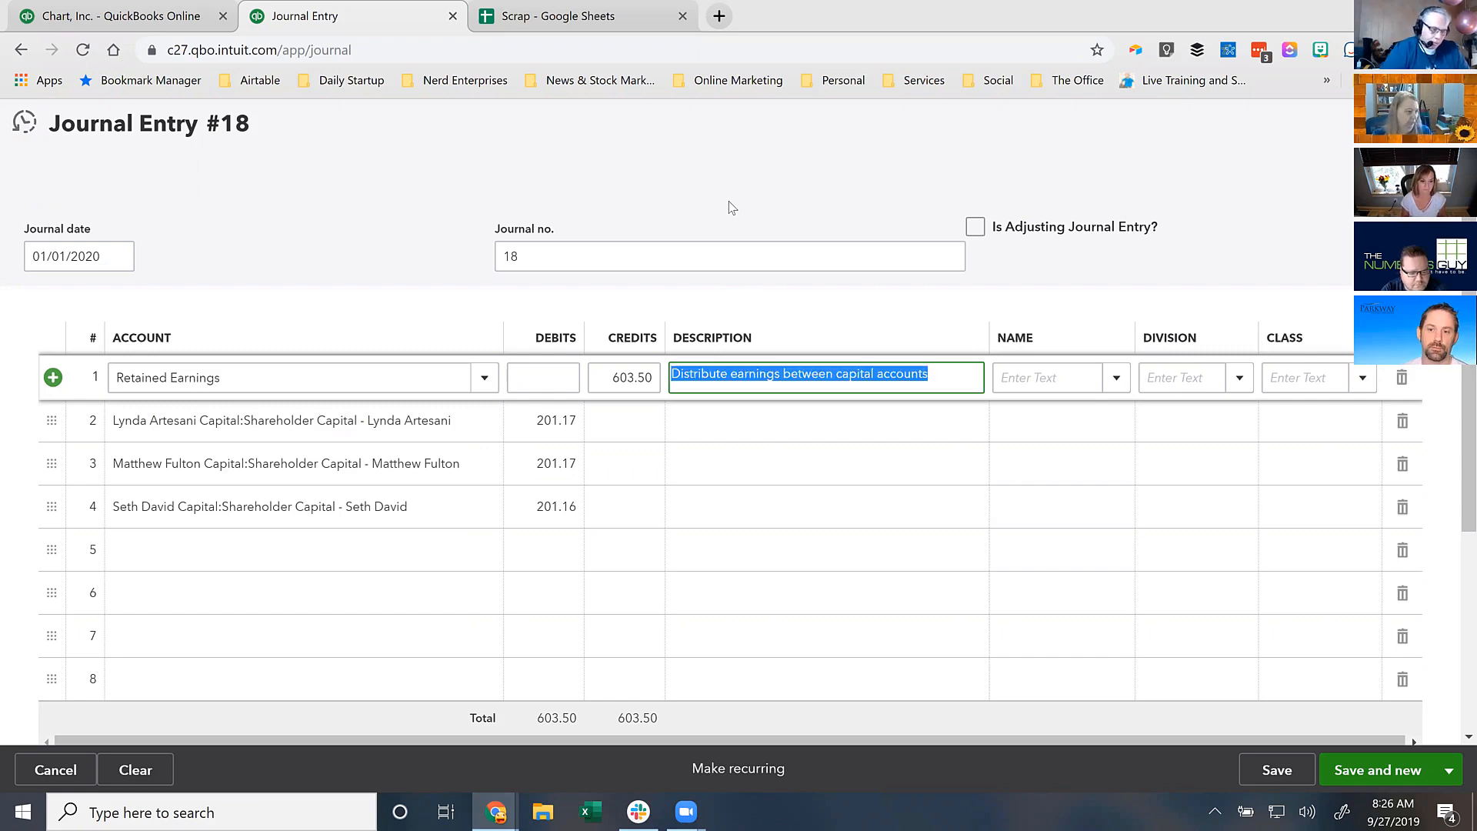
pyautogui.click(741, 422)
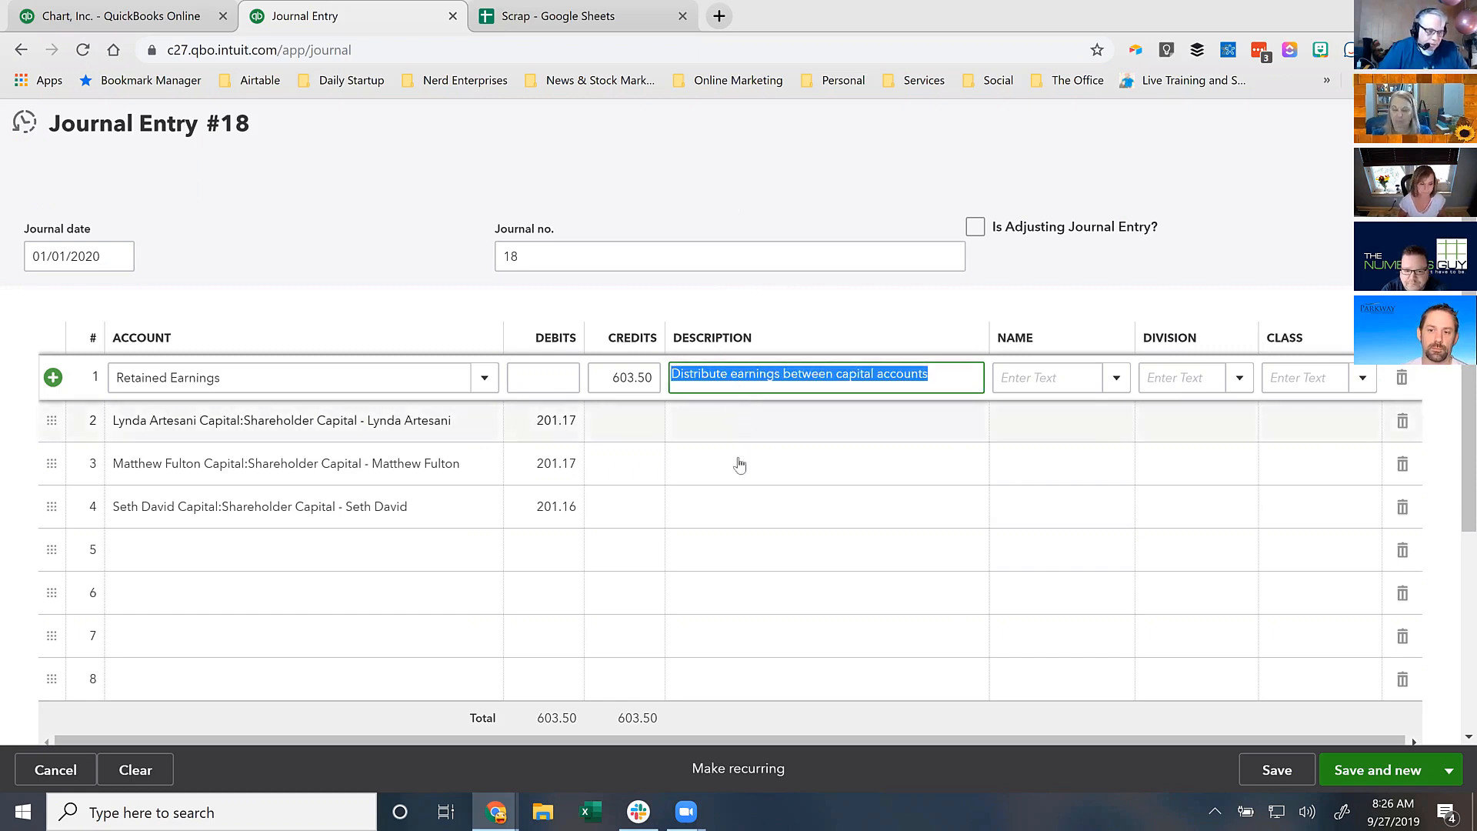
pyautogui.click(737, 467)
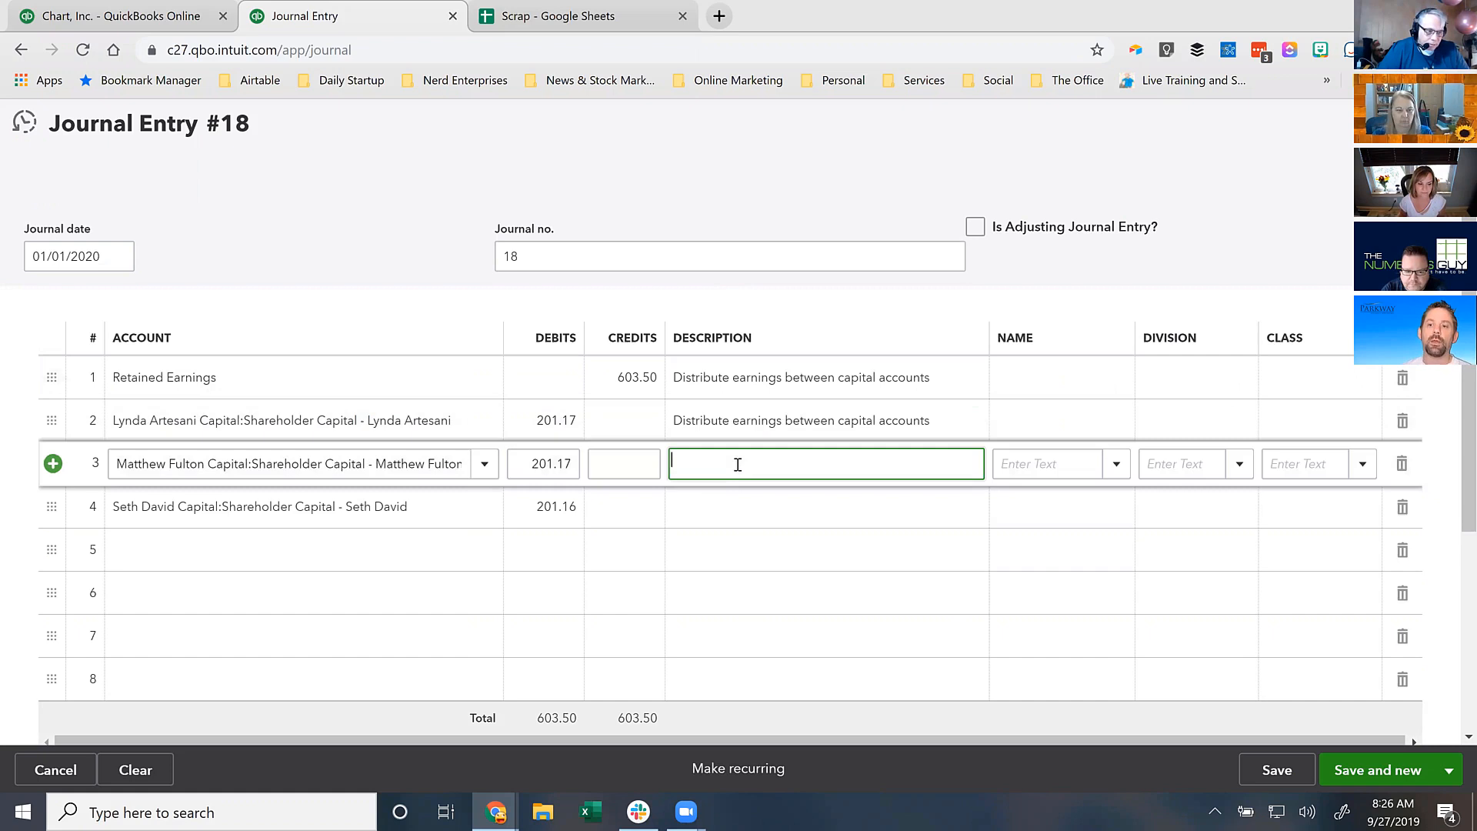
pyautogui.click(720, 504)
pyautogui.press('Tab')
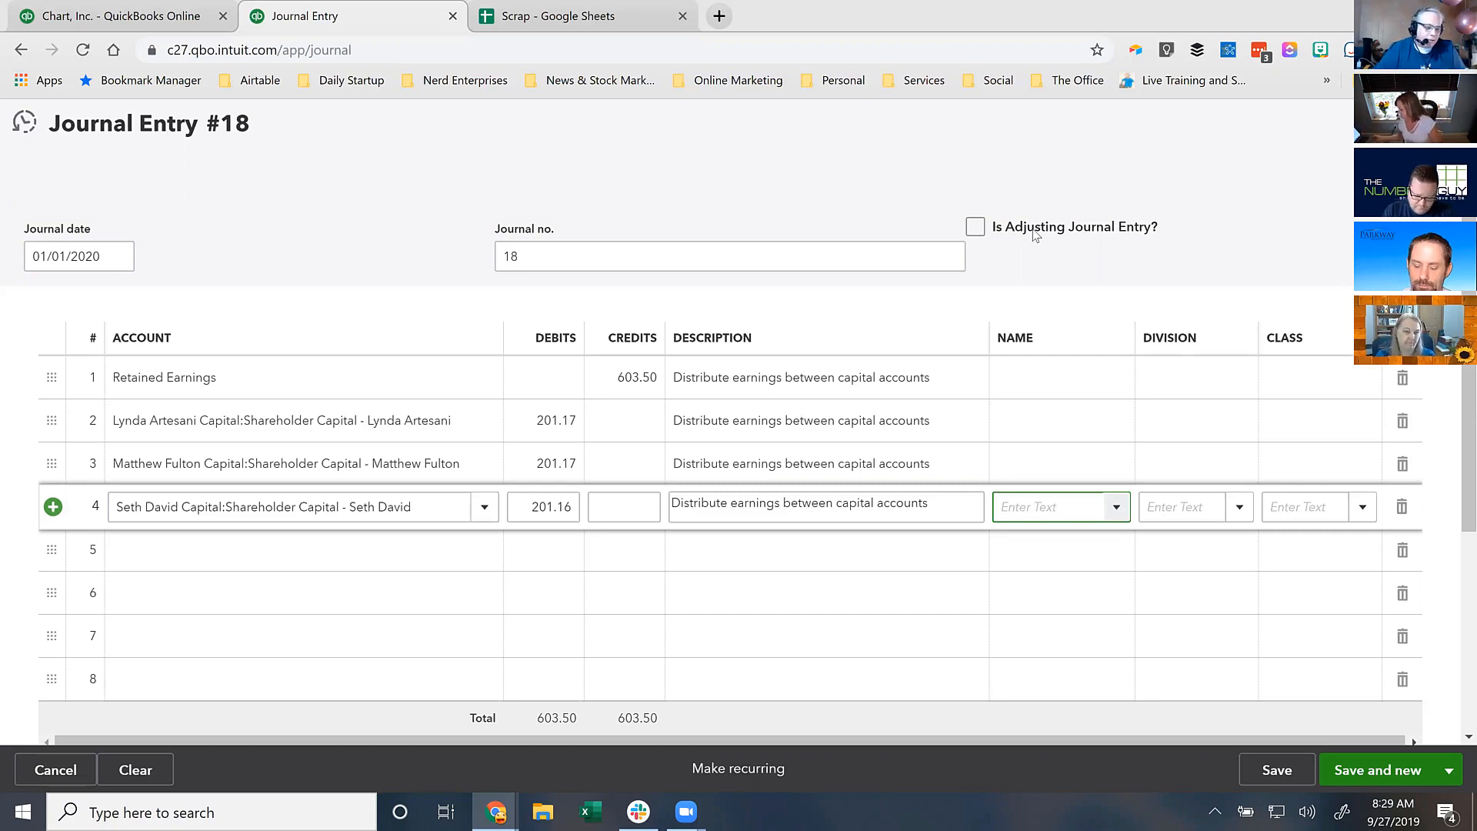
pyautogui.click(964, 151)
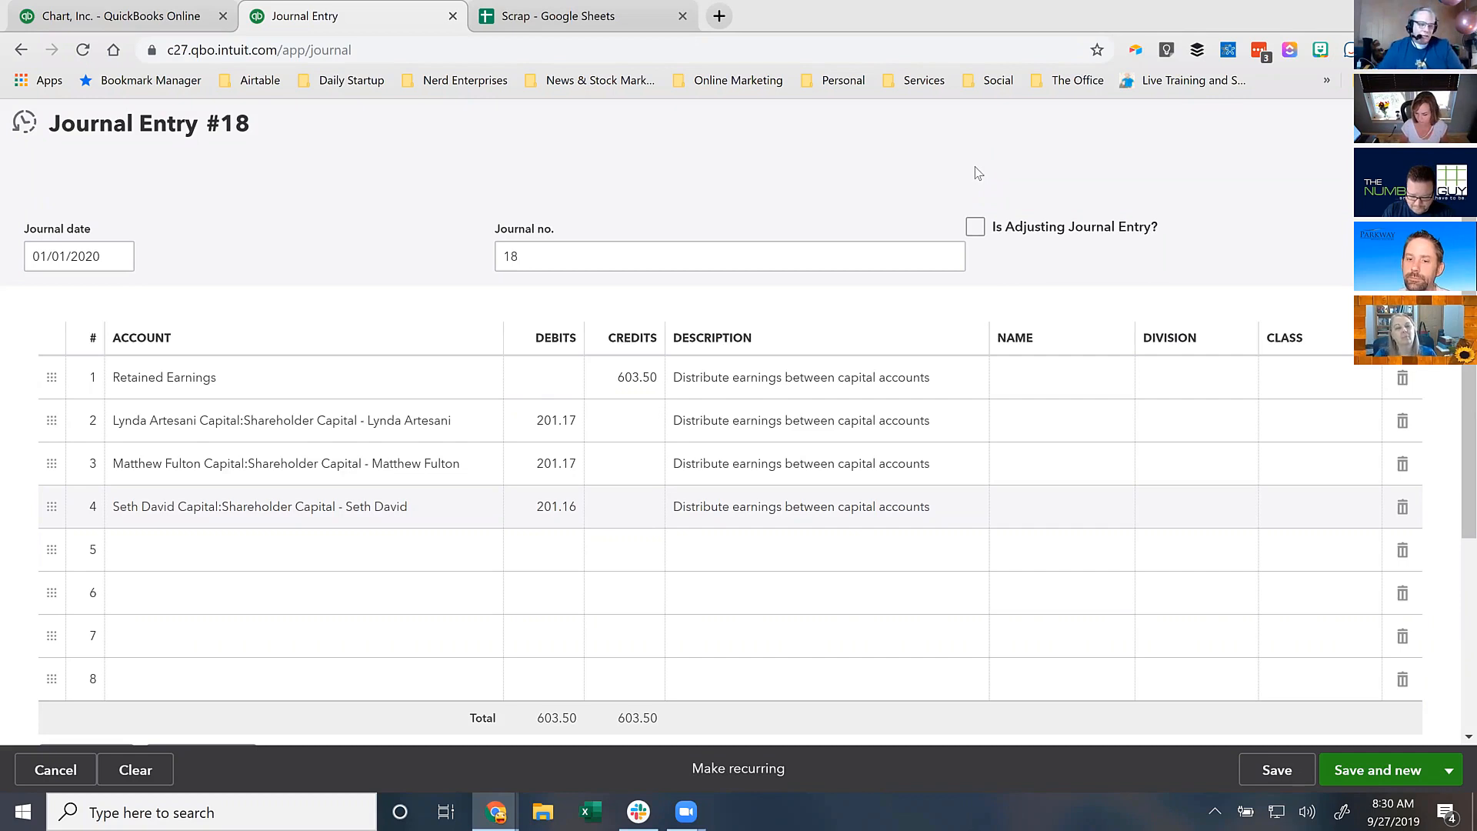
pyautogui.click(606, 14)
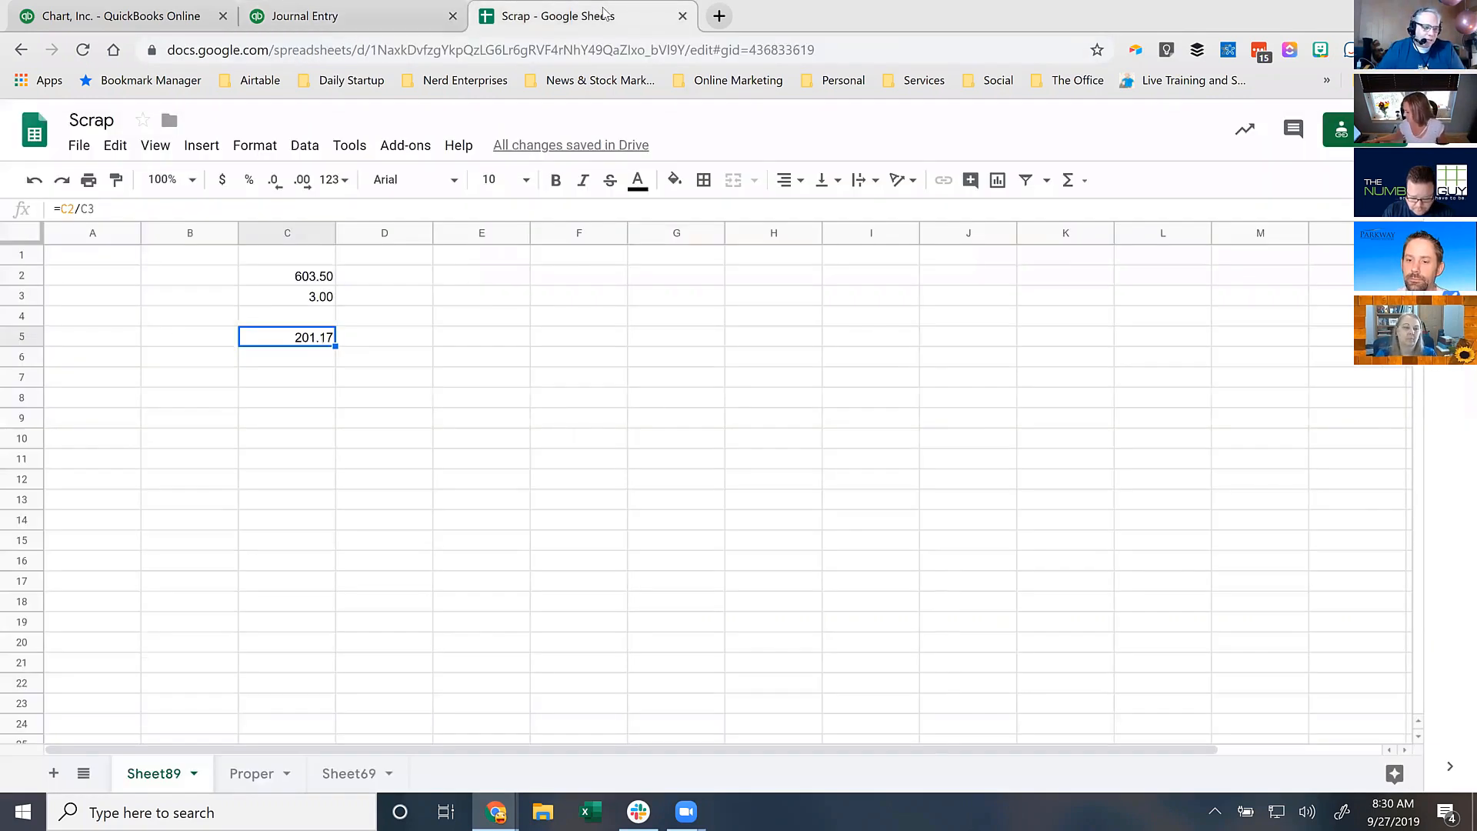
pyautogui.click(267, 297)
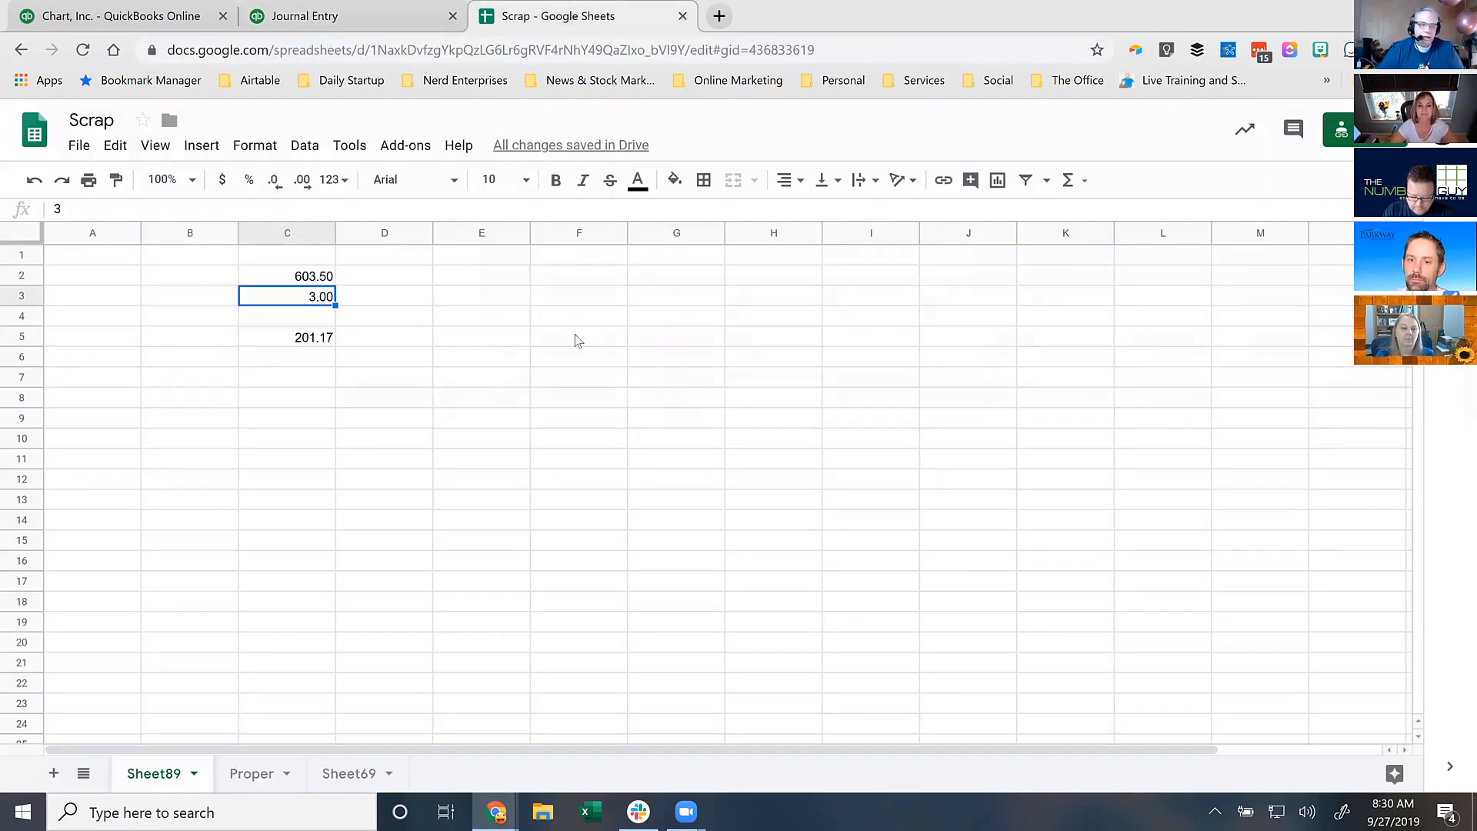
pyautogui.click(308, 16)
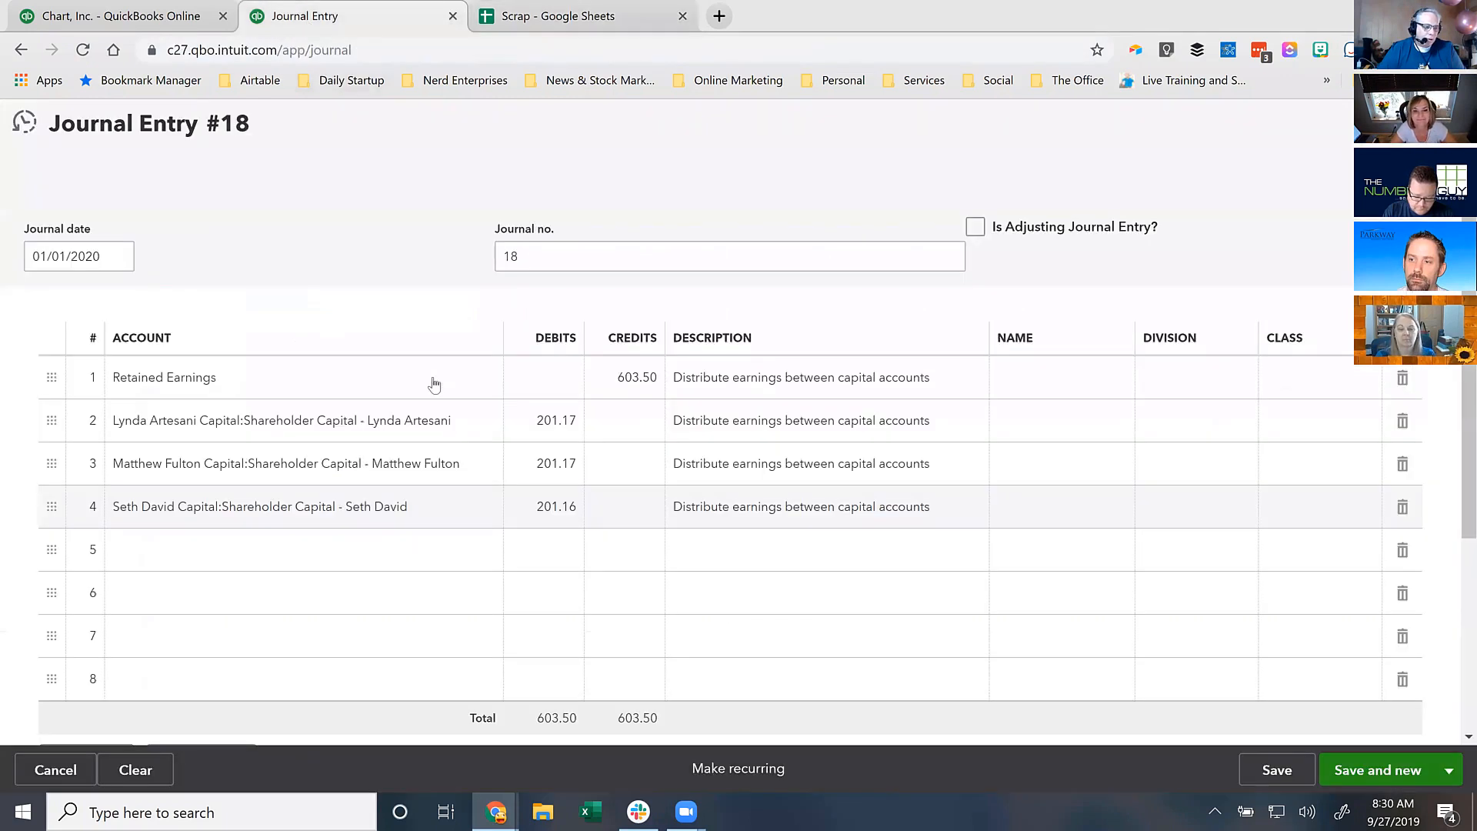
# - Check the 201.16, 603.50 and 201.17 amounts, then widen the Debits column
pyautogui.click(545, 508)
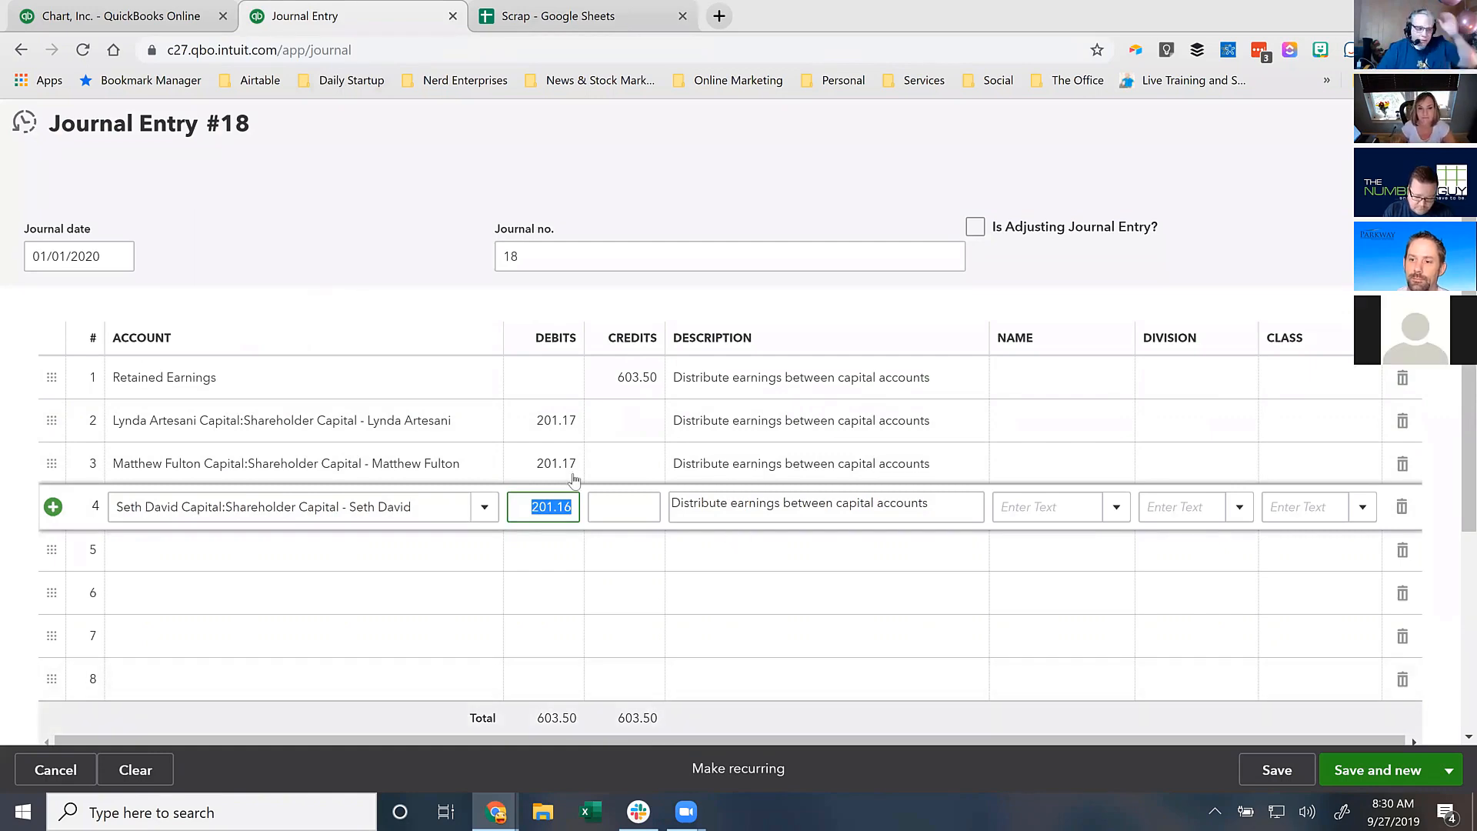
pyautogui.click(623, 379)
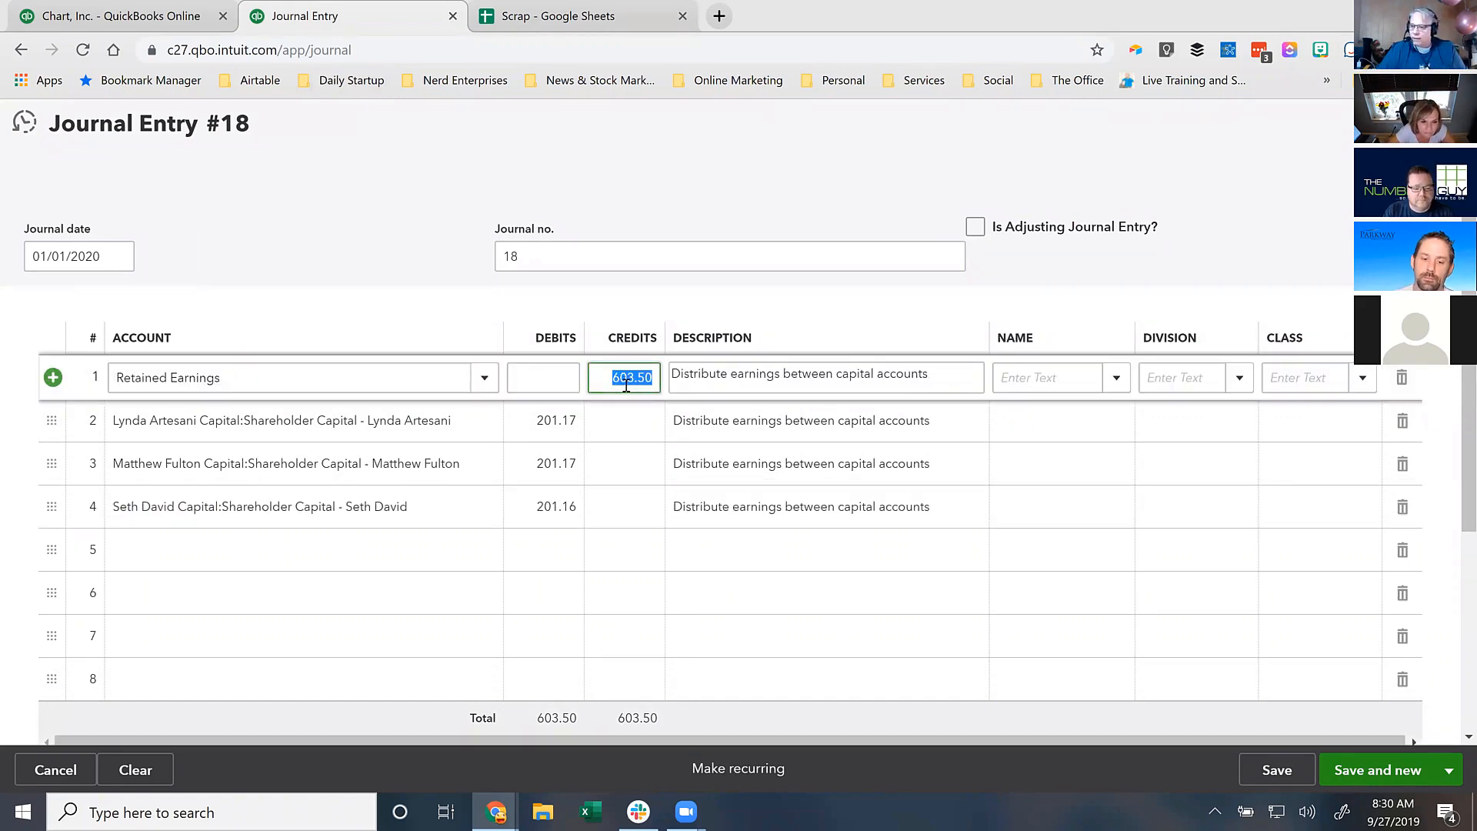
pyautogui.click(528, 427)
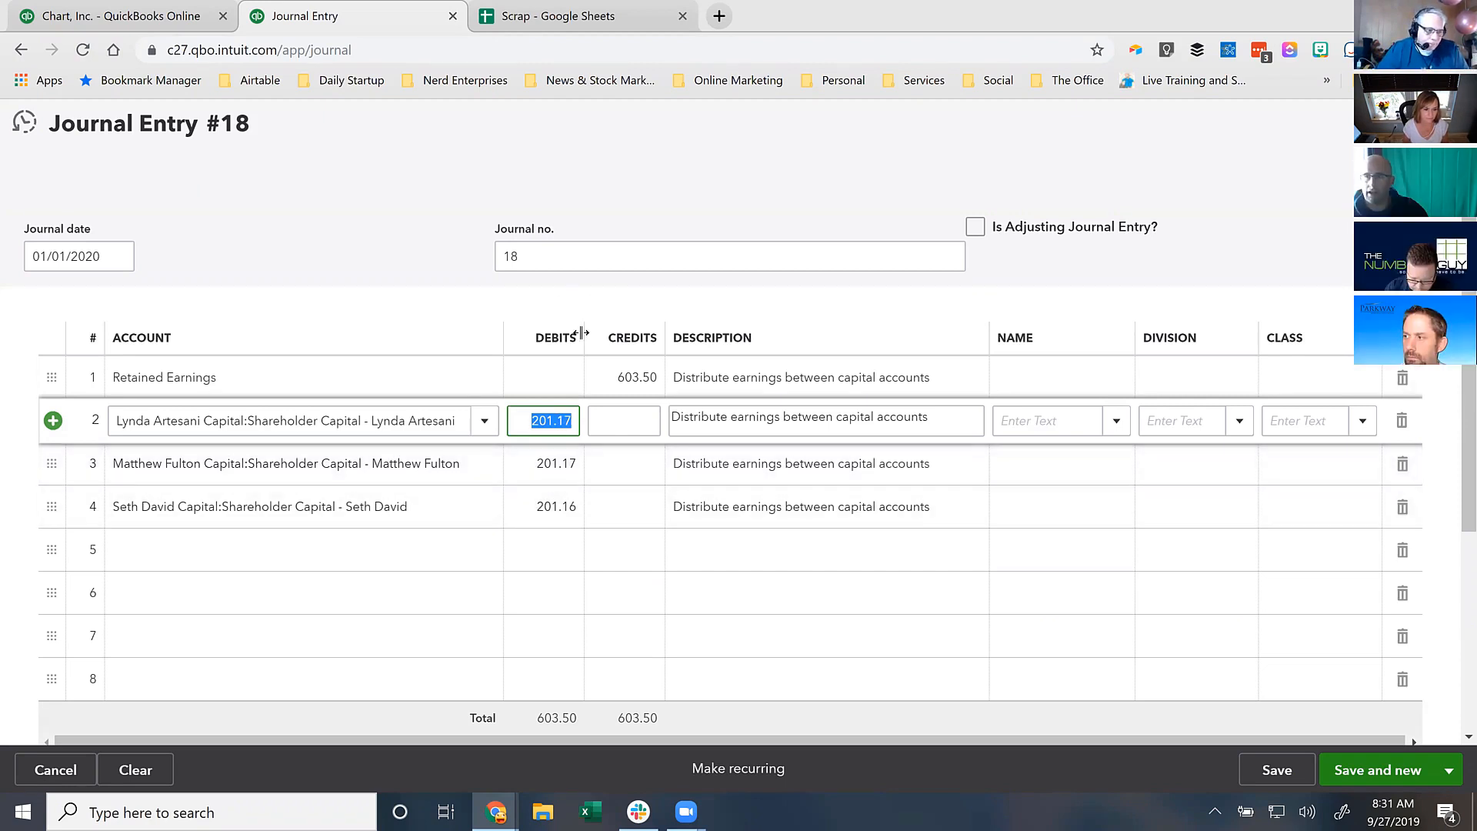
pyautogui.moveTo(583, 338); pyautogui.dragTo(592, 339)
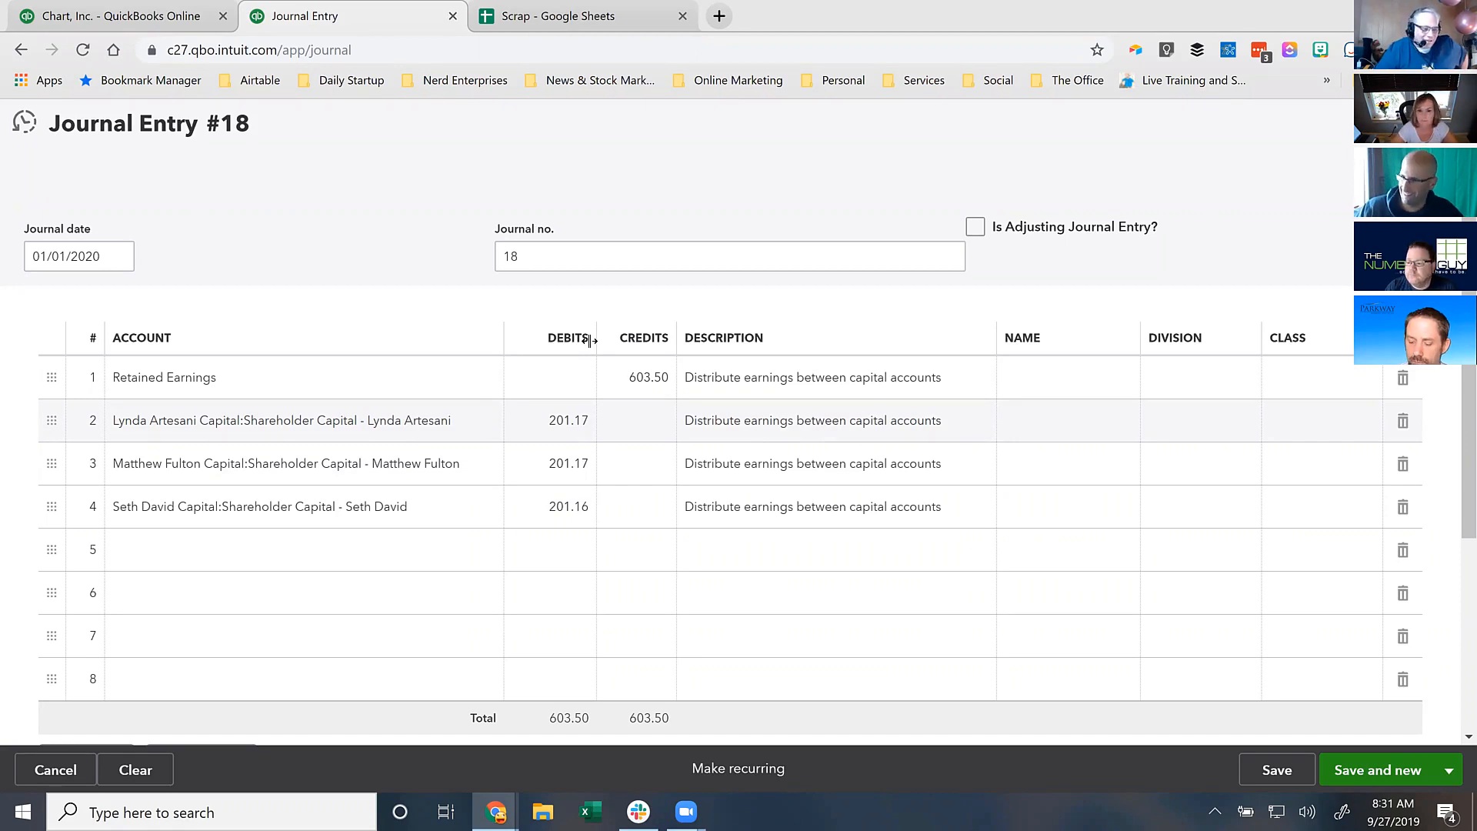
# - Save and close Journal Entry #18 with debits and credits of 603.50
pyautogui.click(1446, 771)
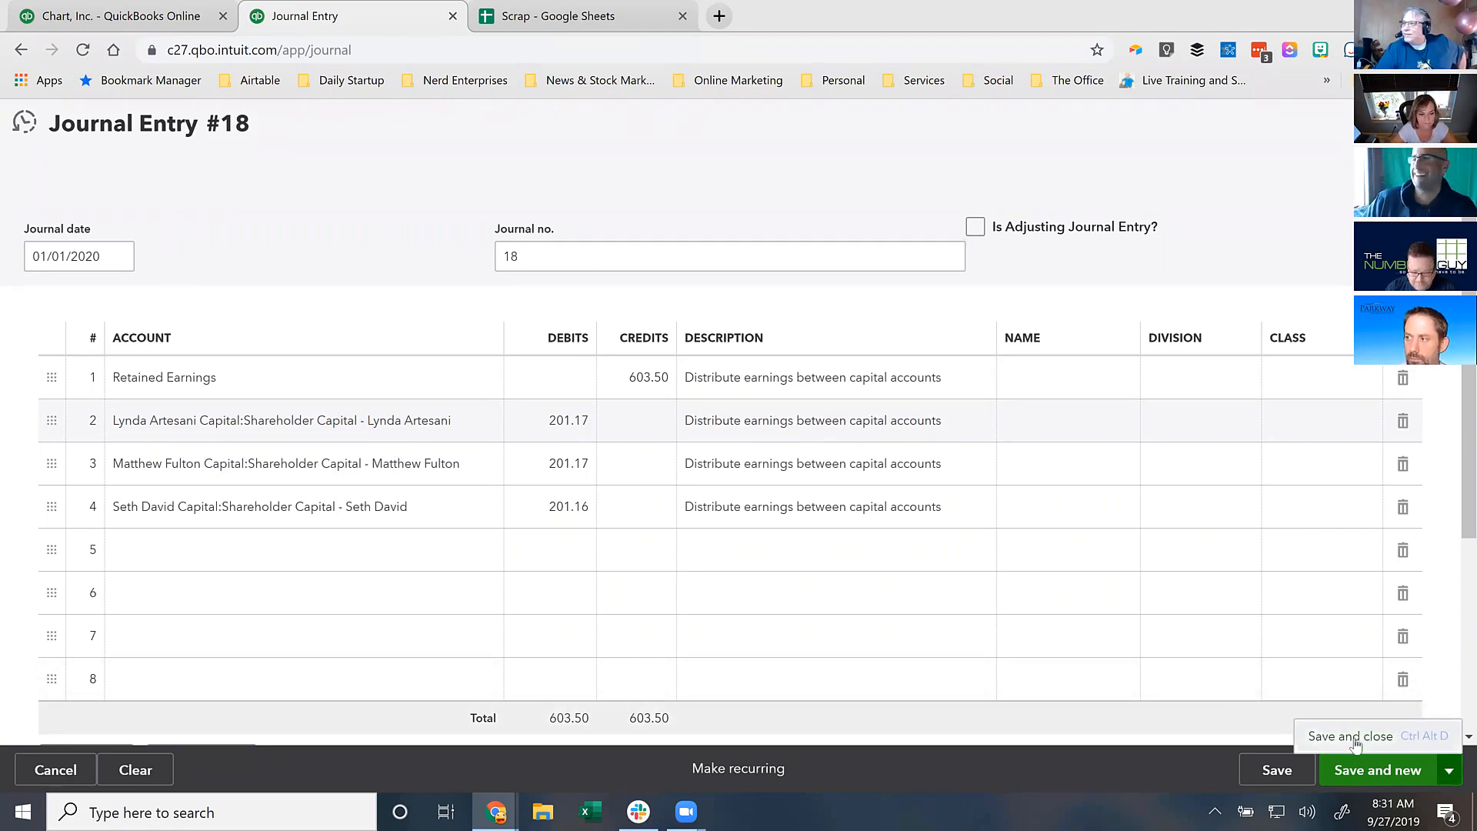
pyautogui.click(1355, 741)
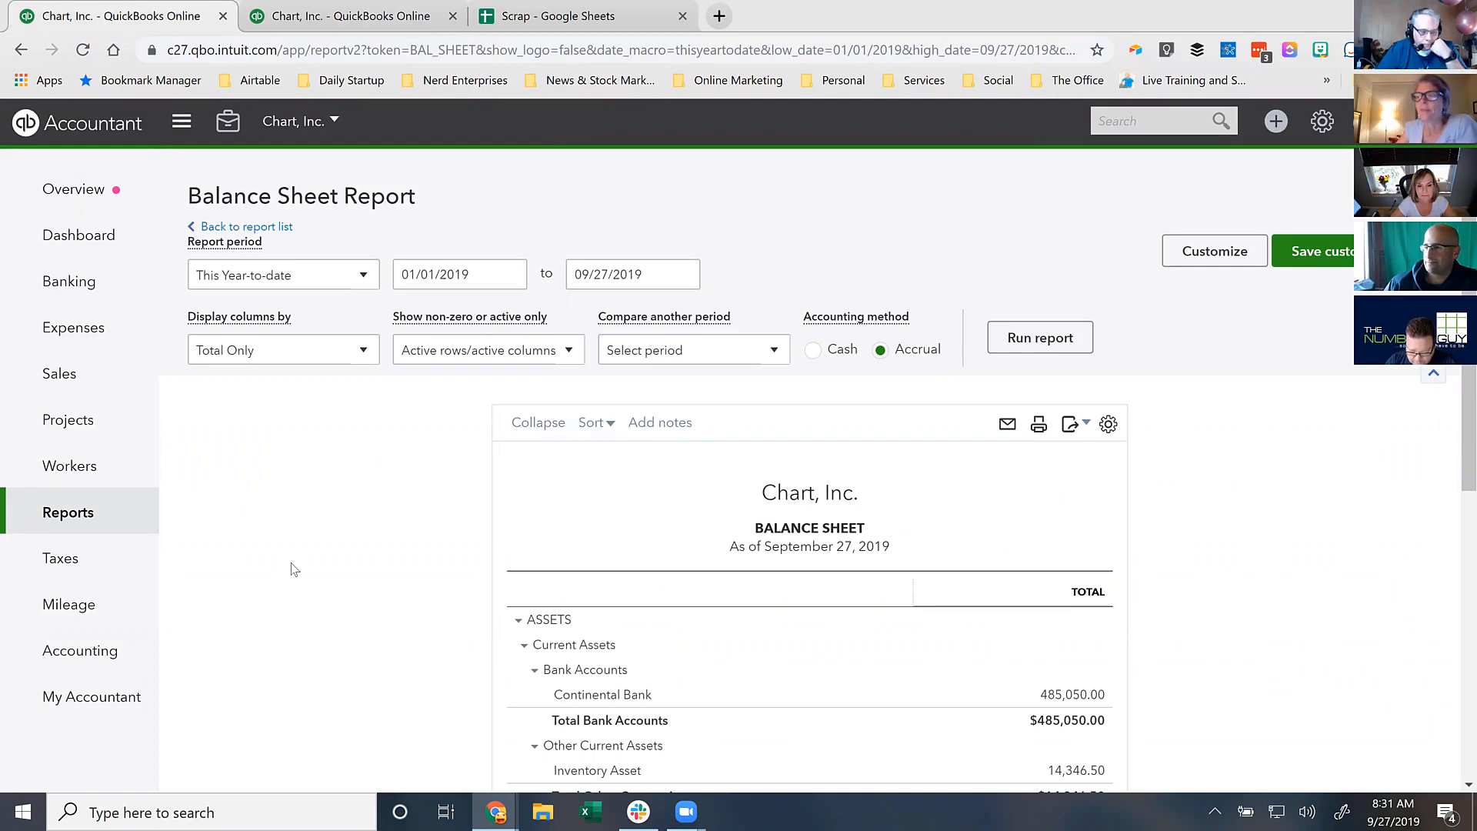
pyautogui.scroll(-8, 293, 573)
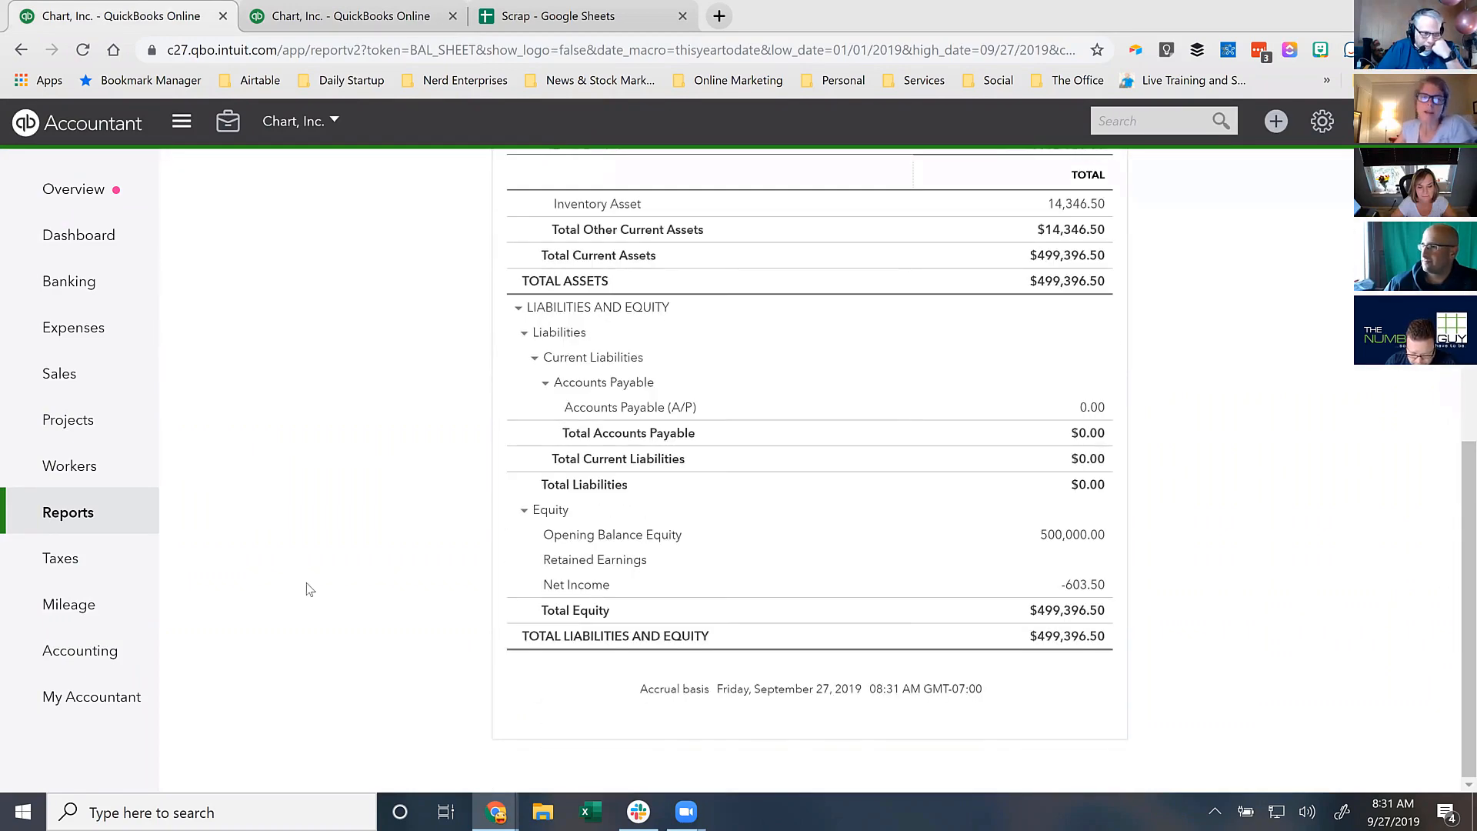
pyautogui.scroll(10, 302, 588)
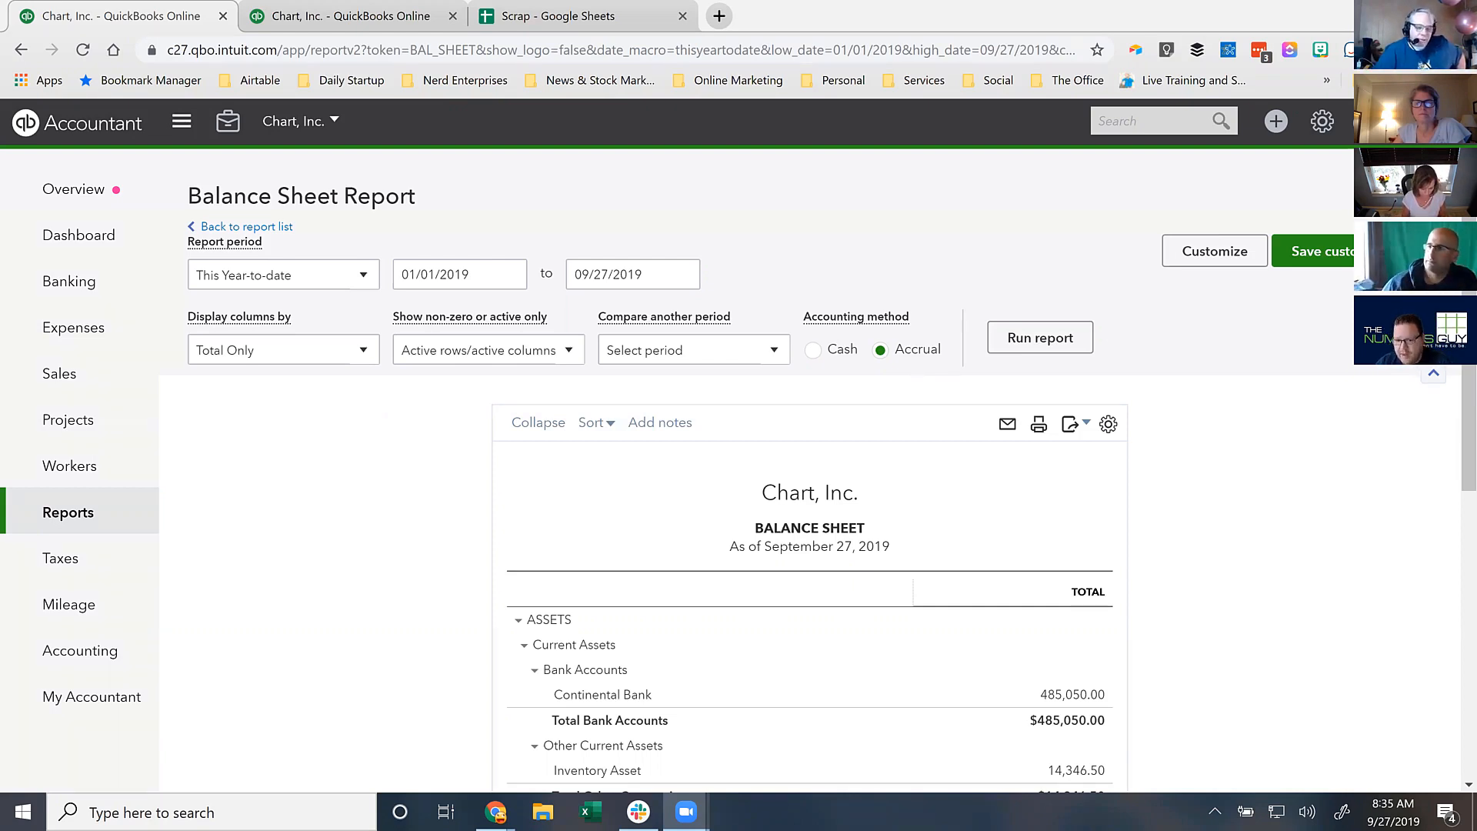
# - Move the Balance Sheet end date to 01/01/2020 and rerun the report
pyautogui.click(424, 506)
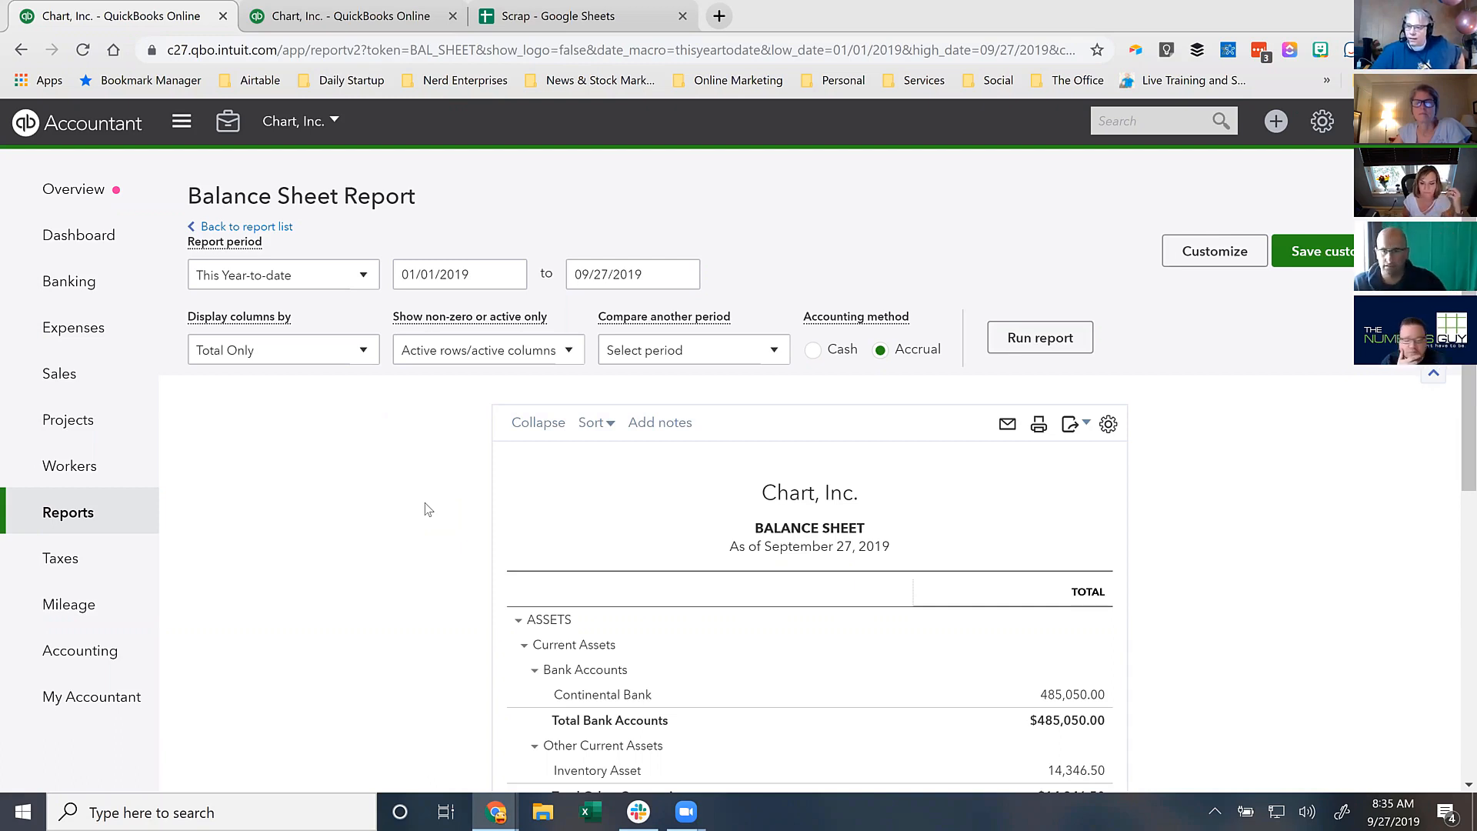
pyautogui.scroll(-7, 428, 509)
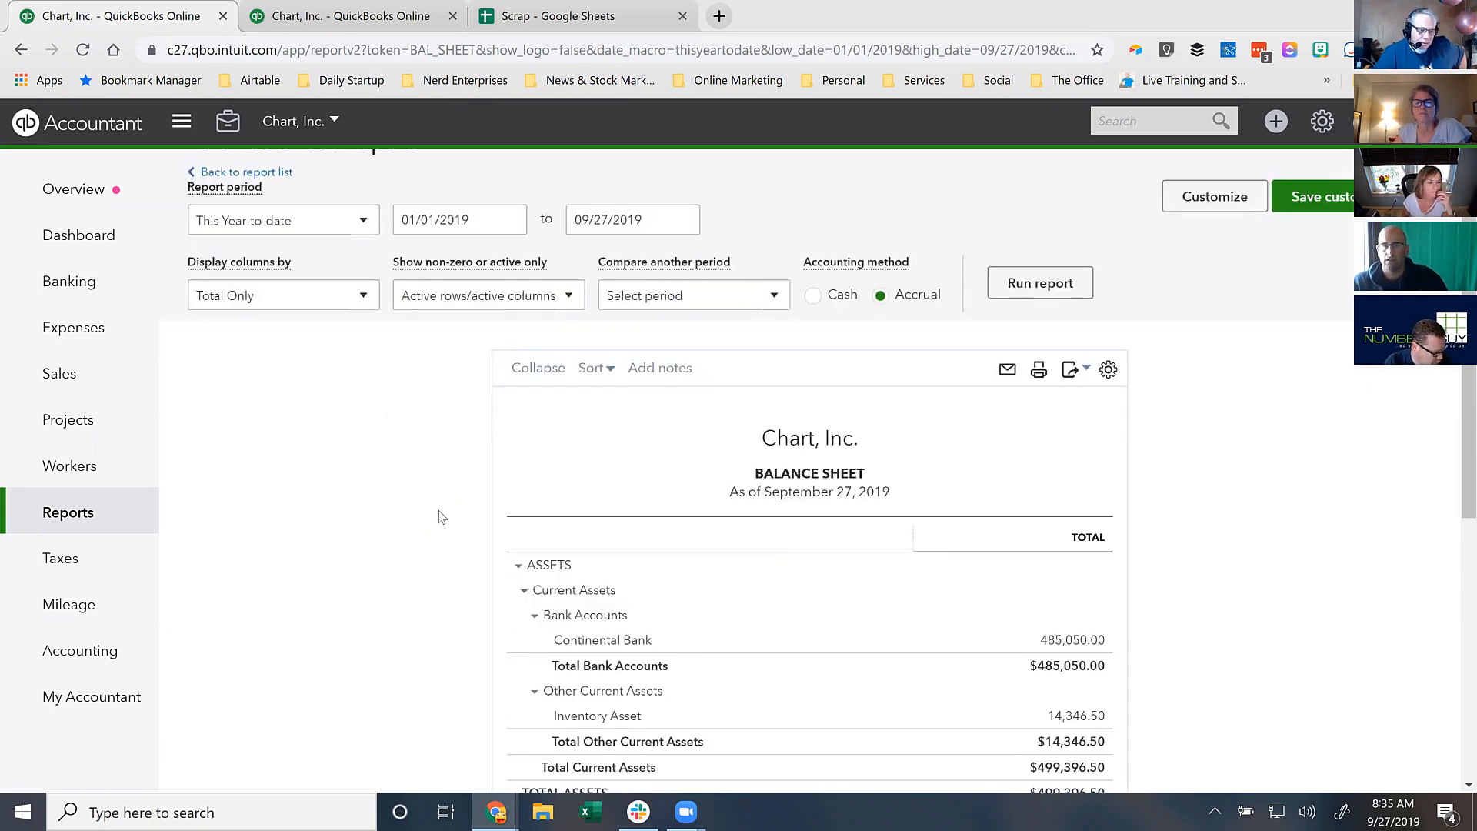
pyautogui.scroll(7, 440, 521)
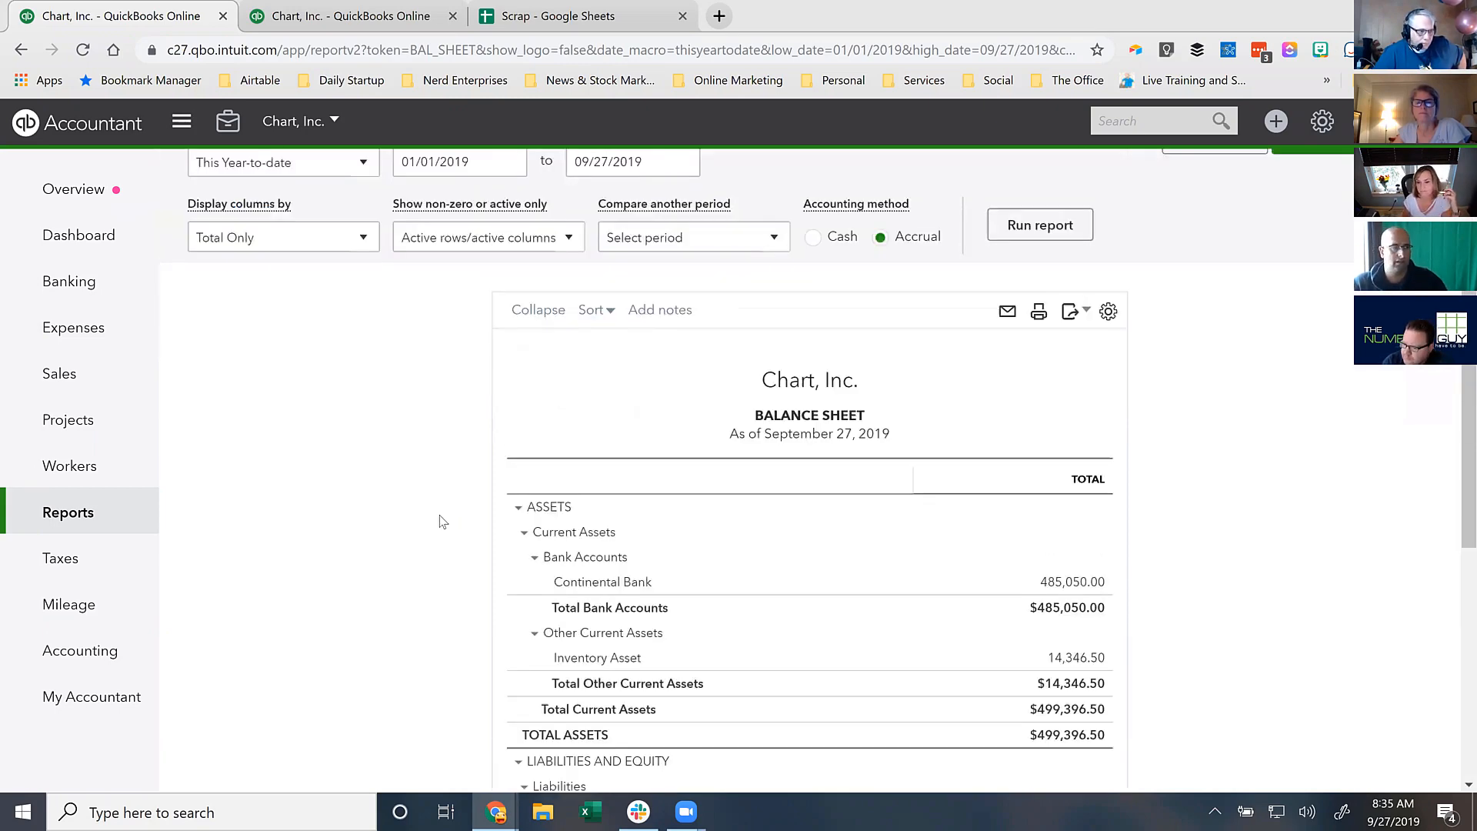
pyautogui.click(683, 274)
pyautogui.click(746, 324)
pyautogui.click(746, 324)
pyautogui.click(746, 324)
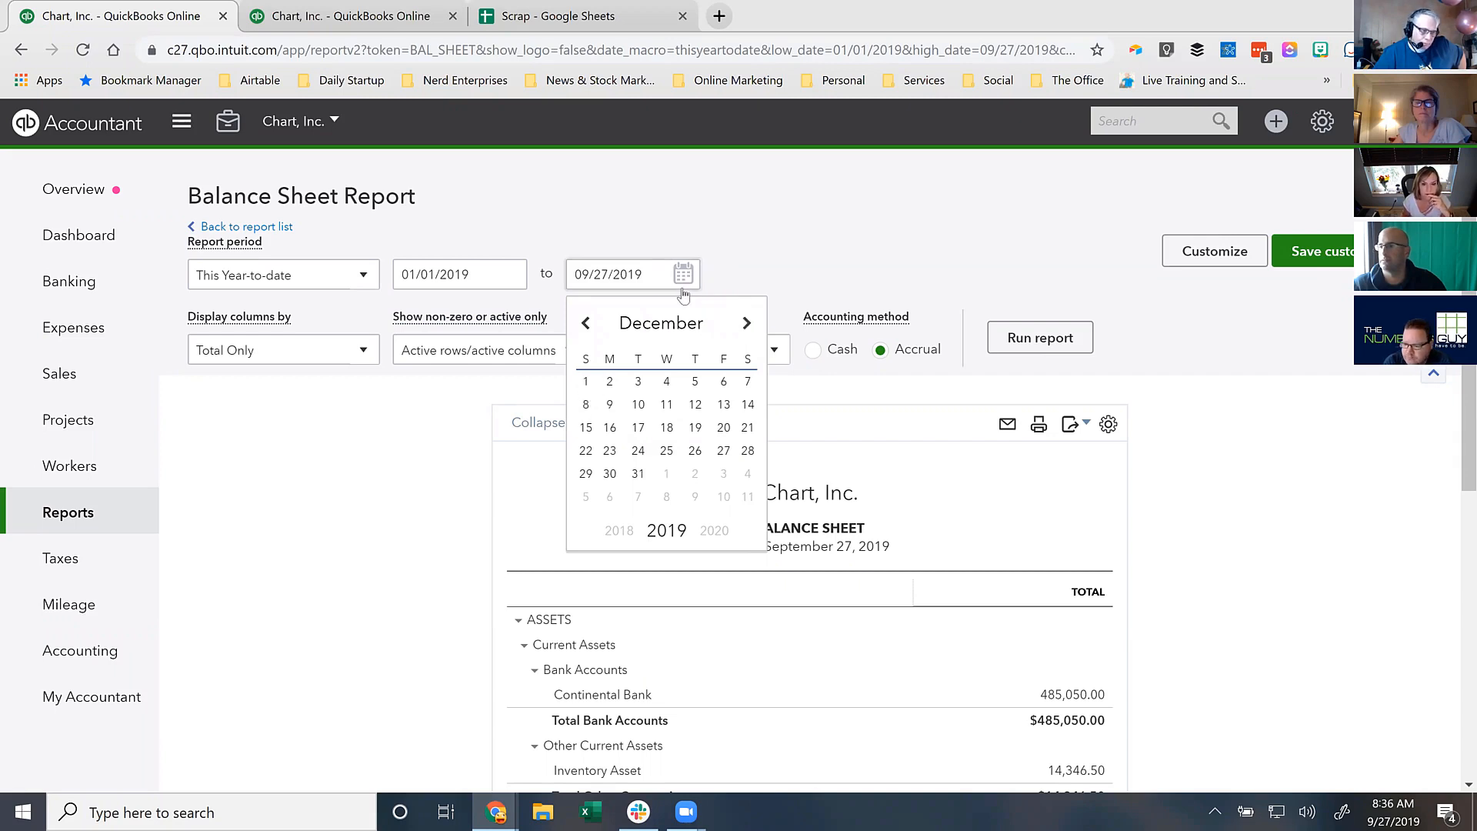
pyautogui.click(746, 323)
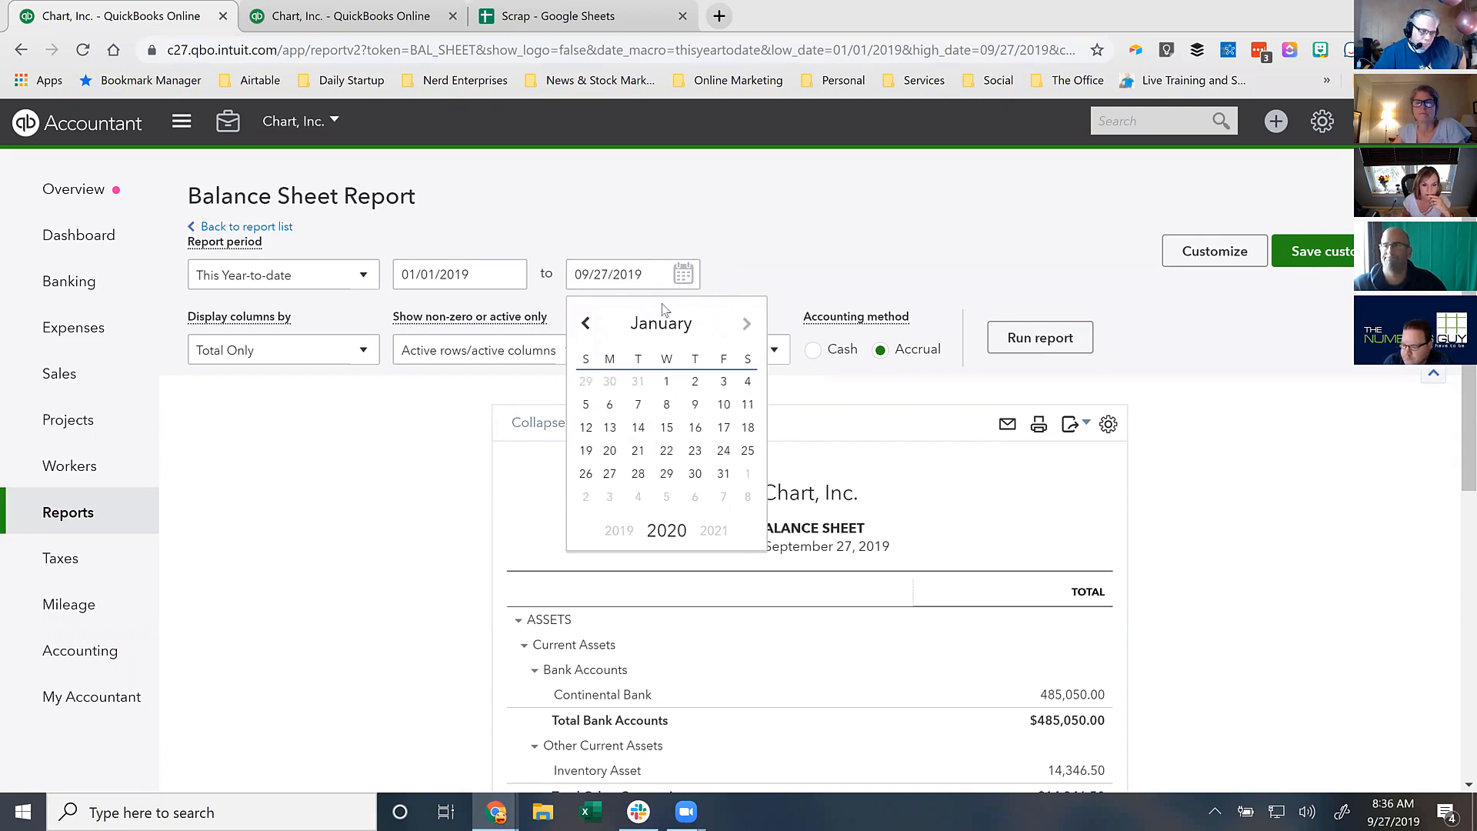
pyautogui.click(666, 382)
pyautogui.click(1034, 341)
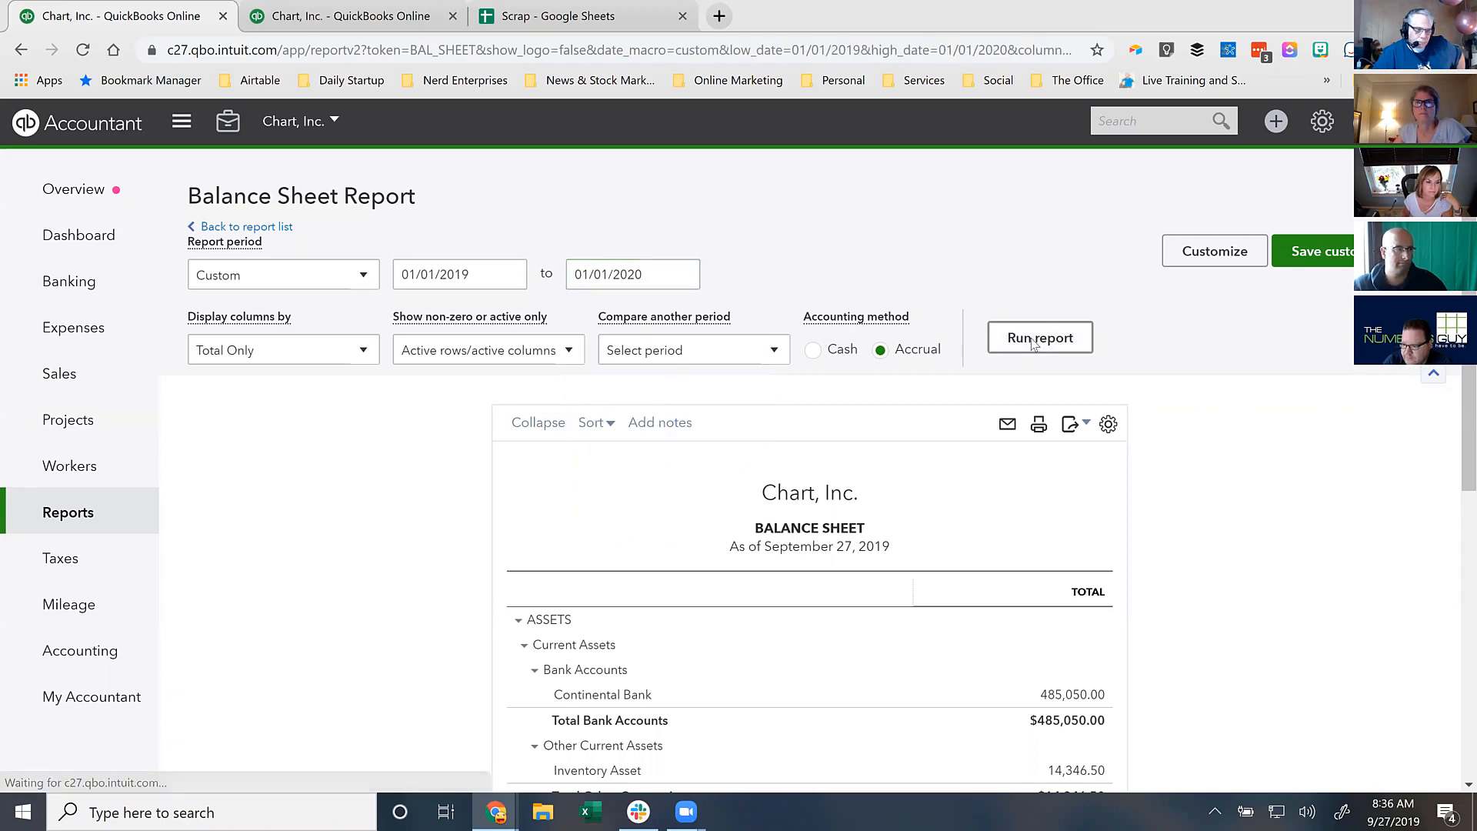
pyautogui.scroll(-3, 1032, 333)
# - Scroll through Equity: Retained Earnings 0.00, shareholder capitals -201.17, -201.17 and -201.16
pyautogui.scroll(-7, 1229, 529)
pyautogui.scroll(-2, 1229, 529)
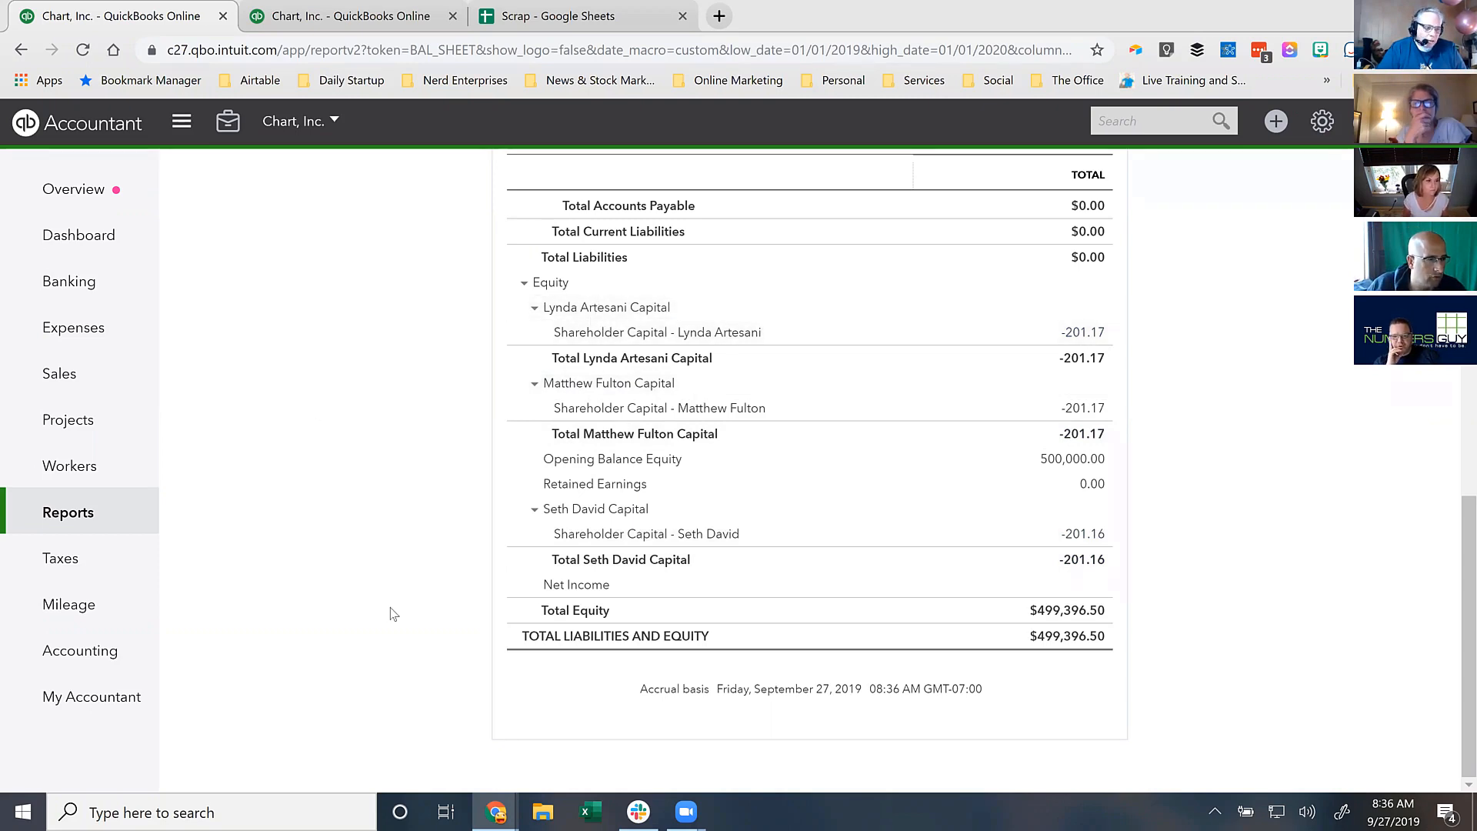
pyautogui.scroll(10, 391, 612)
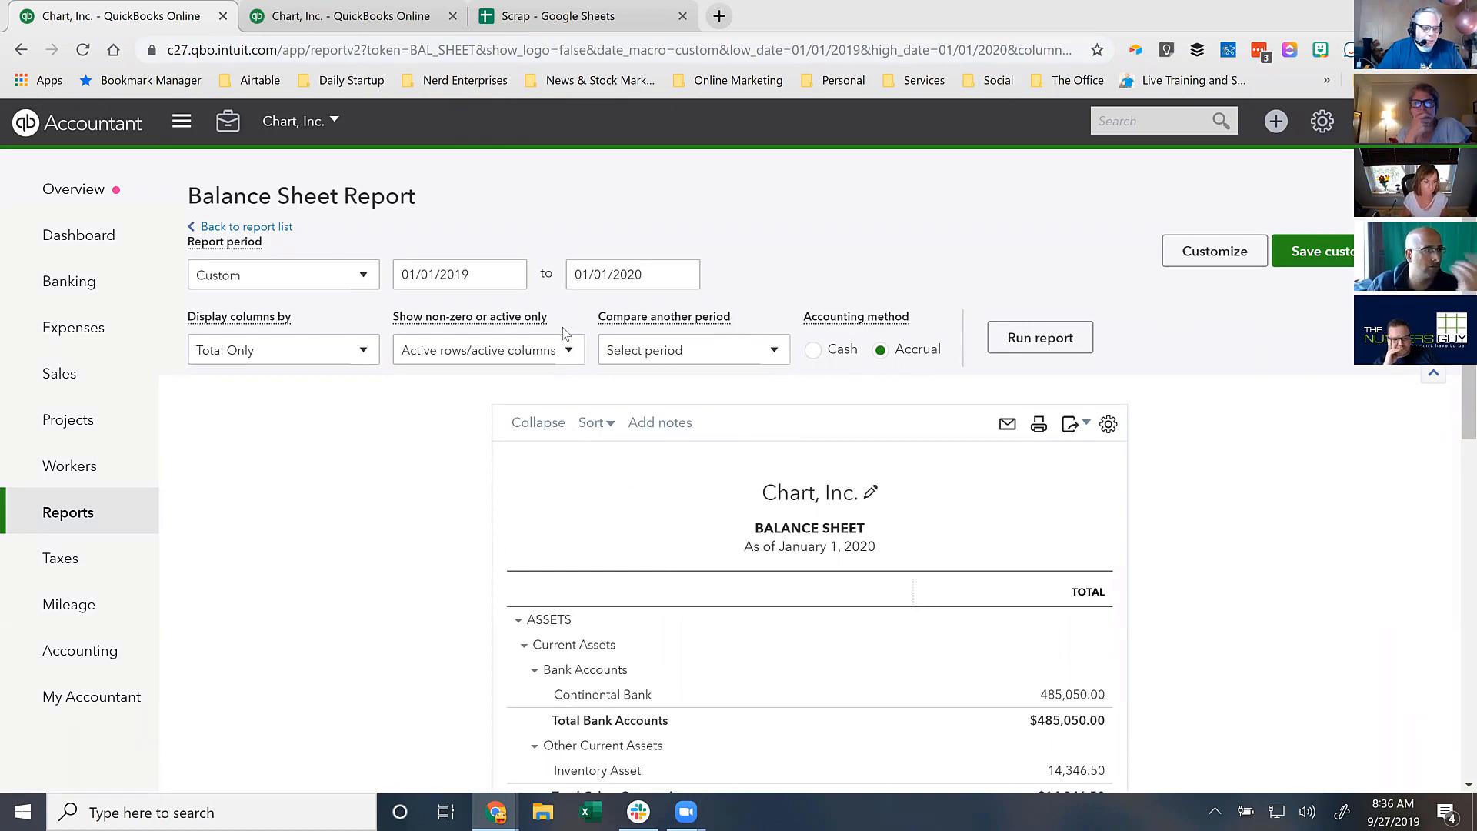
pyautogui.moveTo(797, 547); pyautogui.dragTo(863, 547)
pyautogui.click(424, 448)
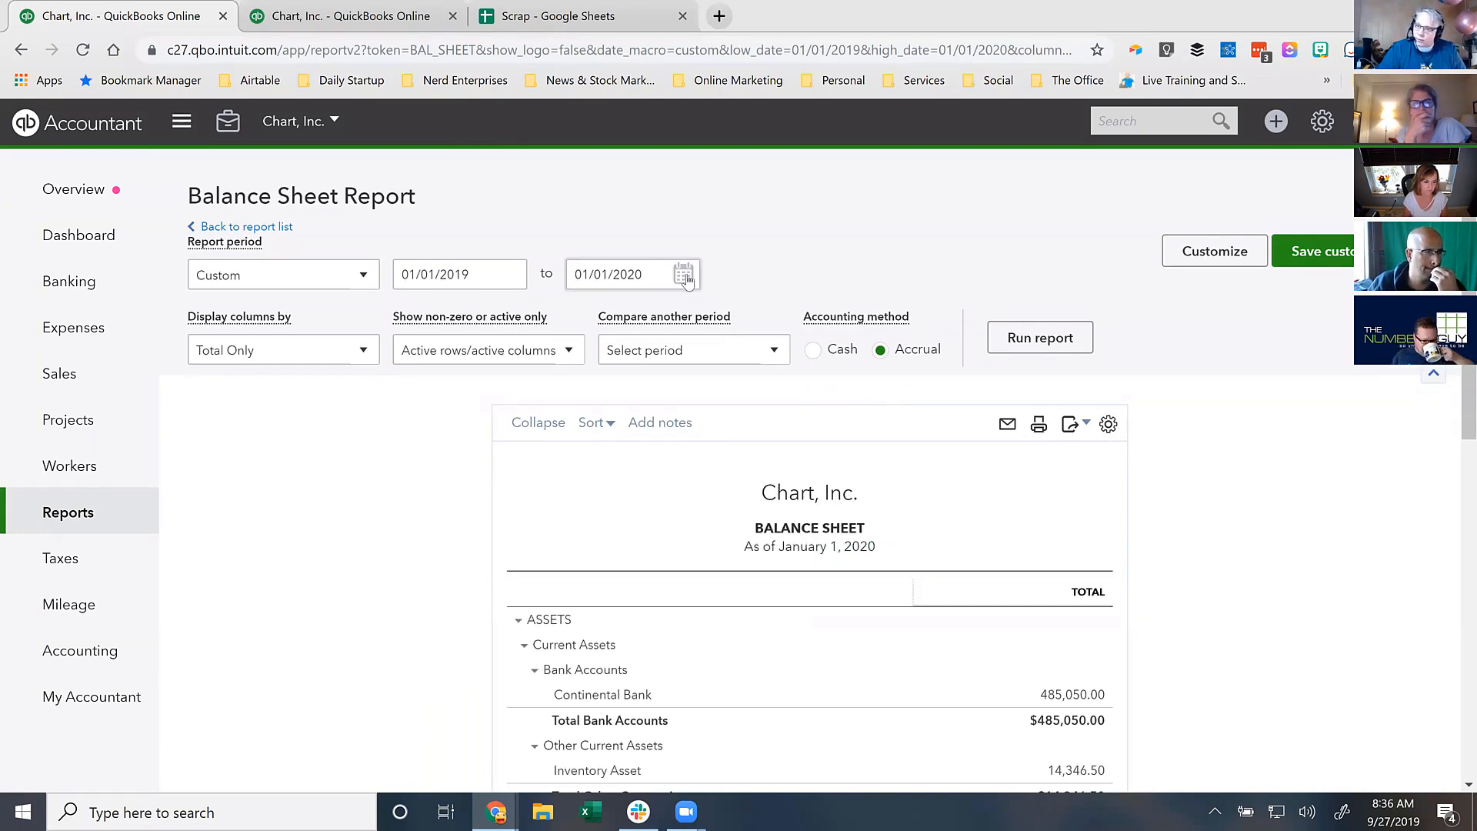
pyautogui.scroll(-10, 444, 472)
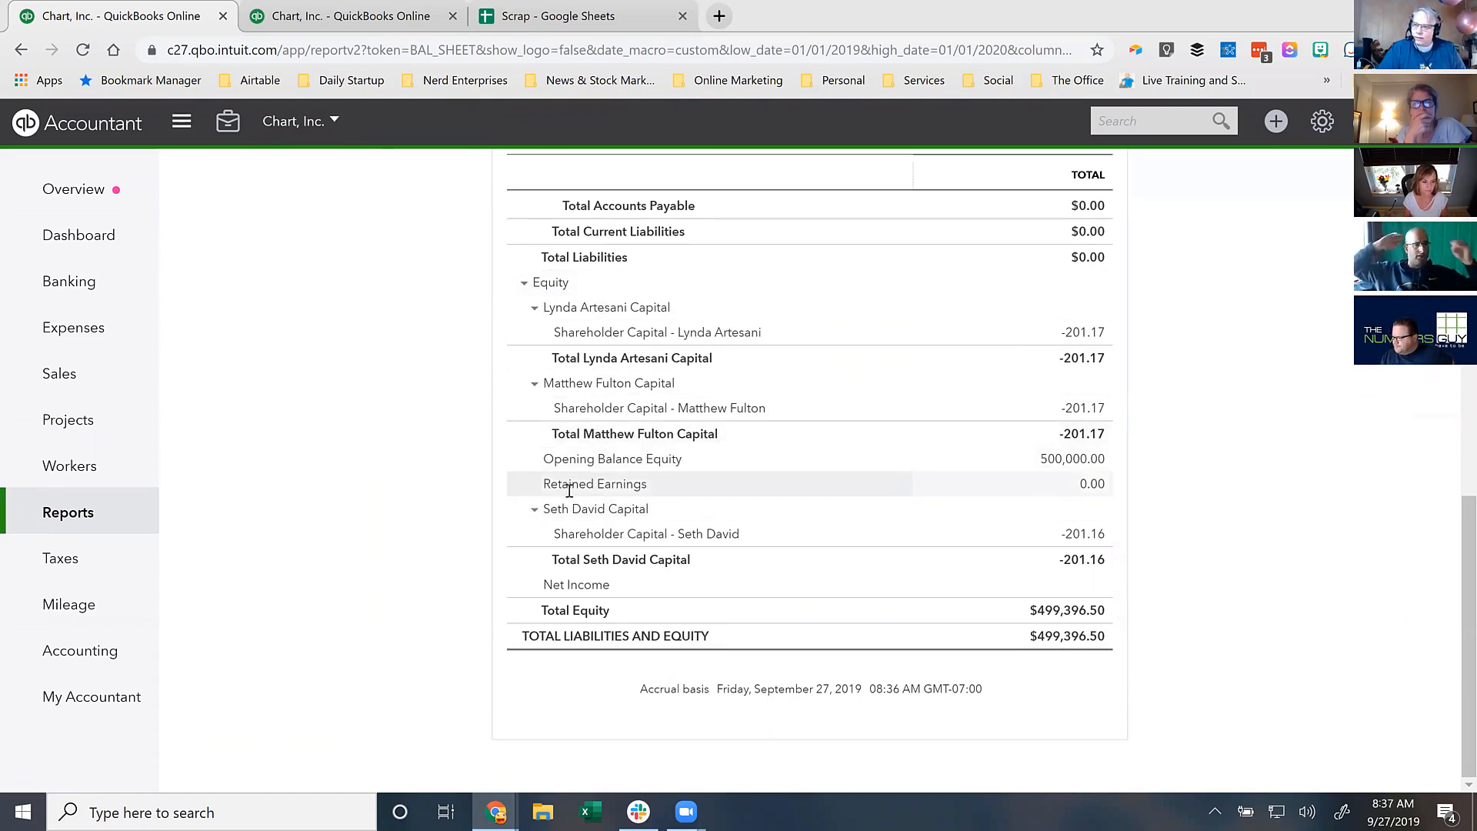
# - Open the Chart of Accounts in the second QuickBooks tab
pyautogui.hotkey('ctrl', 'Tab')
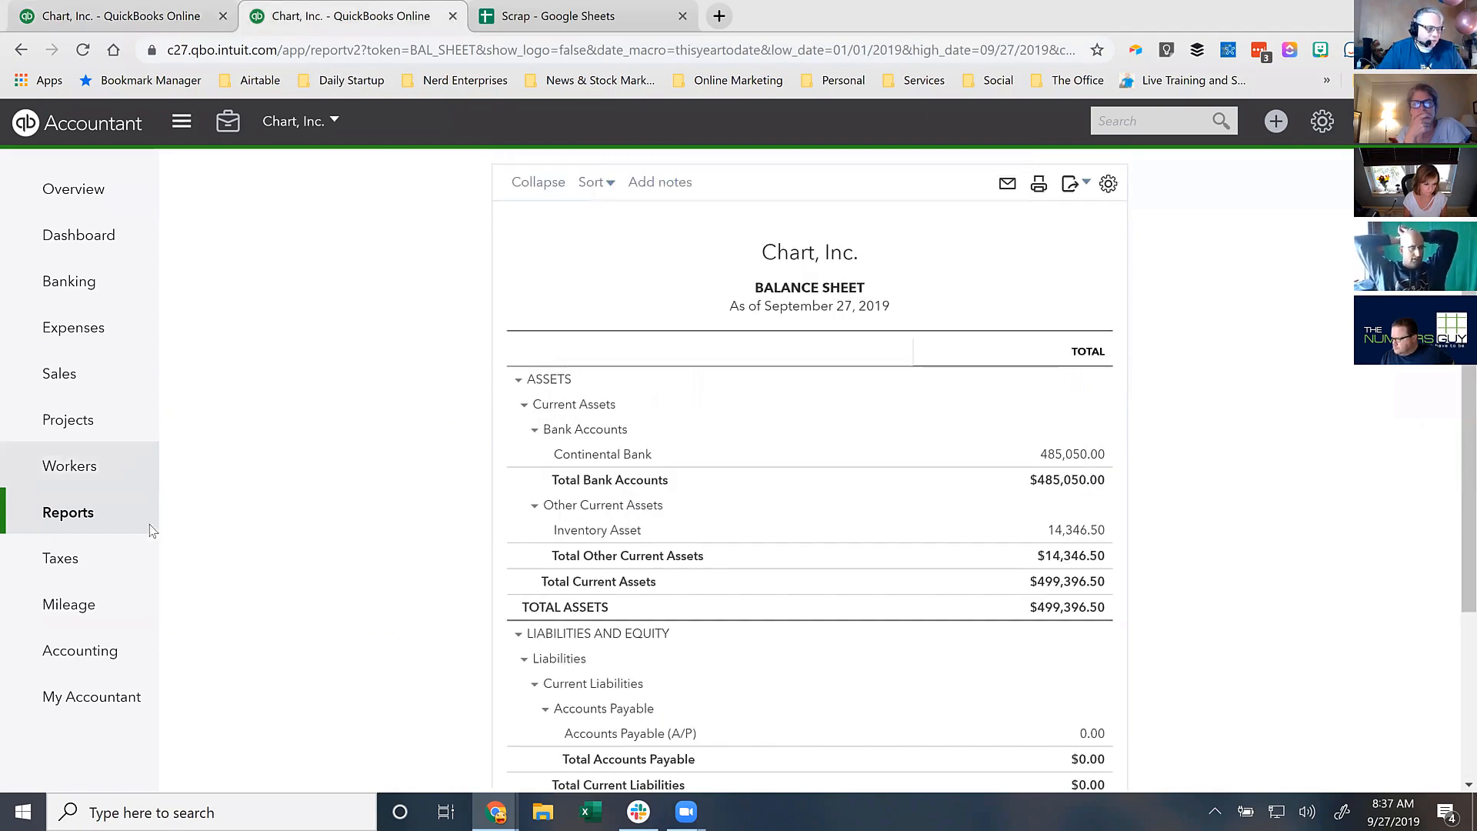
pyautogui.moveTo(146, 650)
pyautogui.click(219, 650)
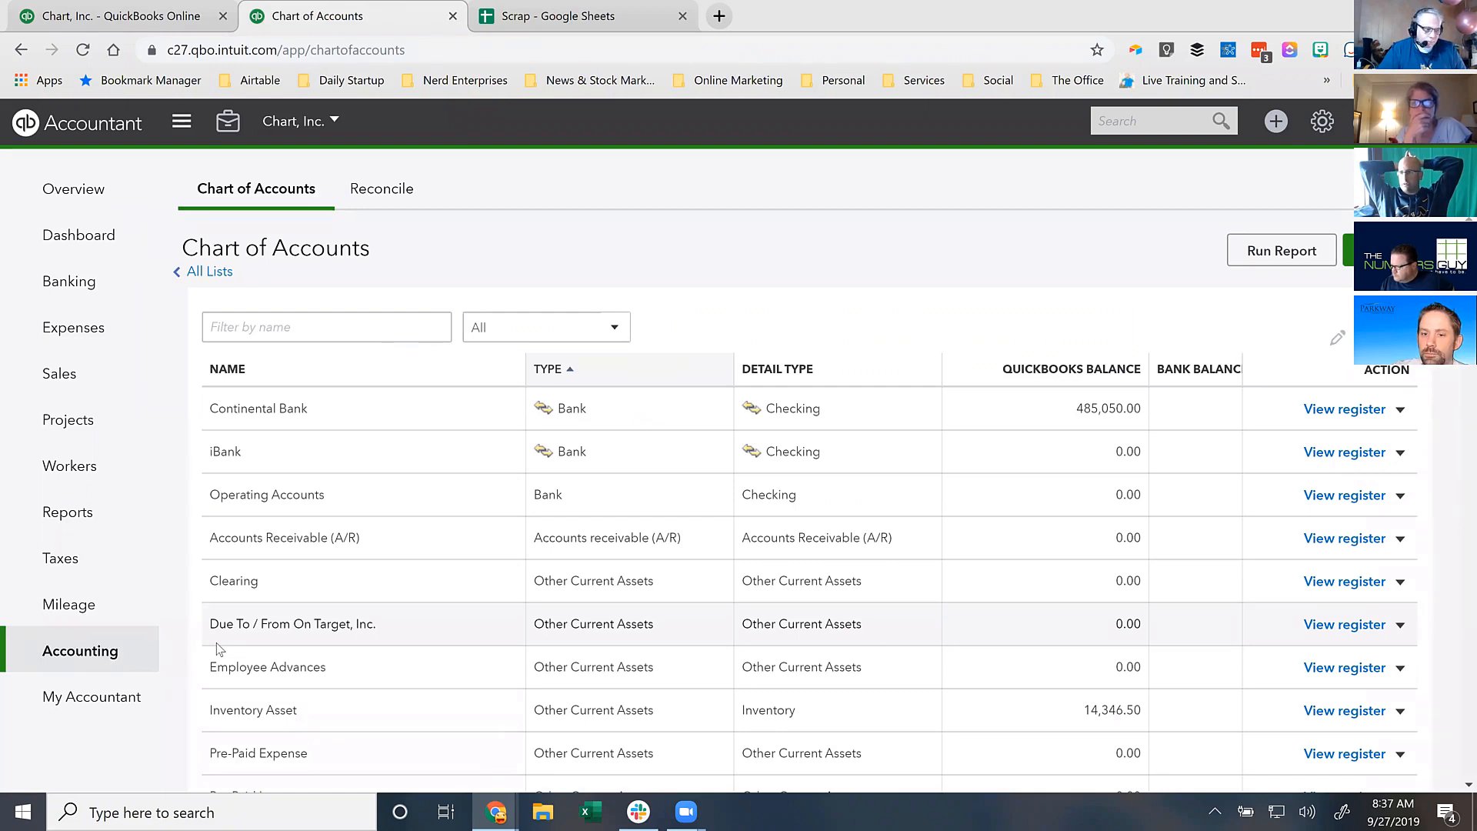
# - Scroll down to the Equity accounts to review the shareholders' capital accounts, then back up
pyautogui.moveTo(129, 645)
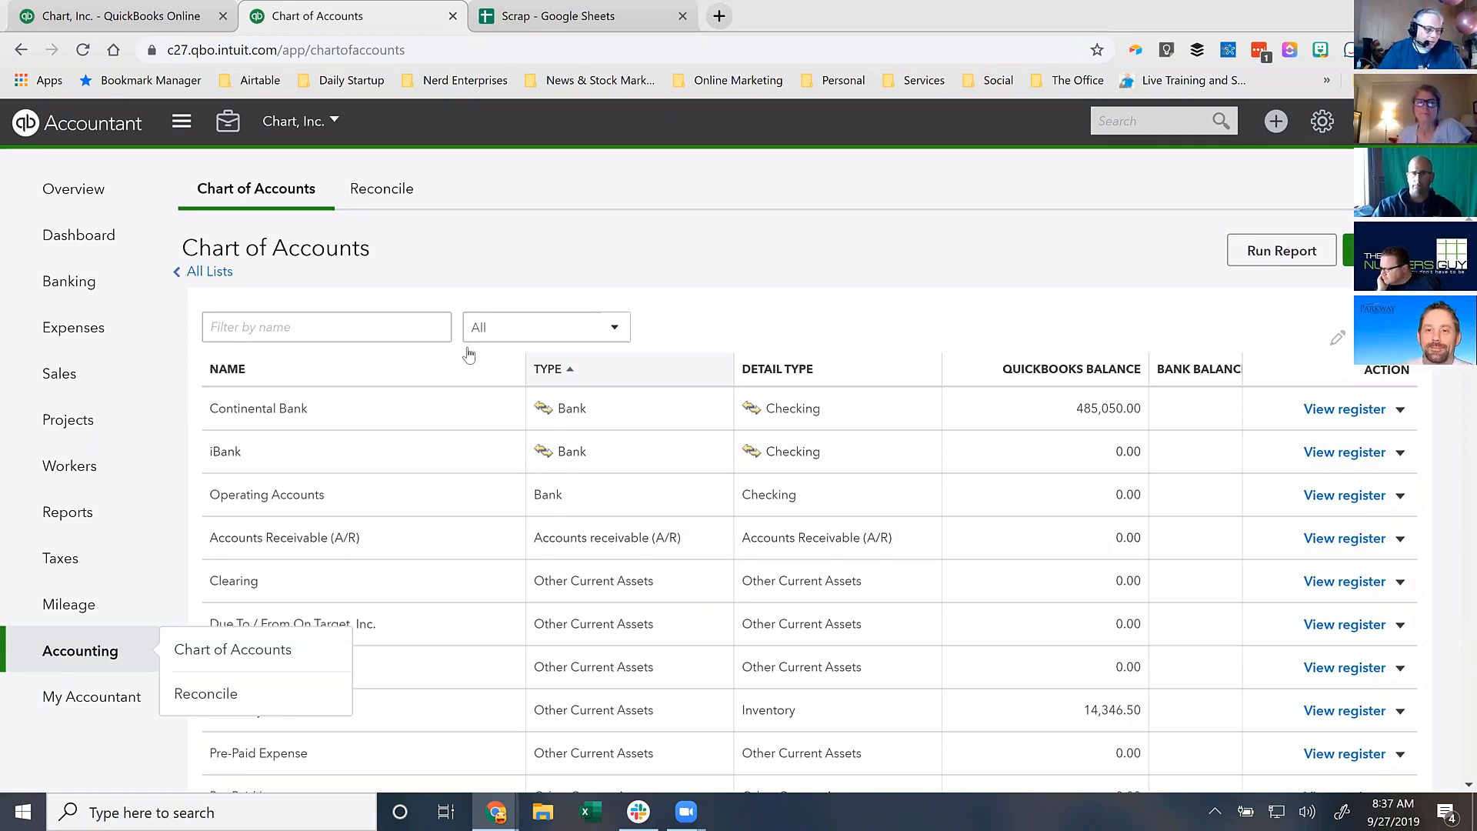
pyautogui.click(322, 325)
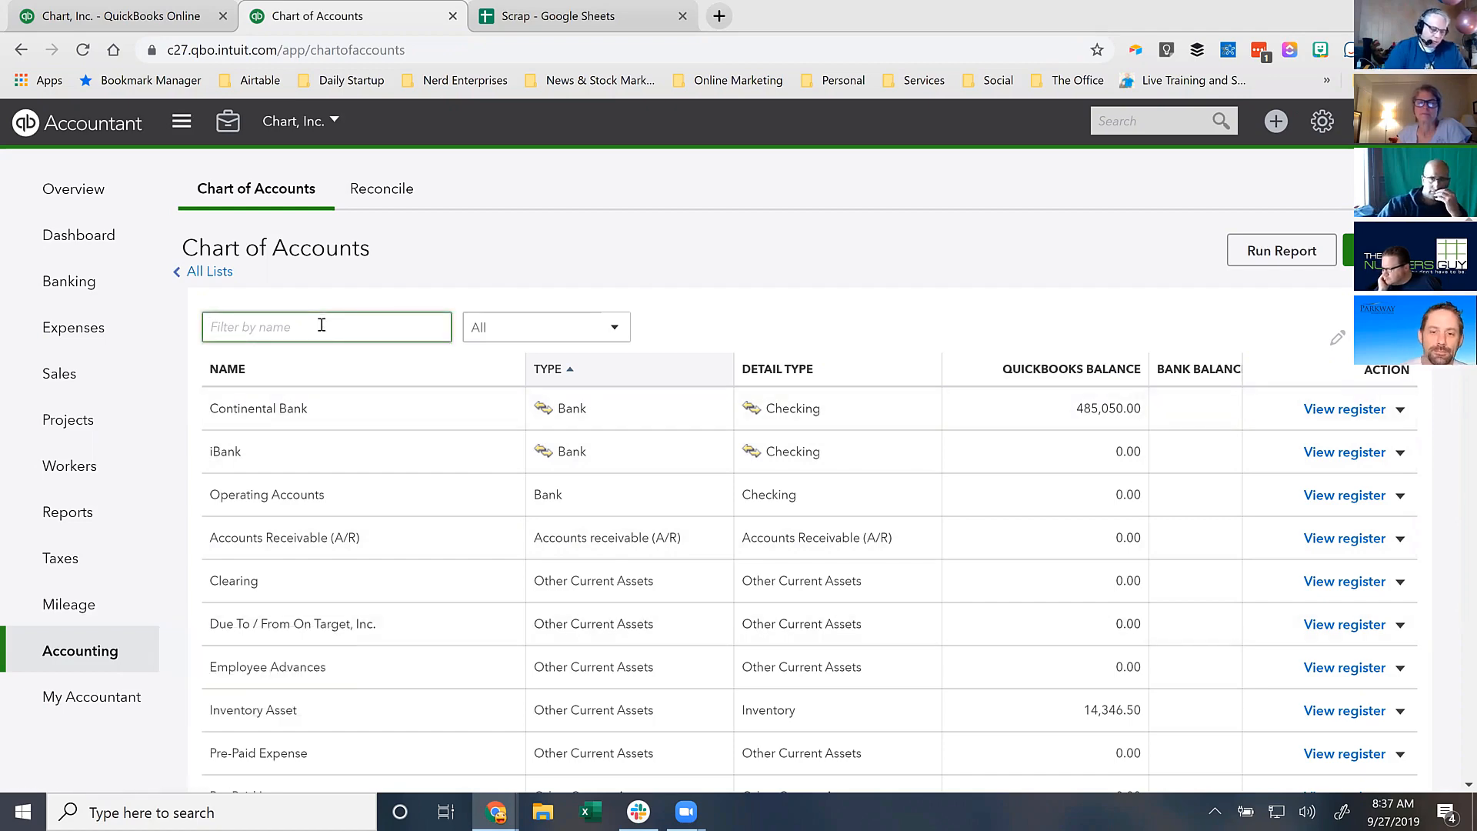
pyautogui.scroll(-12, 412, 498)
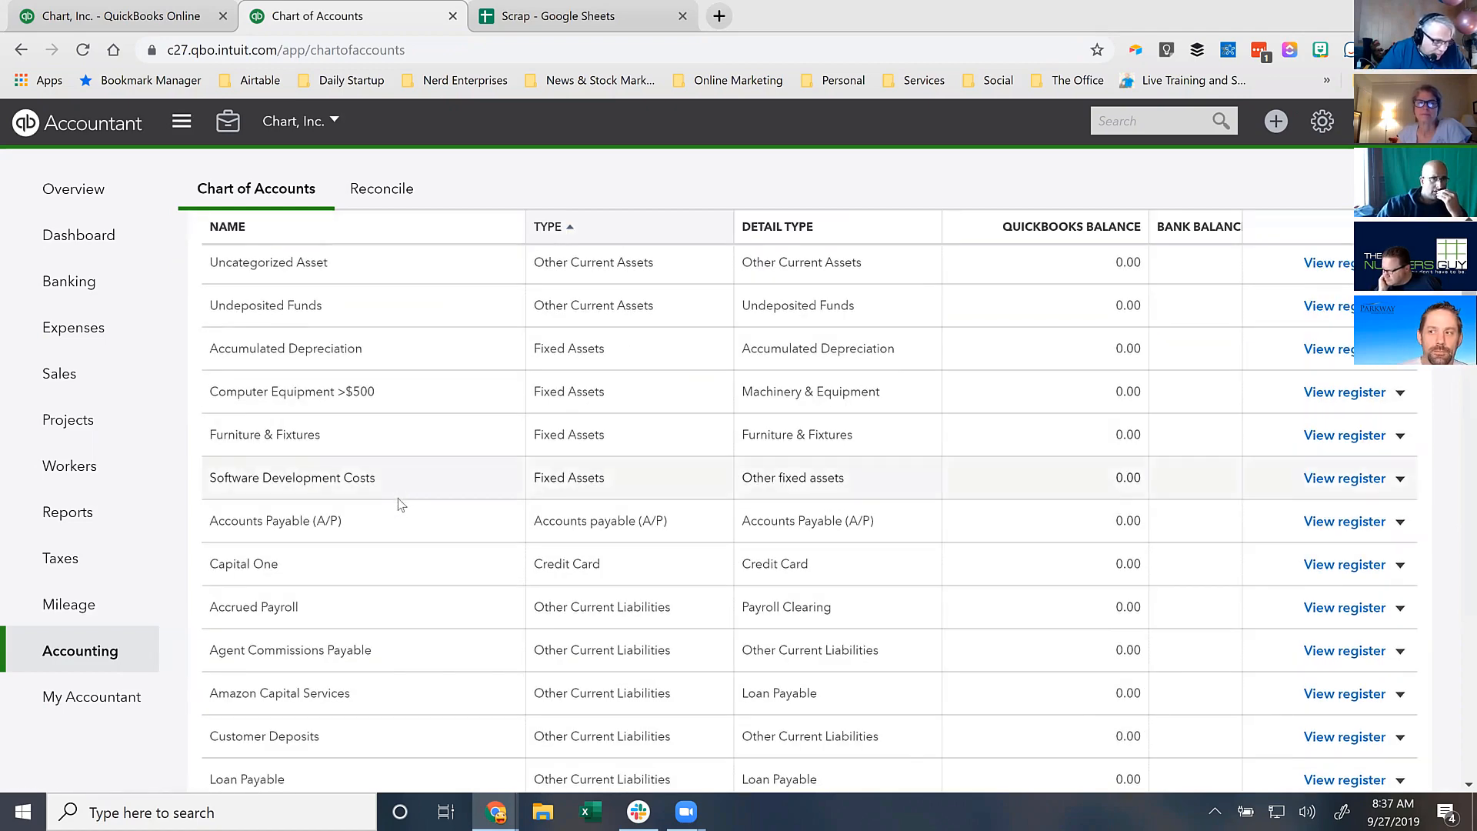
pyautogui.scroll(-1, 389, 504)
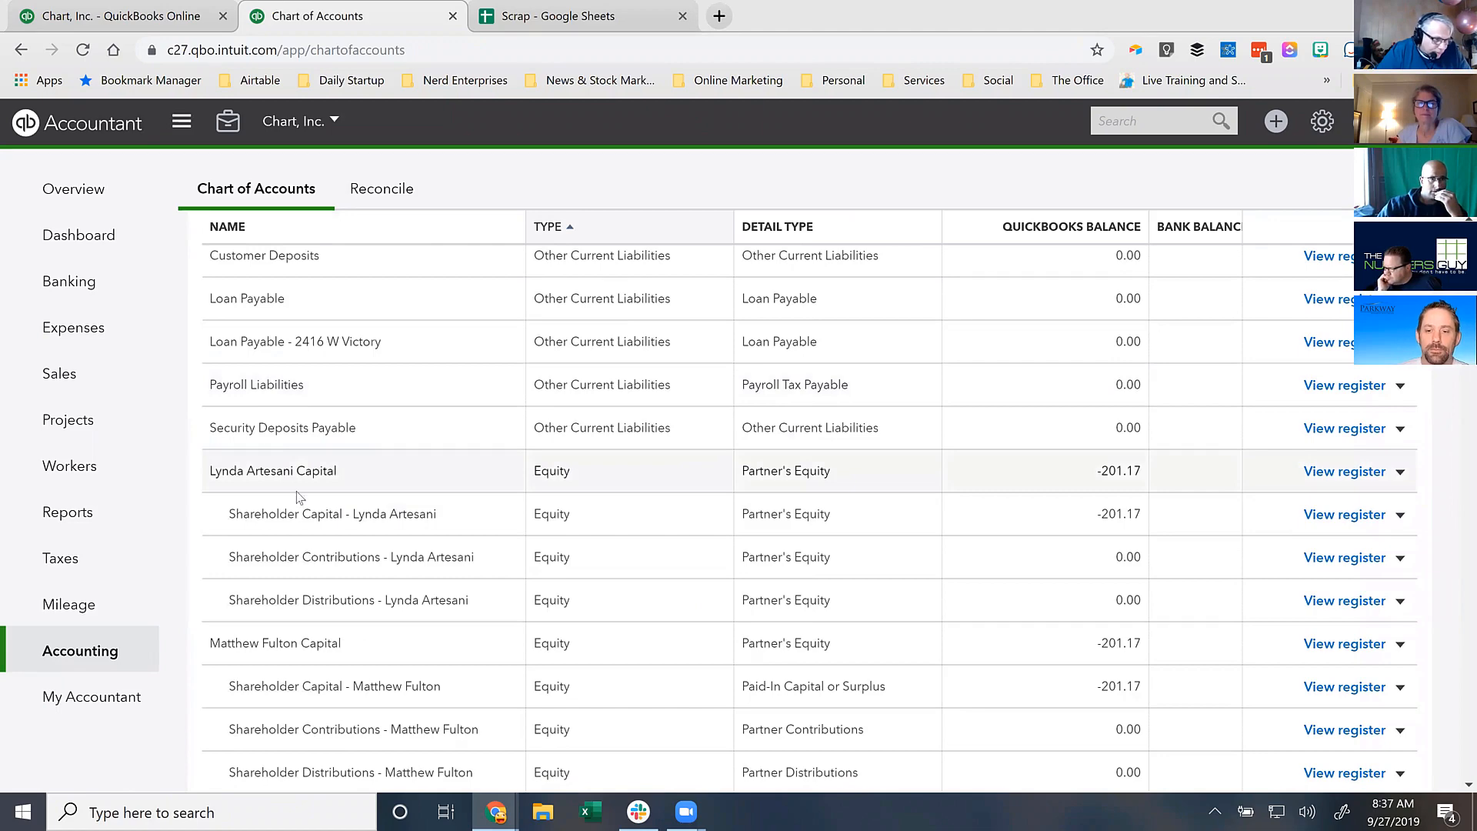
pyautogui.scroll(13, 289, 474)
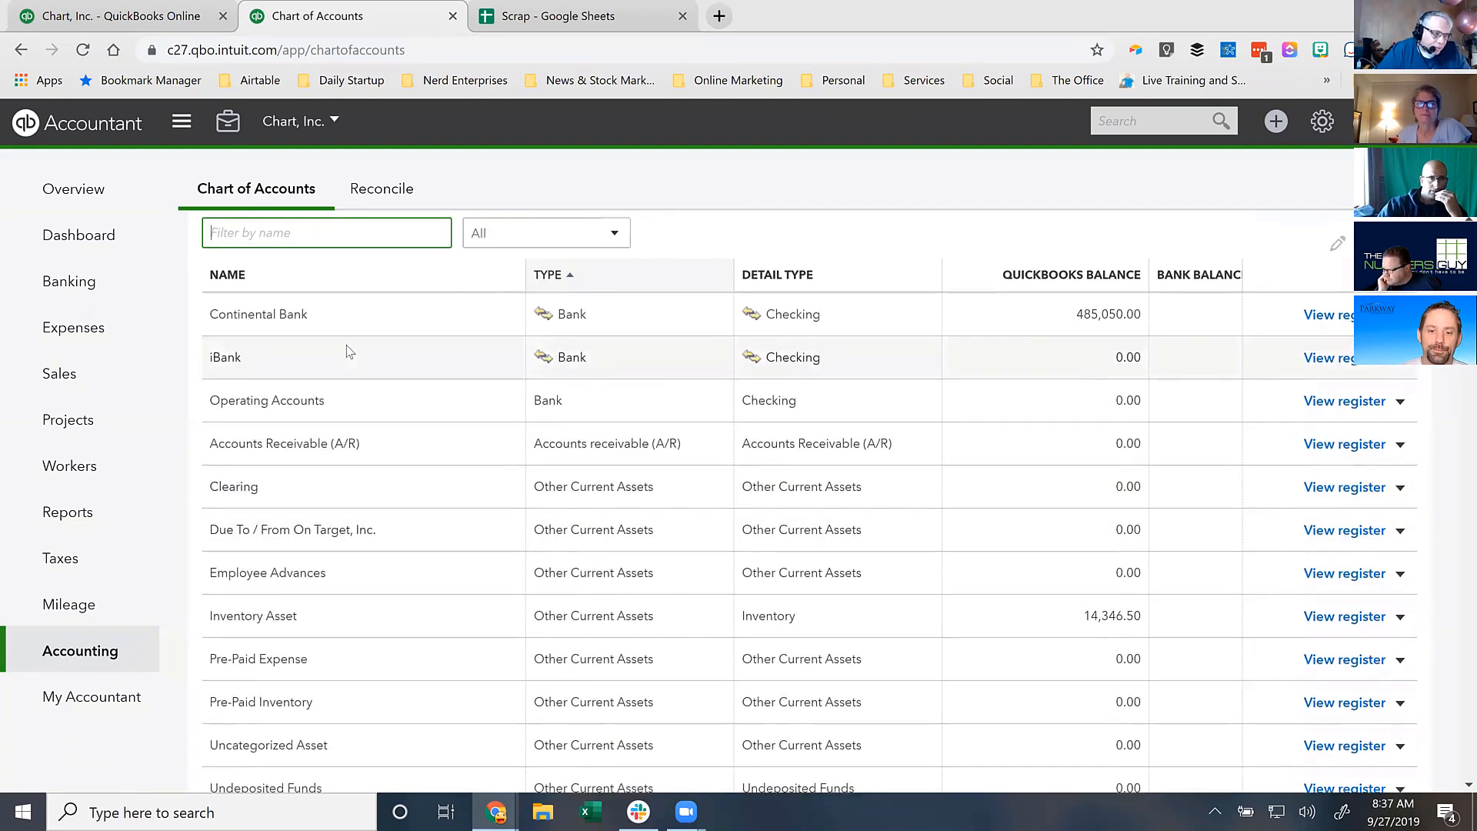
pyautogui.scroll(1, 350, 351)
# - Start a new account with account type Equity and detail type Partner's Equity
pyautogui.click(1371, 251)
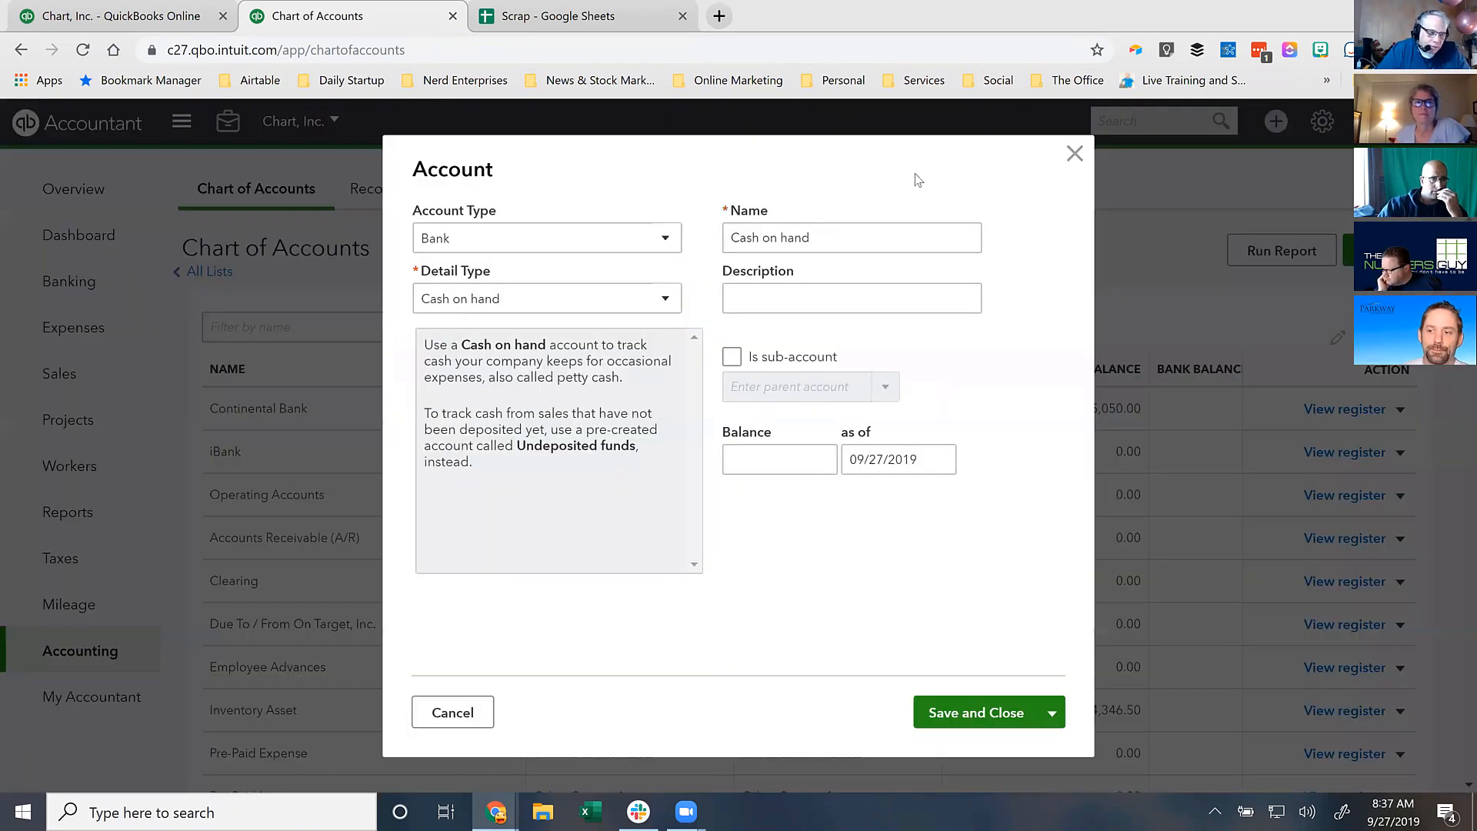
pyautogui.click(569, 242)
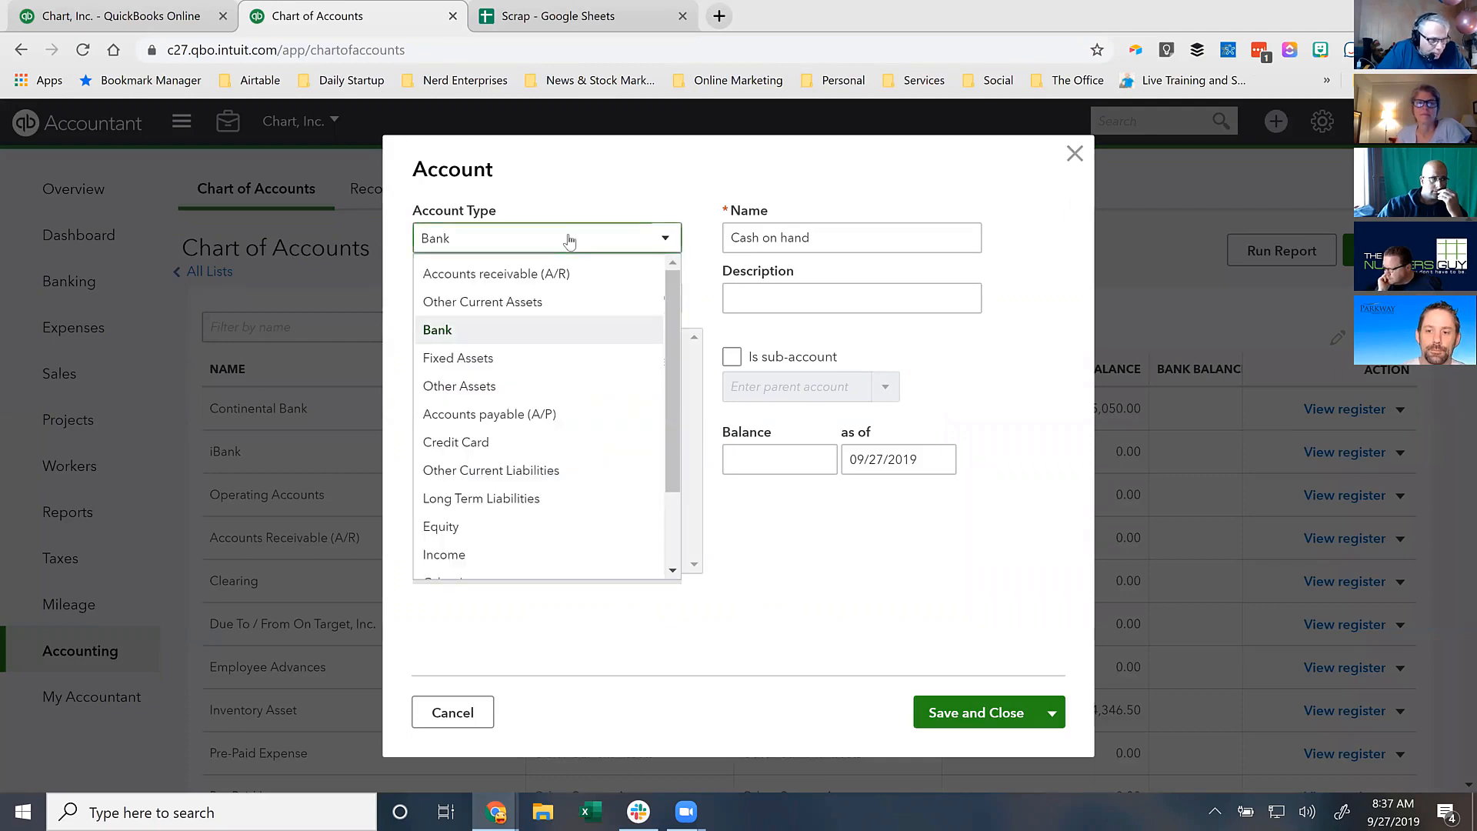
pyautogui.click(462, 527)
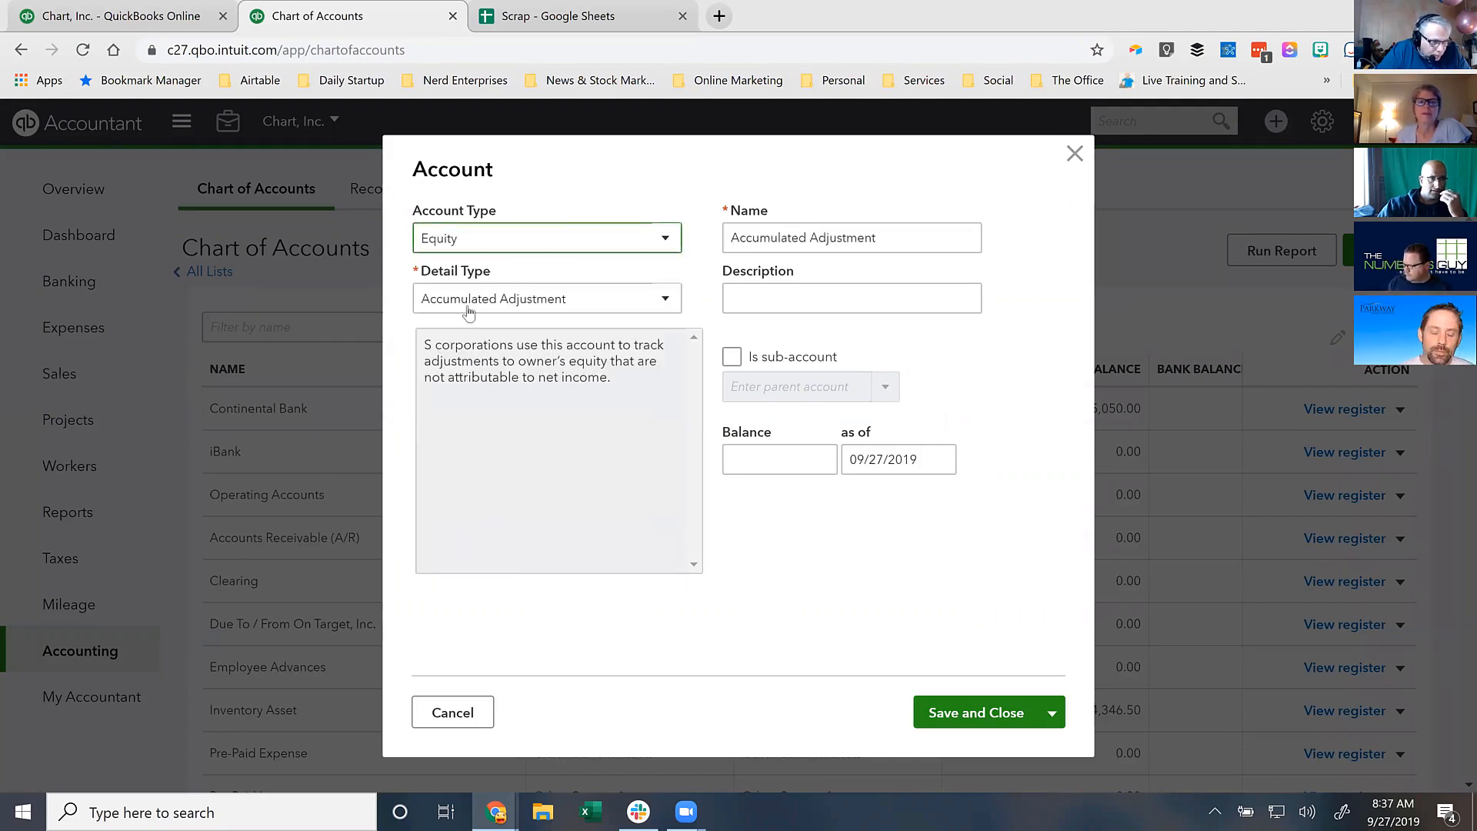
pyautogui.click(464, 304)
pyautogui.click(464, 586)
# - Name the account 'Shareholder Capital' and save and close it
pyautogui.moveTo(837, 237); pyautogui.dragTo(666, 225)
pyautogui.write('Sahre')
pyautogui.press('BackSpace')
pyautogui.press('BackSpace')
pyautogui.press('BackSpace')
pyautogui.press('BackSpace')
pyautogui.write('hareholder Capital')
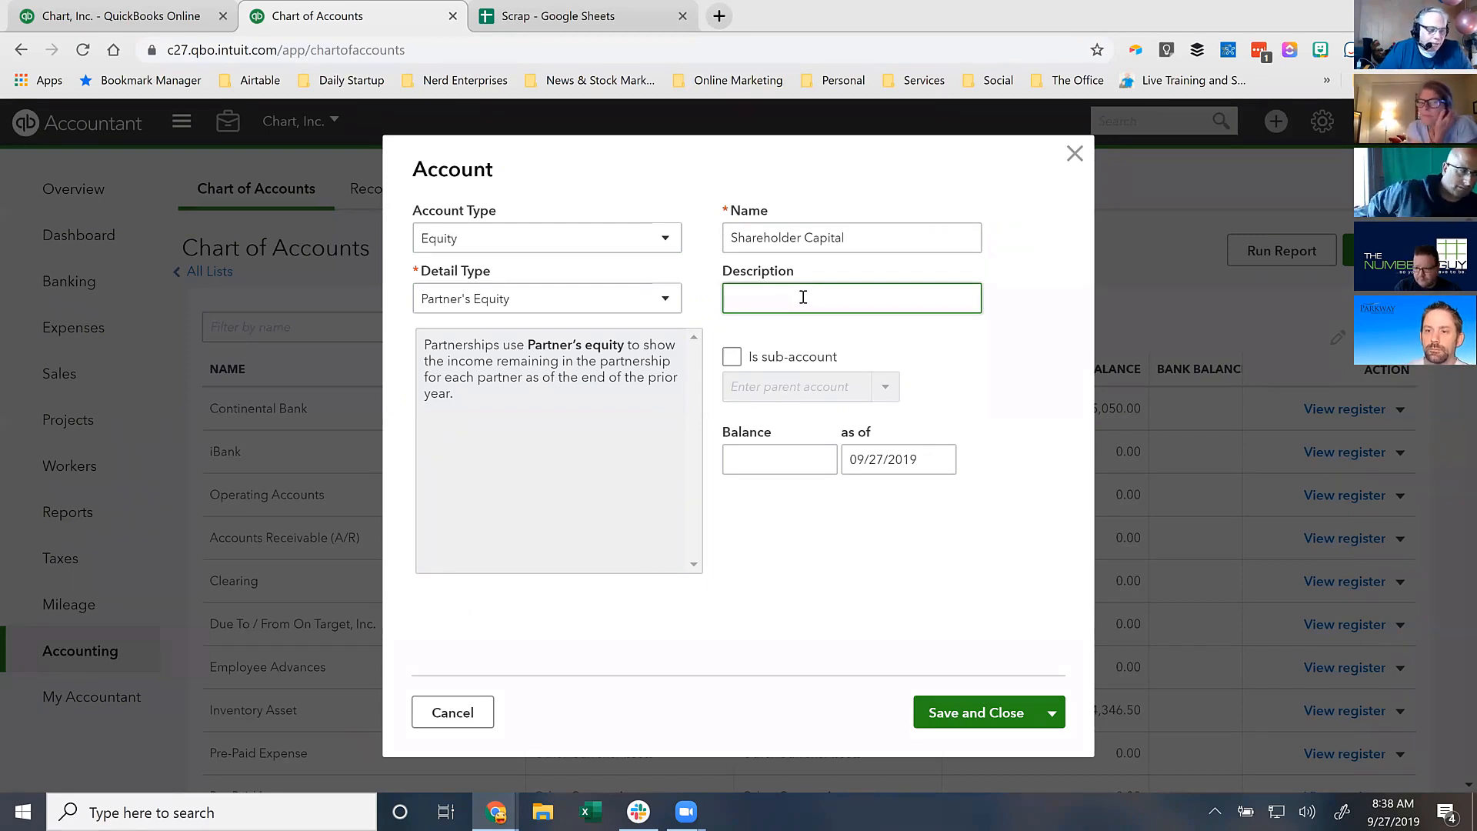
pyautogui.tripleClick(766, 231)
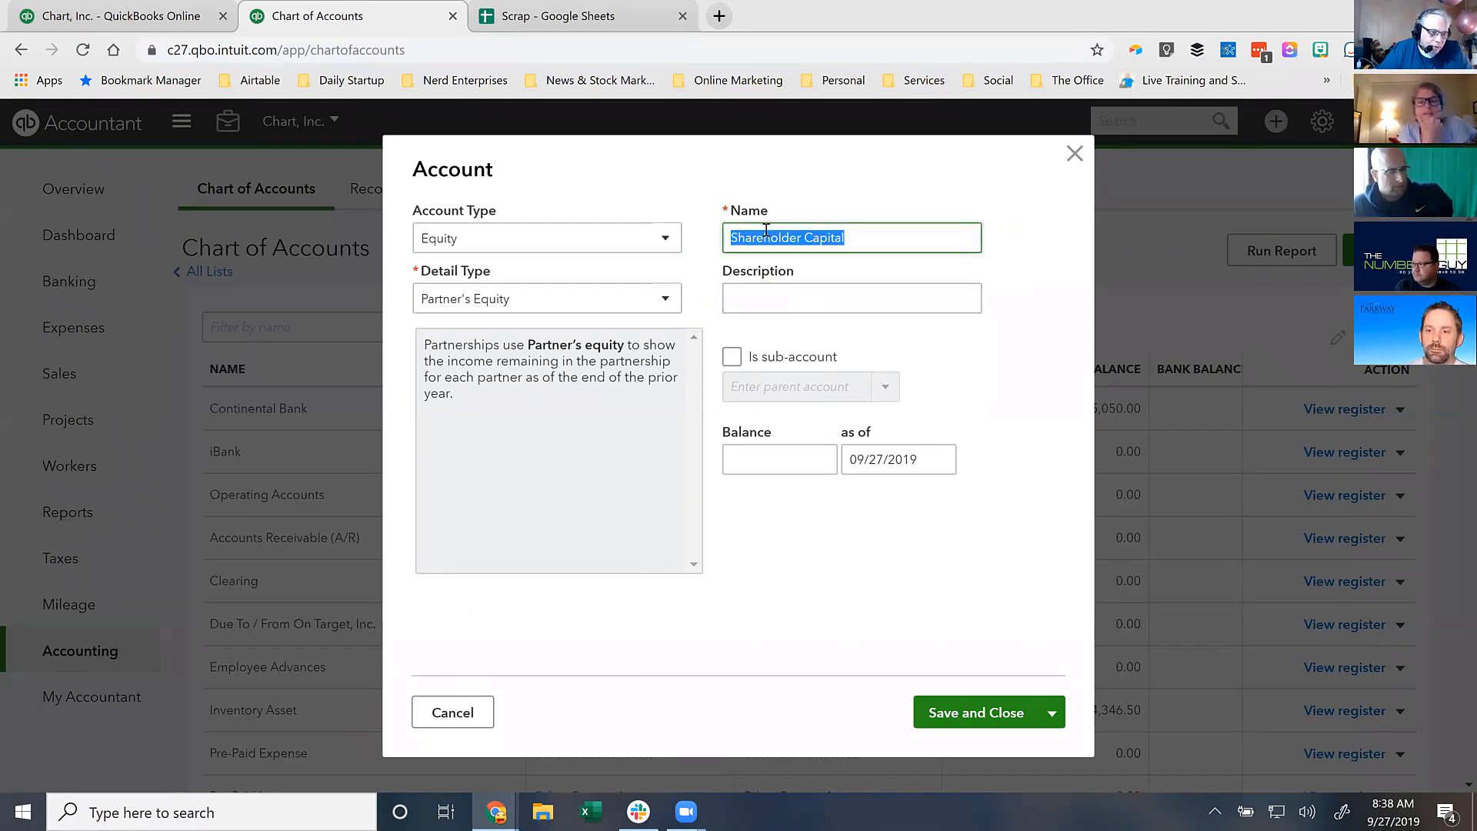
pyautogui.click(1049, 710)
pyautogui.click(966, 711)
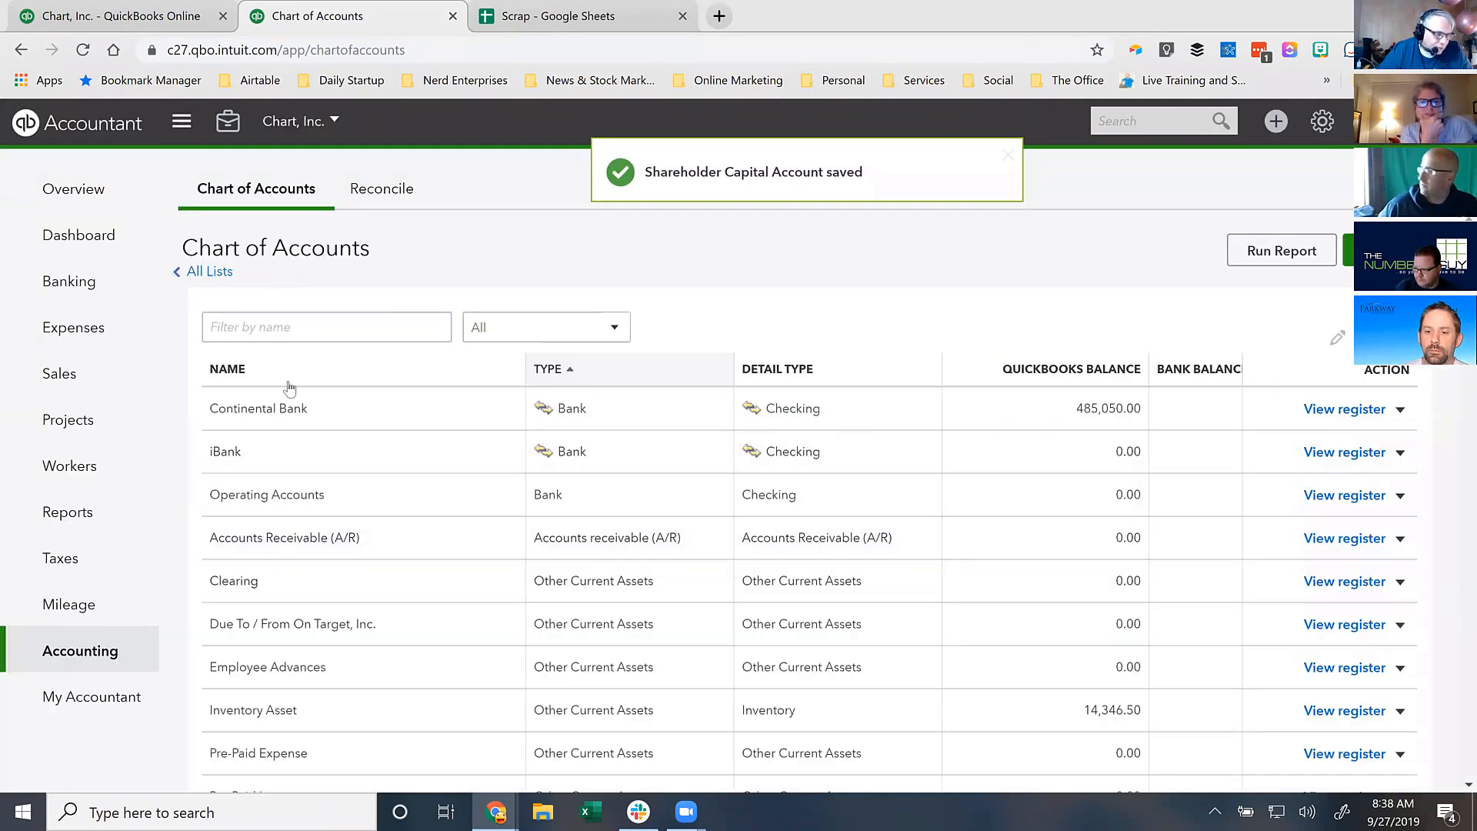
# - Edit the first shareholder's capital account to be a sub-account of Shareholder Capital
pyautogui.scroll(-13, 336, 471)
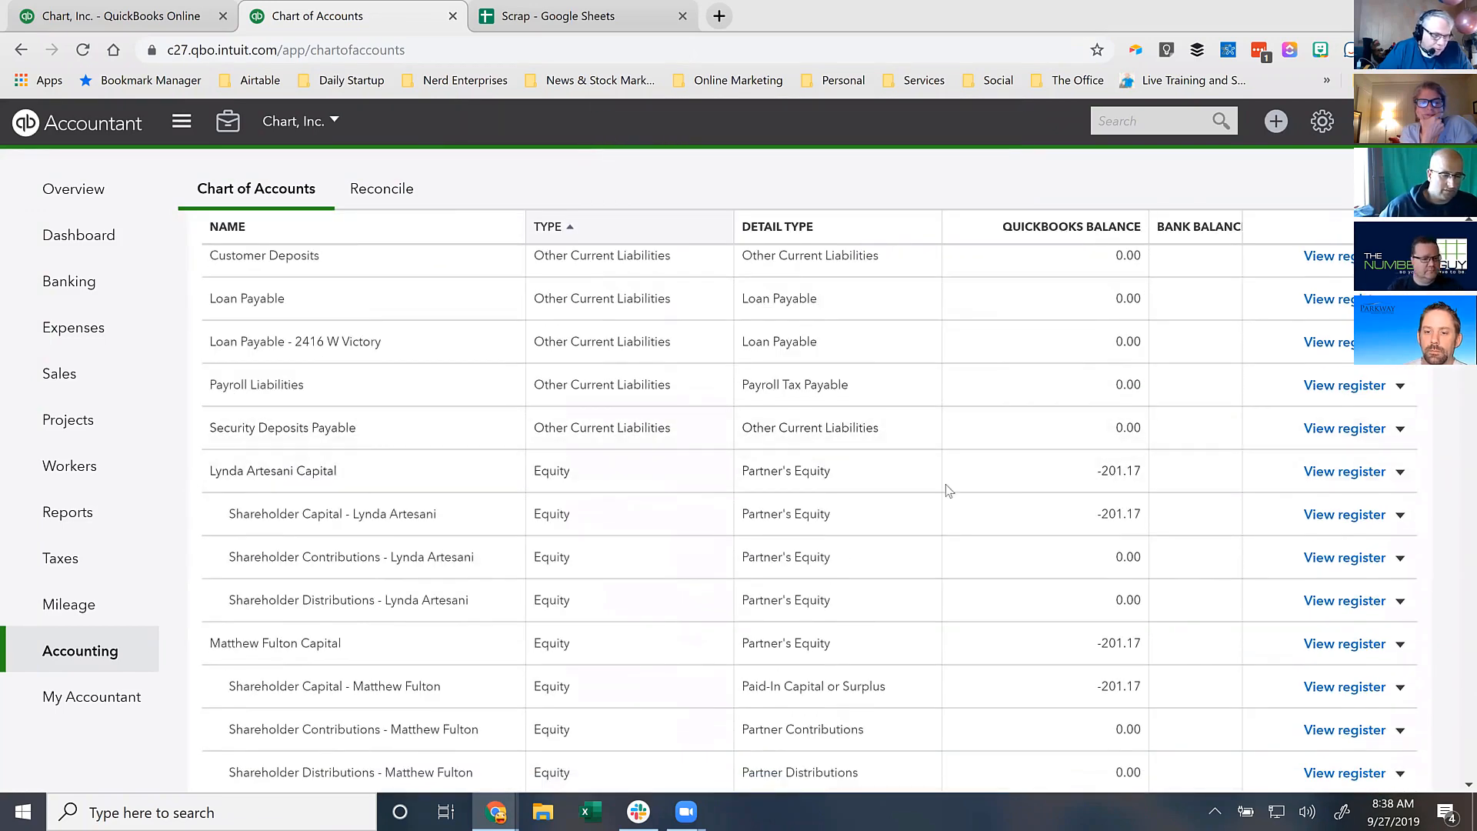
pyautogui.click(1400, 472)
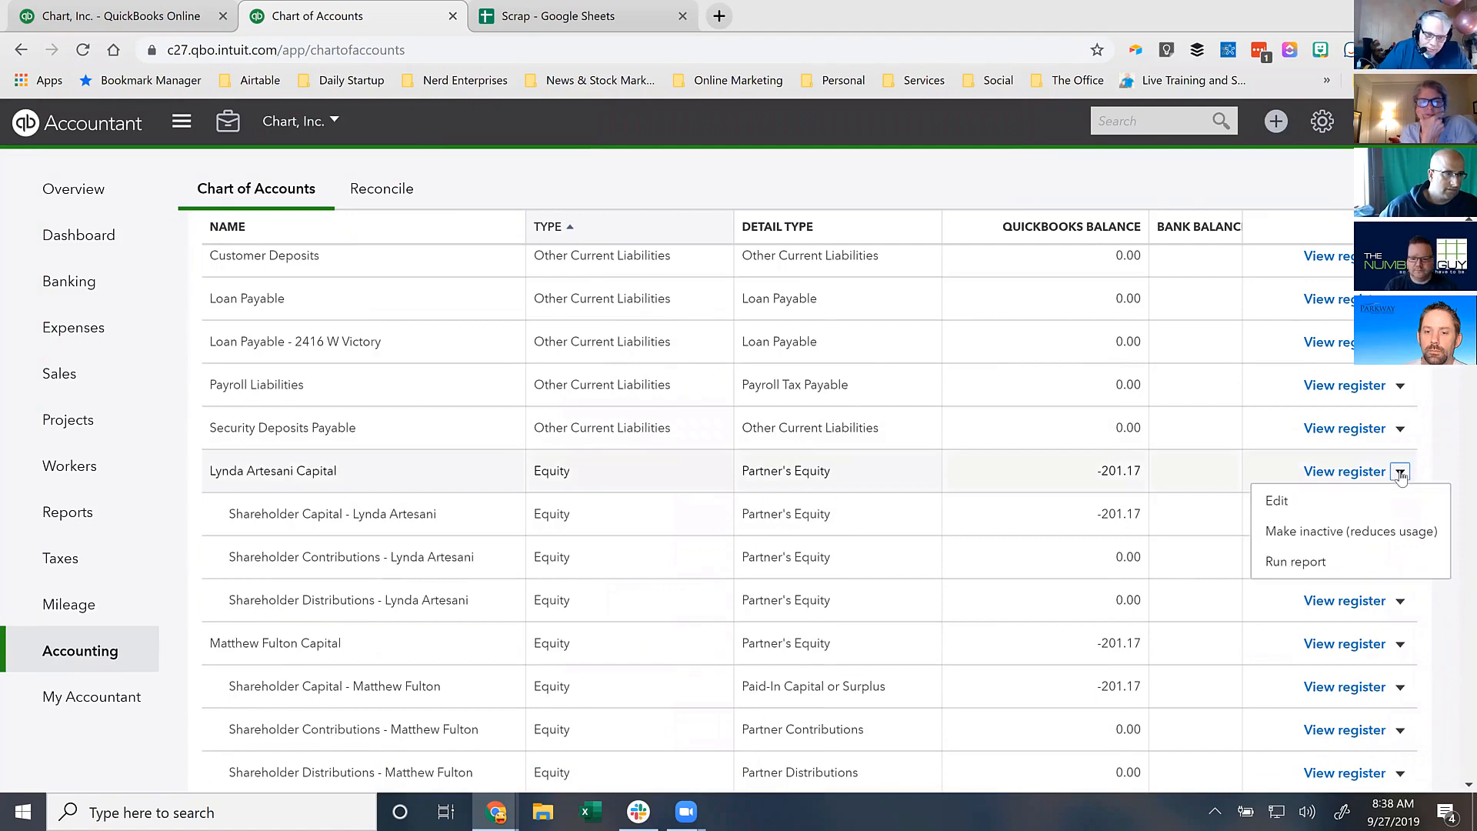
pyautogui.click(1296, 504)
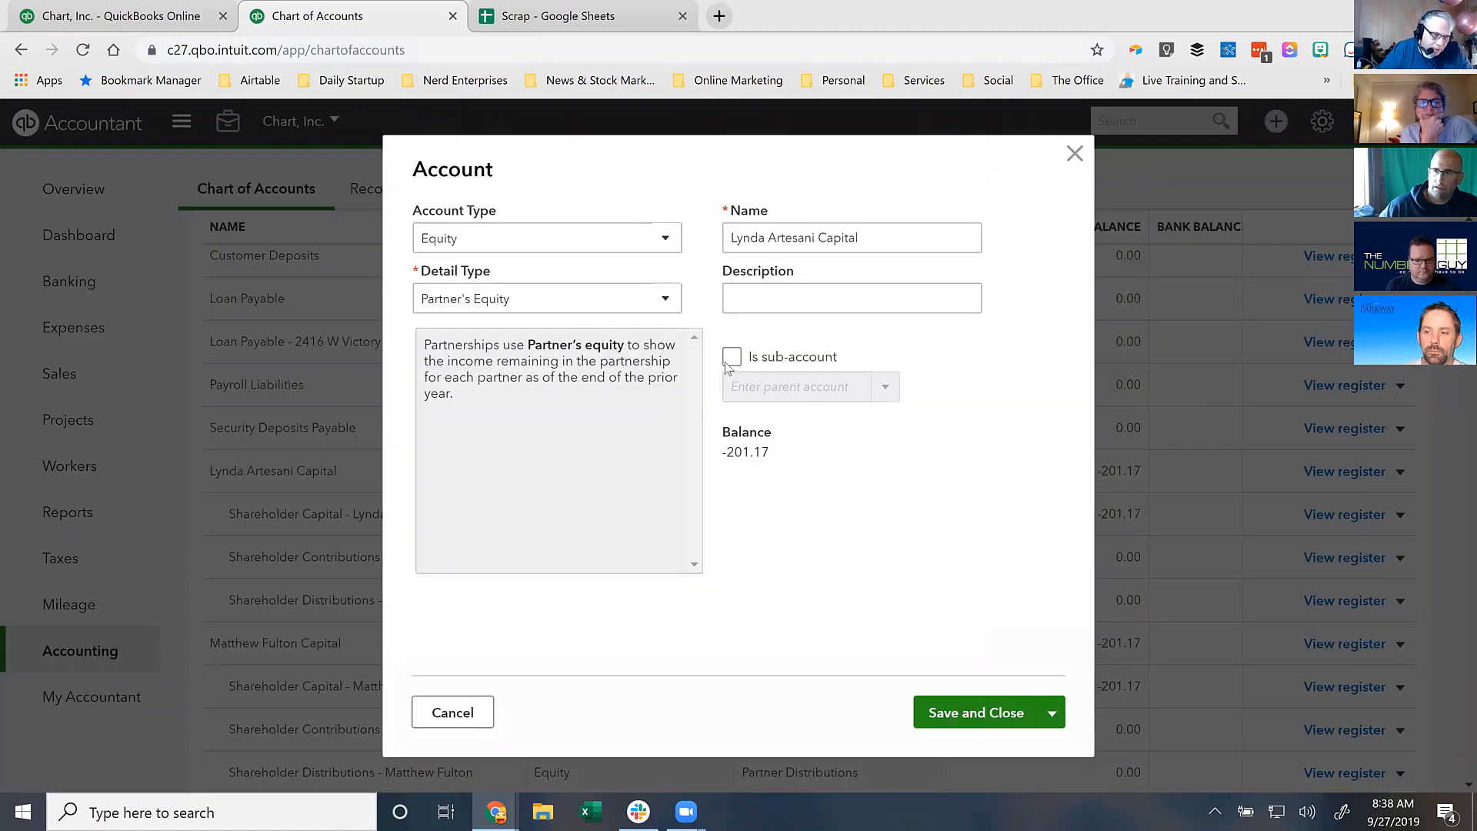
pyautogui.click(731, 357)
pyautogui.write('Share')
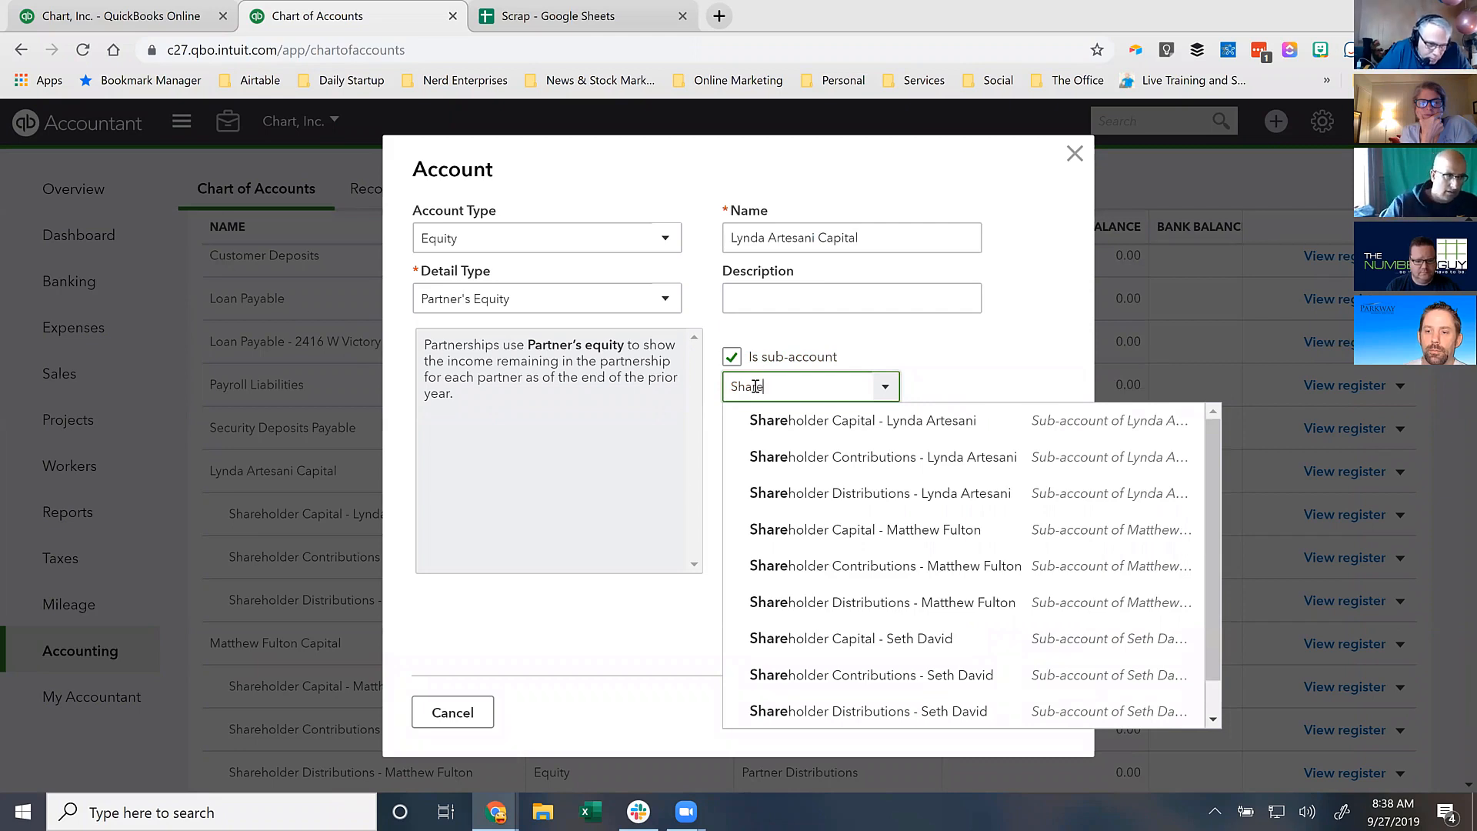
pyautogui.write('ho')
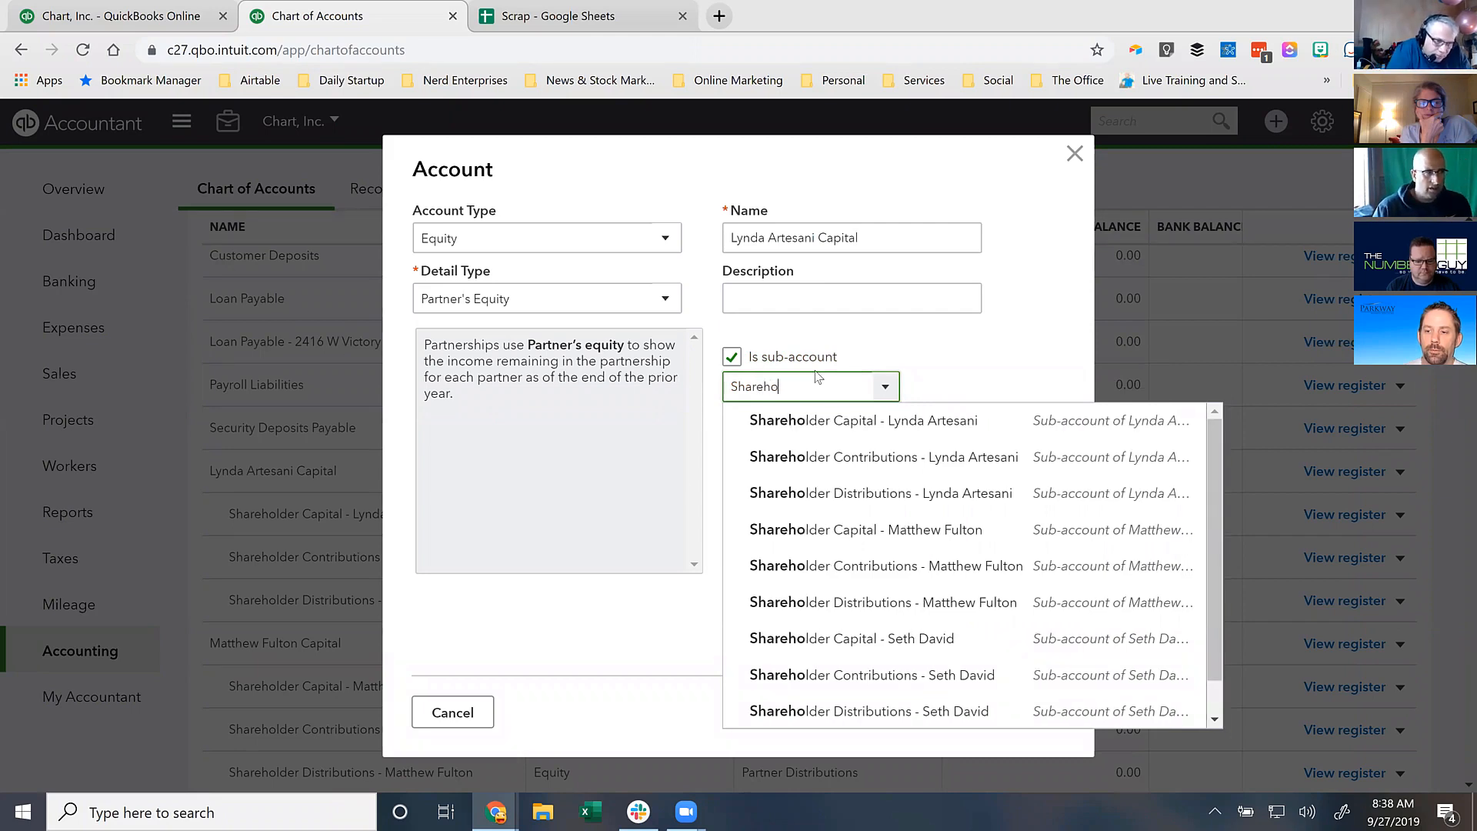
pyautogui.write('lder')
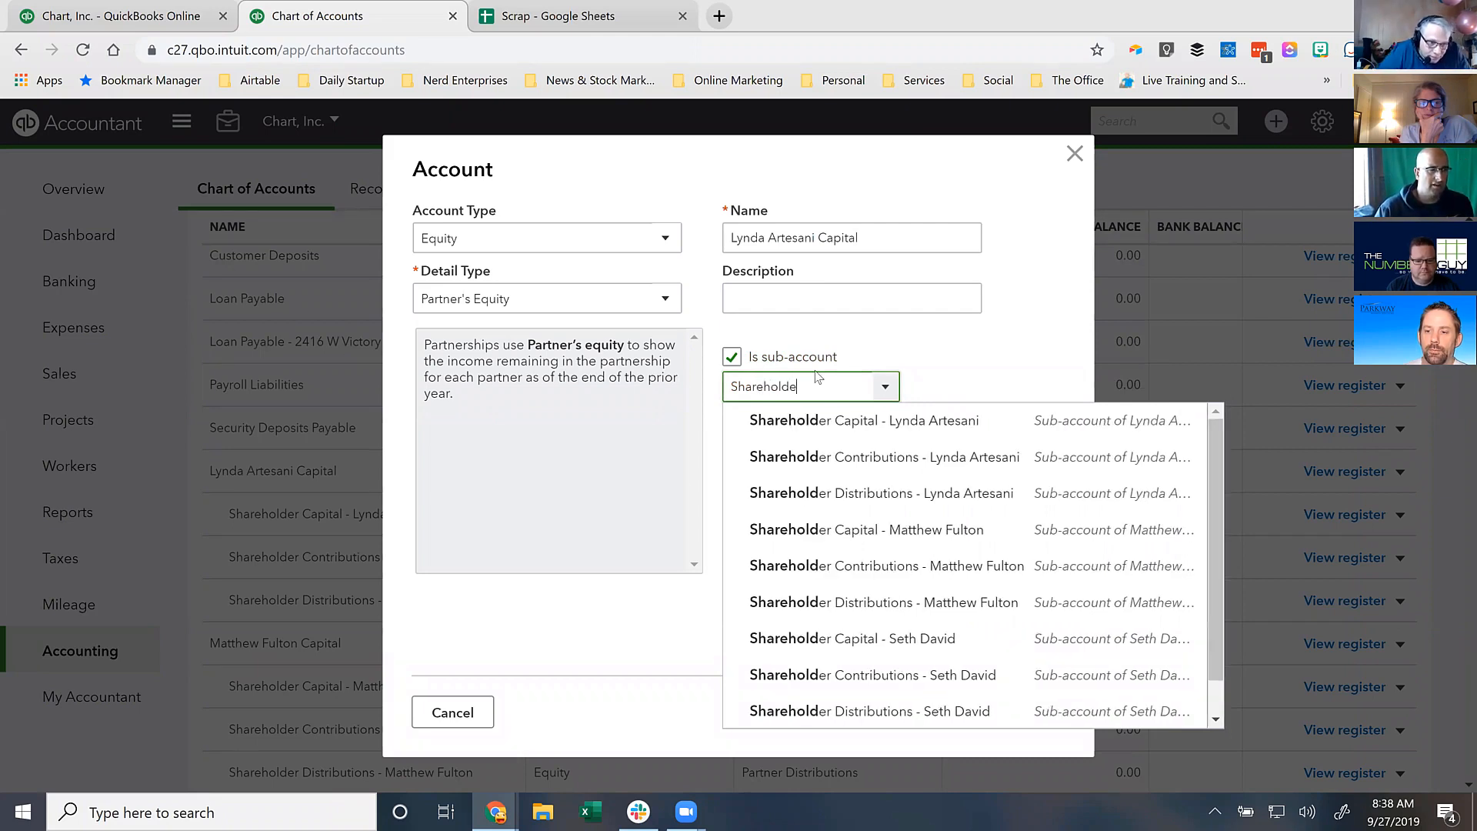
pyautogui.scroll(-1, 929, 496)
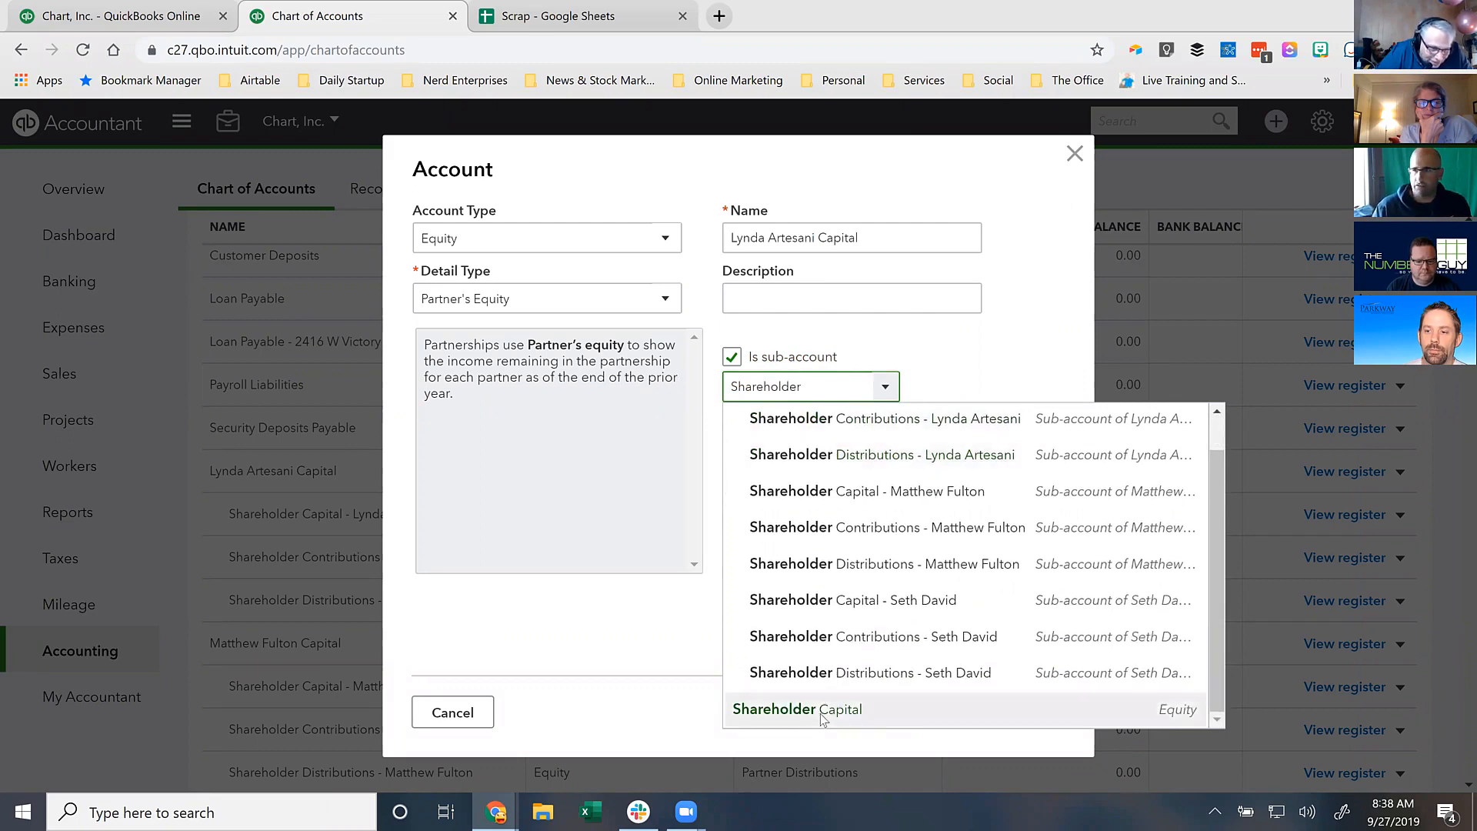
pyautogui.click(818, 717)
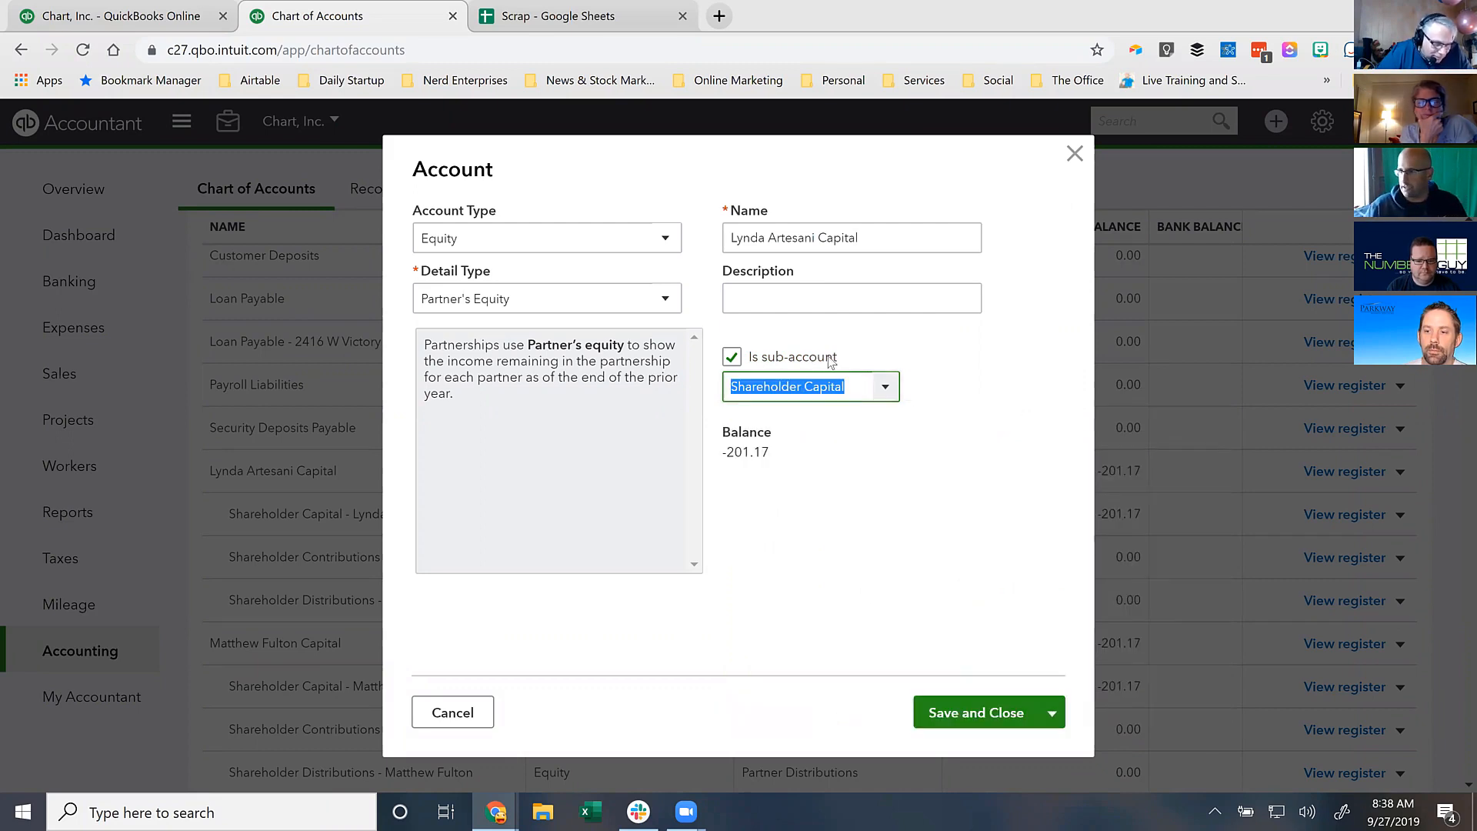
pyautogui.click(960, 714)
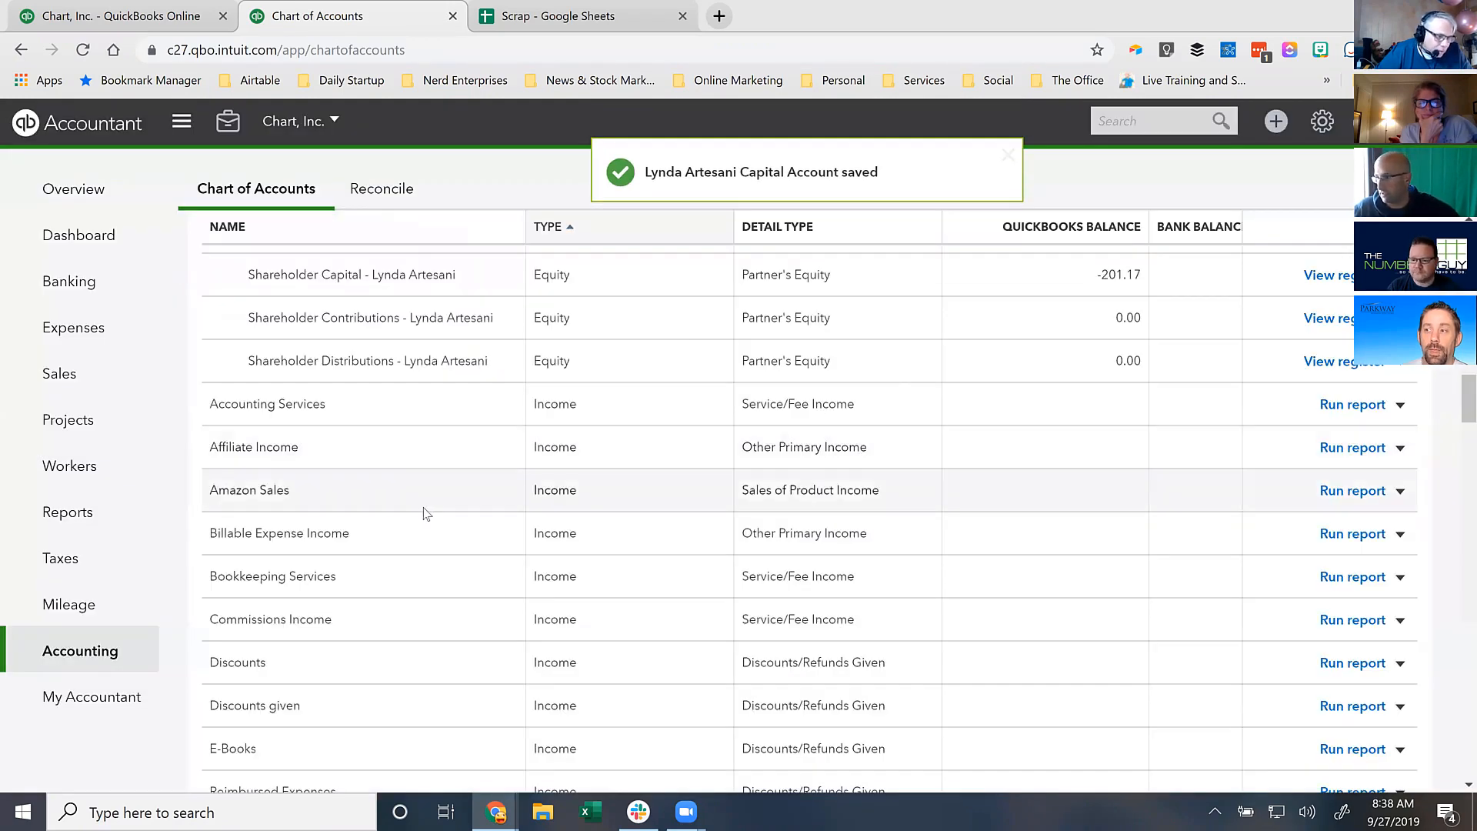
# - Scroll the list to confirm it nests under Shareholder Capital, totalling -201.17
pyautogui.scroll(-5, 421, 513)
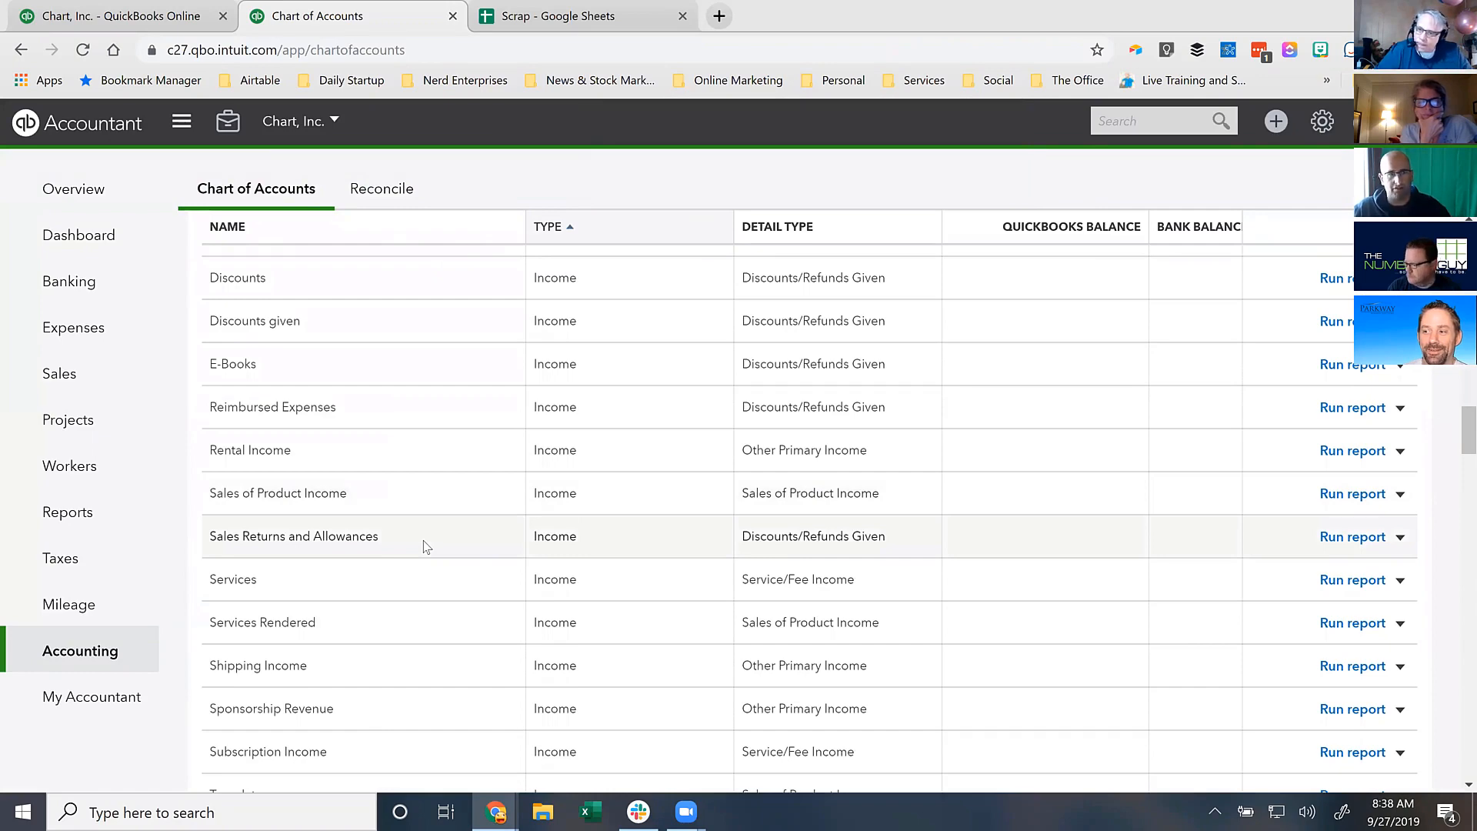
pyautogui.scroll(-6, 427, 546)
pyautogui.scroll(14, 426, 547)
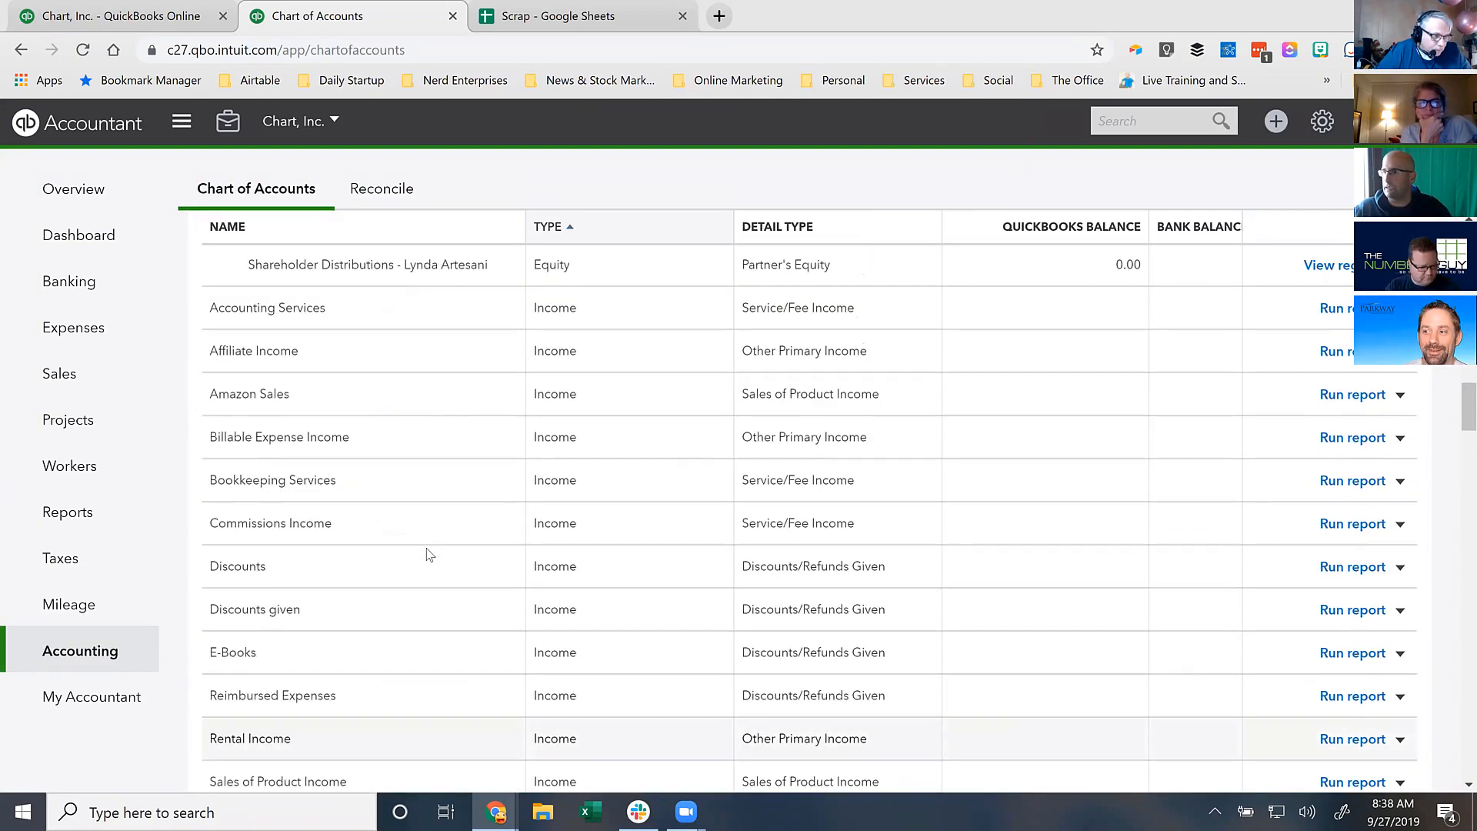
pyautogui.scroll(3, 427, 554)
pyautogui.scroll(-12, 428, 554)
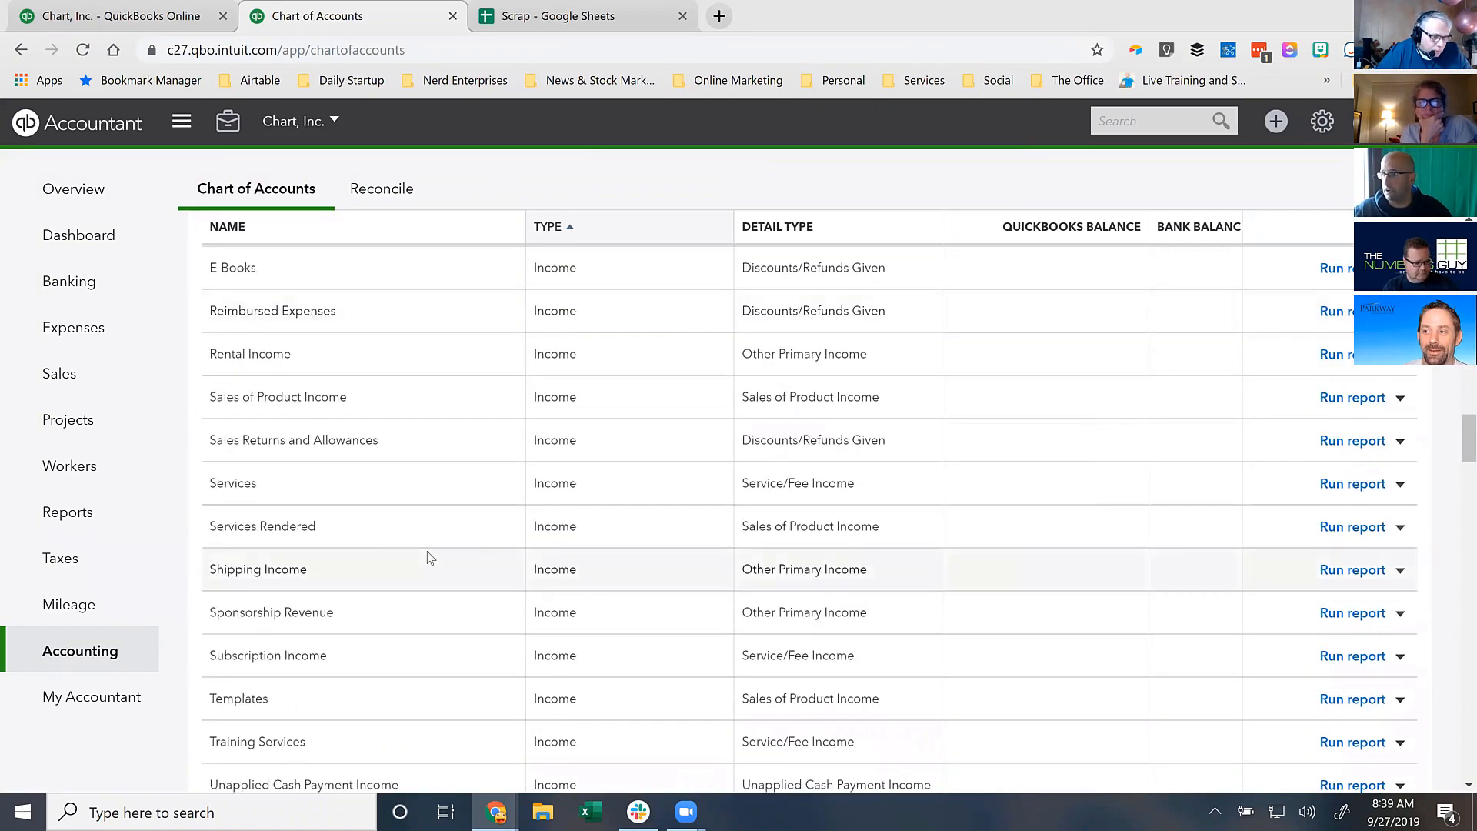
pyautogui.scroll(6, 430, 557)
pyautogui.scroll(3, 429, 555)
pyautogui.scroll(5, 428, 551)
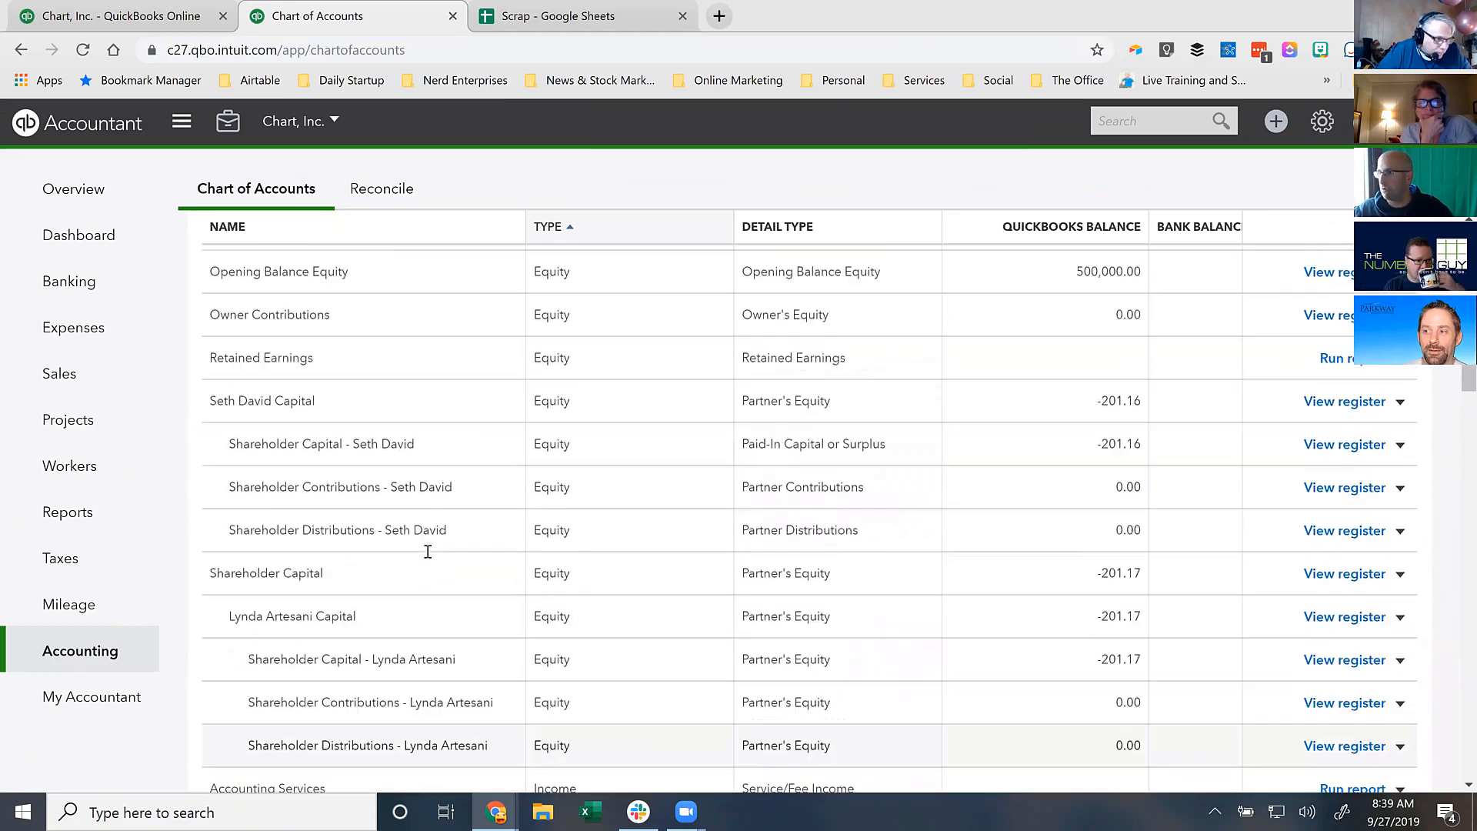
# - Nest the second shareholder's capital account (-201.16) under Shareholder Capital, making the total -402.33
pyautogui.click(1400, 401)
pyautogui.click(1277, 431)
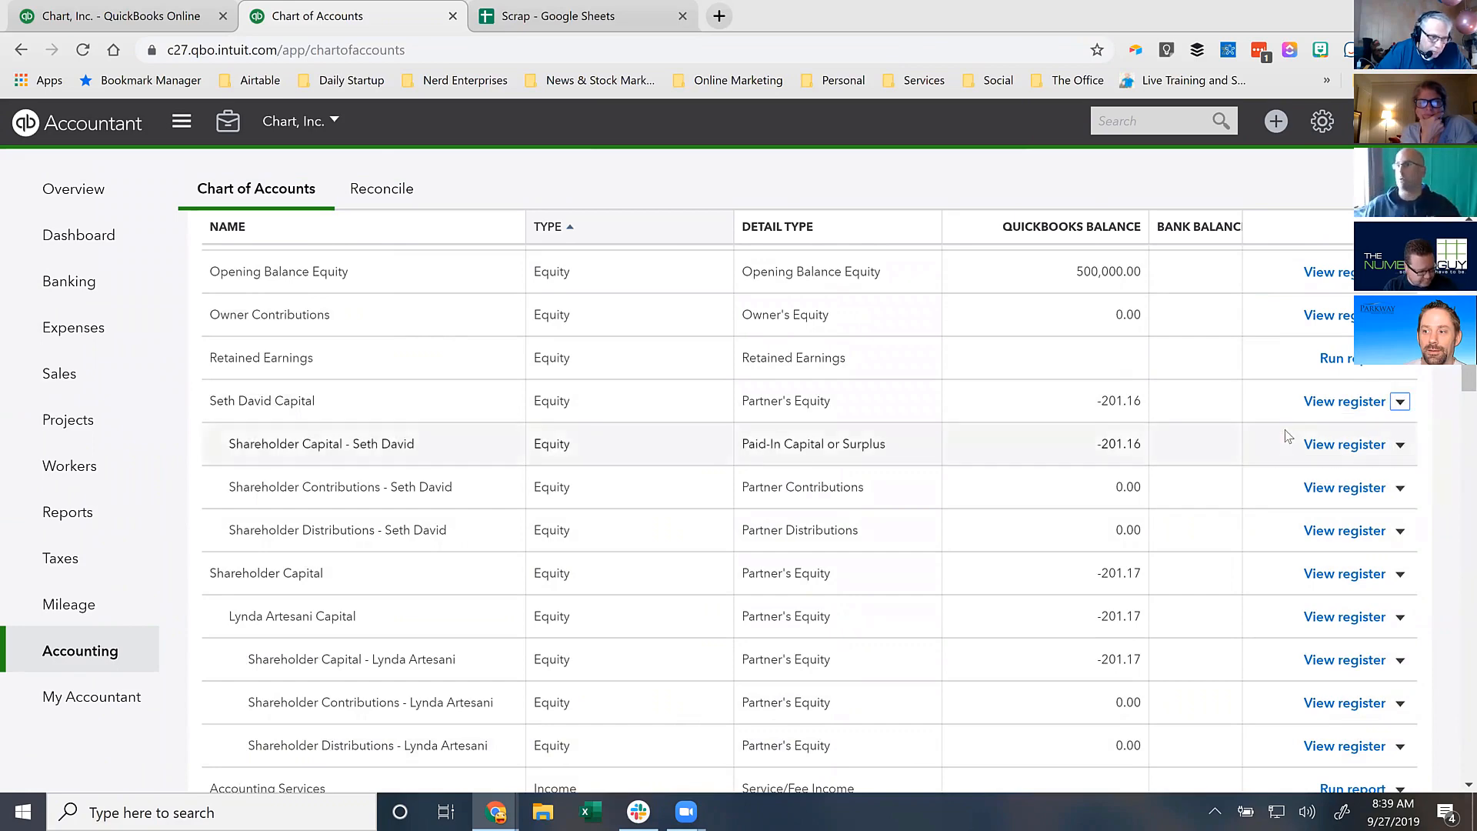
pyautogui.click(759, 366)
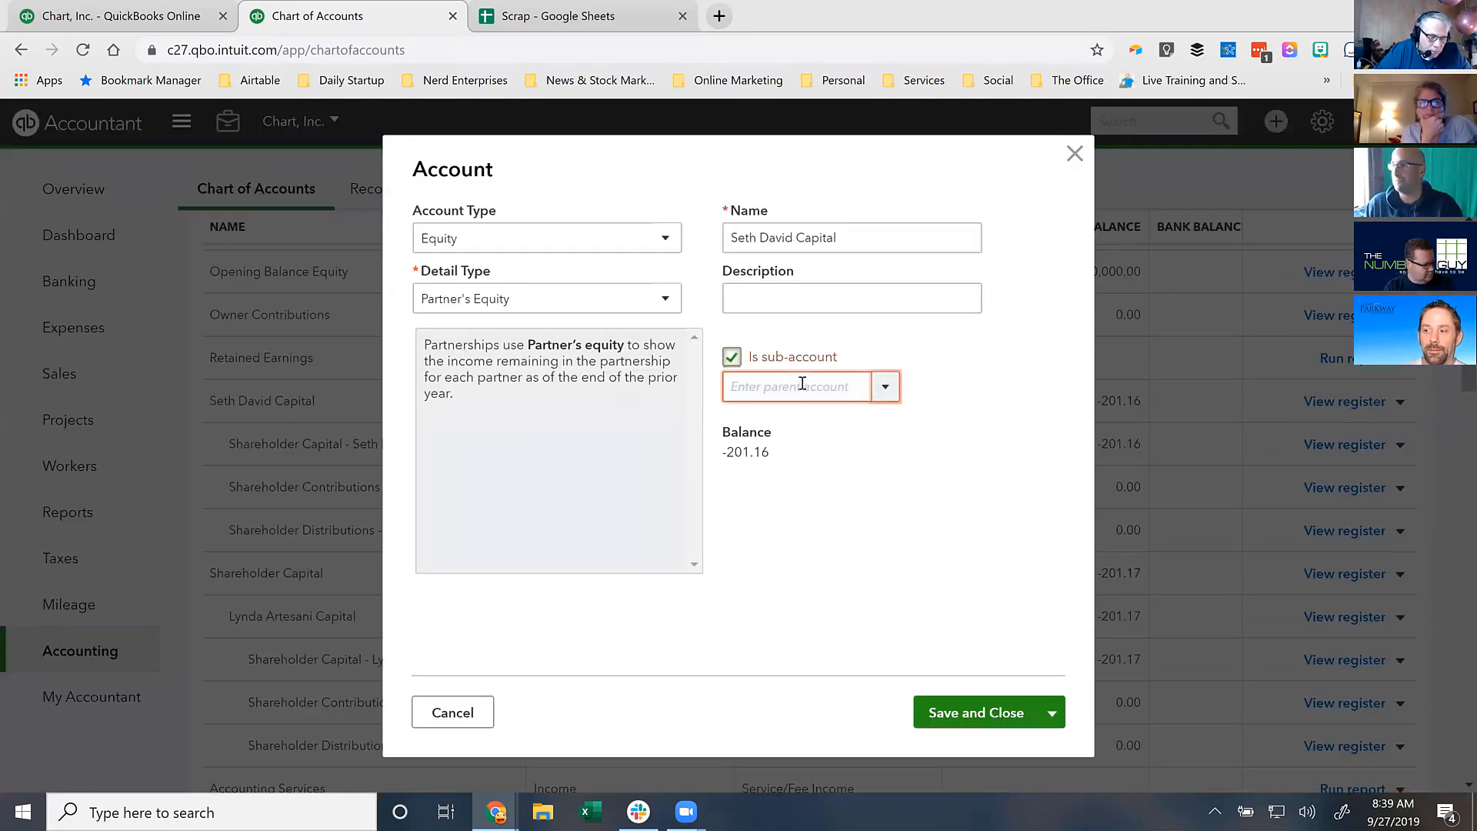
pyautogui.click(825, 323)
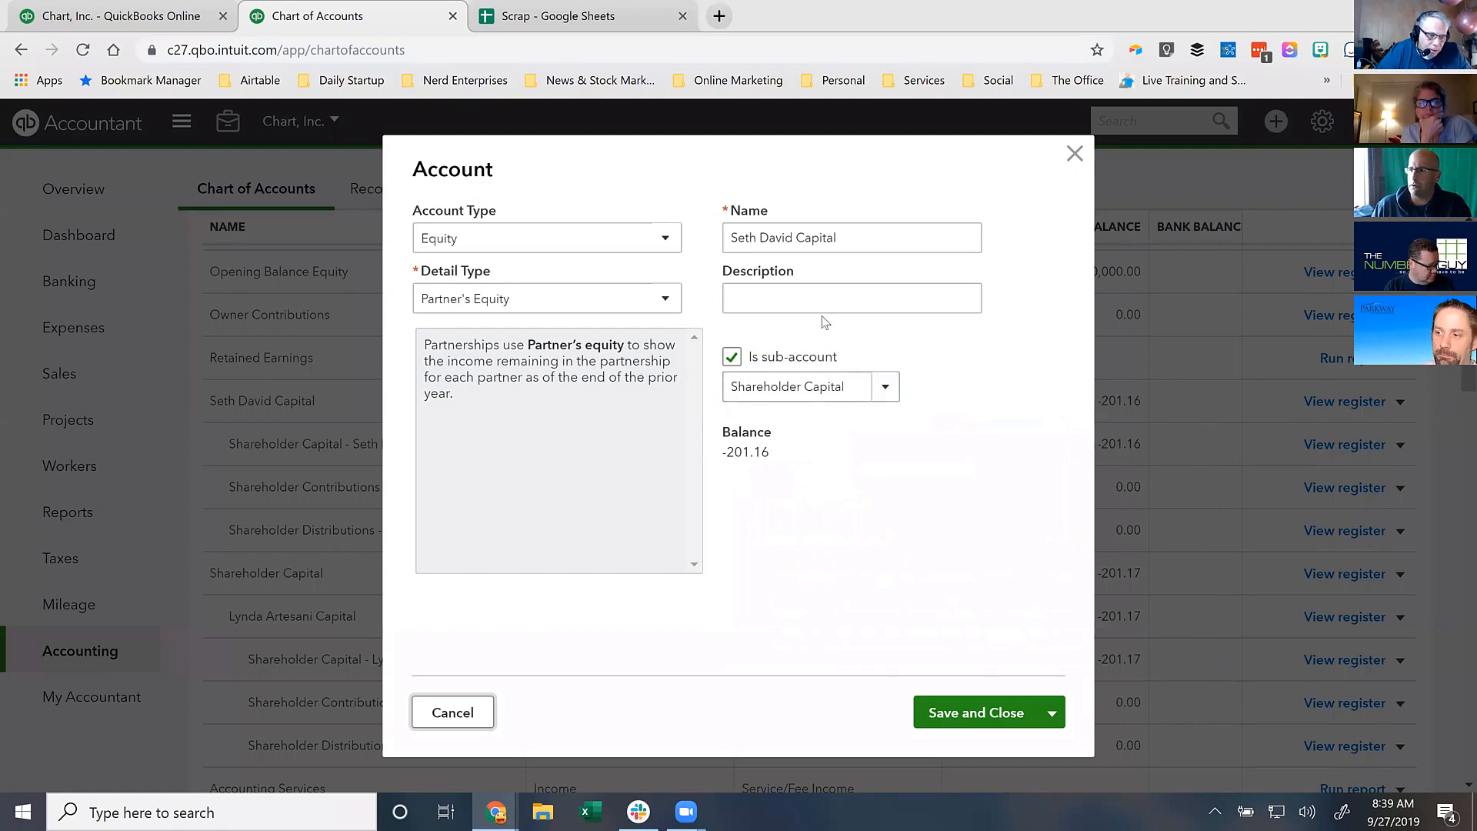
pyautogui.click(1011, 715)
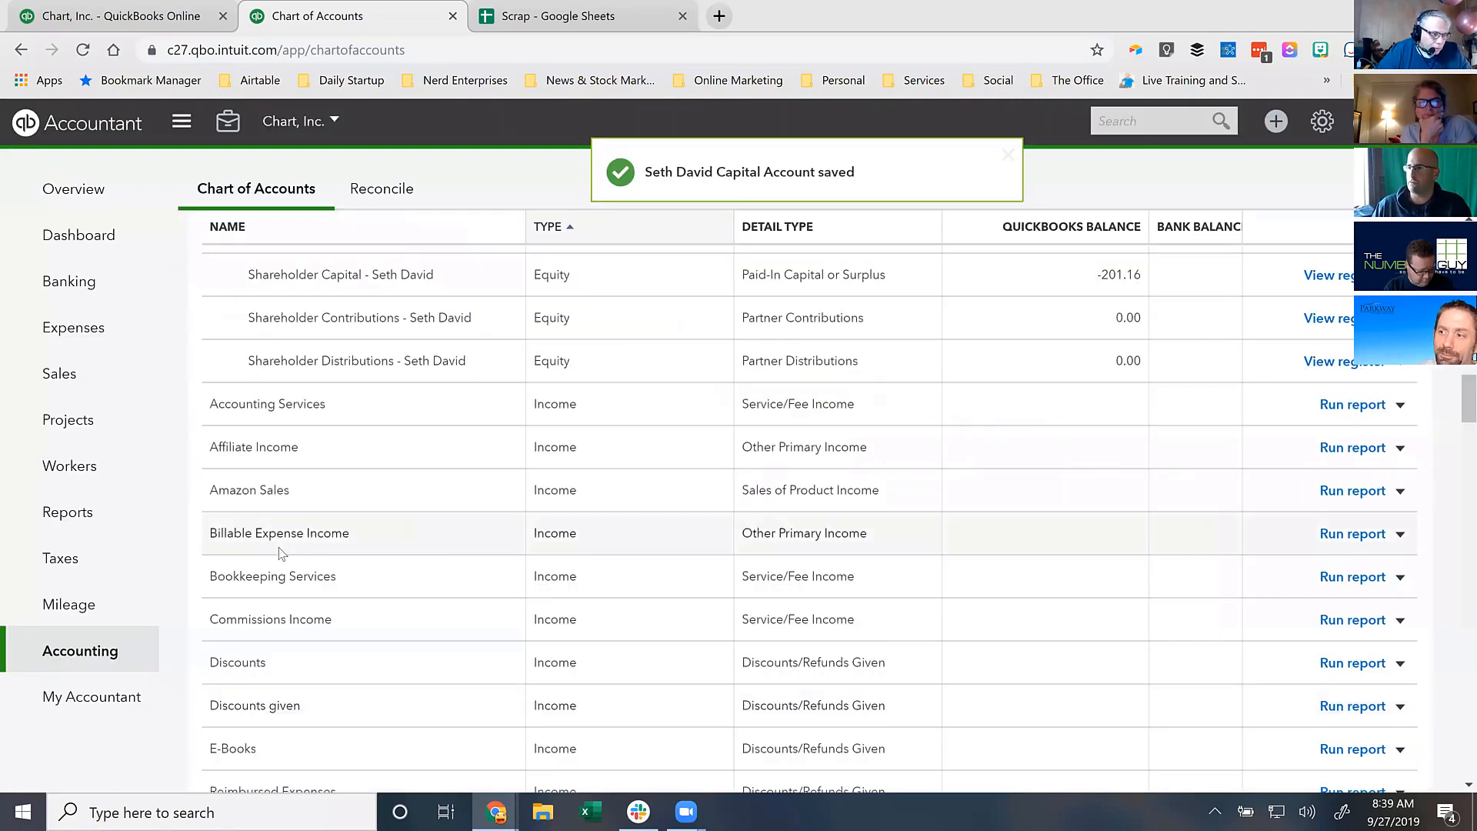
pyautogui.scroll(6, 280, 550)
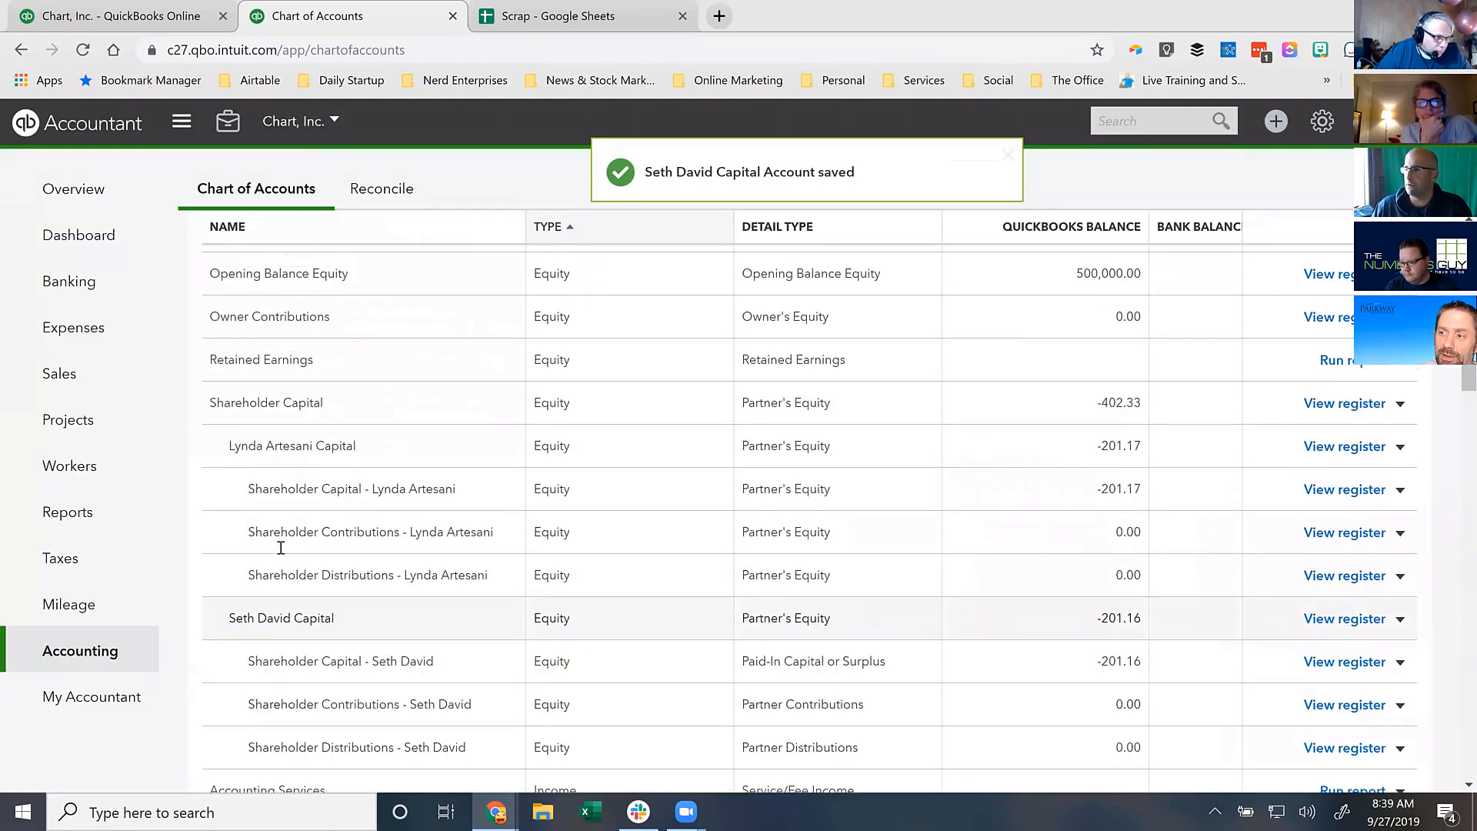
pyautogui.scroll(2, 280, 550)
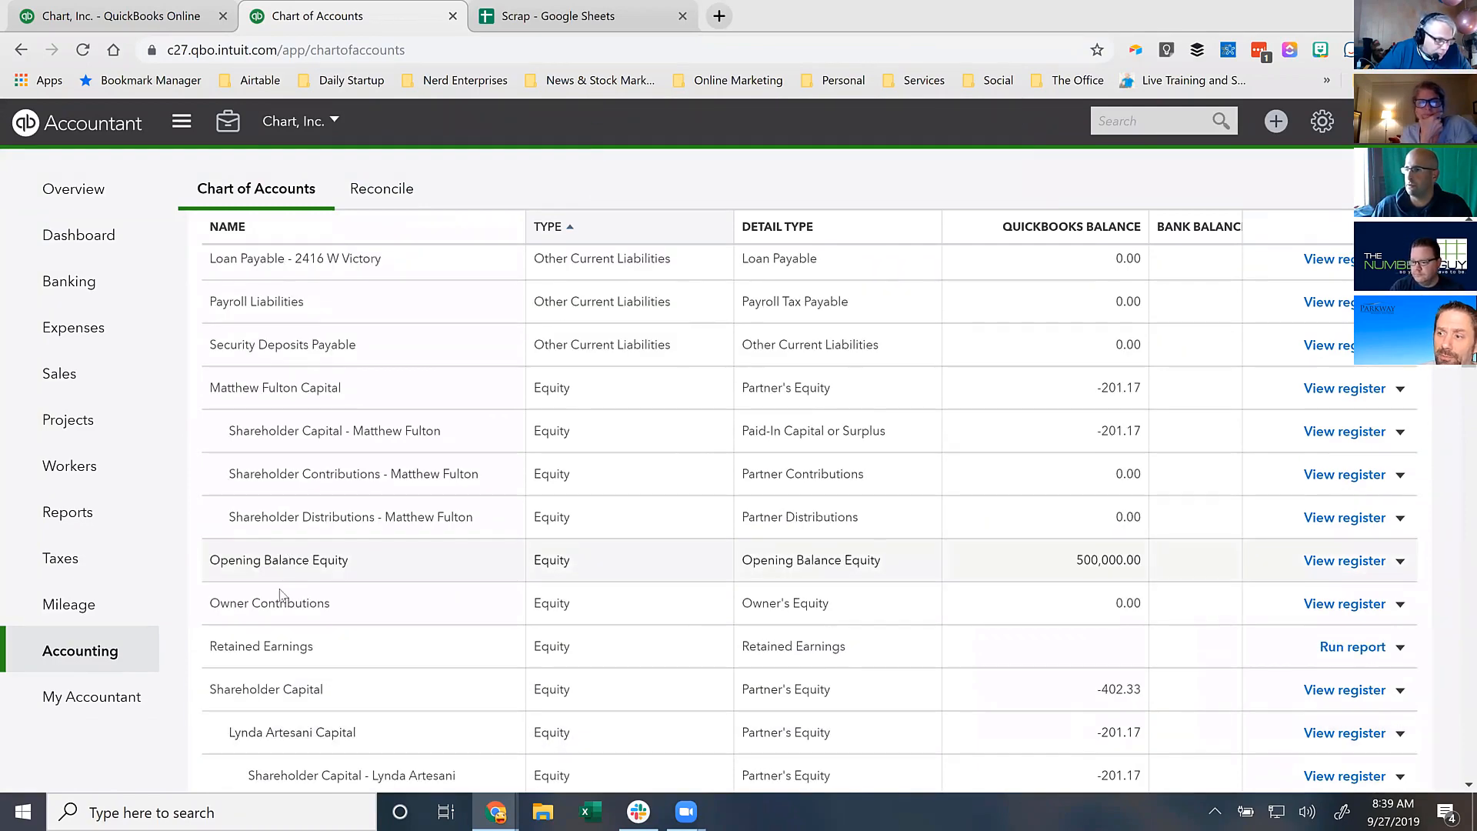
# - Make the remaining shareholder's capital account a sub-account of Shareholder Capital, bringing it to -603.50
pyautogui.click(1399, 389)
pyautogui.click(1277, 424)
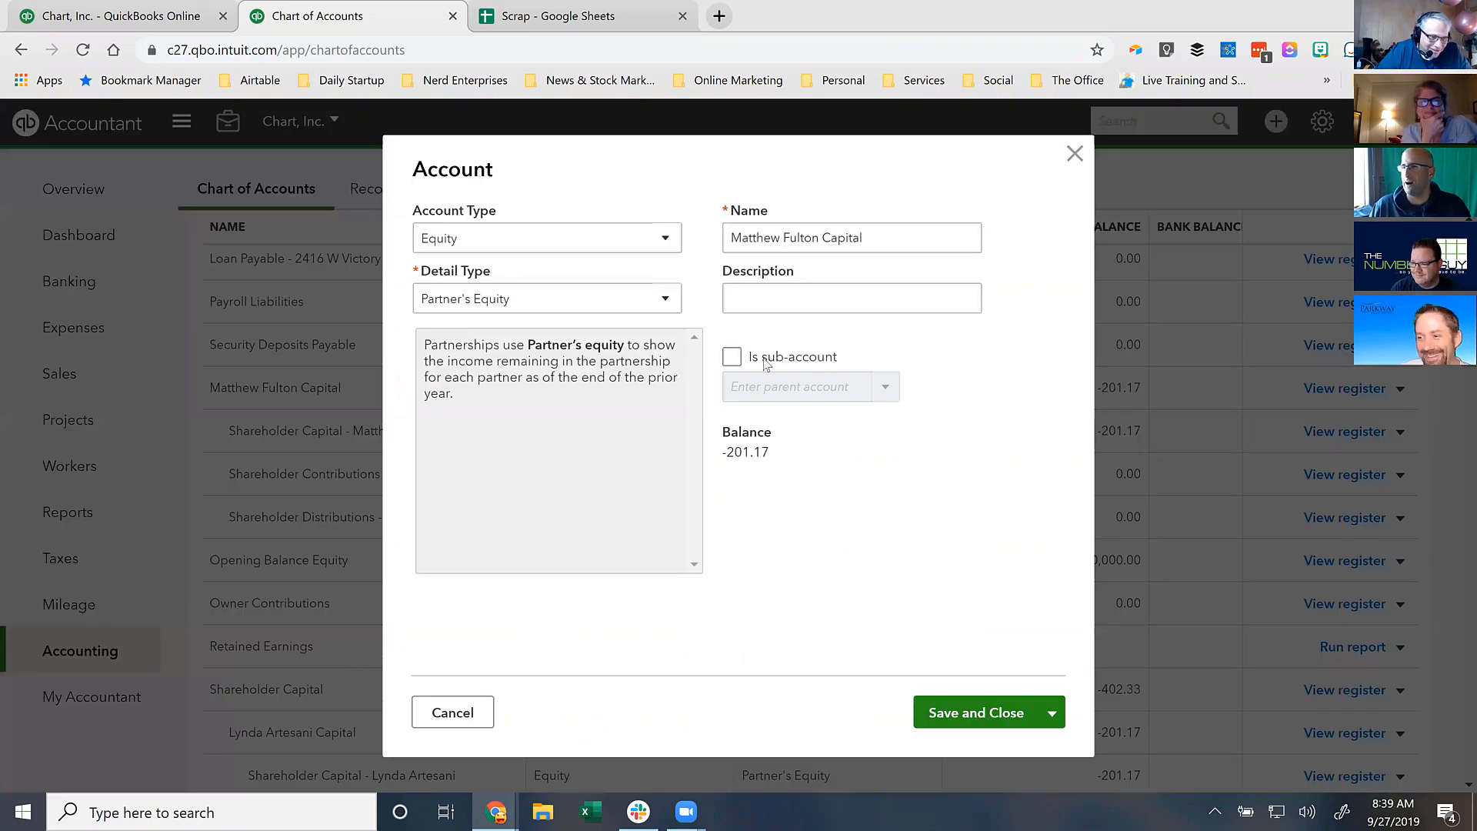
pyautogui.click(732, 356)
pyautogui.write('Shareholder Capital')
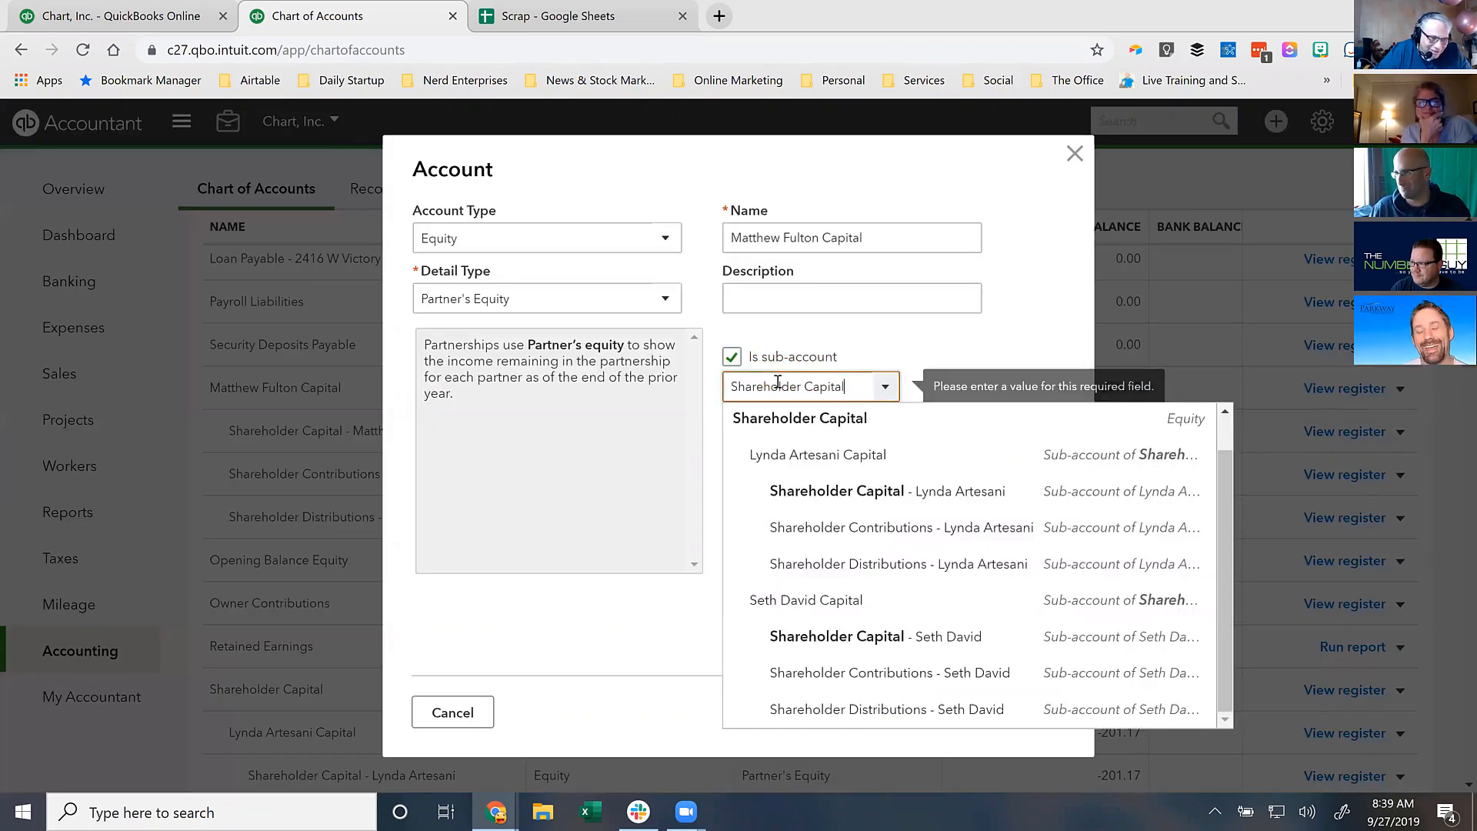
pyautogui.click(781, 418)
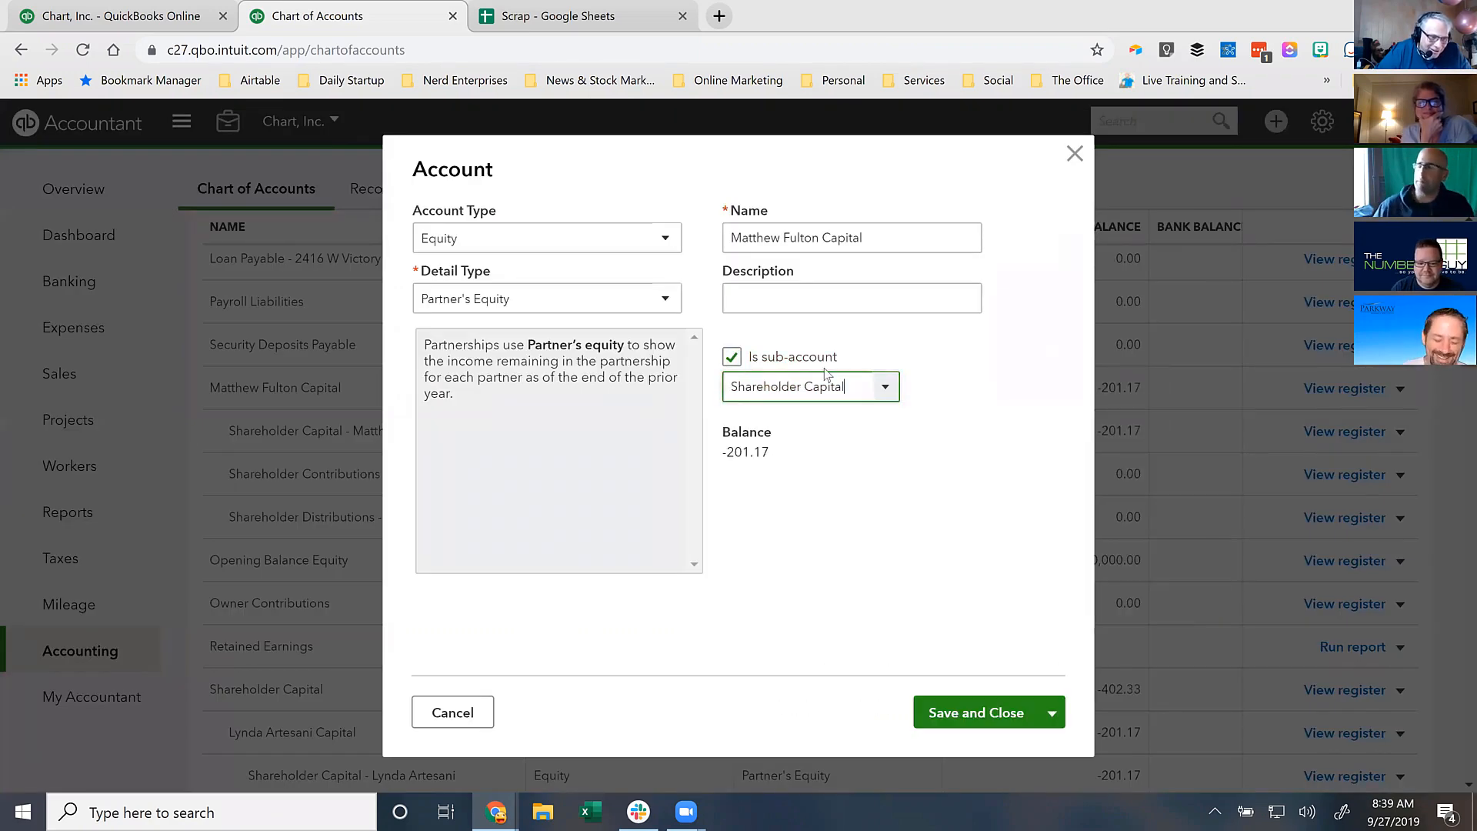
pyautogui.click(973, 713)
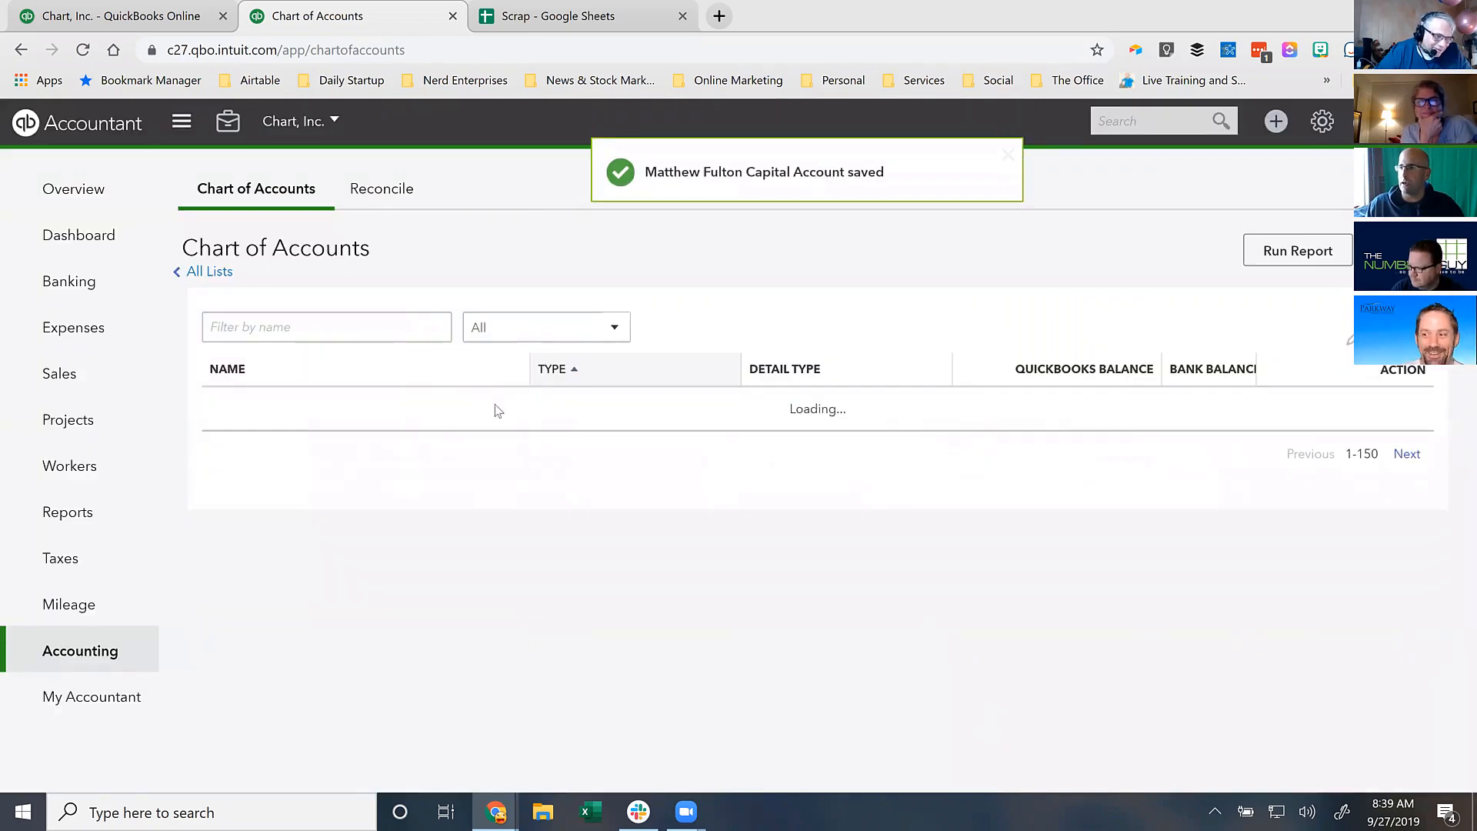
pyautogui.scroll(4, 856, 488)
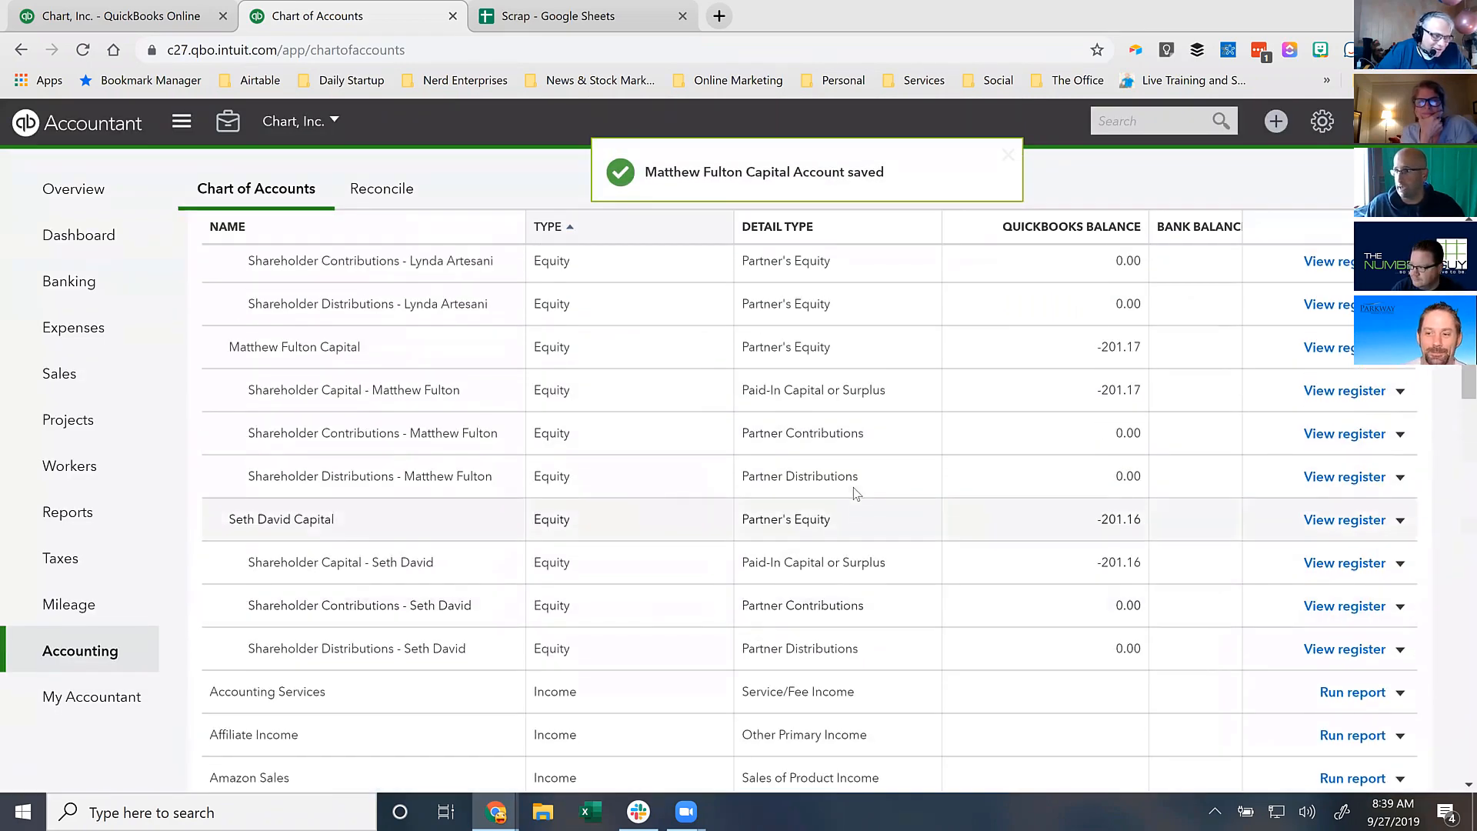
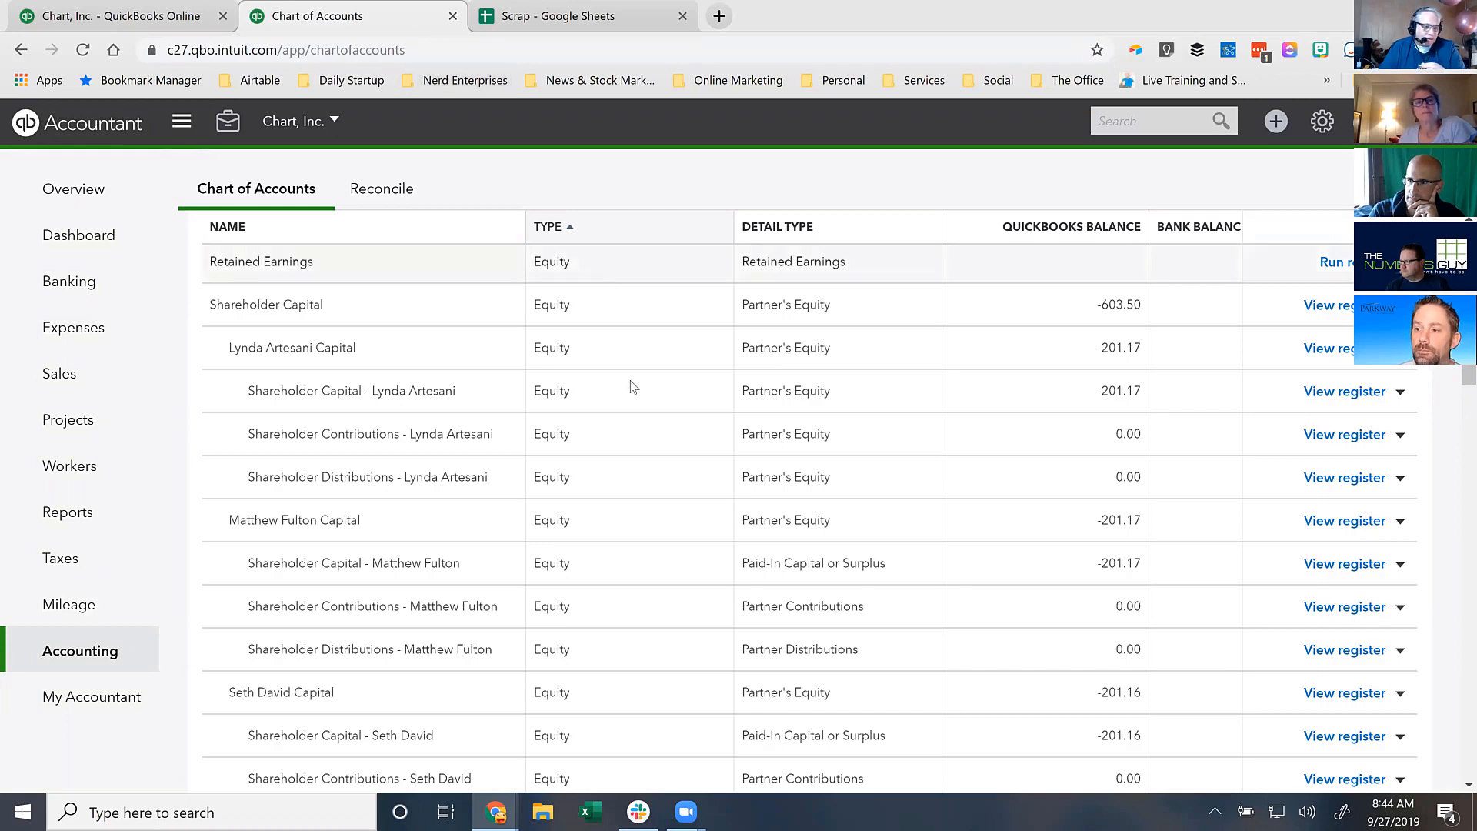
pyautogui.tripleClick(1144, 392)
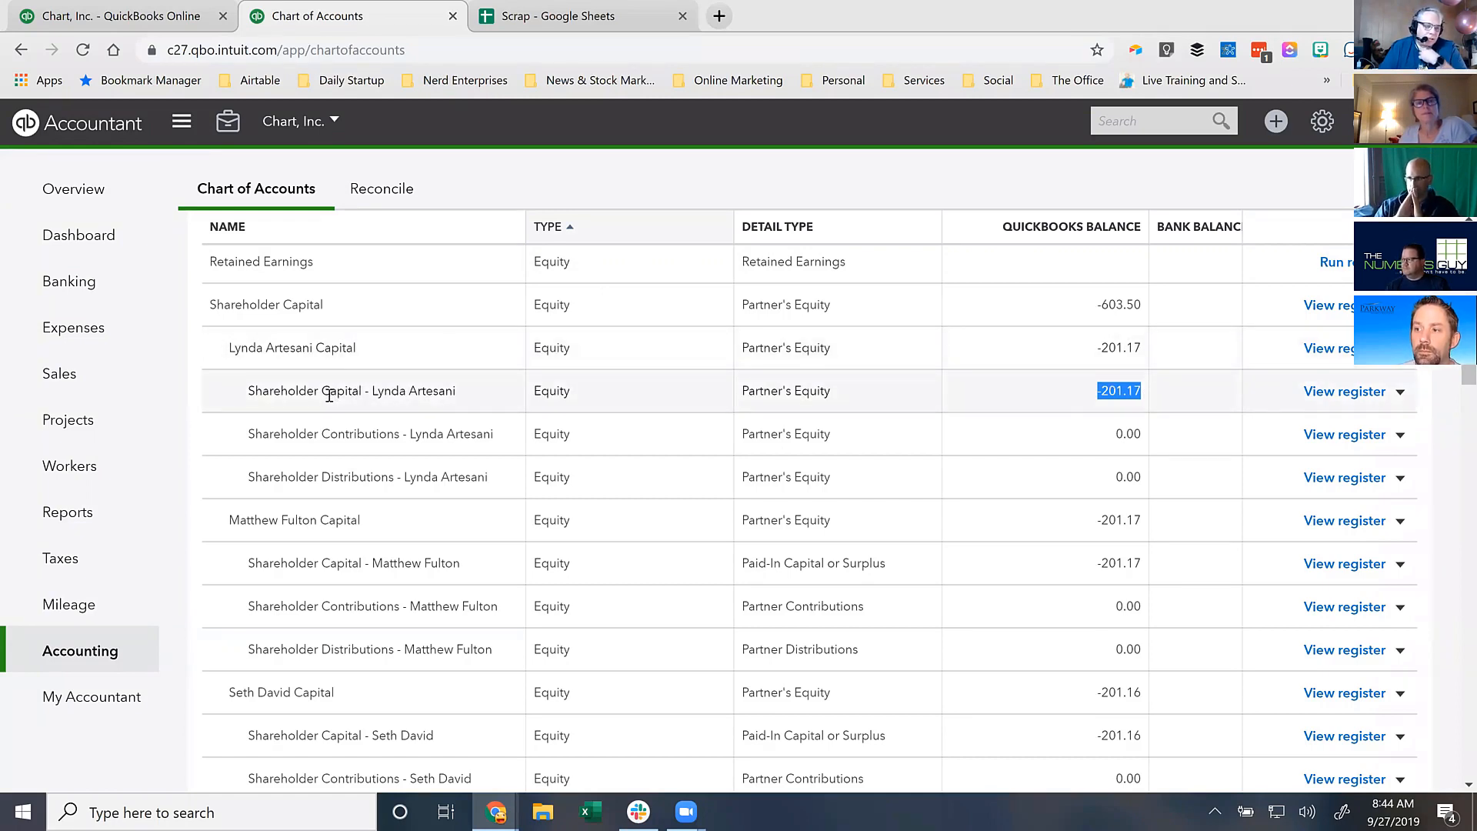
pyautogui.moveTo(248, 391); pyautogui.dragTo(464, 400)
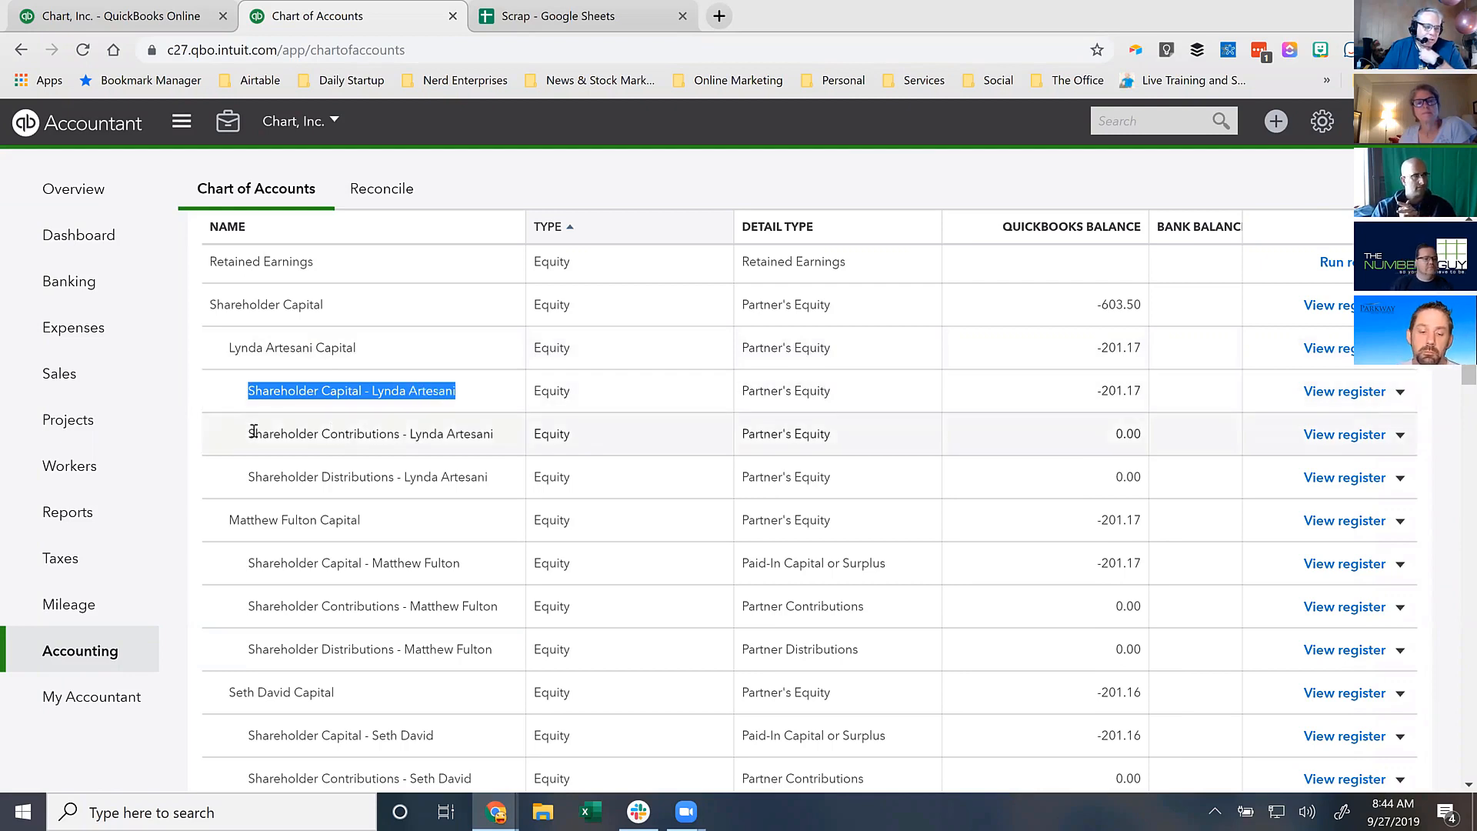
pyautogui.moveTo(247, 433); pyautogui.dragTo(493, 483)
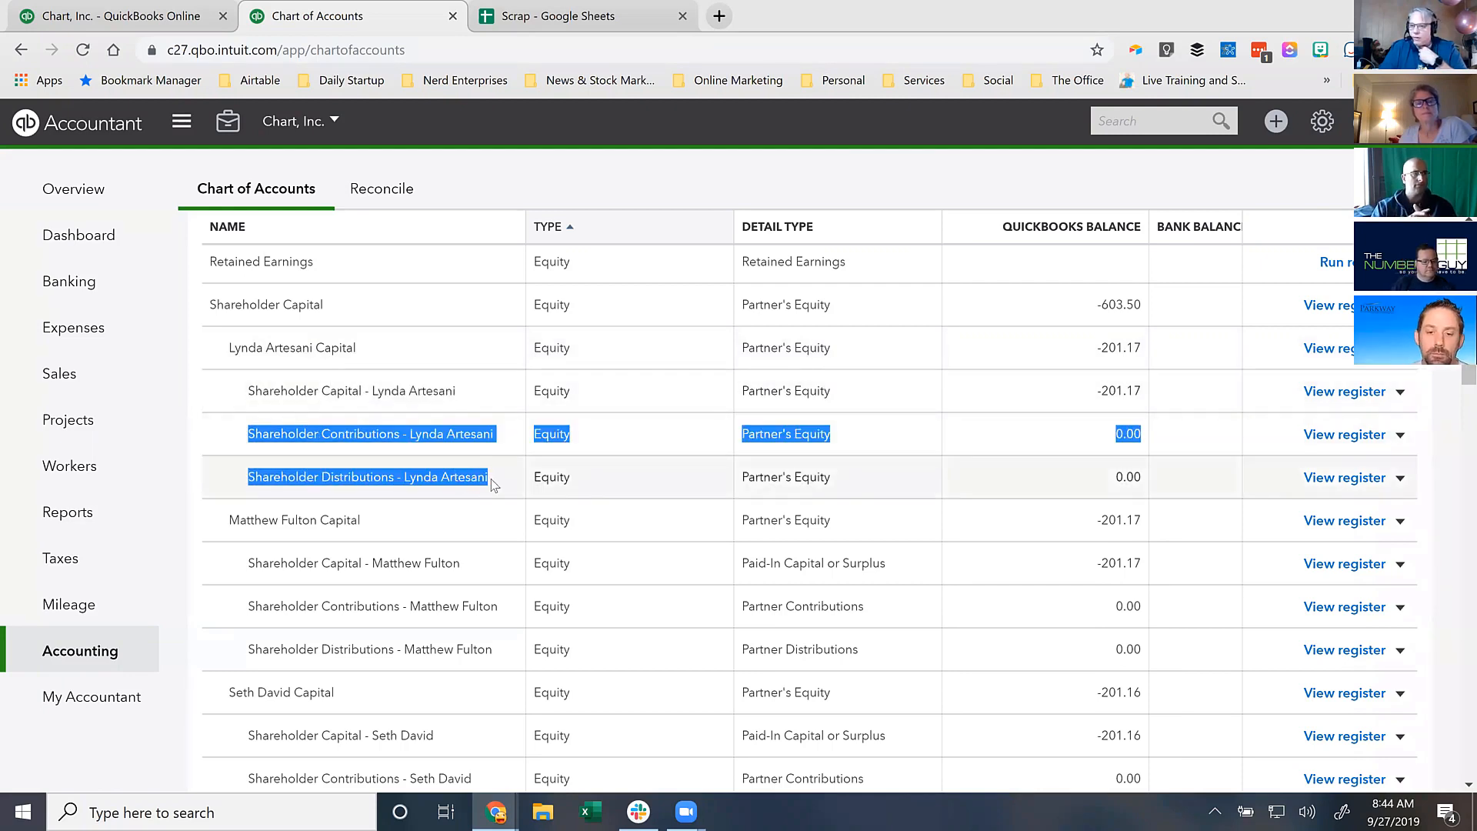
pyautogui.click(314, 347)
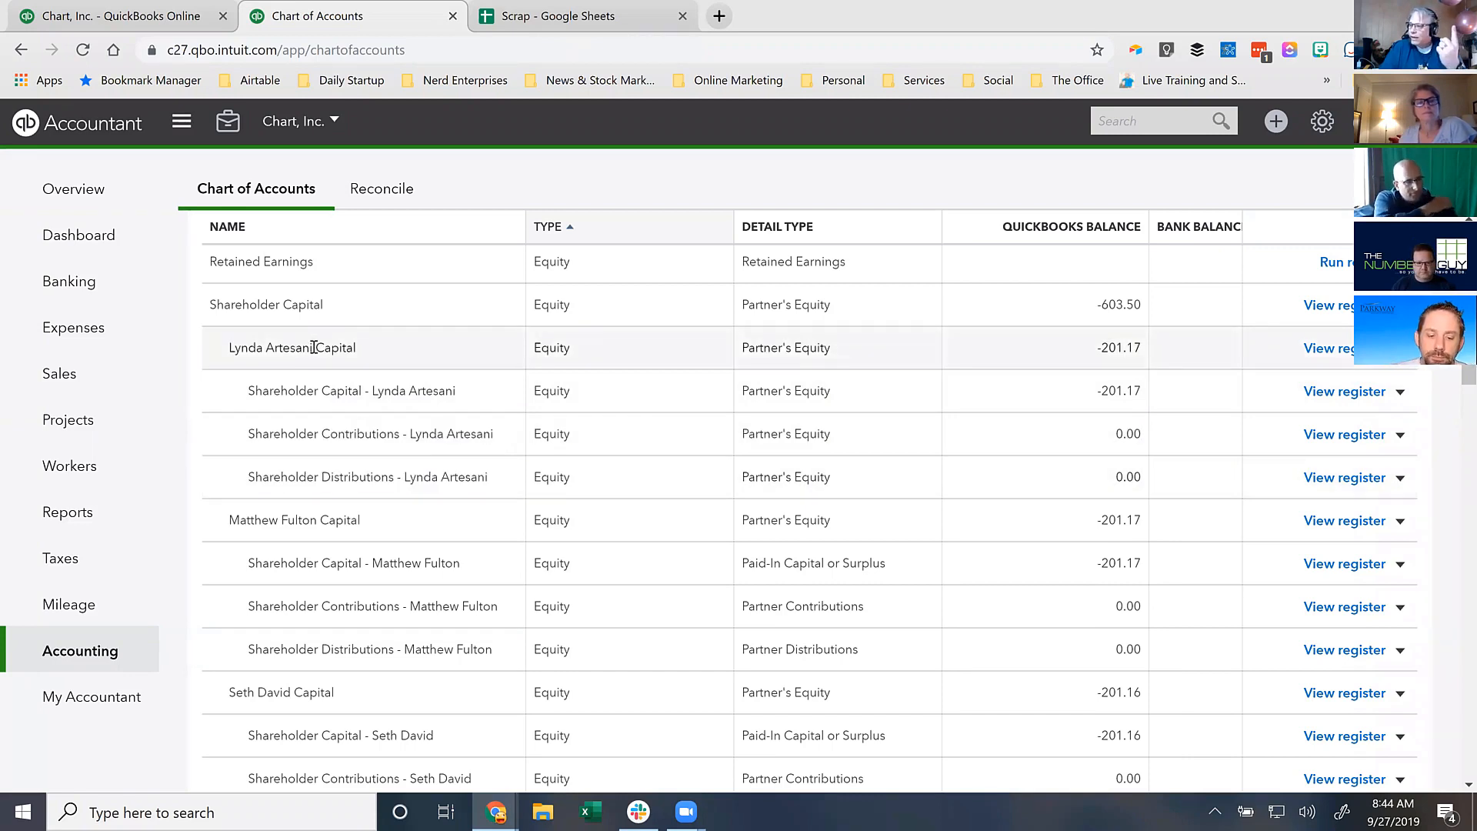